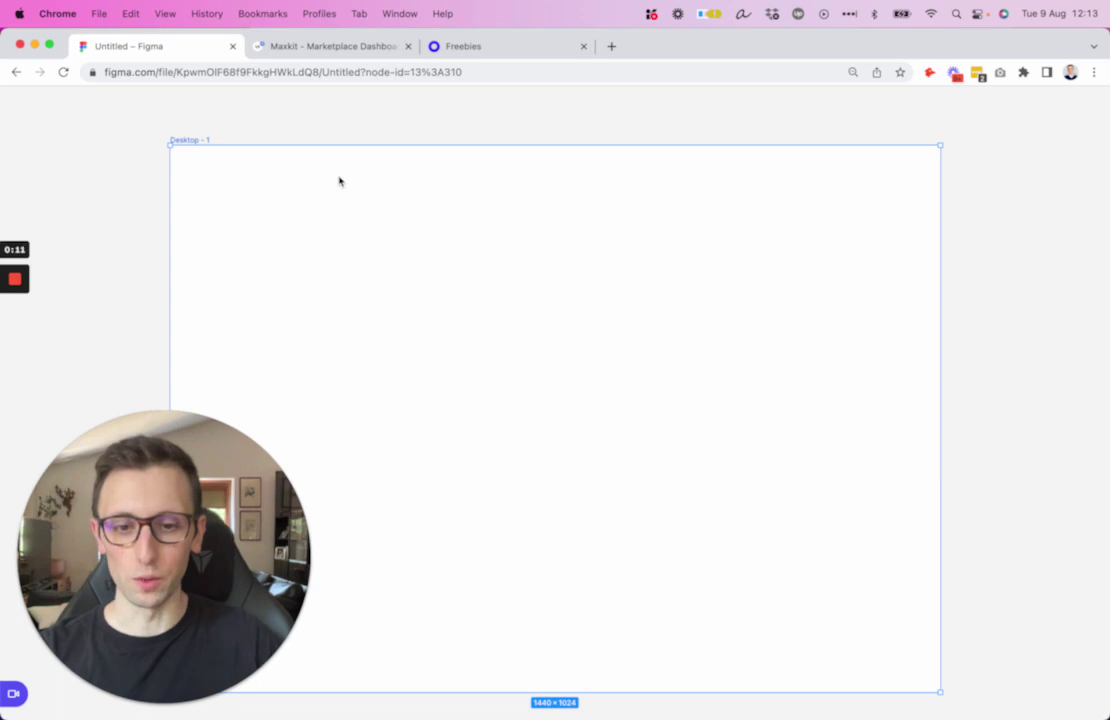
- Add a 1440 × 1024 Desktop preset frame to the empty Dashboard page
key("super+backslash")
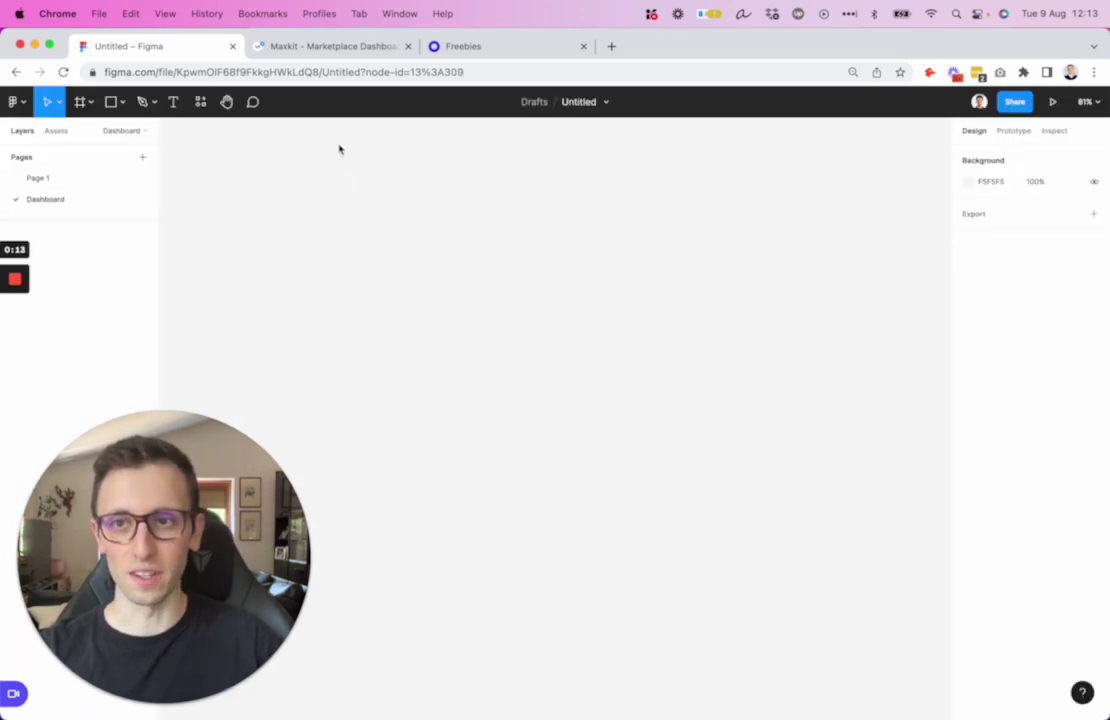
left_click(80, 103)
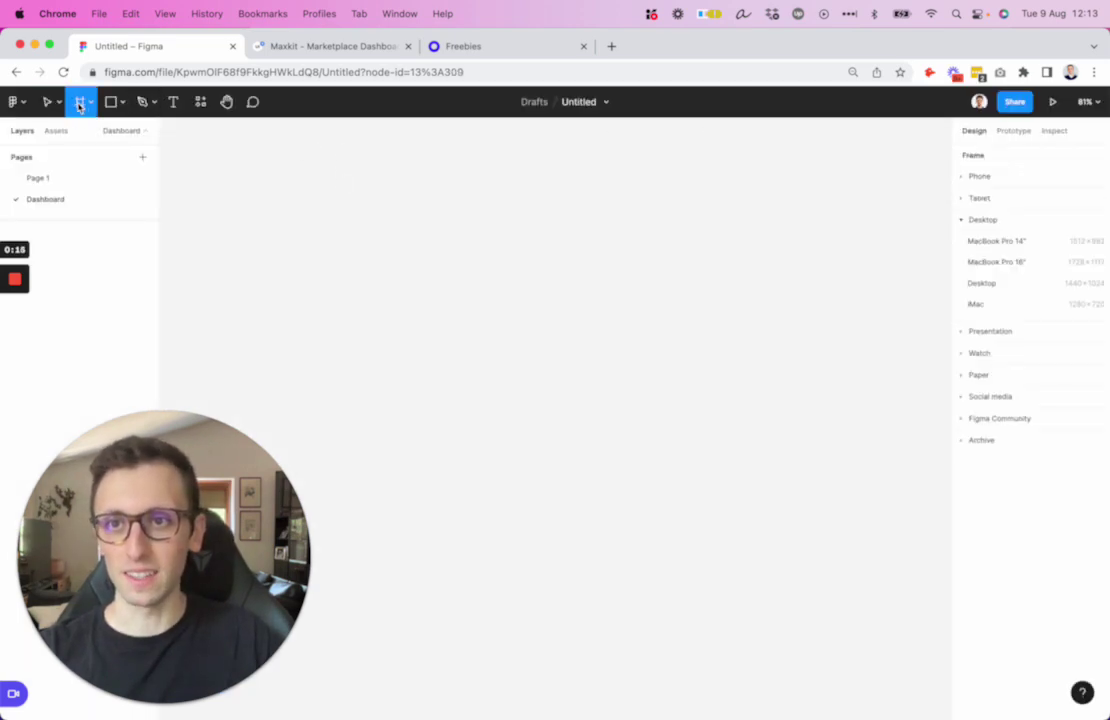
left_click(989, 284)
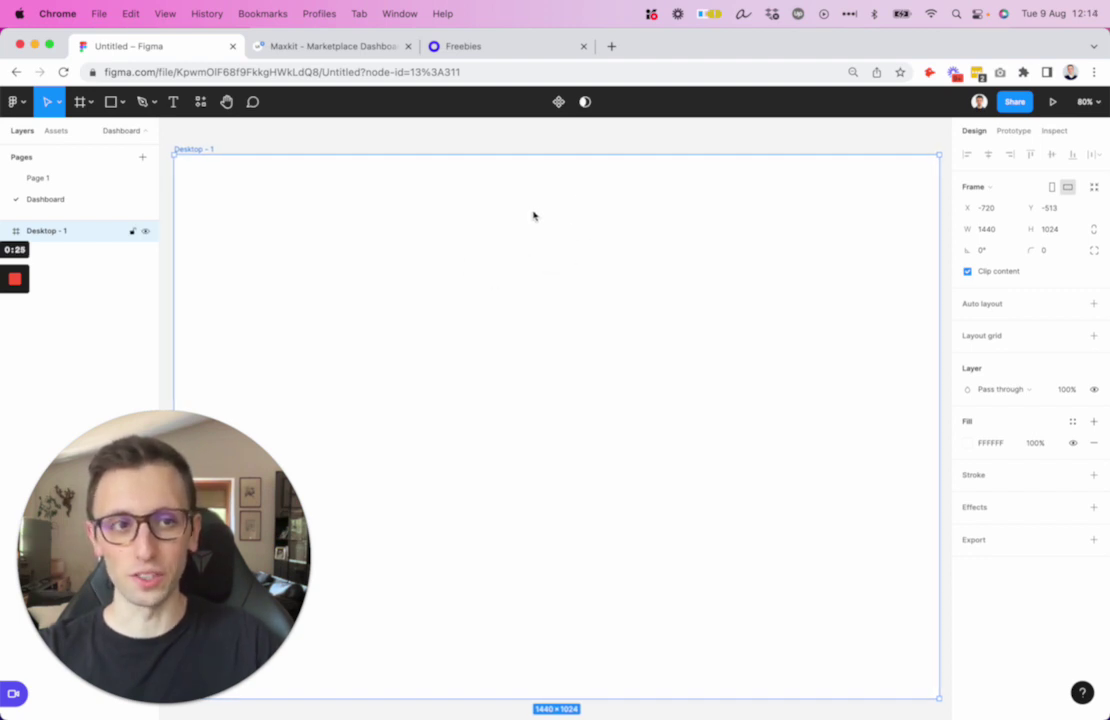
scroll(531, 216, "down", 3)
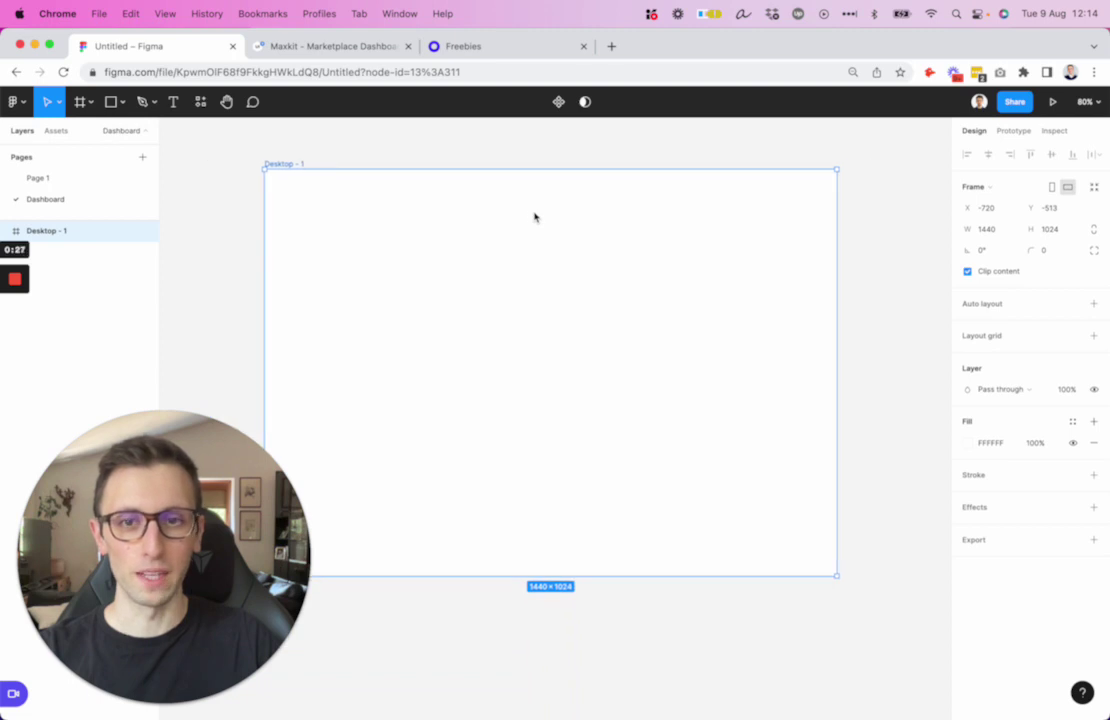
left_click(467, 158)
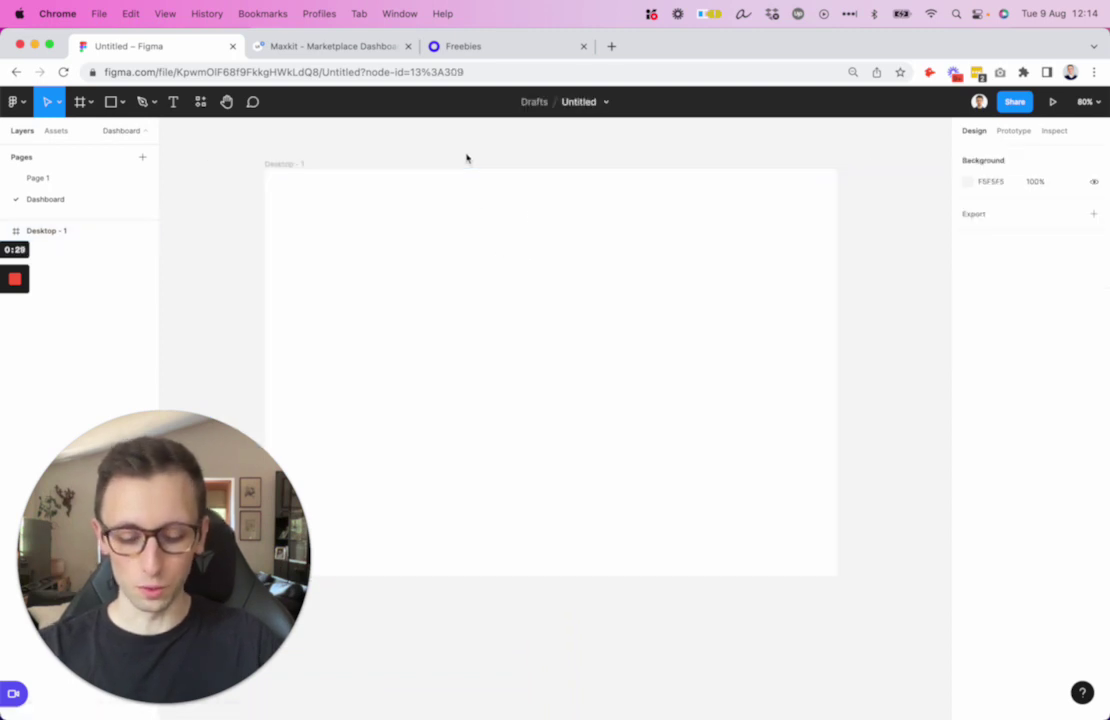
- Draw a sidebar rectangle about 309 × 1024 along the left edge of the Desktop - 1 frame
key("r")
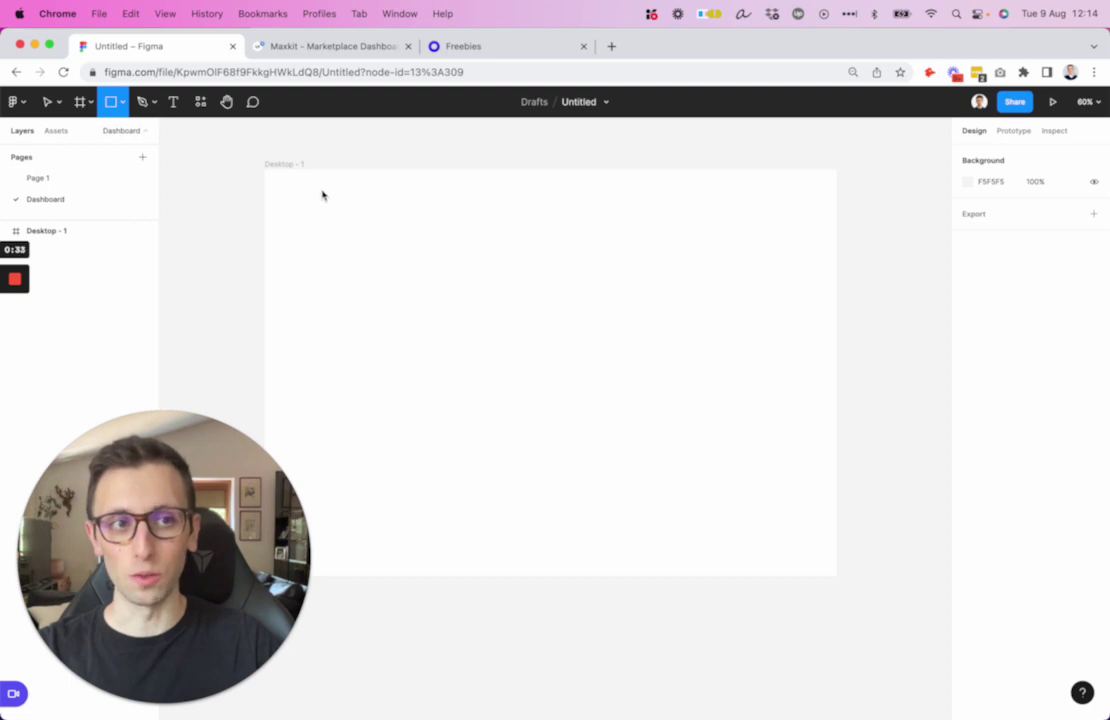
mouse_move(265, 170)
left_mouse_down()
mouse_move(318, 281)
mouse_move(384, 513)
mouse_move(389, 580)
left_mouse_up()
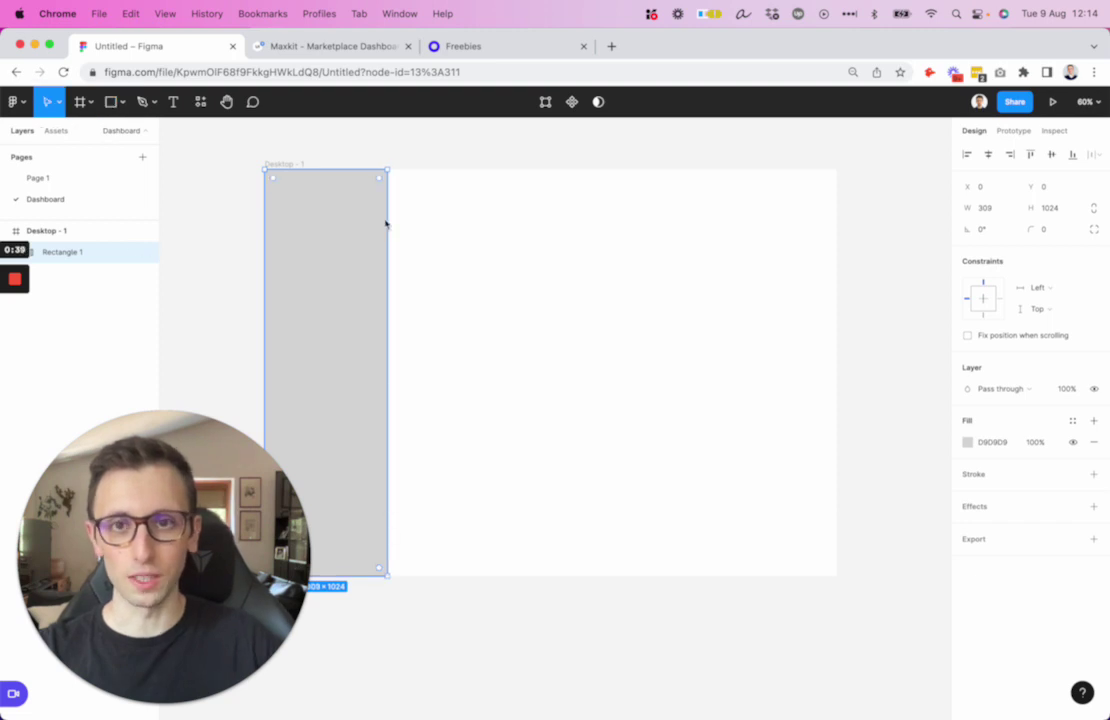
scroll(384, 220, "up", 5)
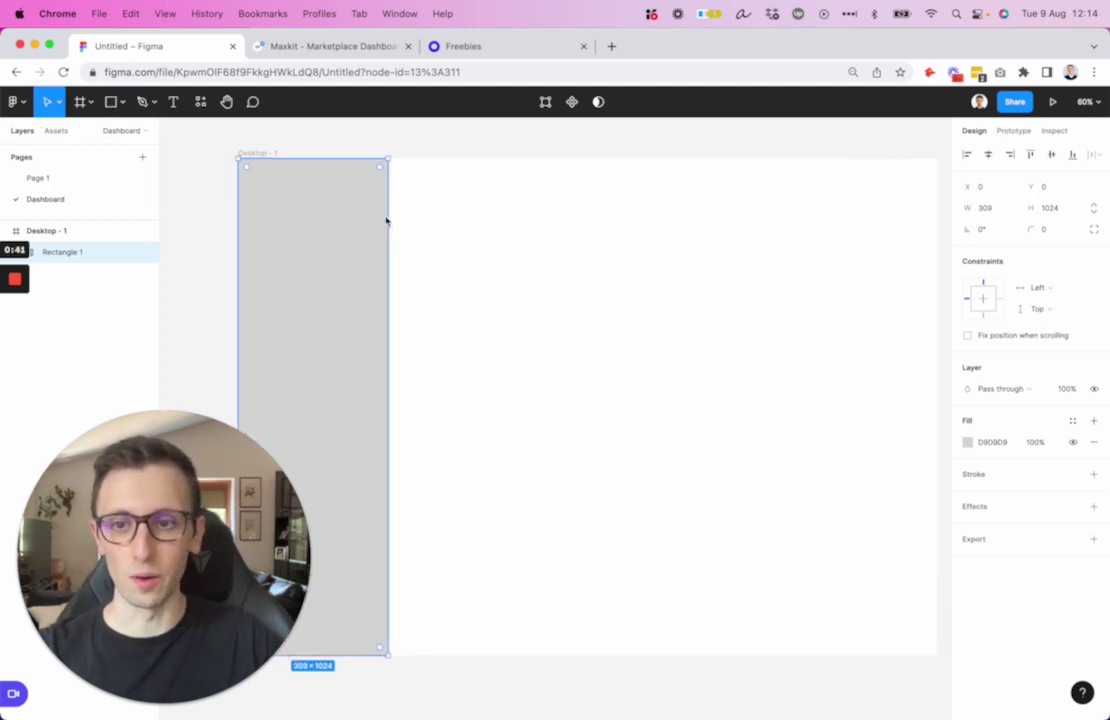
scroll(384, 220, "down", 3)
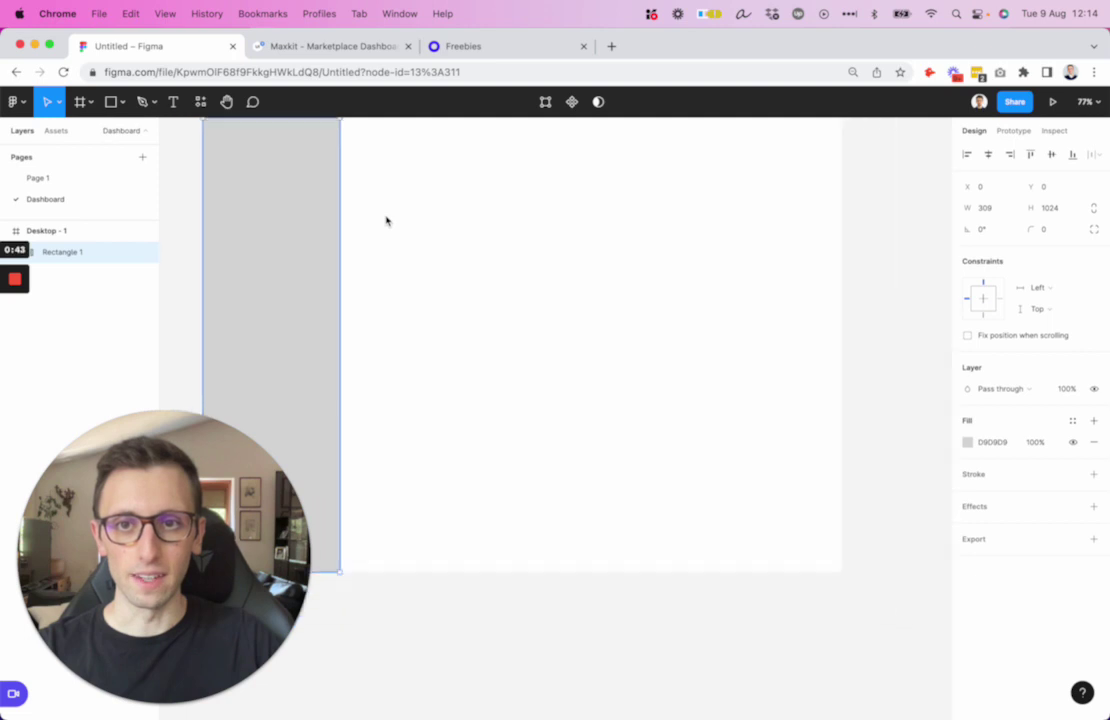
- Set the sidebar rectangle's fill to FFFFFF
left_click(967, 442)
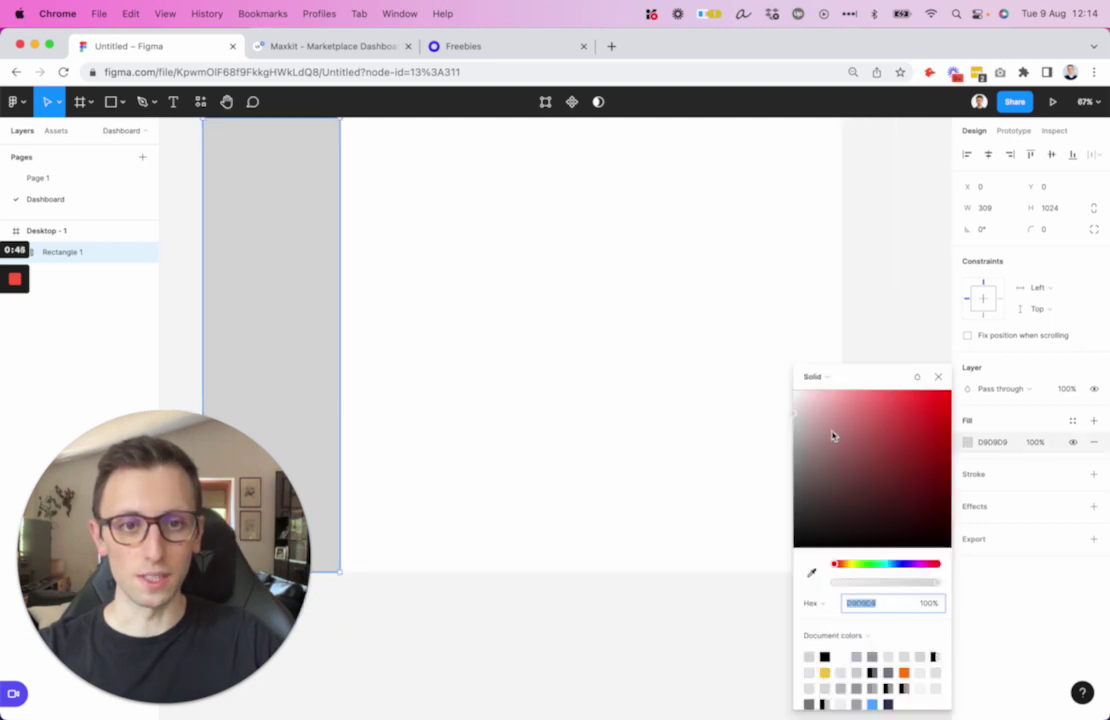
type("ffffff")
key("Return")
scroll(525, 295, "down", 3)
- Give the Desktop - 1 frame a very light, blue-tinted grey fill so the white sidebar stands out
left_click(268, 209)
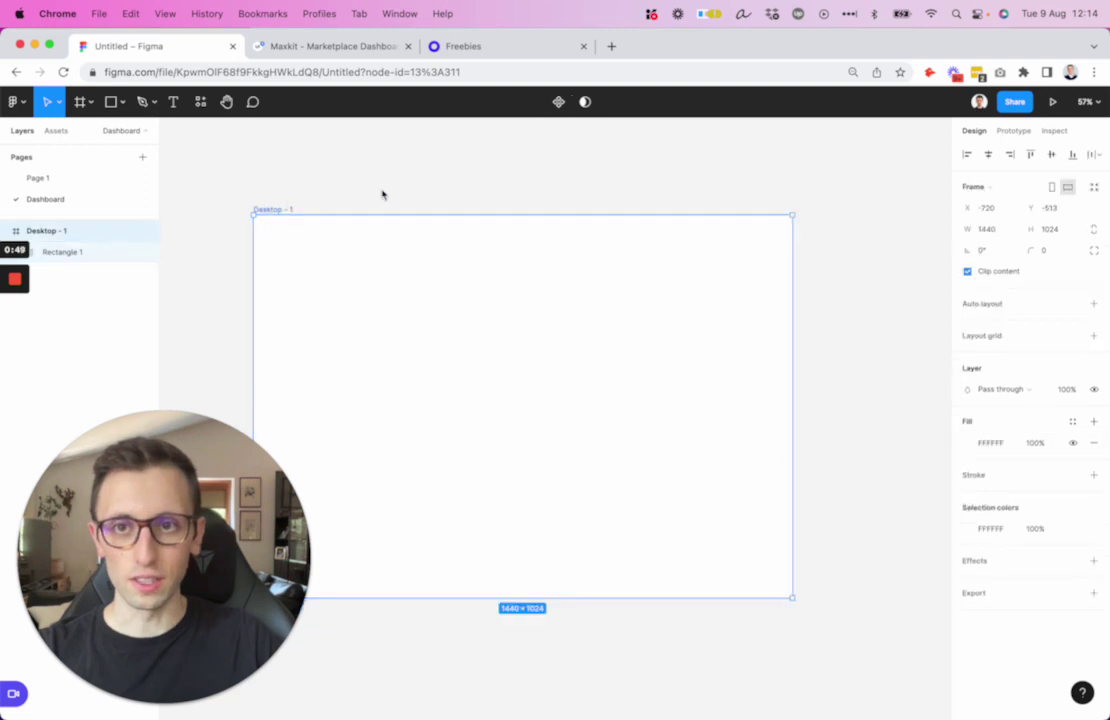
scroll(540, 265, "down", 2)
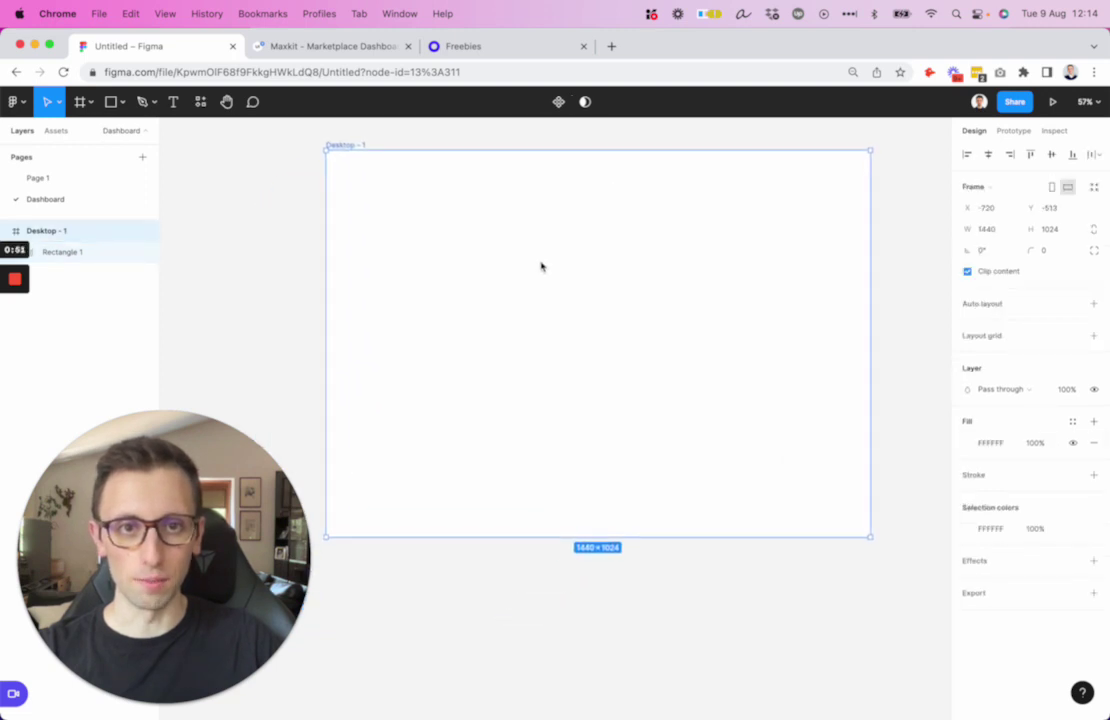
scroll(540, 266, "up", 3)
key("super+backslash")
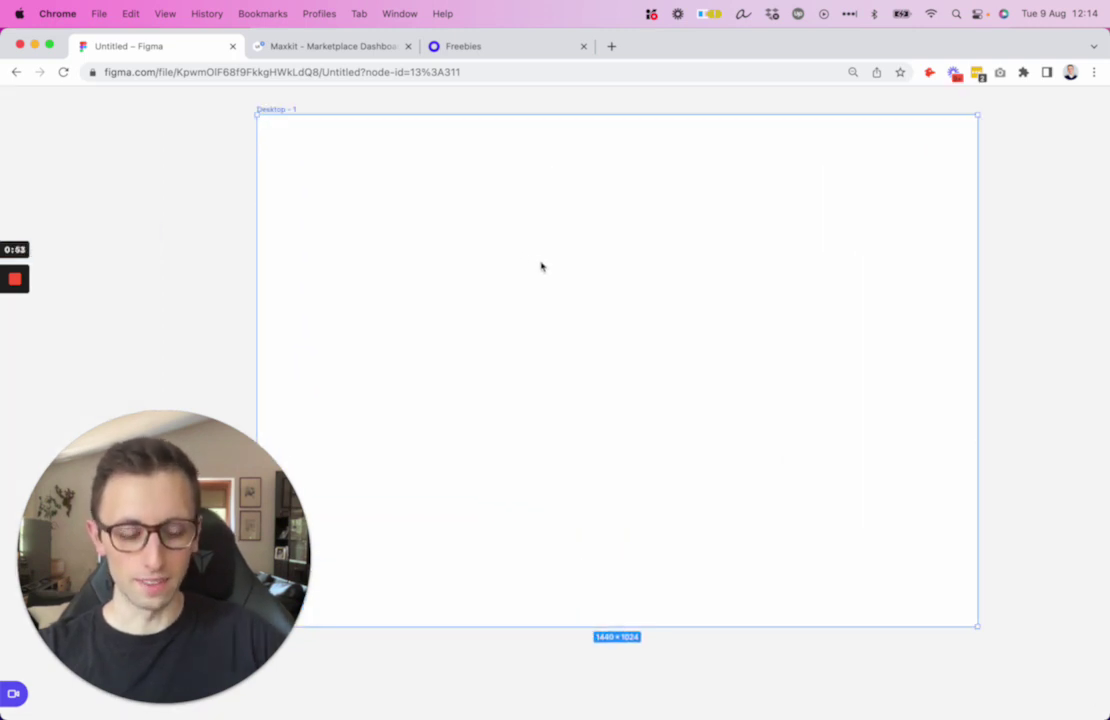
key("super+backslash")
scroll(541, 266, "right", 2)
scroll(541, 266, "right", 2)
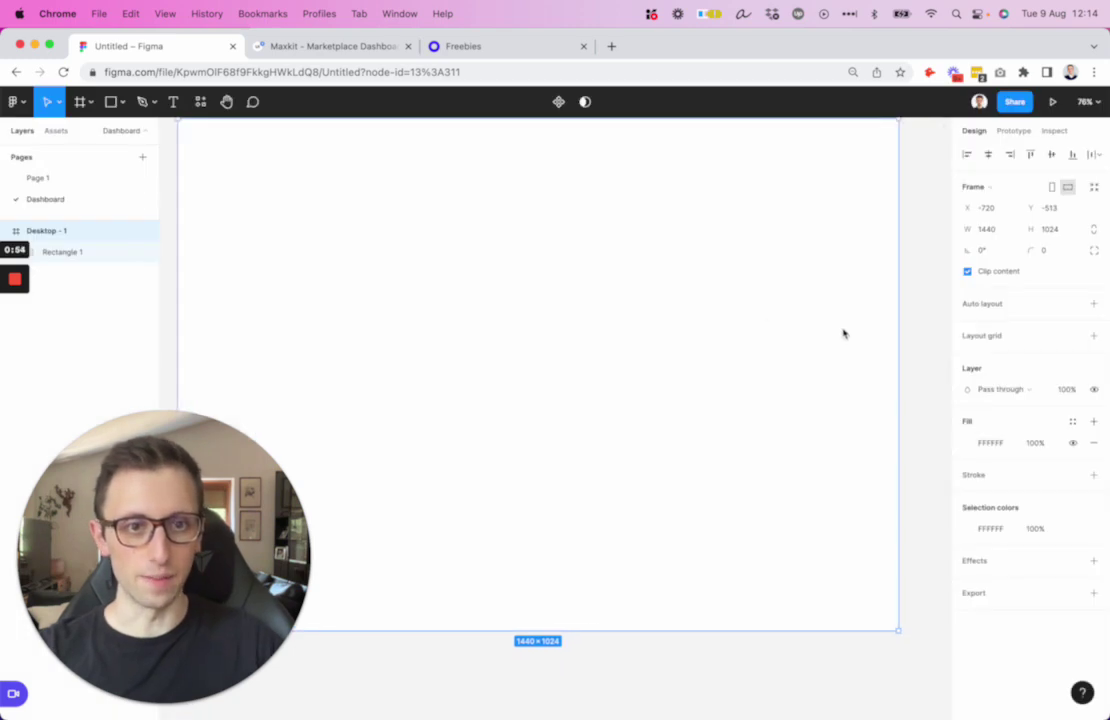
left_click(967, 442)
left_click(903, 566)
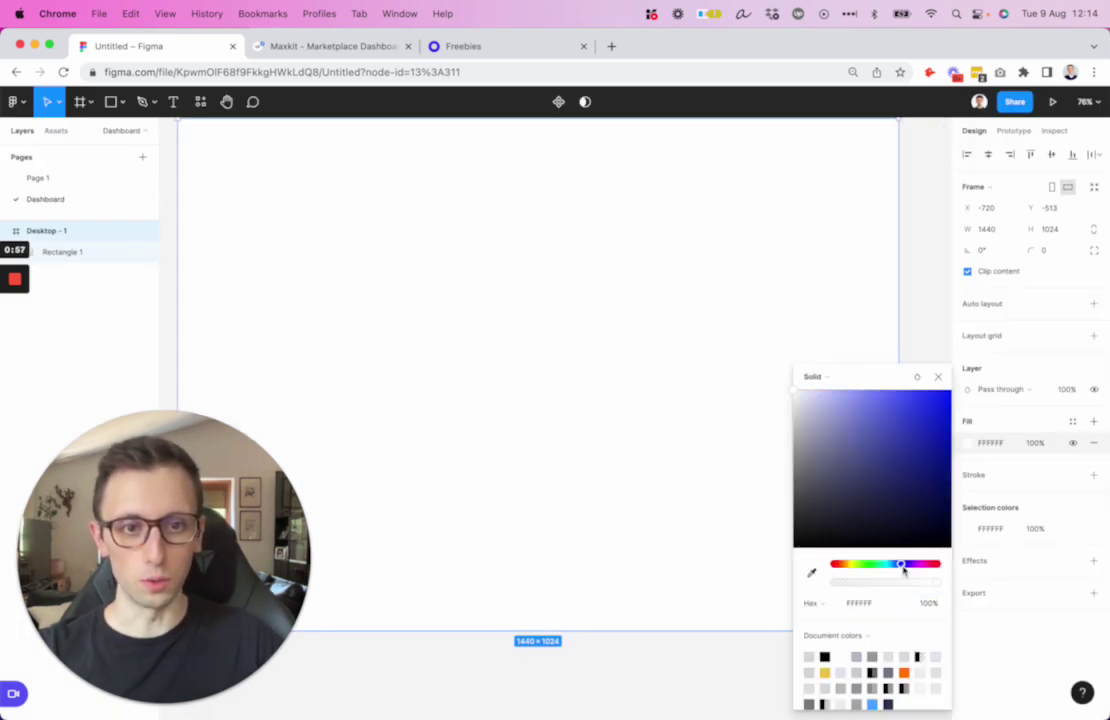
left_click(796, 399)
left_click(796, 401)
scroll(652, 354, "down", 3)
left_click(865, 193)
scroll(856, 162, "left", 1)
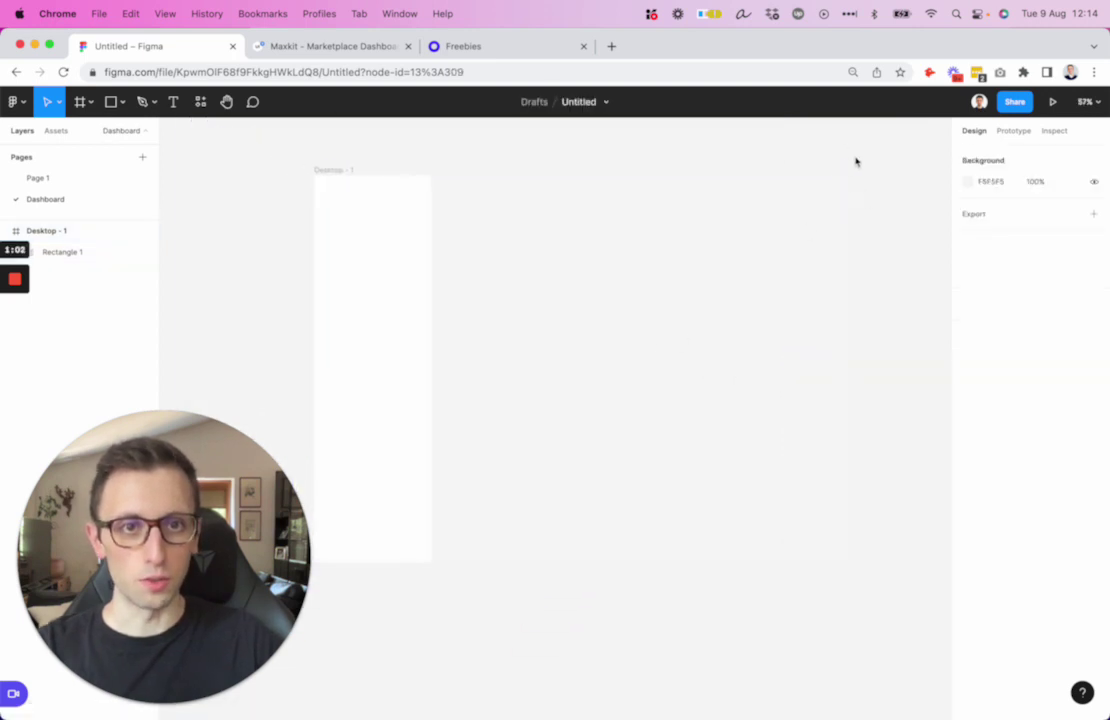
- Change the page's canvas background to the blue-tinted grey EDEDF1
left_click(967, 181)
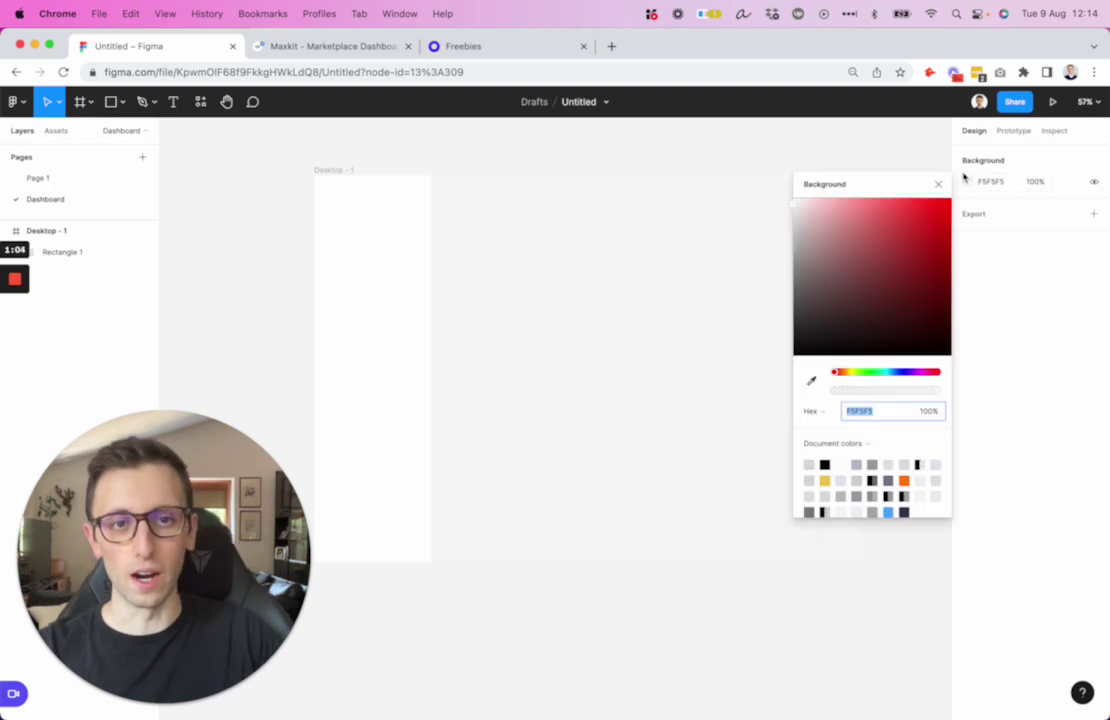
left_click(902, 372)
key("i")
left_click(681, 344)
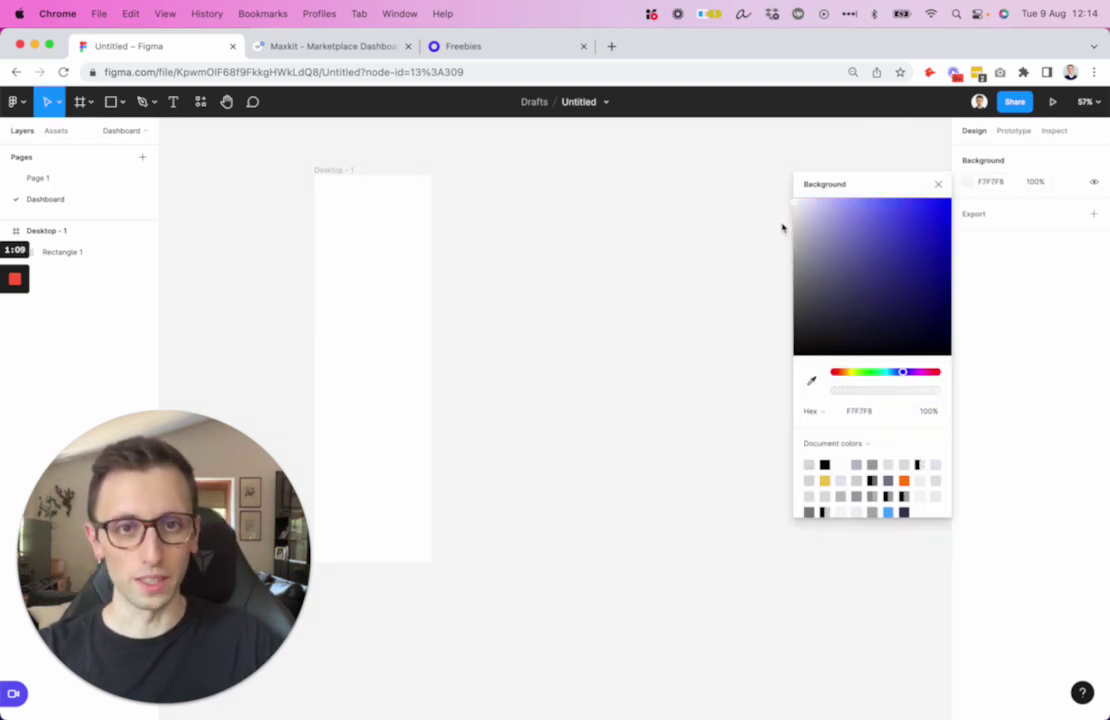
left_click_drag(797, 207, 800, 213)
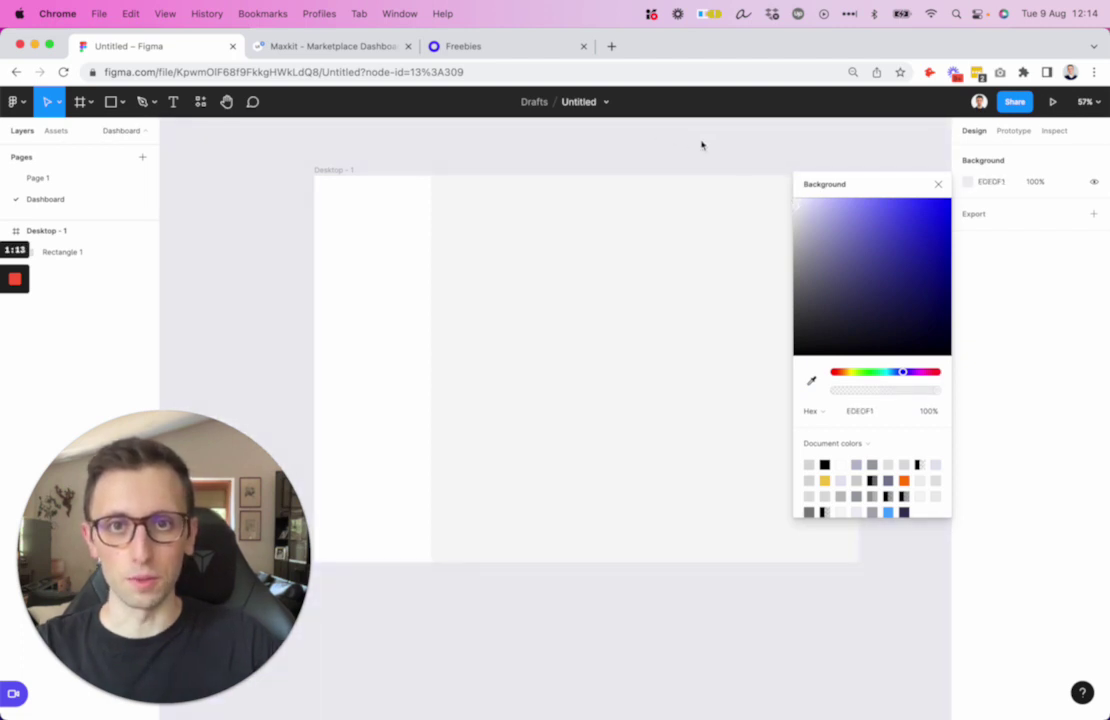
left_click(938, 184)
scroll(547, 153, "up", 3)
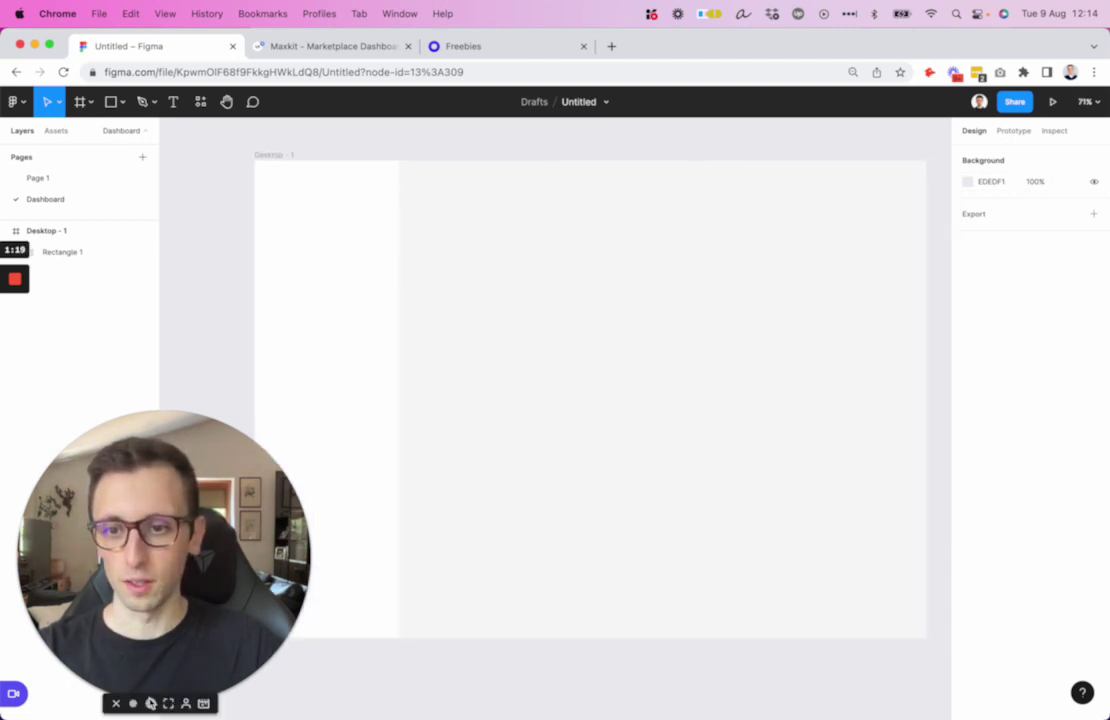
left_click(142, 702)
left_click(193, 414)
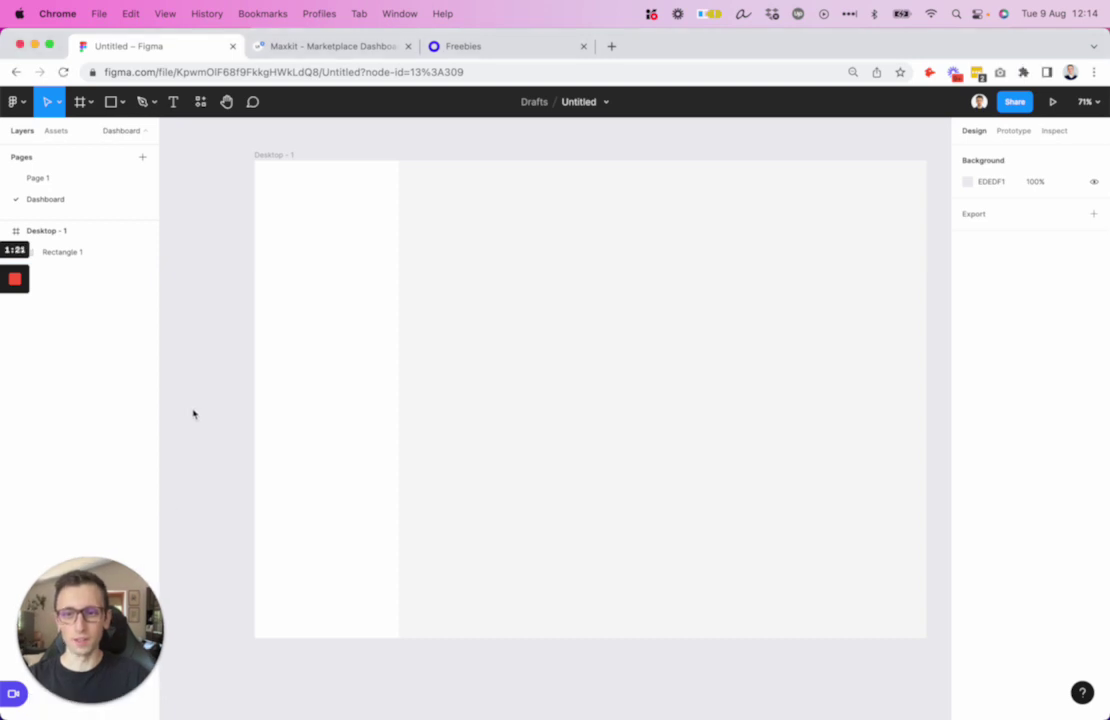
scroll(220, 313, "right", 2)
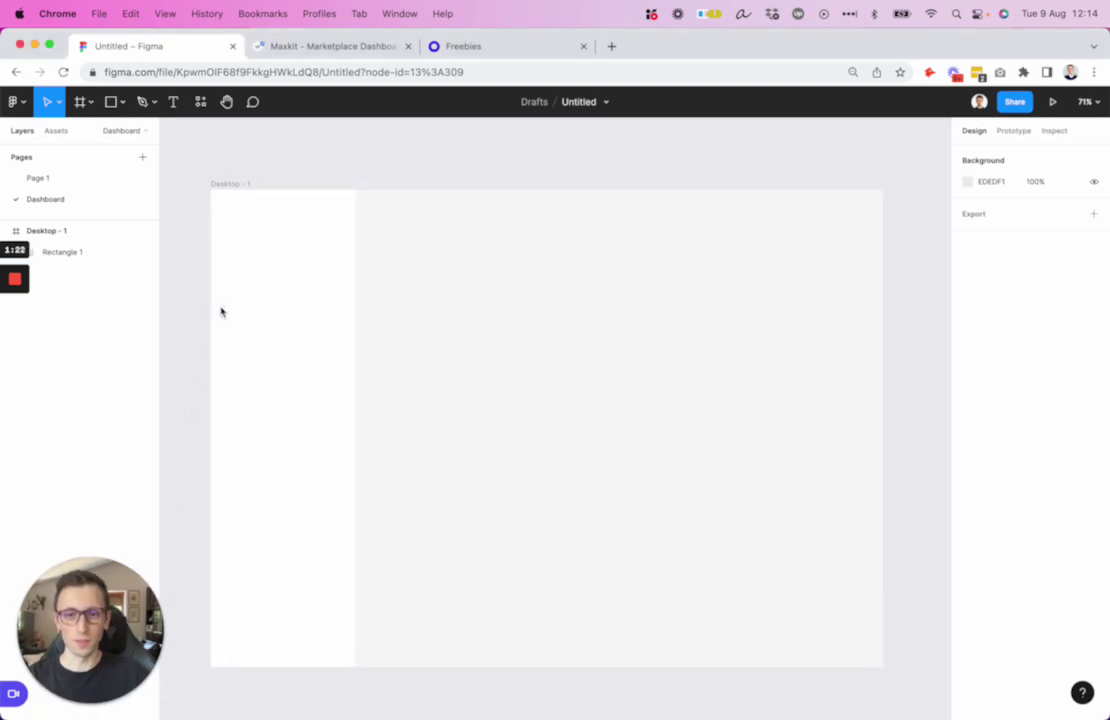
scroll(215, 223, "down", 2)
left_click(216, 223)
scroll(319, 199, "up", 1)
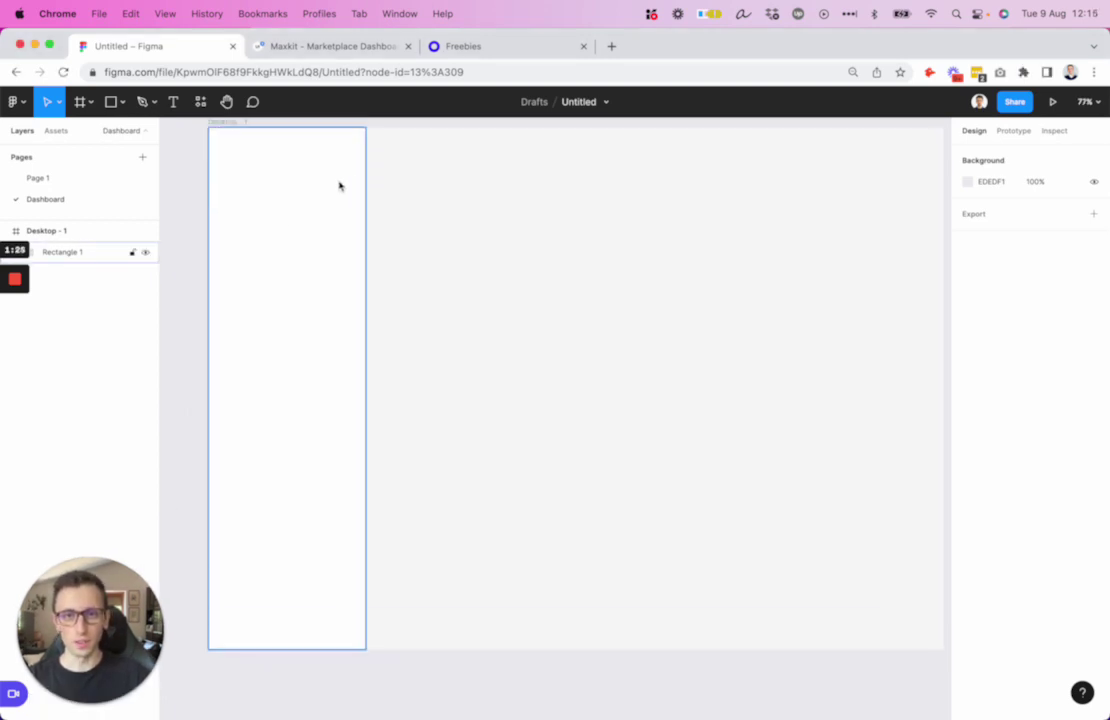
- Duplicate the sidebar rectangle and reshape the copy into a header bar about 1131 × 103 across the frame's top, beside the sidebar
left_click(337, 181)
key("super+c")
key("super+v")
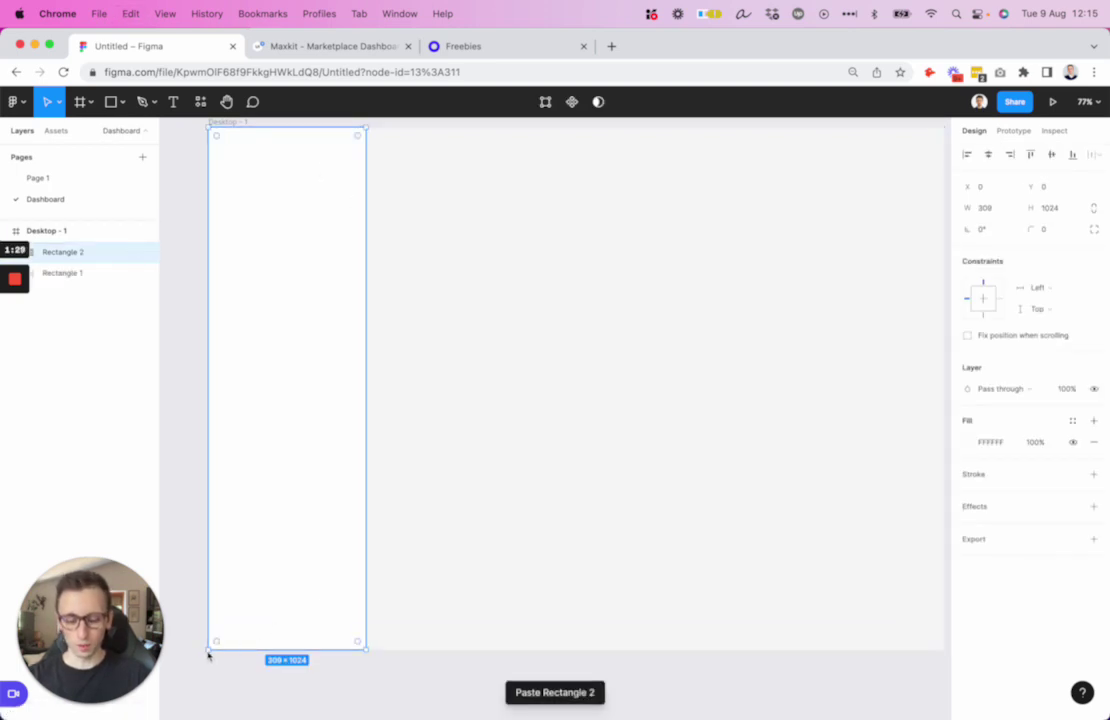
left_click_drag(209, 652, 926, 184)
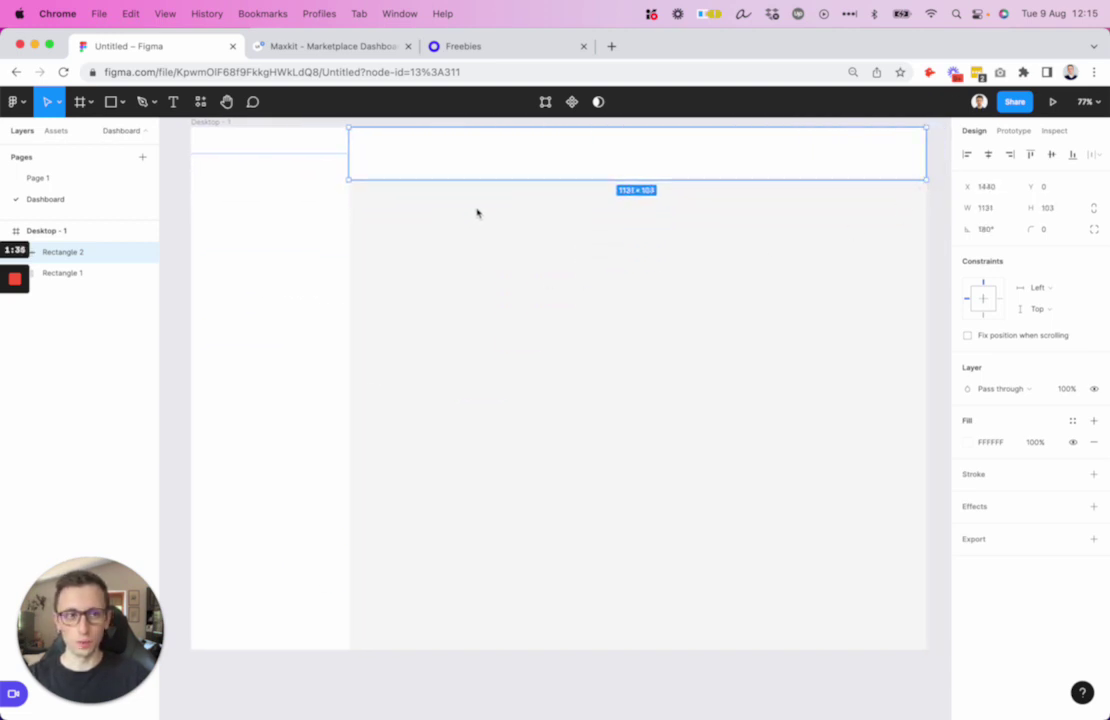
key("Escape")
scroll(466, 239, "up", 1)
scroll(466, 239, "left", 1)
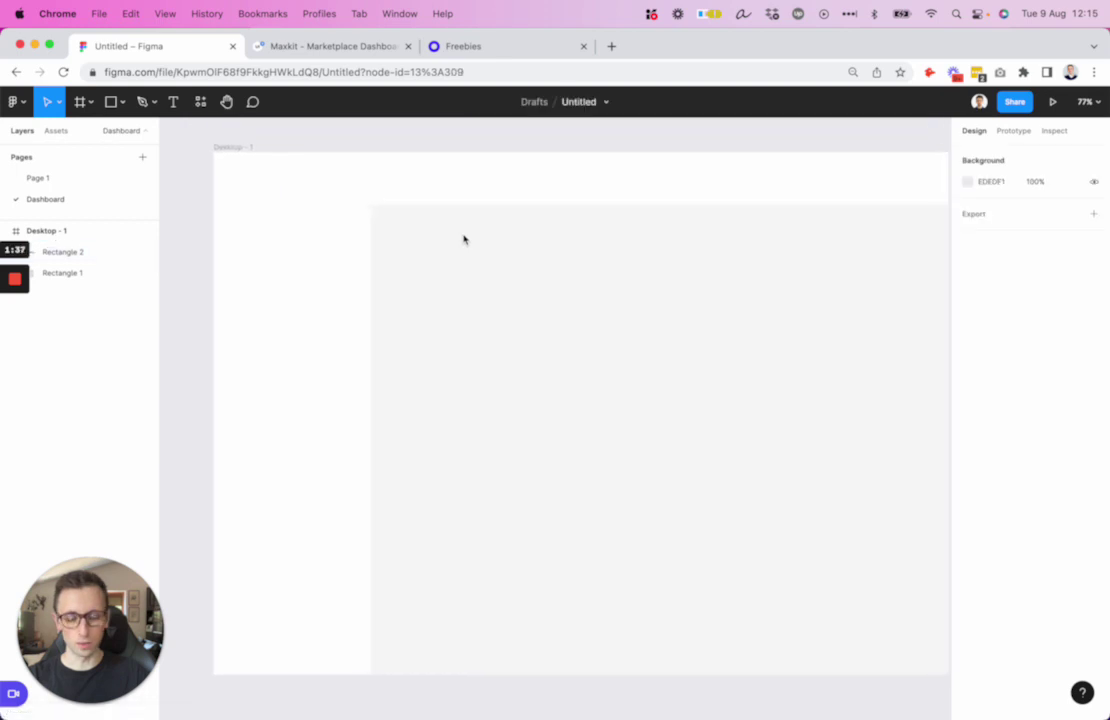
- Add the text "Maxkit" near the top of the sidebar
key("t")
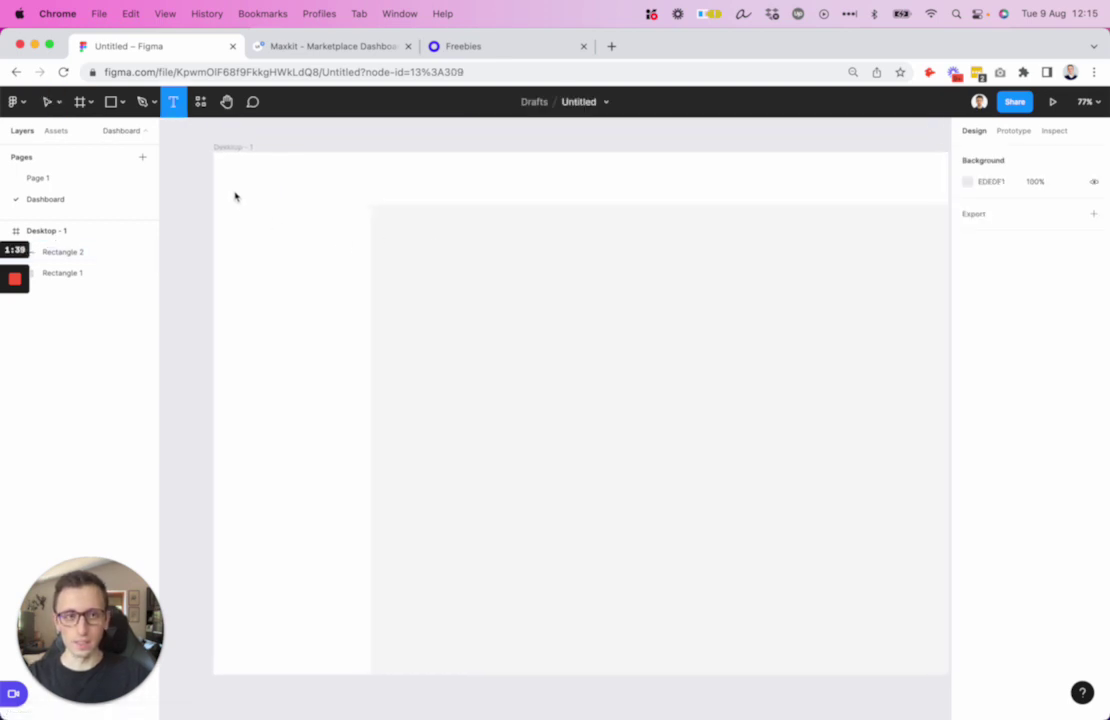
left_click(242, 191)
type("Max")
key("Escape")
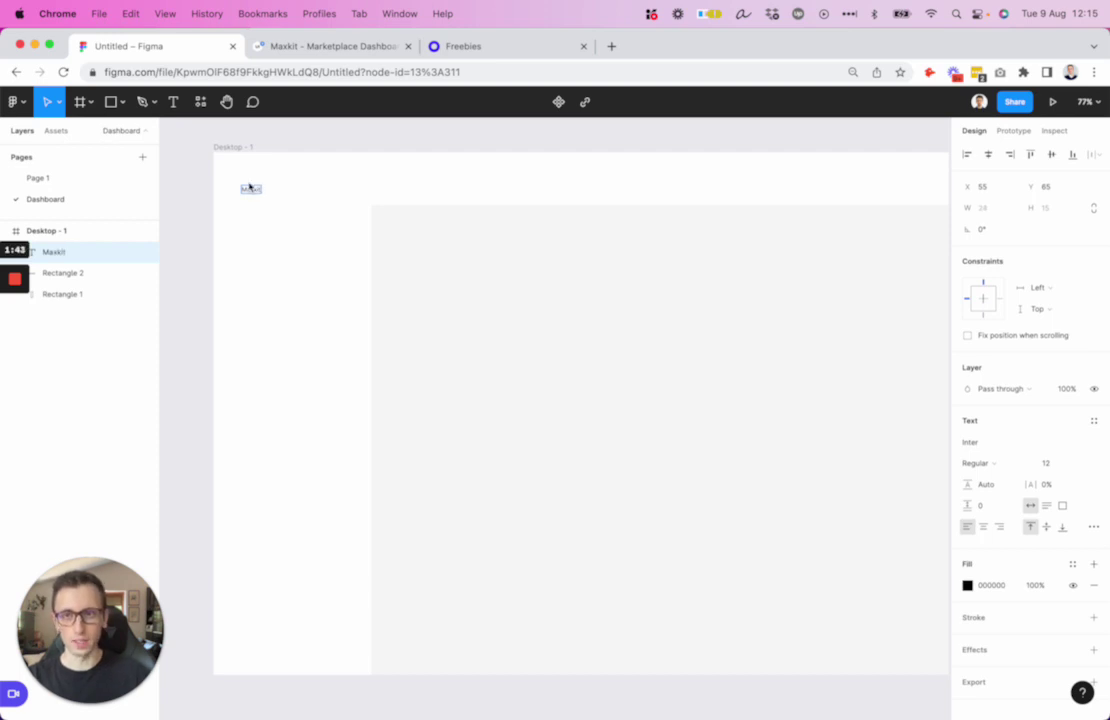
- Style the Maxkit text in Inter Bold at size 25
left_click(991, 440)
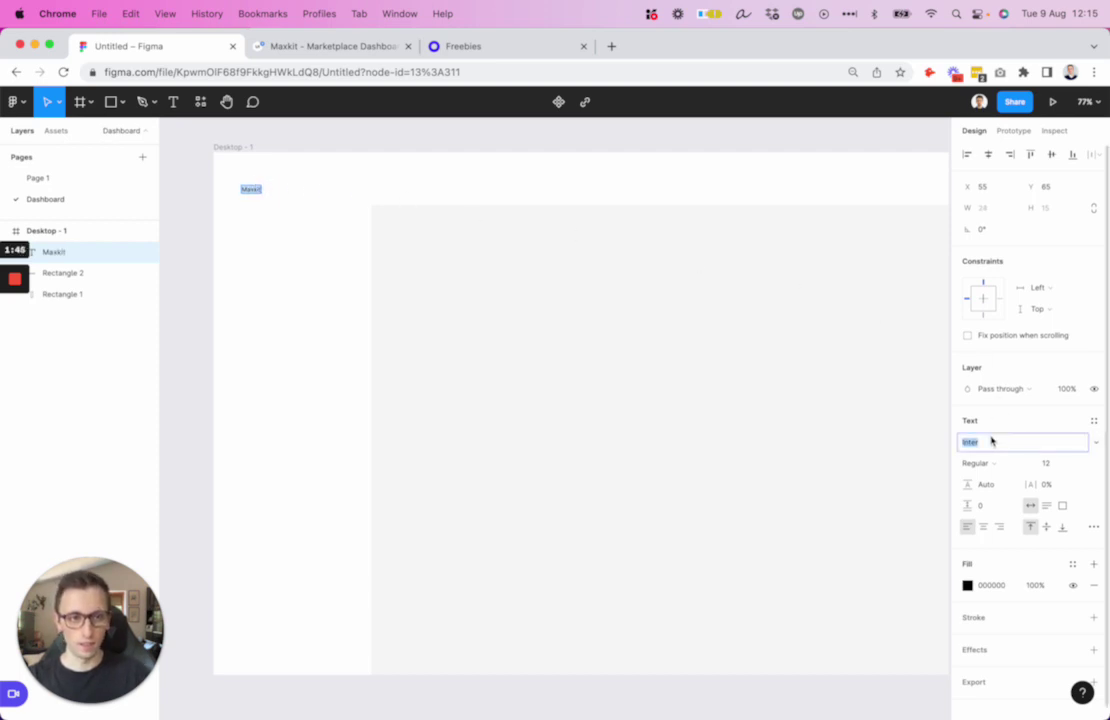
left_click(1052, 463)
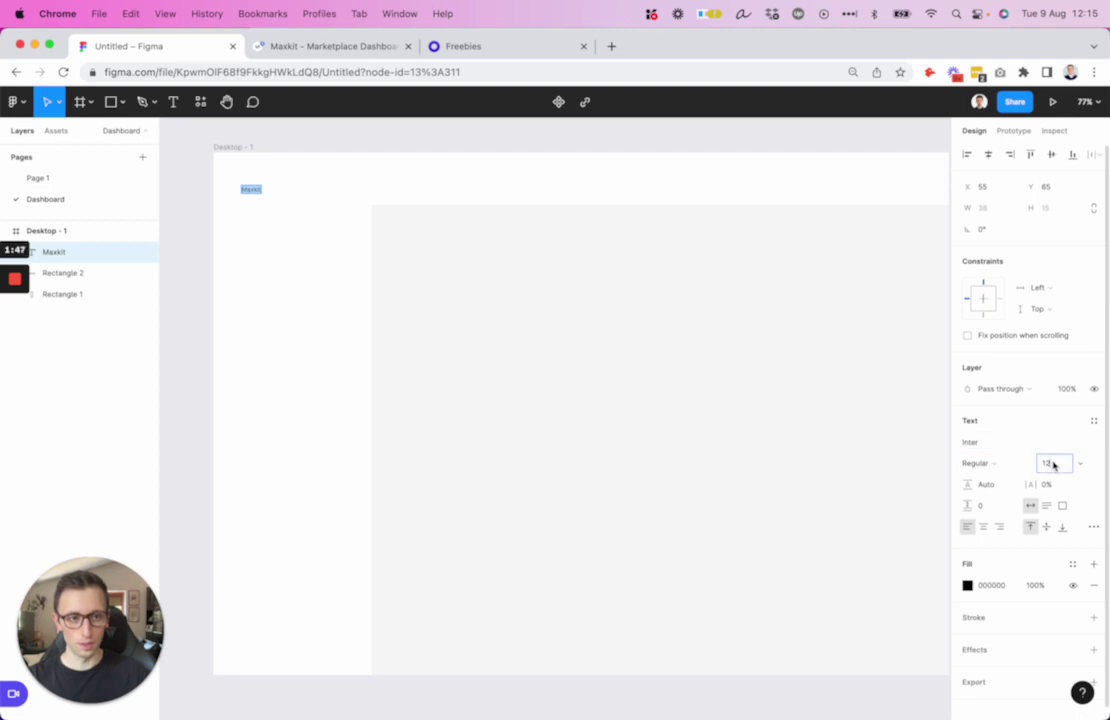
type("15")
key("Return")
type("20")
key("Return")
left_click(1022, 467)
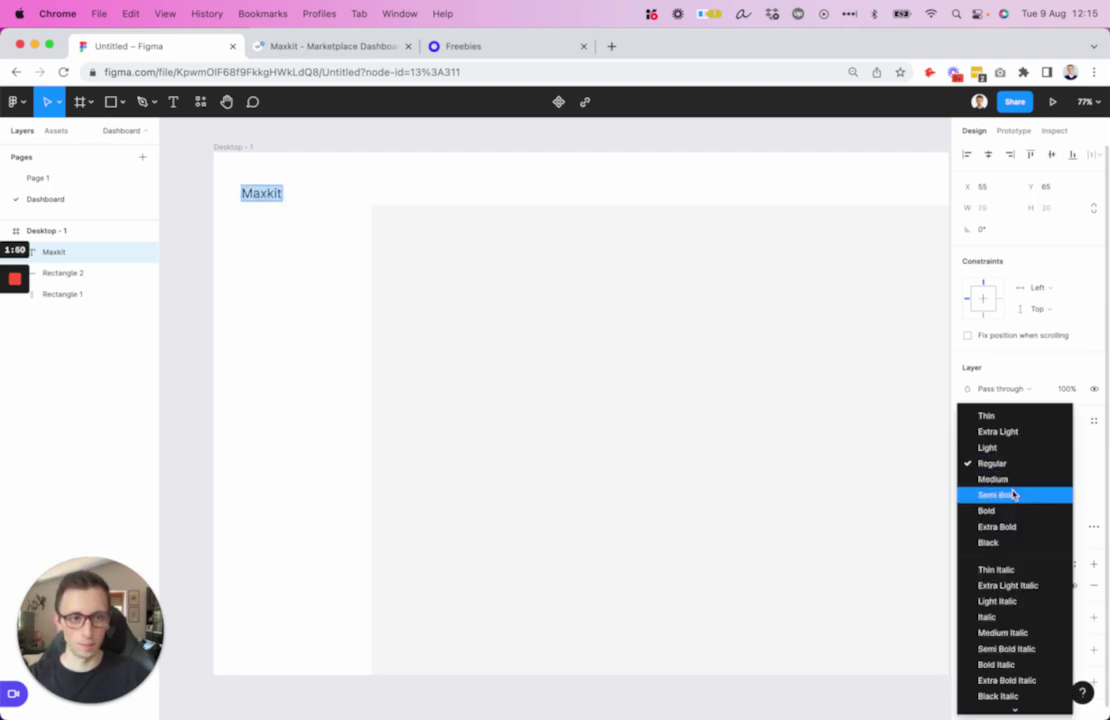
left_click(1013, 496)
left_click(982, 463)
left_click(979, 481)
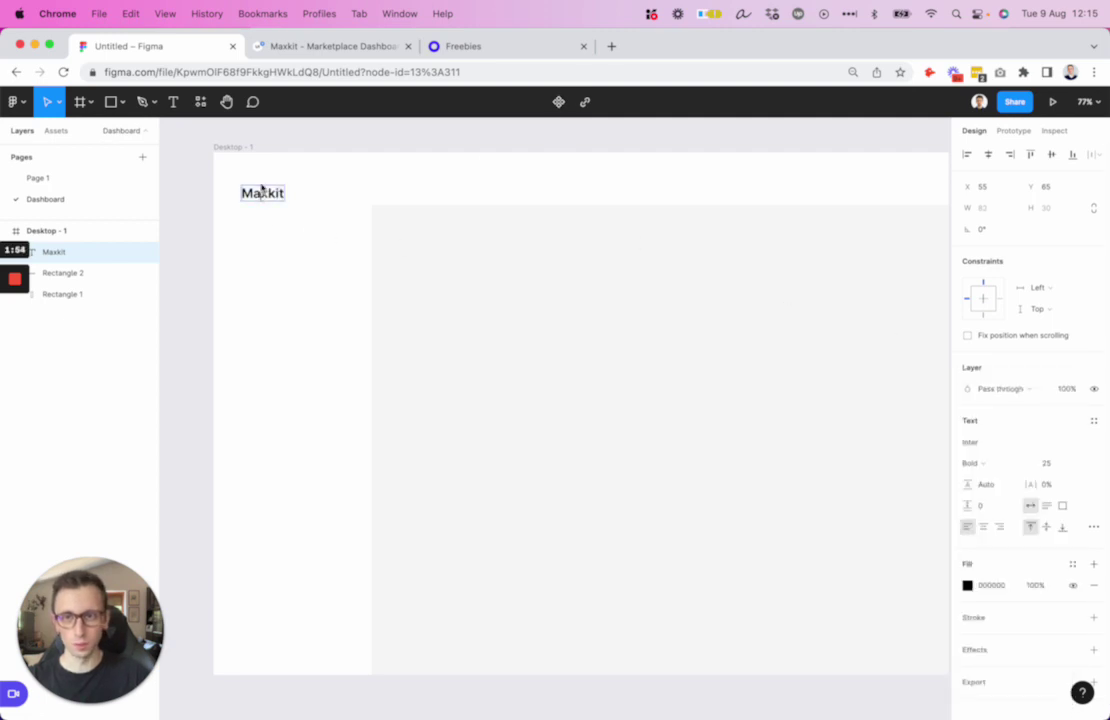
- Move the Maxkit title up slightly, duplicate it below at X 55, Y 103, and change the copy's text to "Create Product"
mouse_move(261, 202)
left_mouse_down()
mouse_move(269, 185)
mouse_move(256, 181)
mouse_move(256, 216)
left_mouse_up()
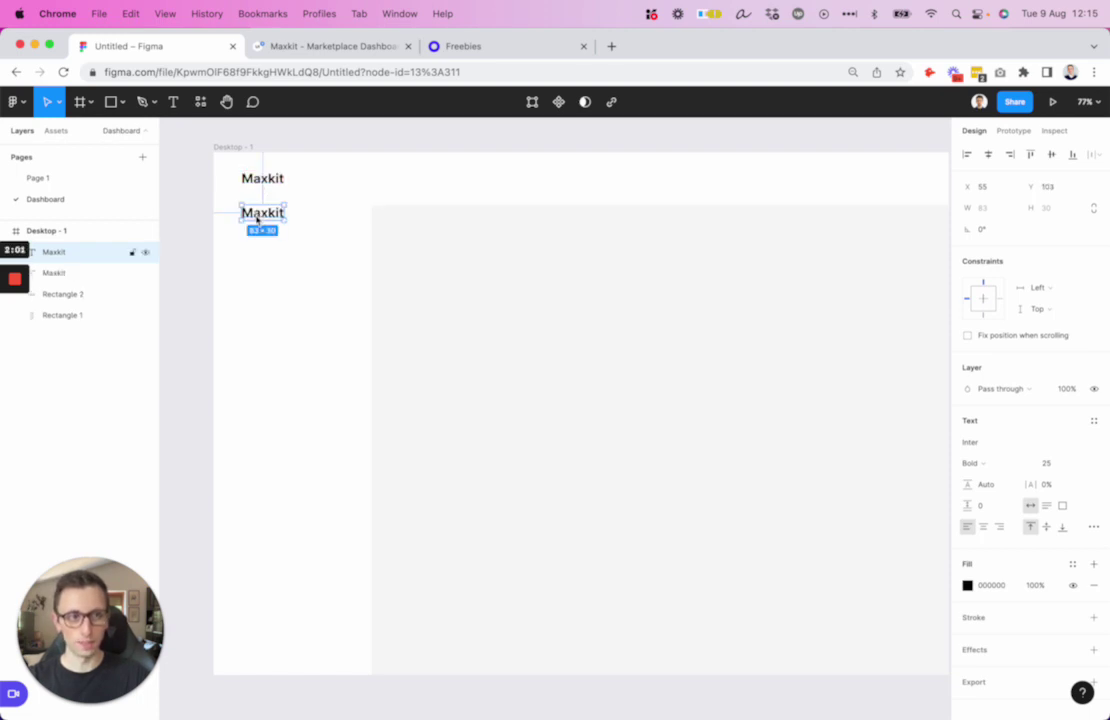
double_click(256, 215)
type("Create Product")
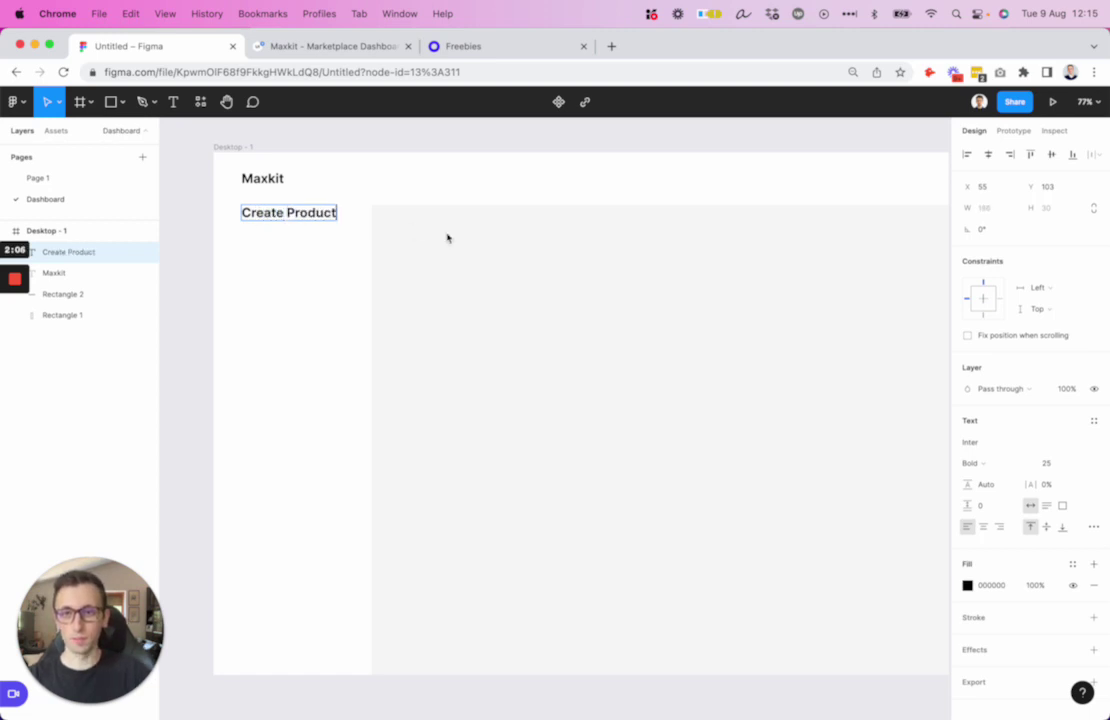
key("Escape")
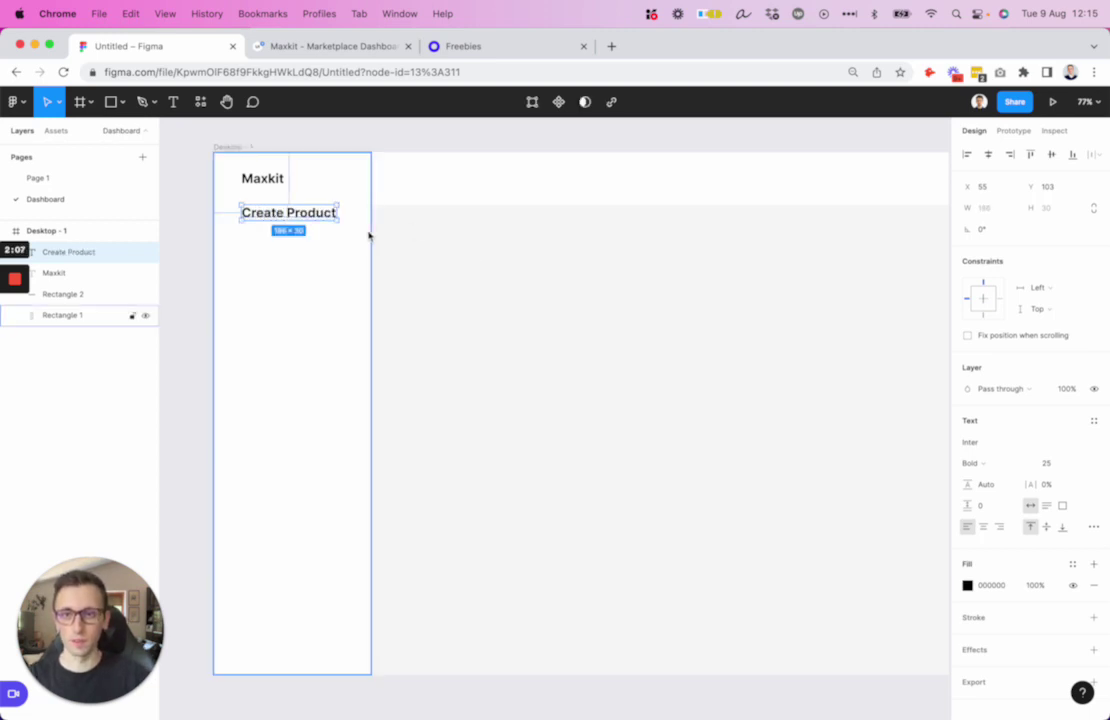
- Set the Create Product text's font size to 16
left_click(1054, 463)
type("17")
key("Return")
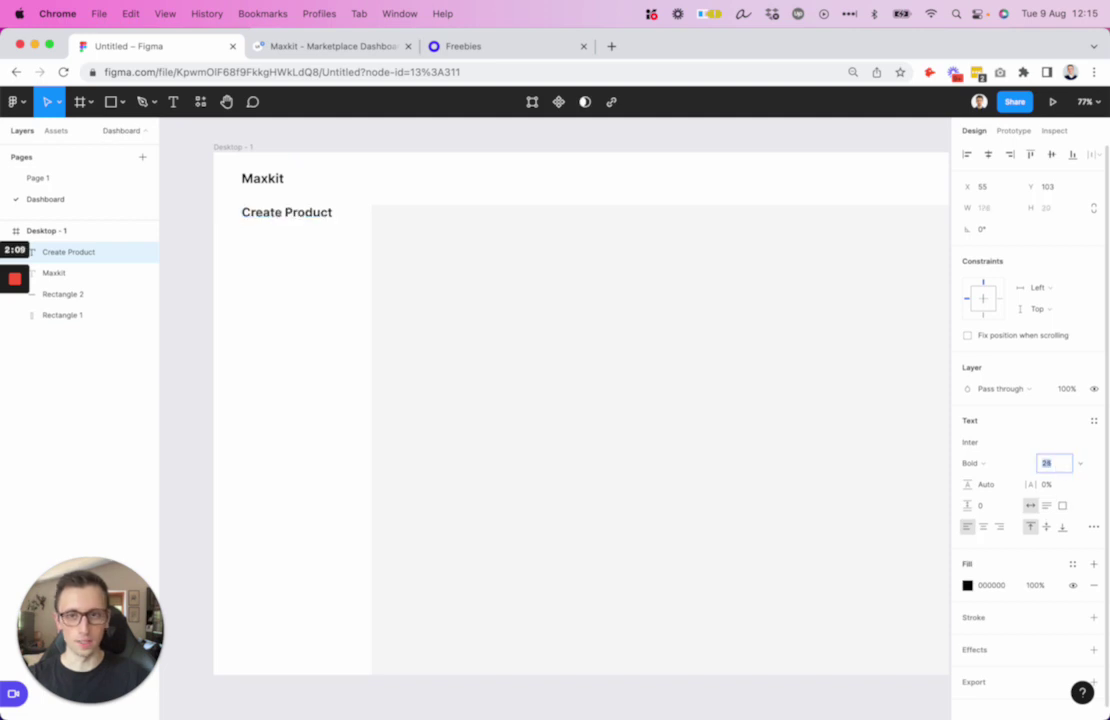
key("Down")
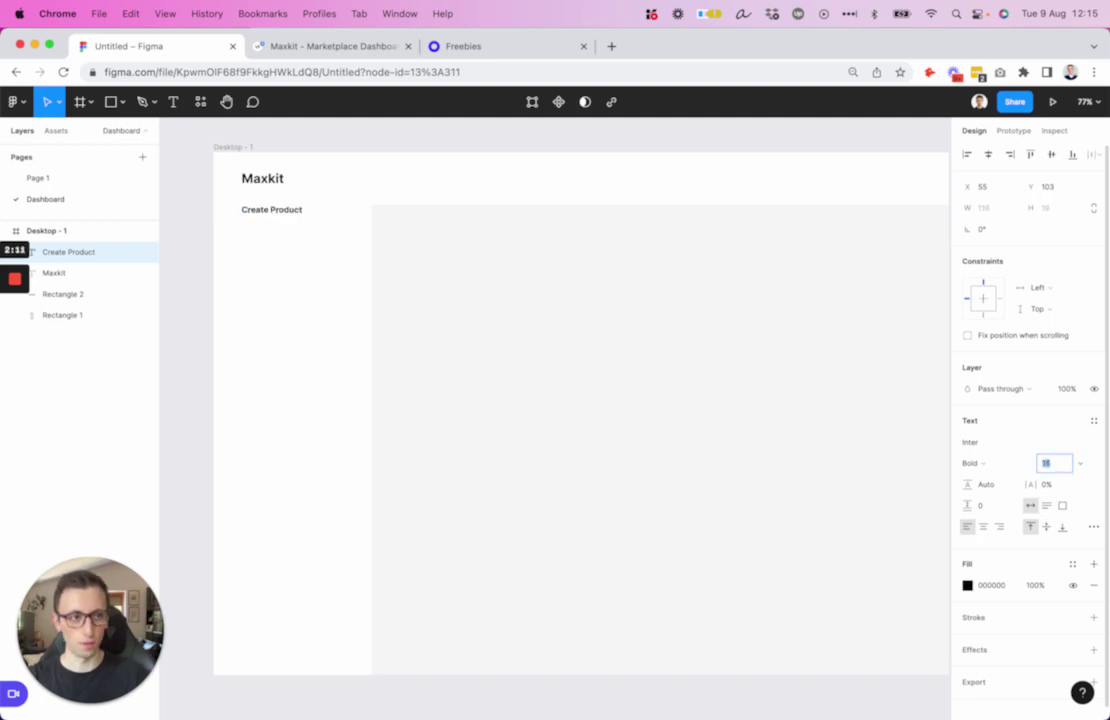
scroll(244, 218, "up", 8)
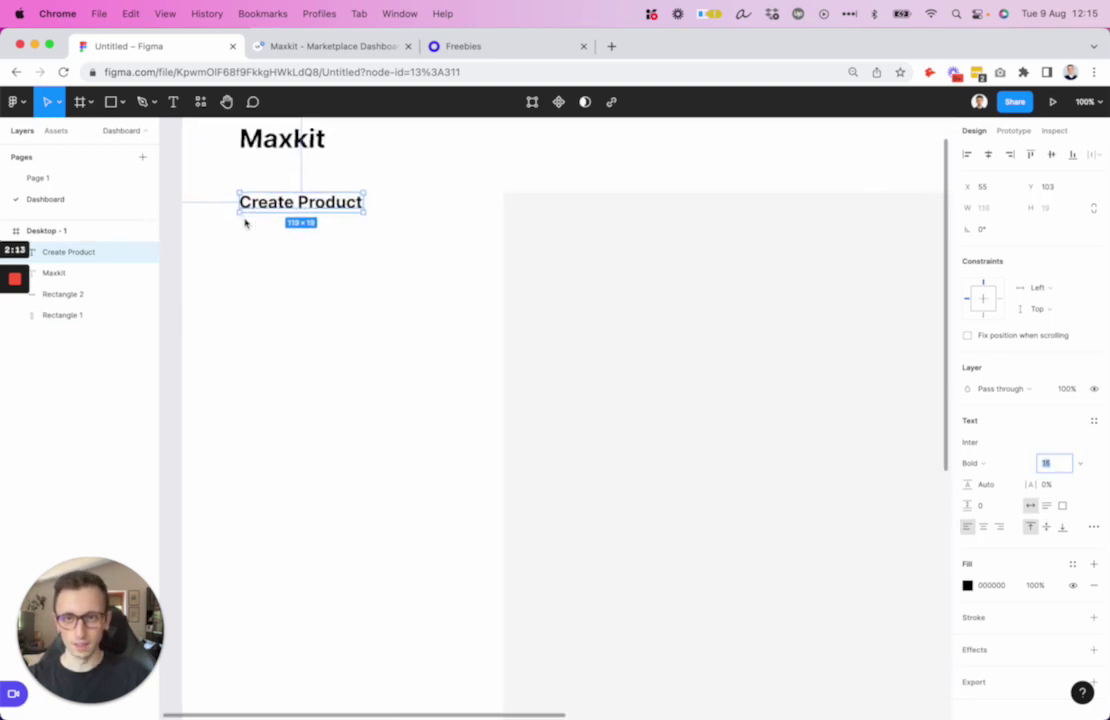
- Check the Maxkit Marketplace Dashboard UI Kit preview in the browser as reference and return to the Figma file
left_click(311, 50)
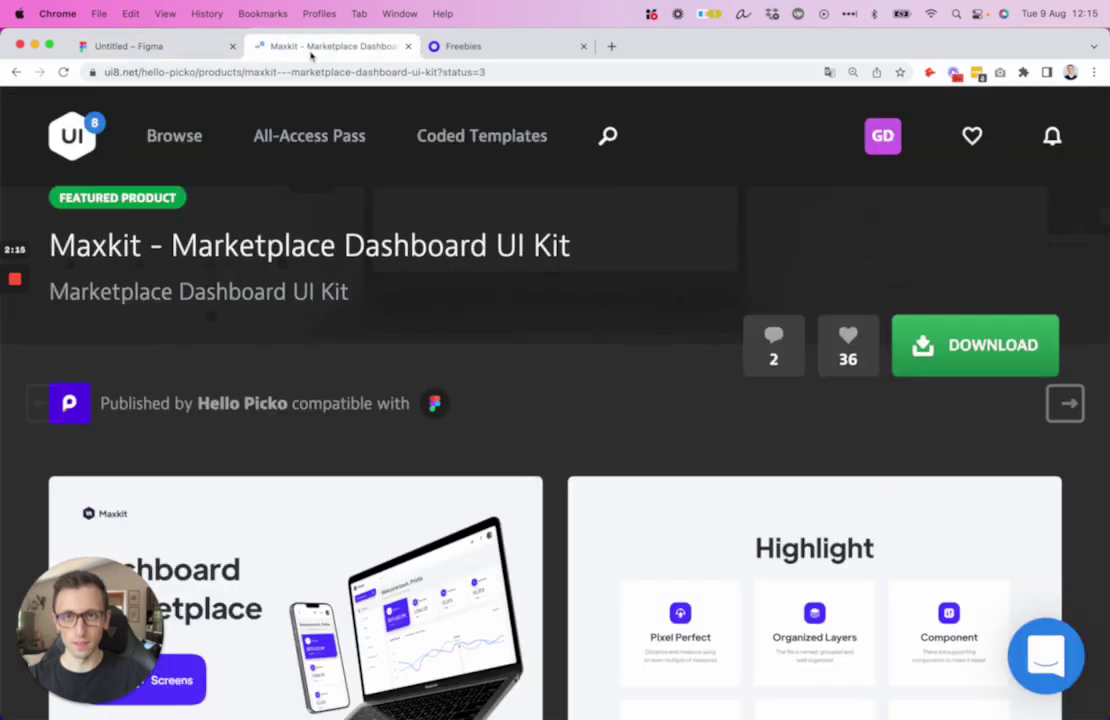
scroll(335, 545, "down", 3)
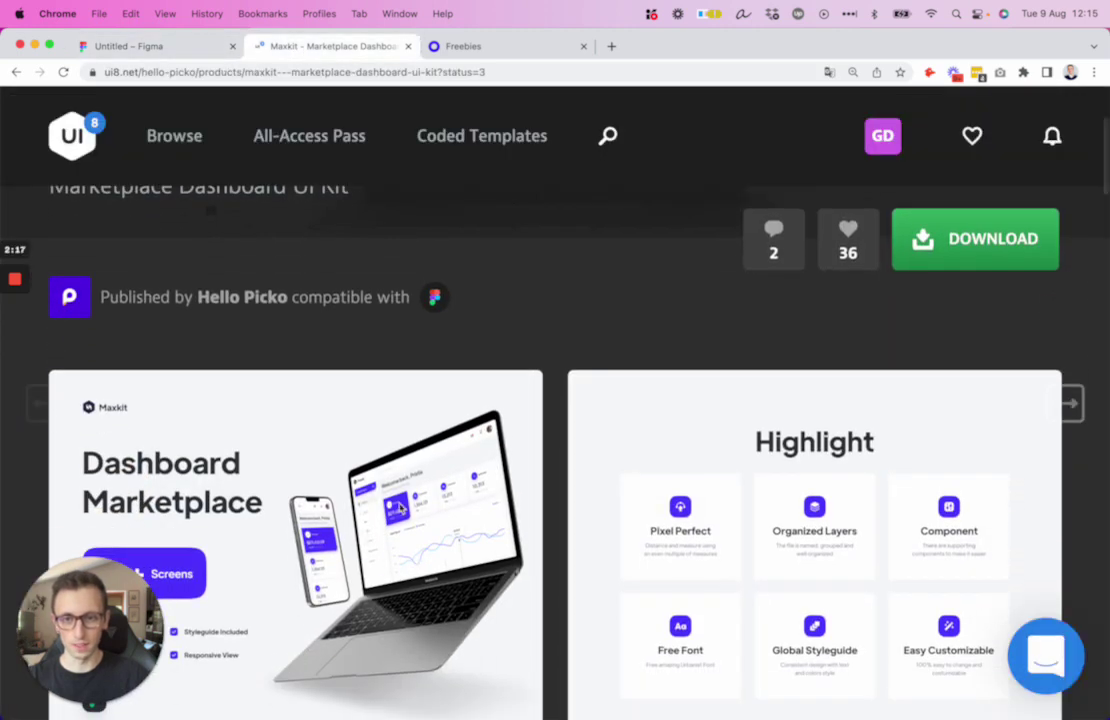
scroll(857, 315, "up", 2)
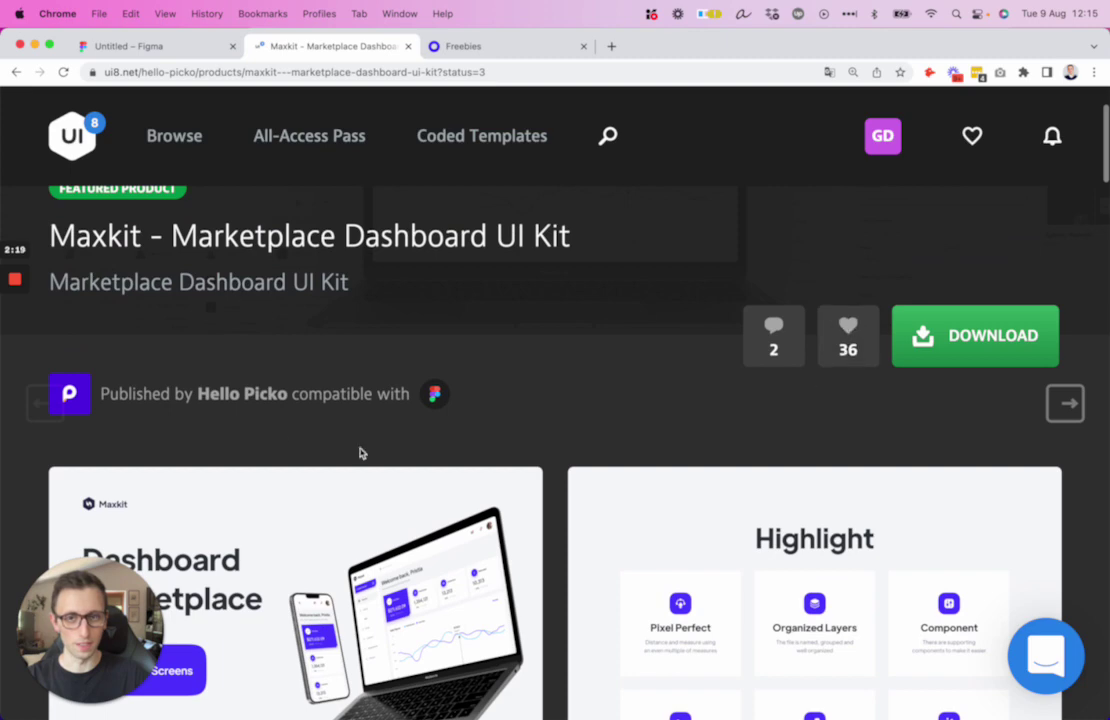
left_click(123, 47)
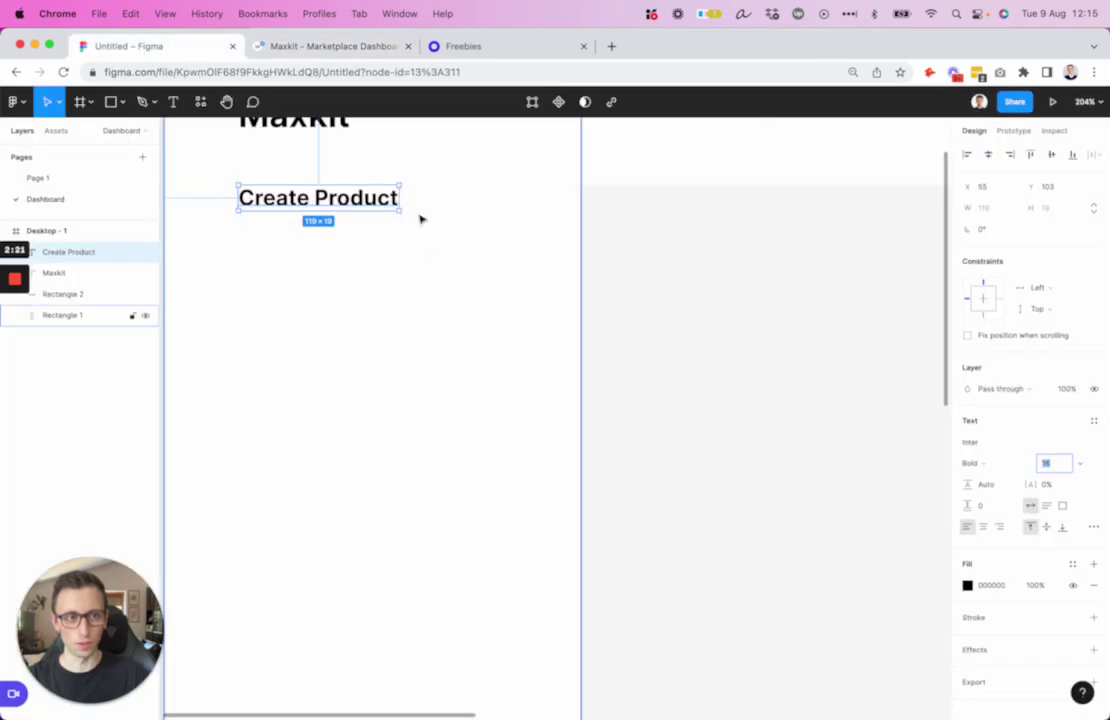
left_click(378, 229)
key("r")
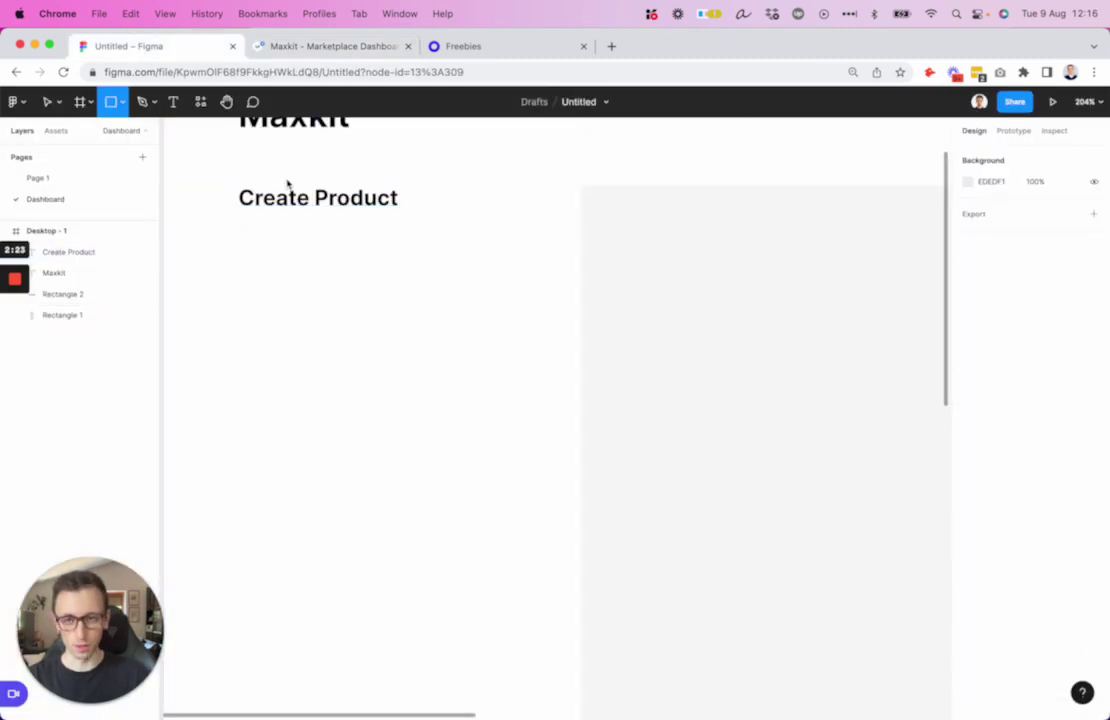
left_click_drag(221, 181, 292, 217)
key("ctrl+z")
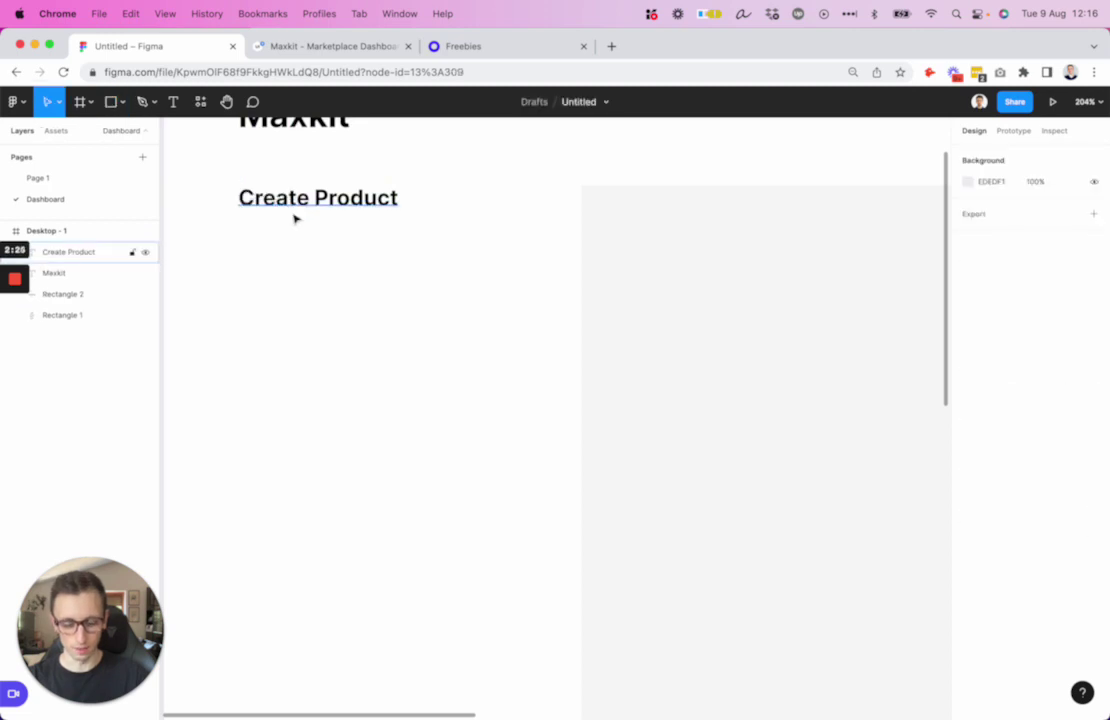
- Draw a closed button outline about 228.5 × 50 around the Create Product text with the Pen tool, cutting off its lower-right corner diagonally
key("p")
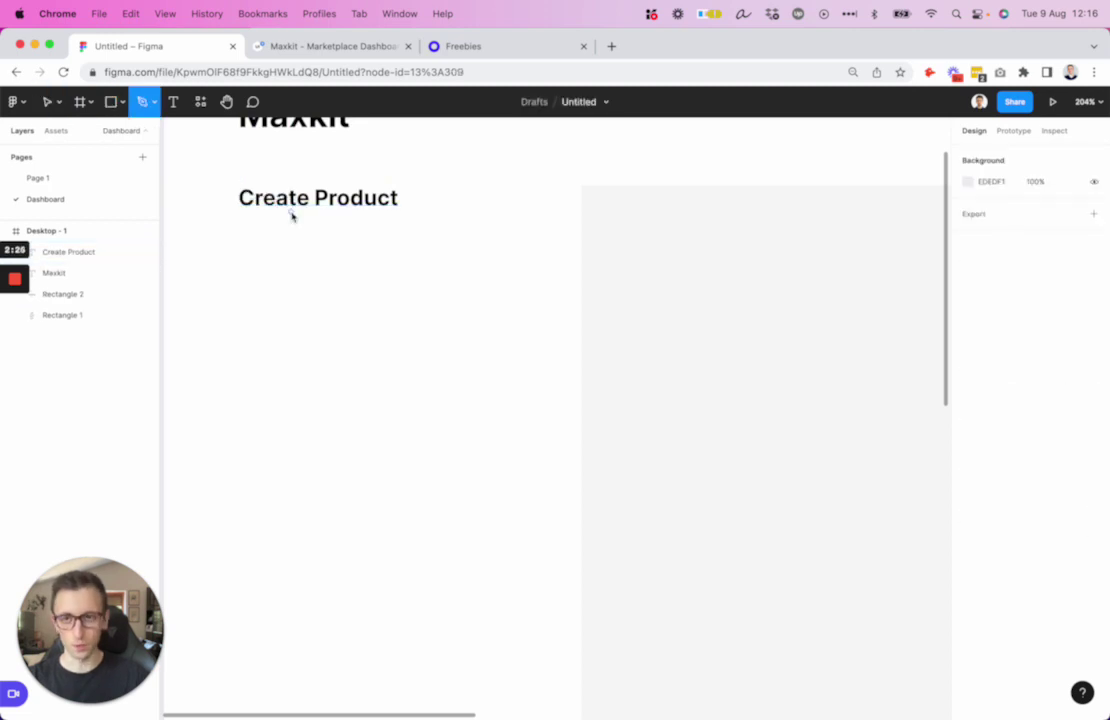
left_click(214, 168)
left_click(215, 243)
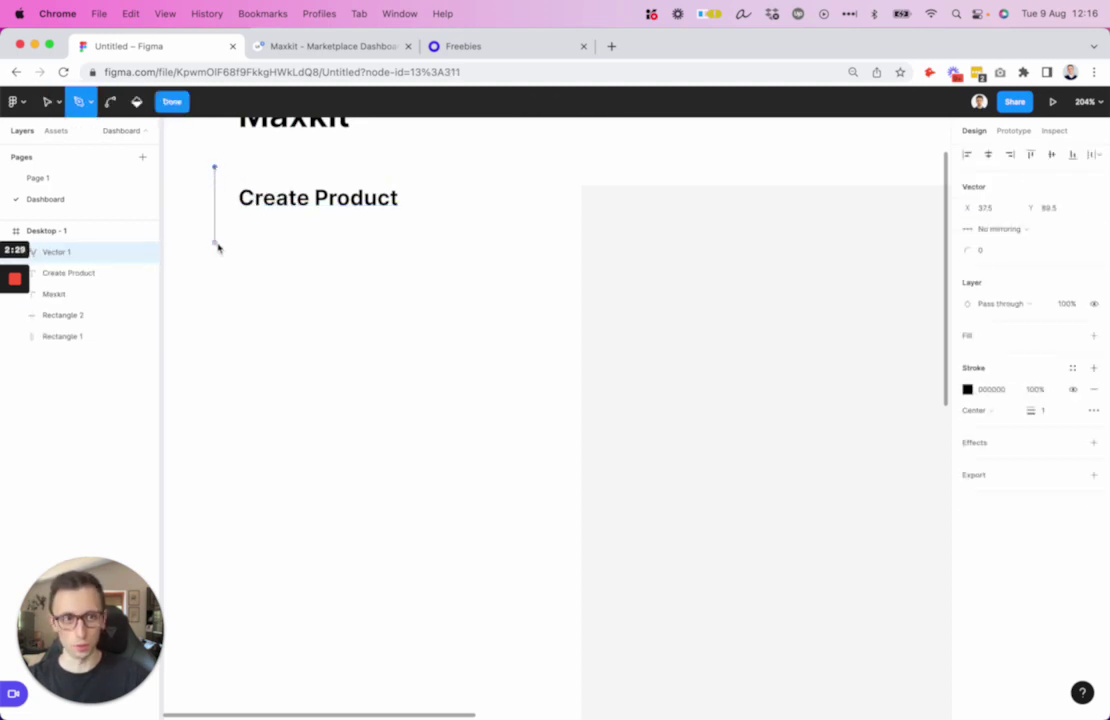
left_click(215, 236)
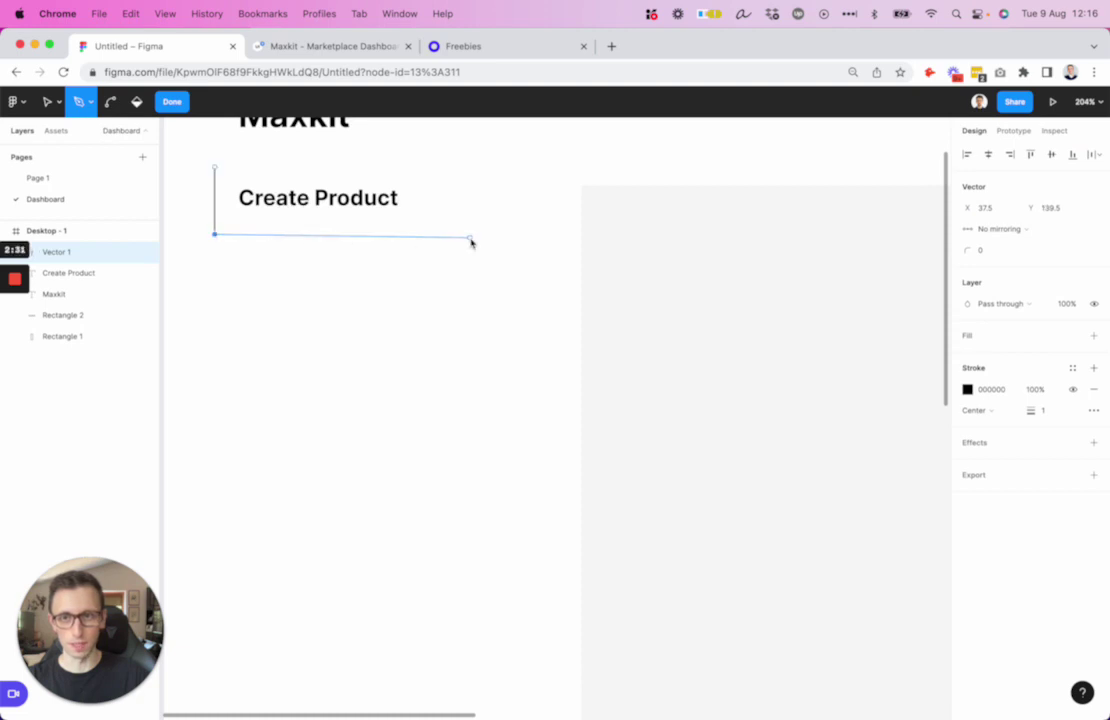
left_click(504, 237)
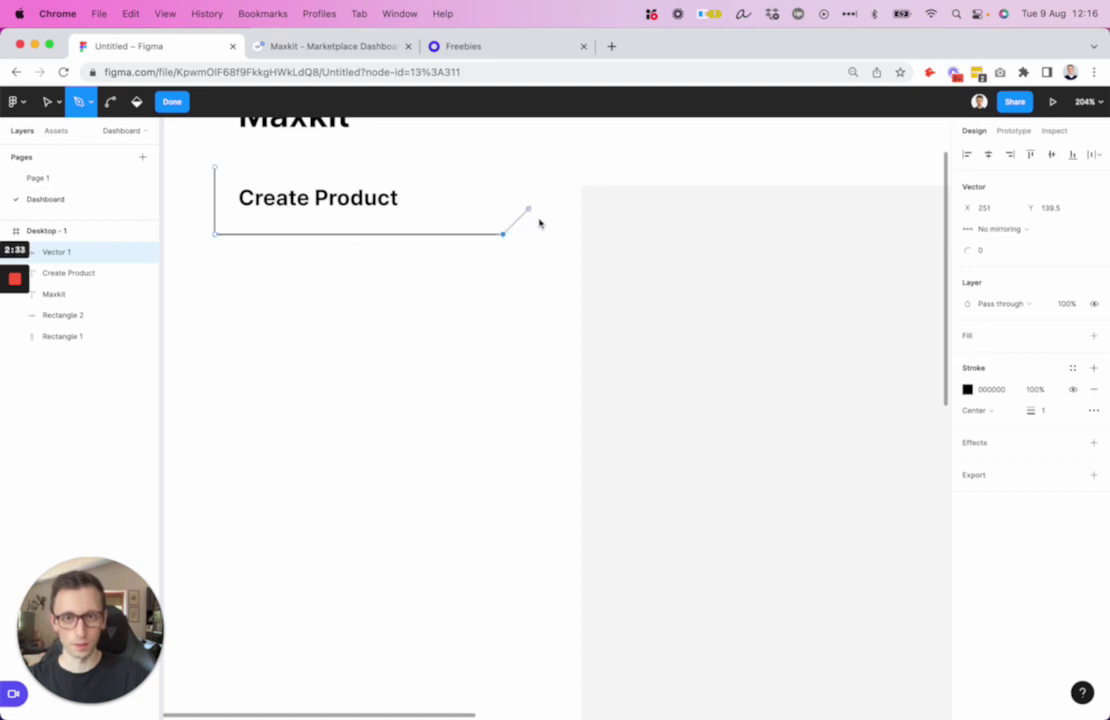
left_click(523, 214)
left_click(523, 167)
left_click(216, 168)
key("Escape")
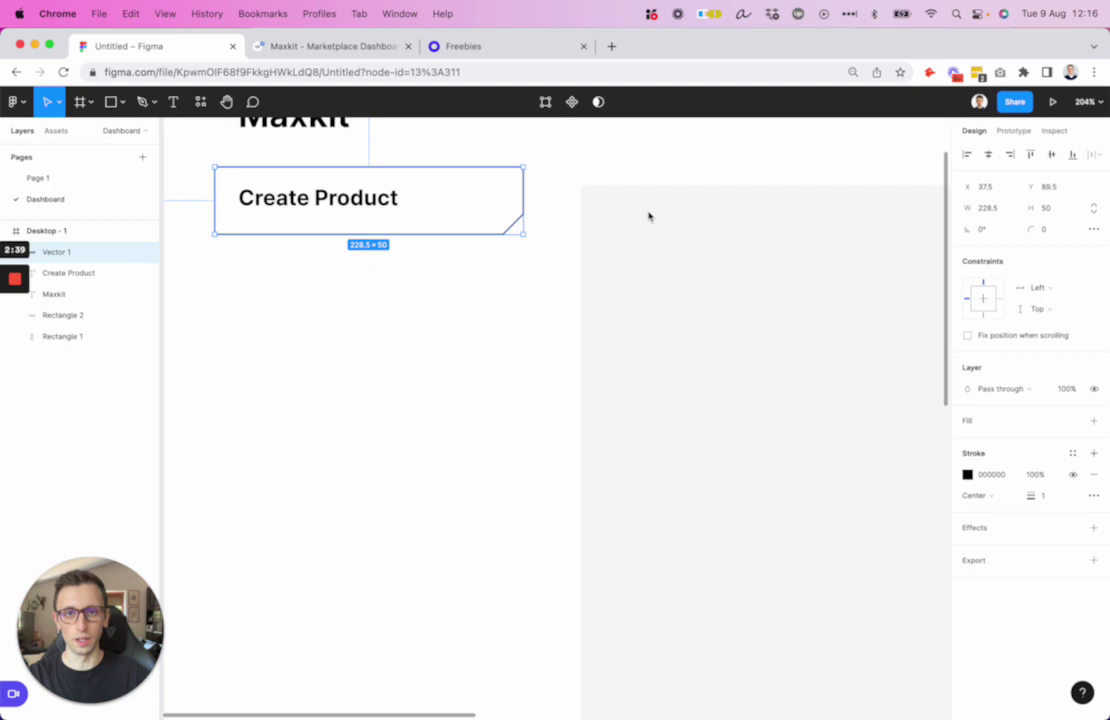
- Fill the button shape with a solid vivid indigo-blue and hide its black stroke
left_click(970, 421)
left_click(968, 442)
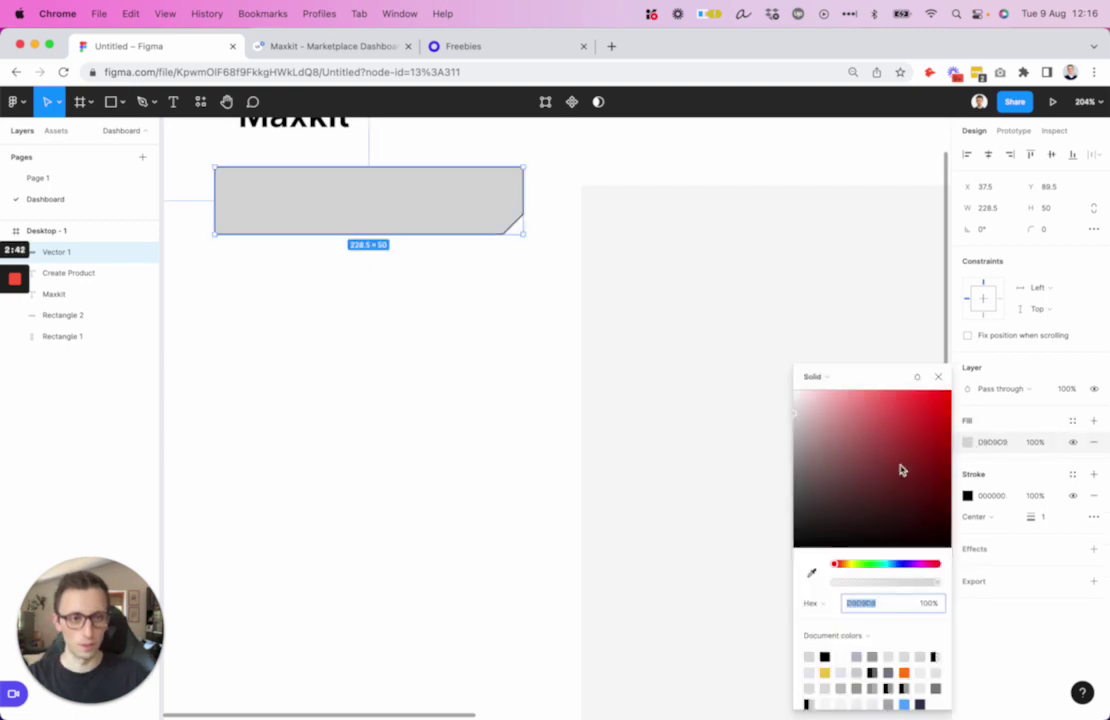
left_click_drag(920, 572, 1001, 371)
left_click_drag(902, 564, 906, 564)
left_click_drag(909, 431, 910, 393)
left_click_drag(906, 564, 901, 564)
key("Escape")
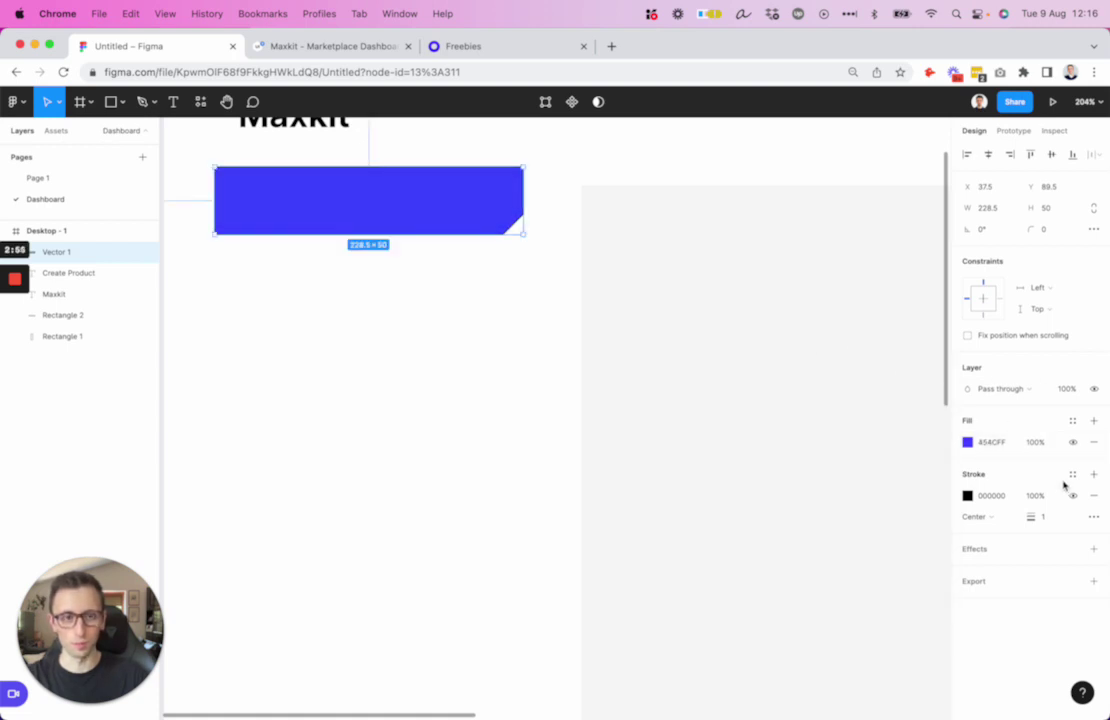
left_click(1073, 495)
left_click(805, 243)
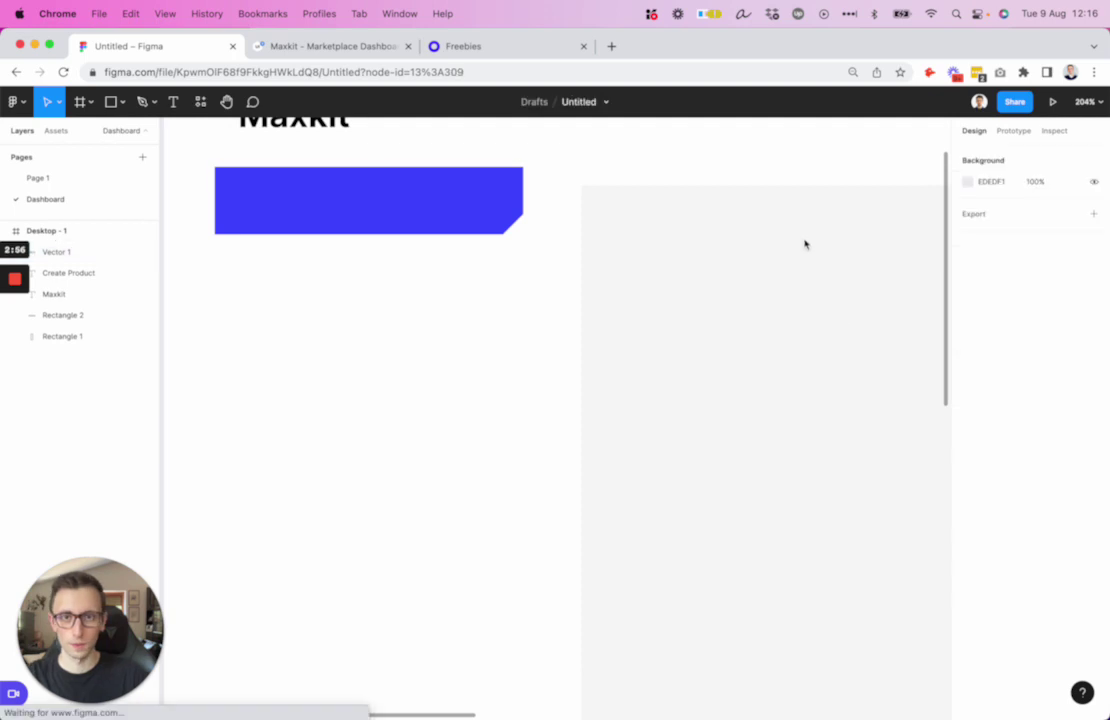
- Move the blue button shape behind the Create Product text and color the text white (FFFFFF)
left_click(479, 222)
left_click_drag(81, 254, 111, 283)
left_click(329, 208)
- Reduce the Create Product text to size 14 and nudge it slightly down inside the blue button
scroll(387, 302, "up", 2)
scroll(387, 302, "down", 5)
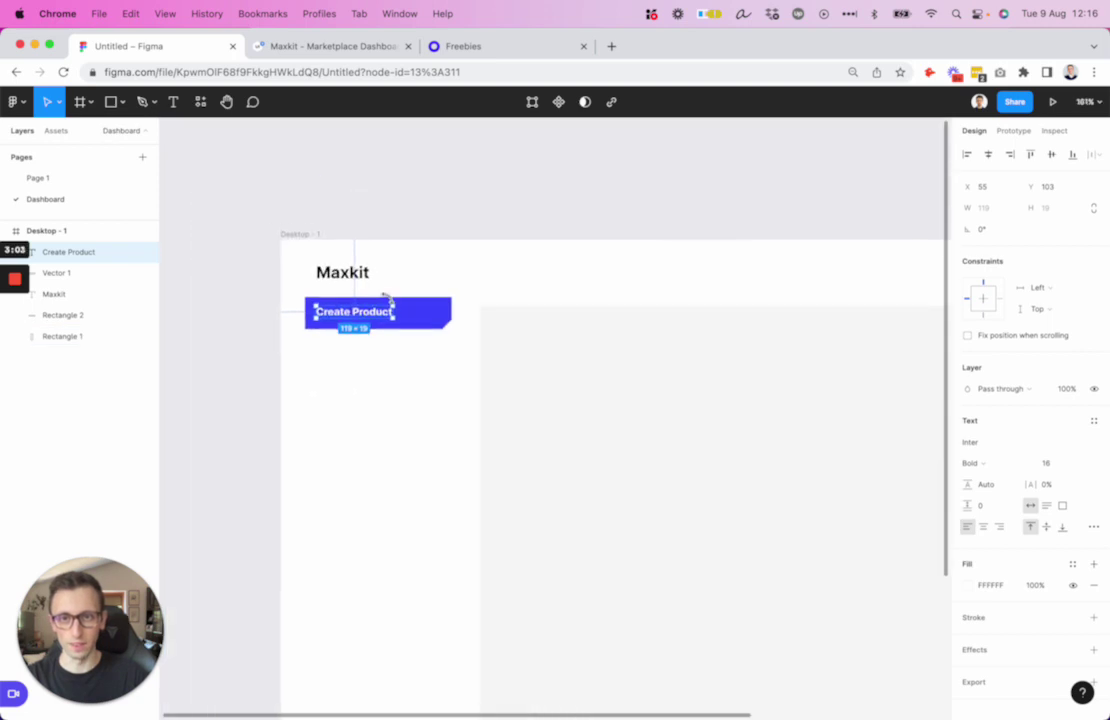
scroll(387, 302, "down", 1)
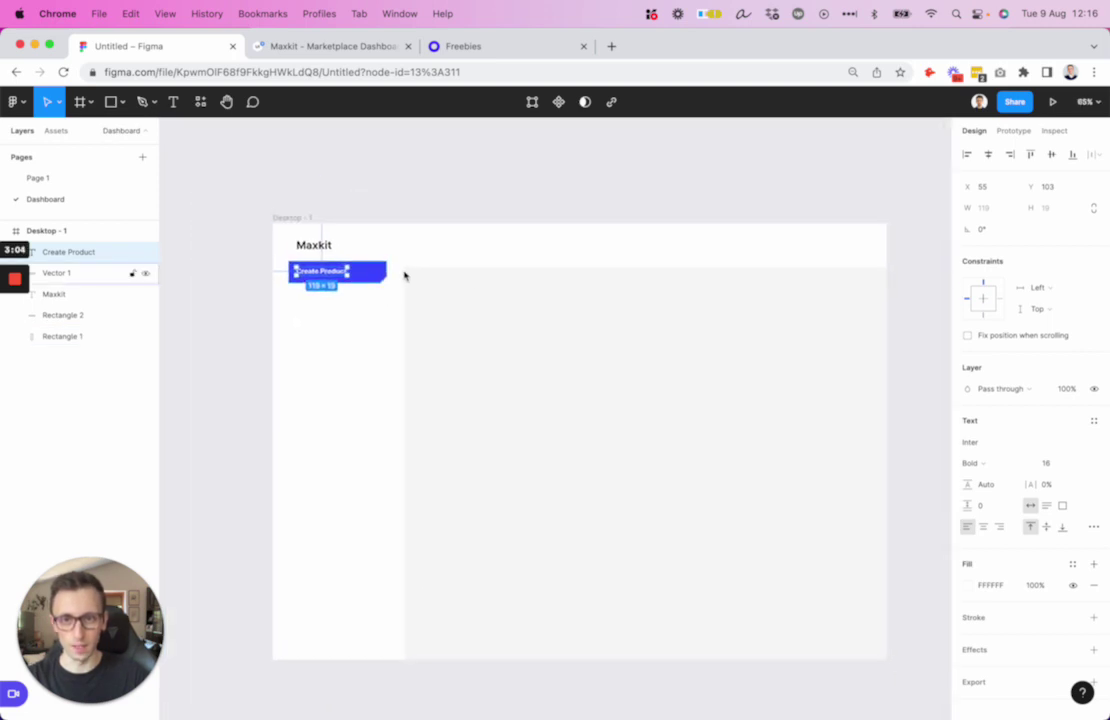
left_click(1046, 463)
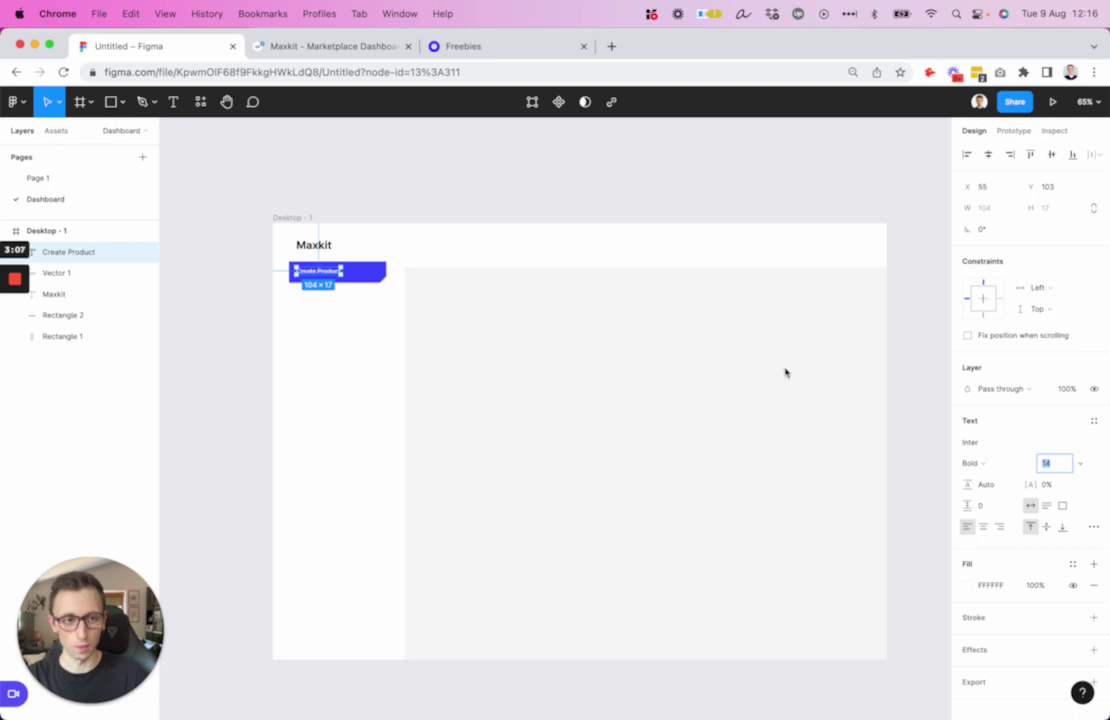
left_click(629, 349)
left_click_drag(332, 280, 334, 282)
key("Down")
left_click(667, 332)
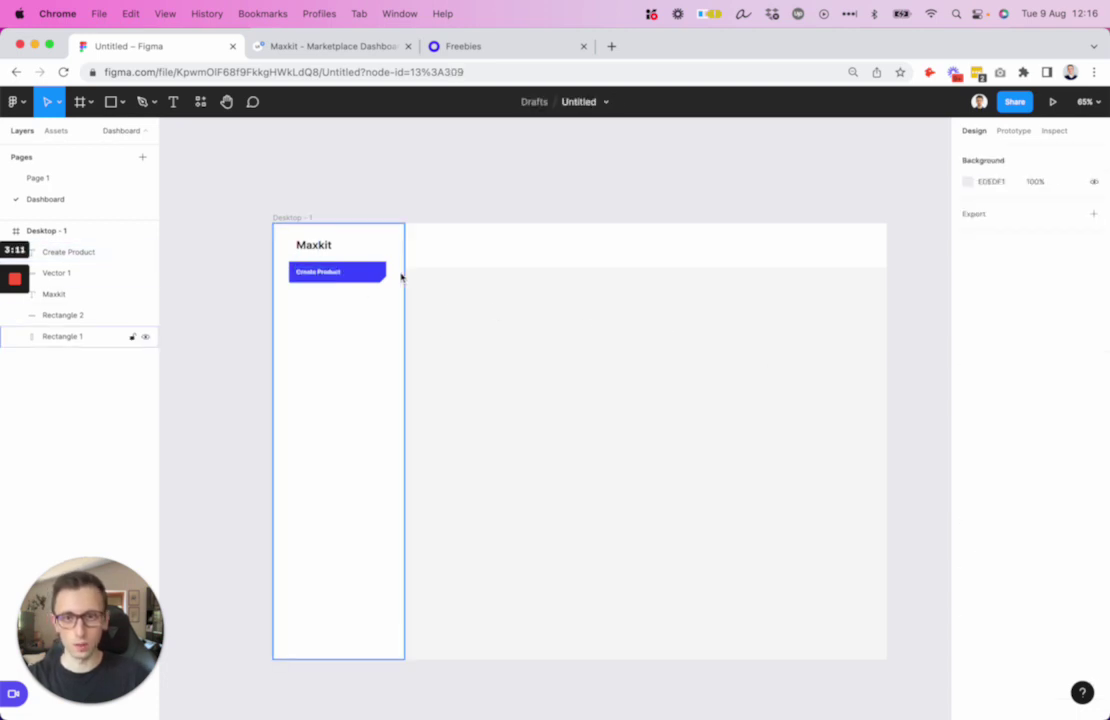
scroll(325, 272, "up", 5)
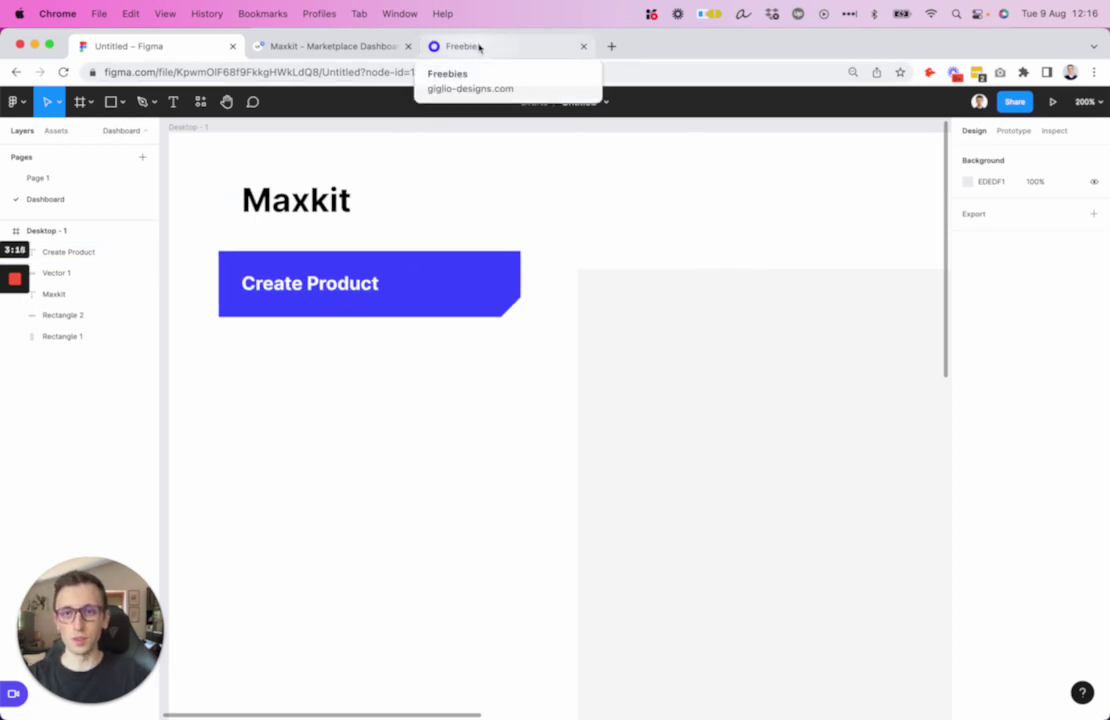
- Switch to the Giglio Designs Freebies page and look through its academy overview and list of design courses
left_click(482, 45)
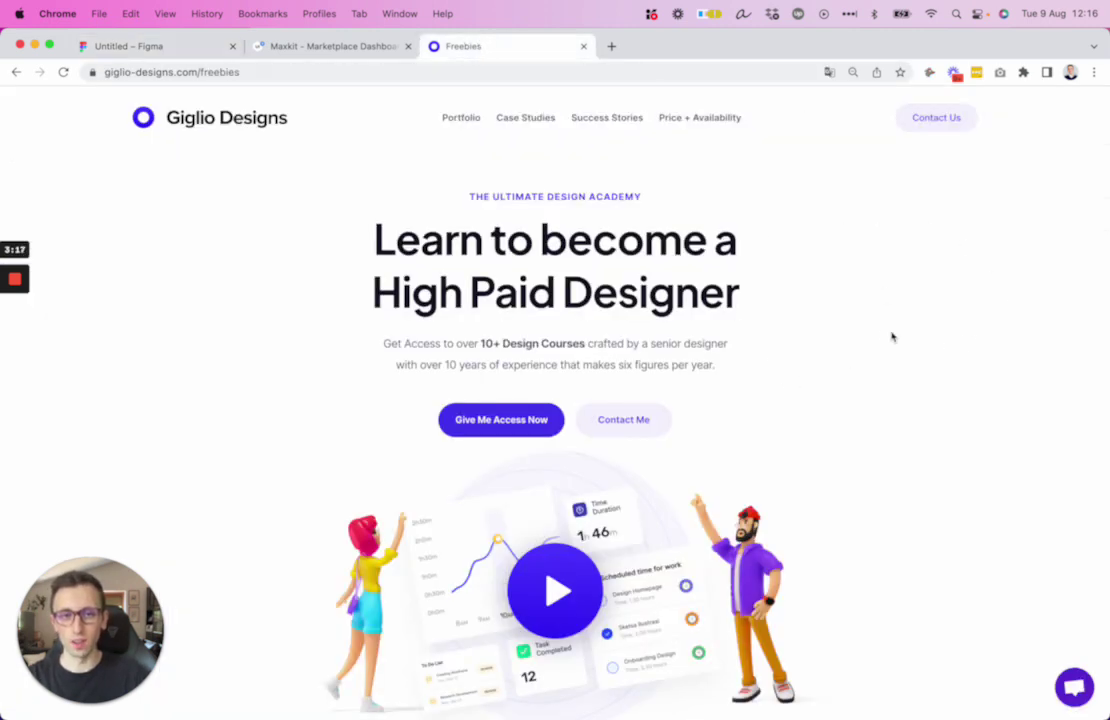
scroll(888, 286, "down", 1)
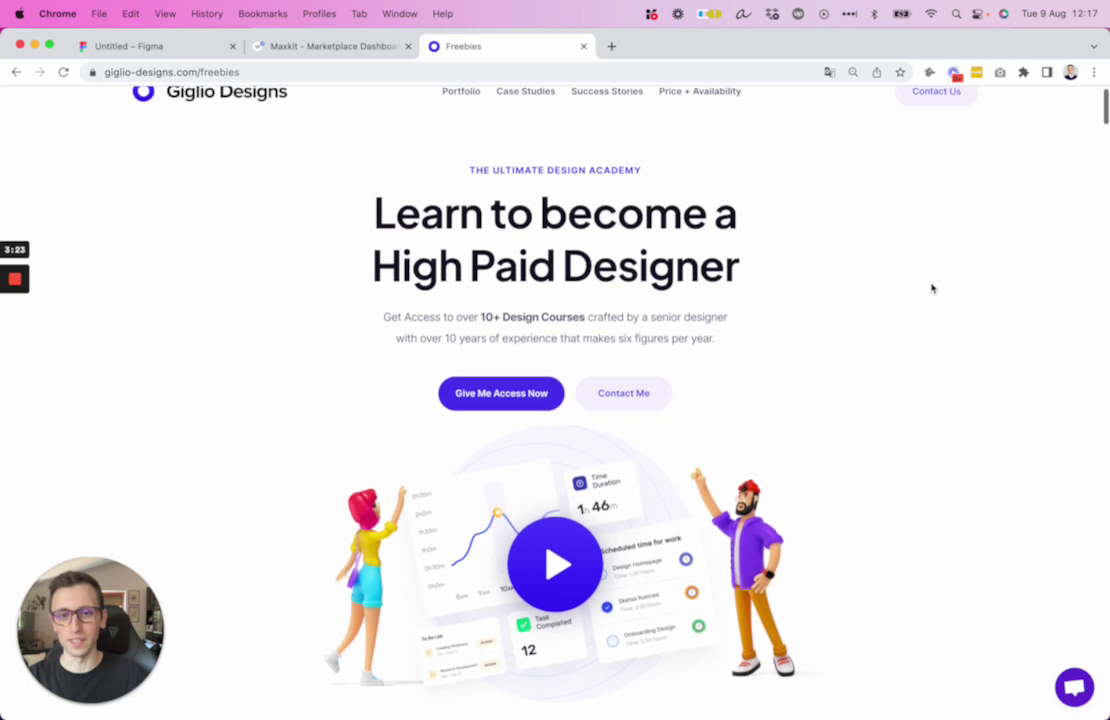
scroll(930, 289, "down", 1)
scroll(930, 289, "down", 10)
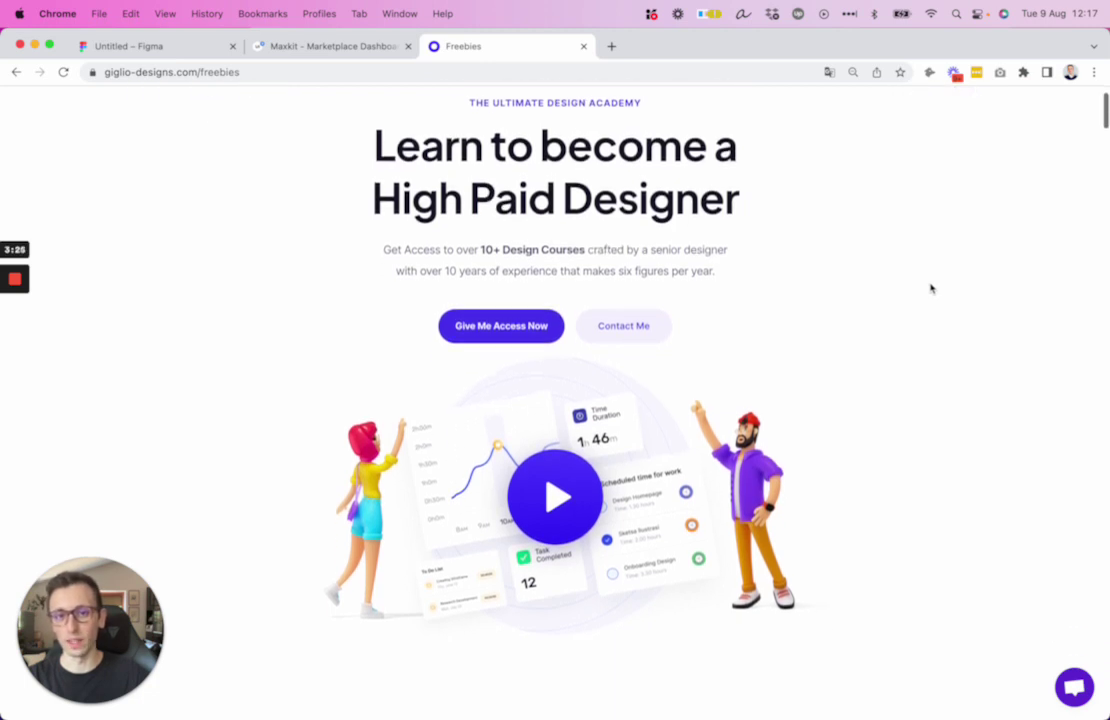
scroll(968, 264, "down", 8)
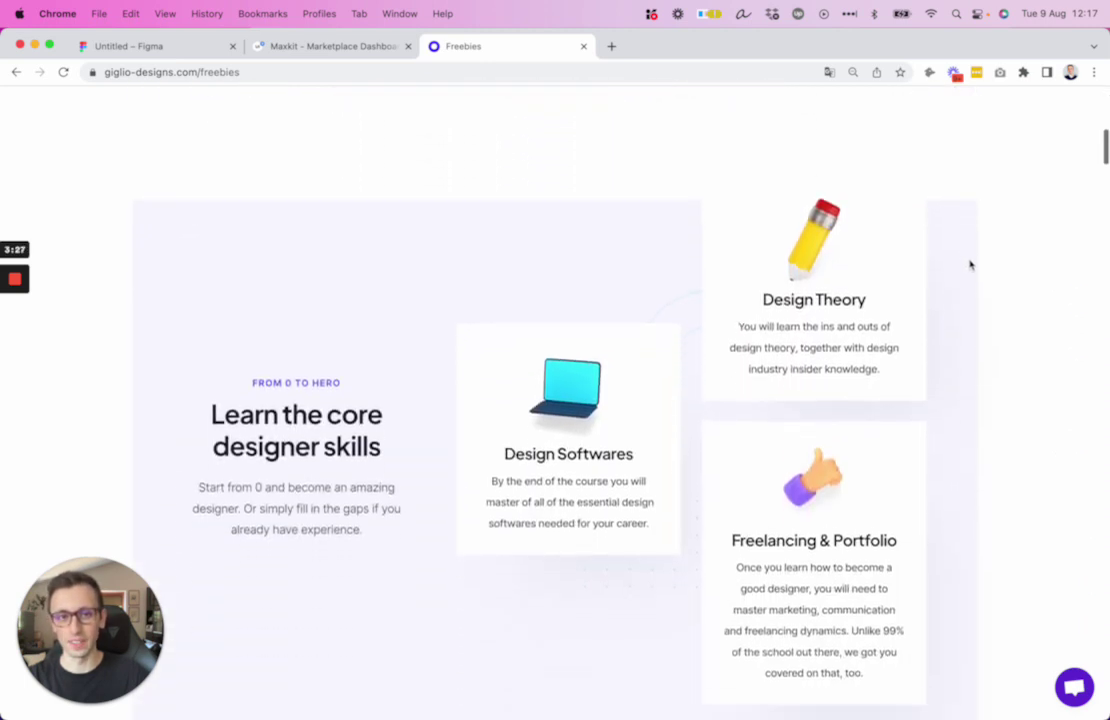
scroll(968, 264, "down", 7)
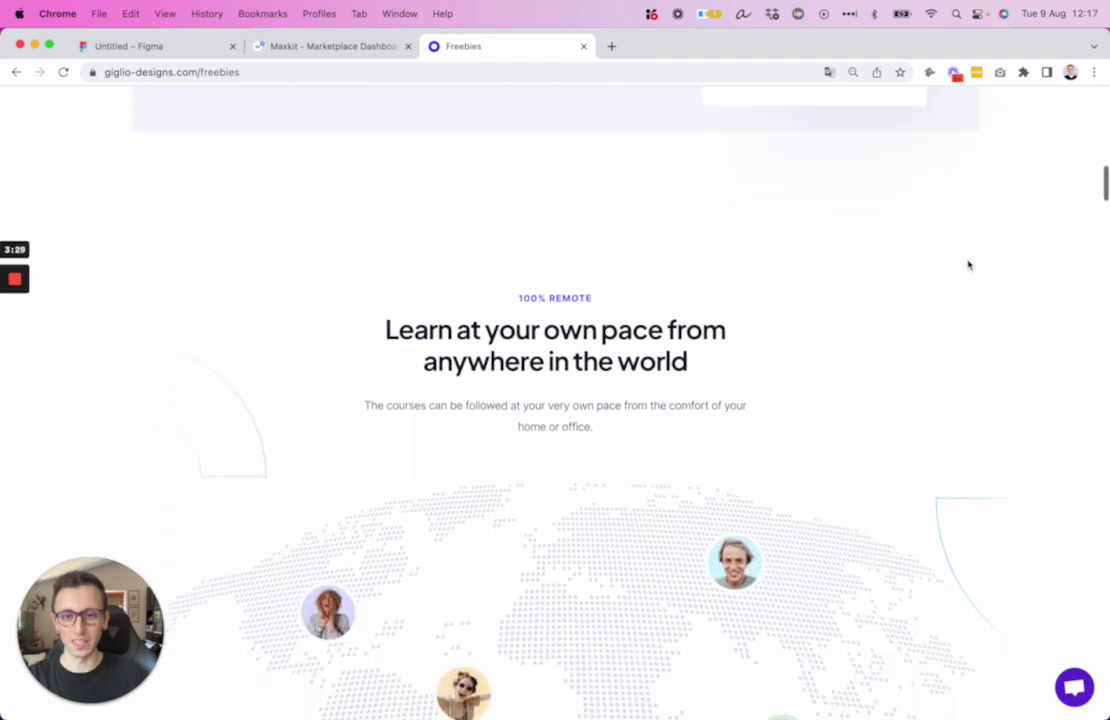
scroll(968, 265, "down", 5)
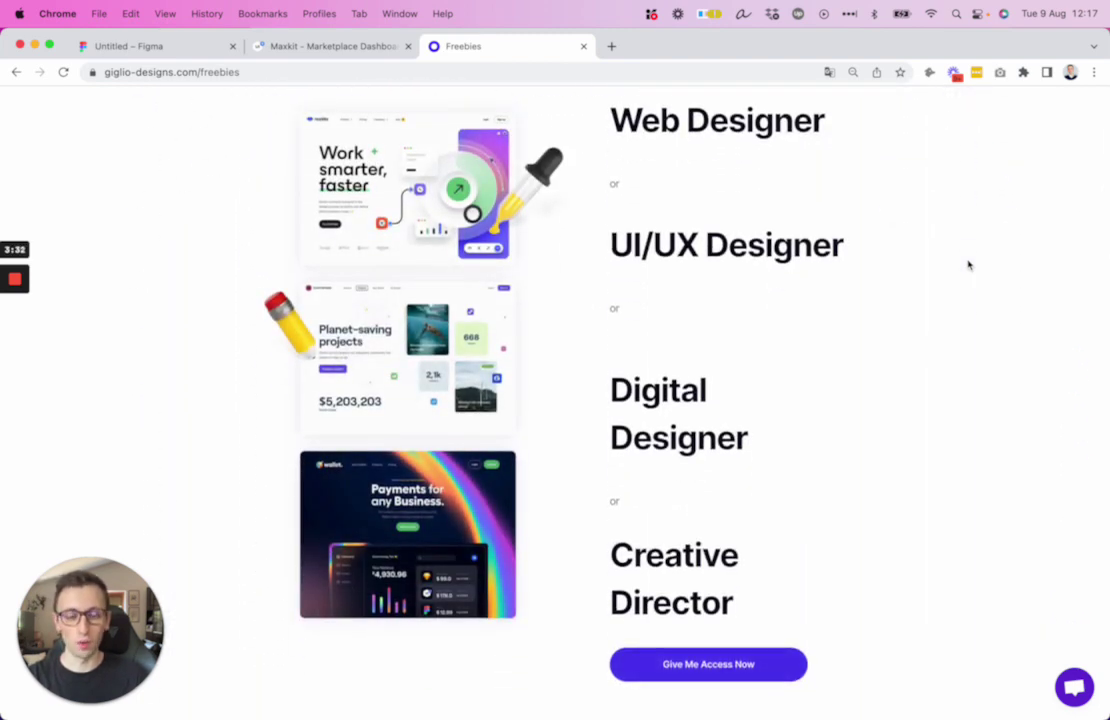
scroll(968, 265, "down", 7)
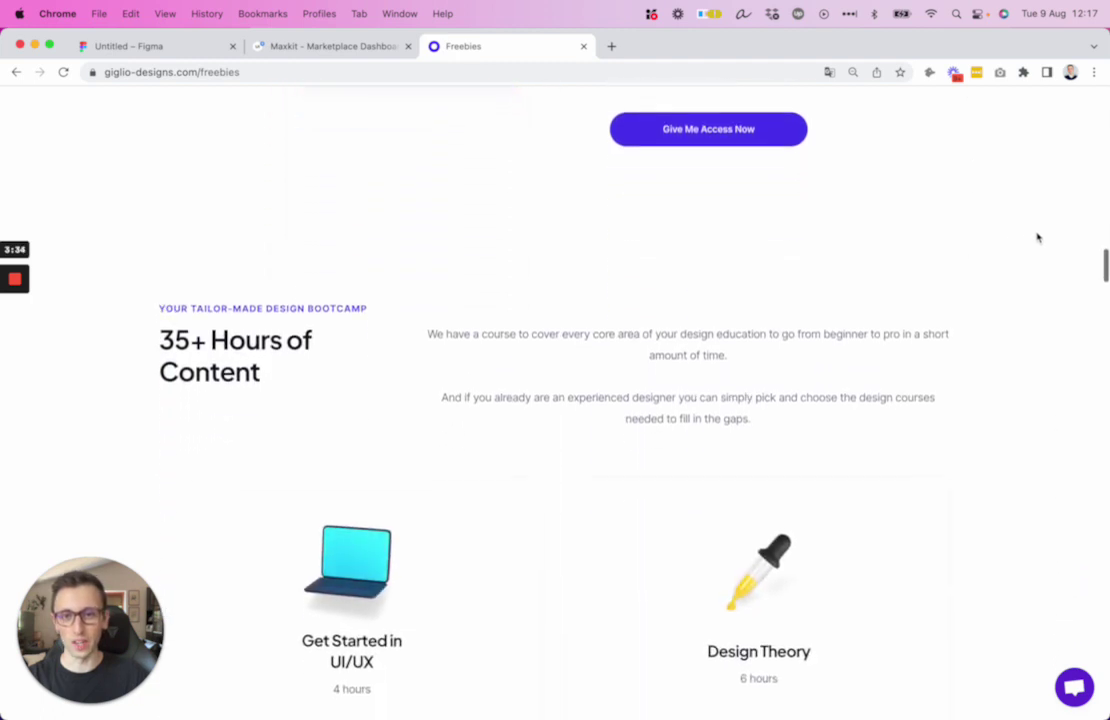
scroll(1040, 238, "down", 3)
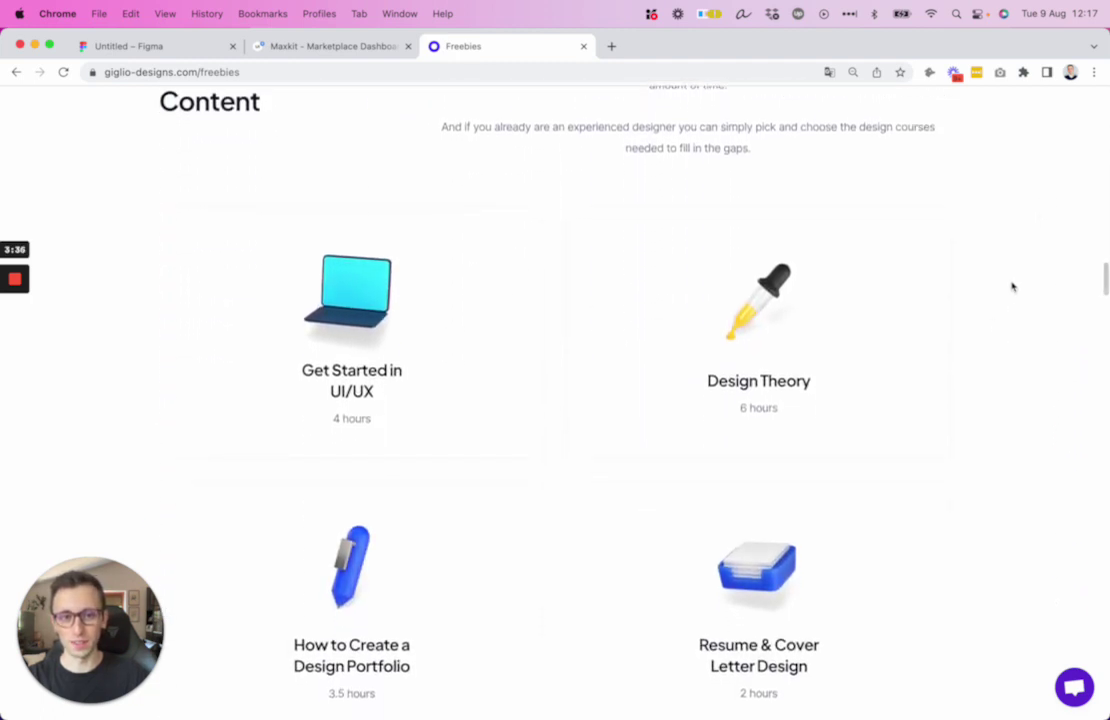
scroll(1012, 287, "down", 4)
scroll(1012, 287, "down", 3)
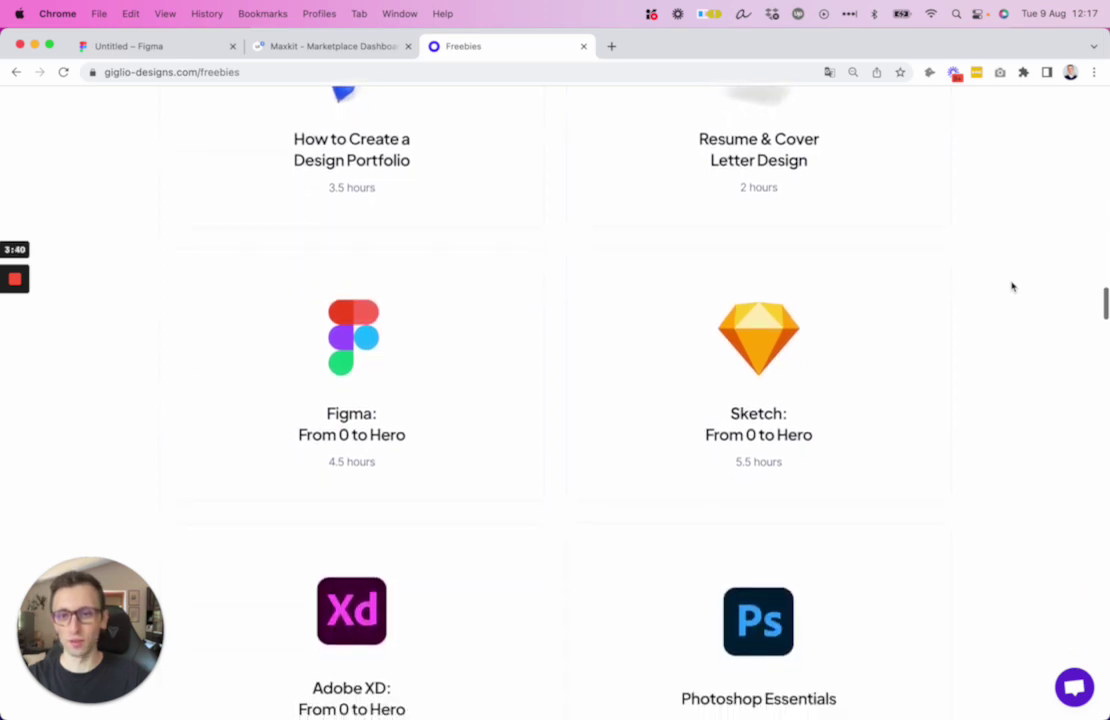
scroll(1012, 287, "down", 6)
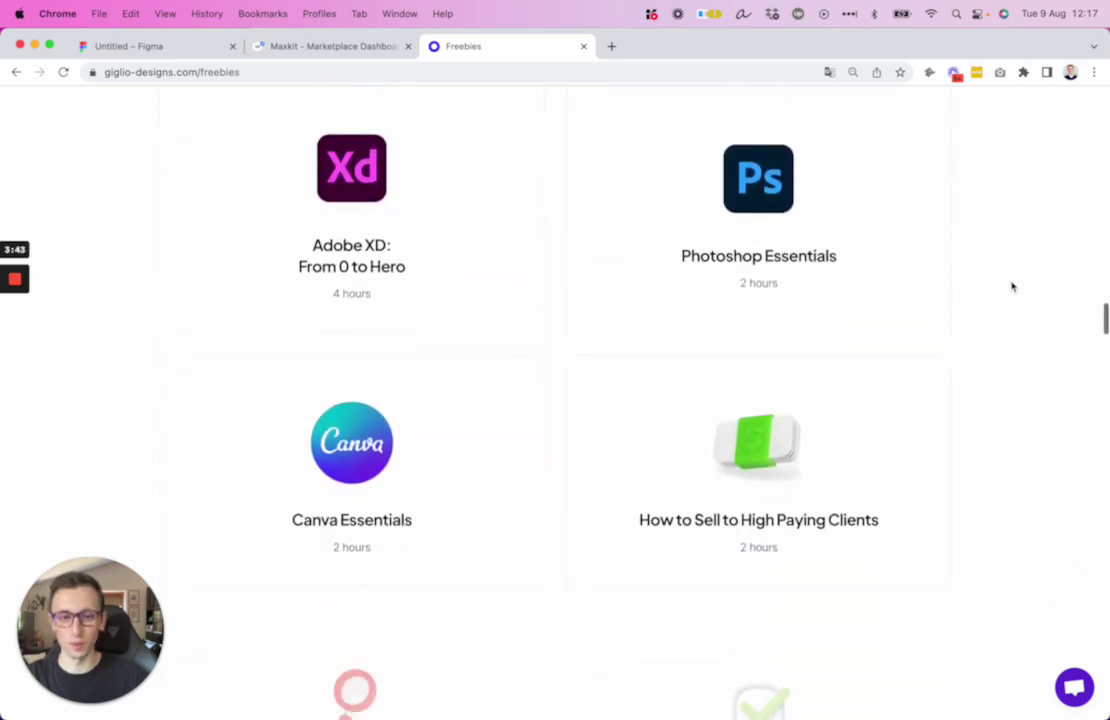
scroll(999, 304, "down", 2)
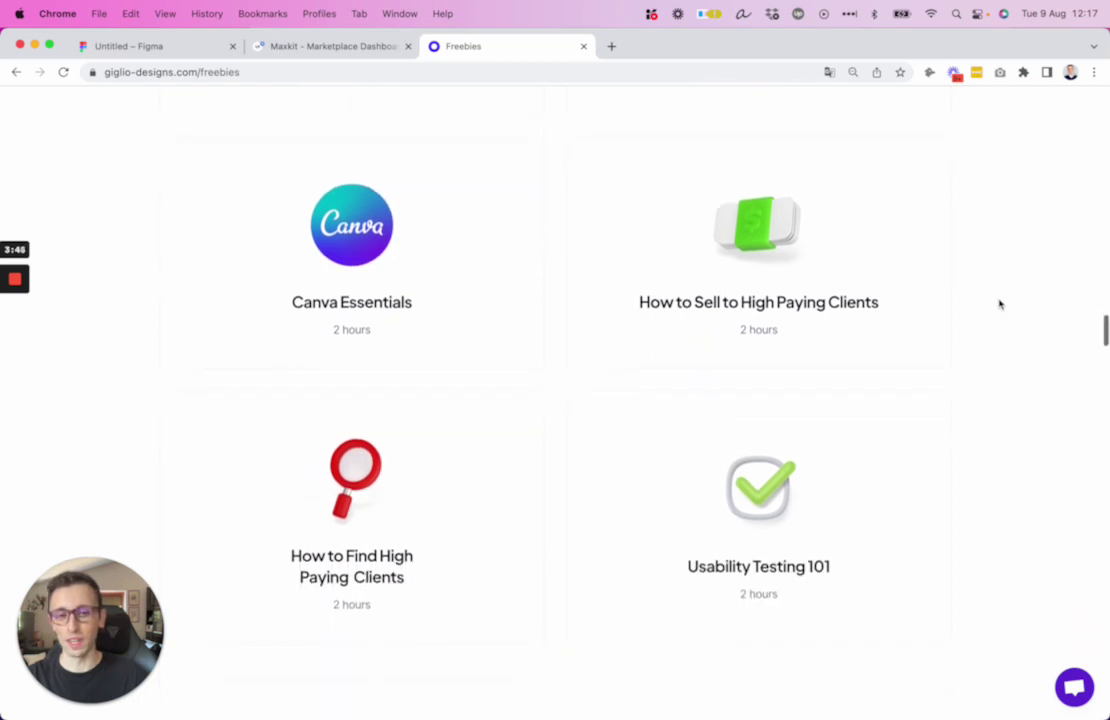
scroll(999, 304, "down", 5)
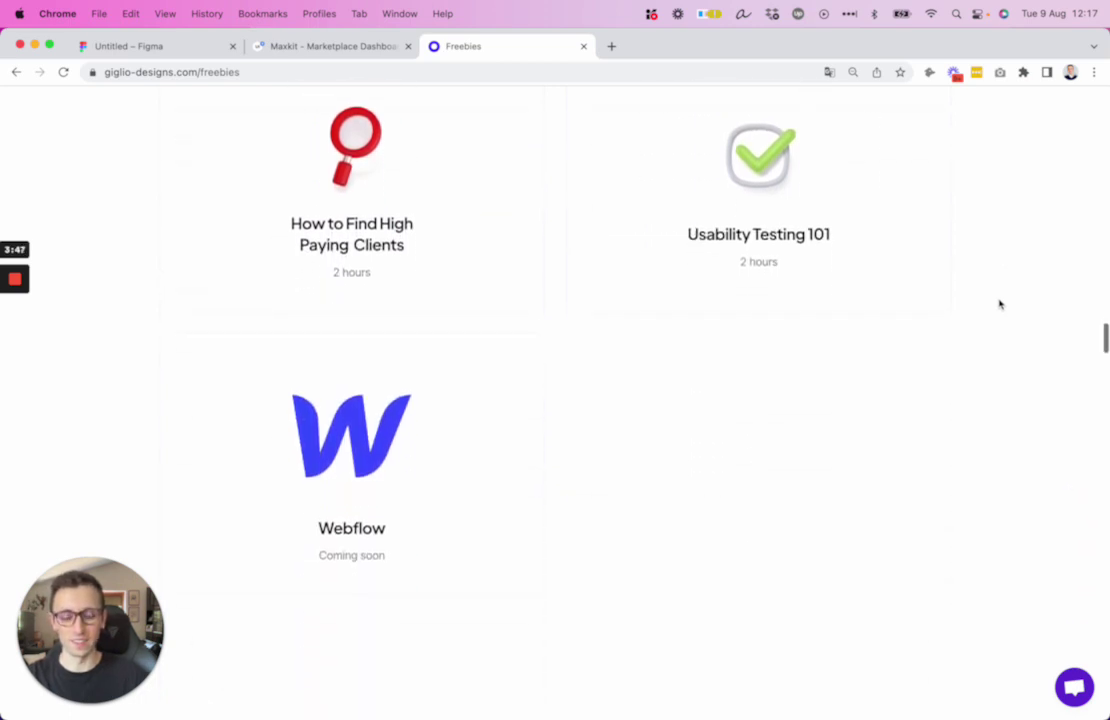
scroll(159, 148, "down", 7)
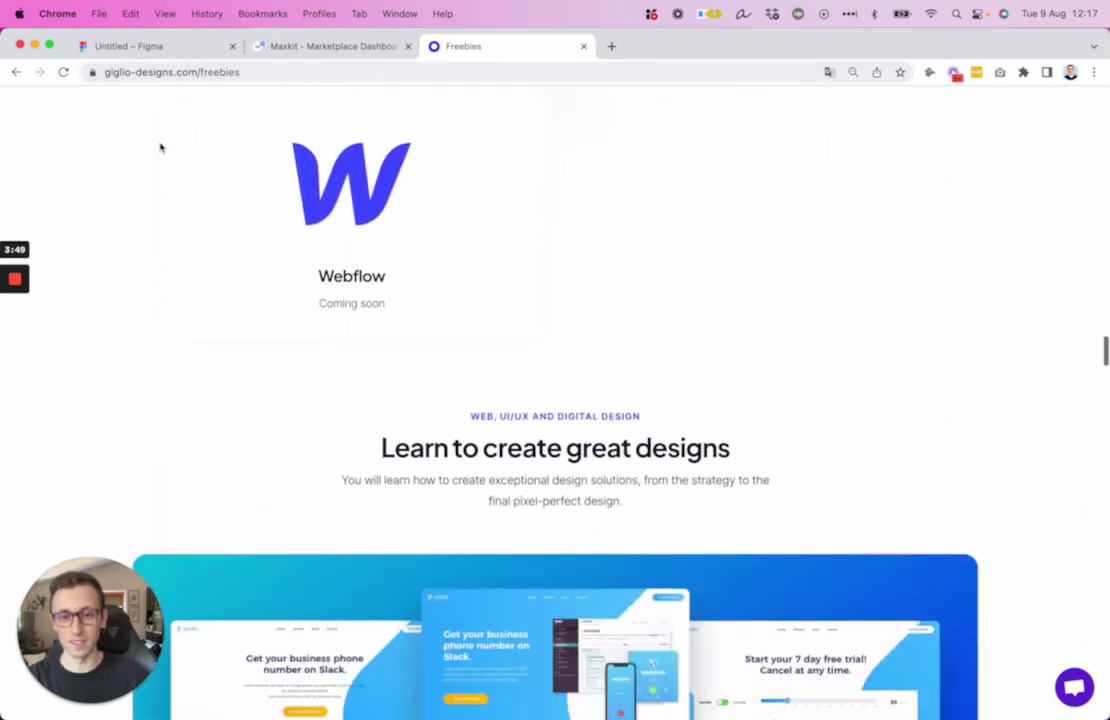
- Return to the Untitled Figma file and nudge the white header rectangle 3 px right, away from the sidebar
scroll(159, 148, "down", 15)
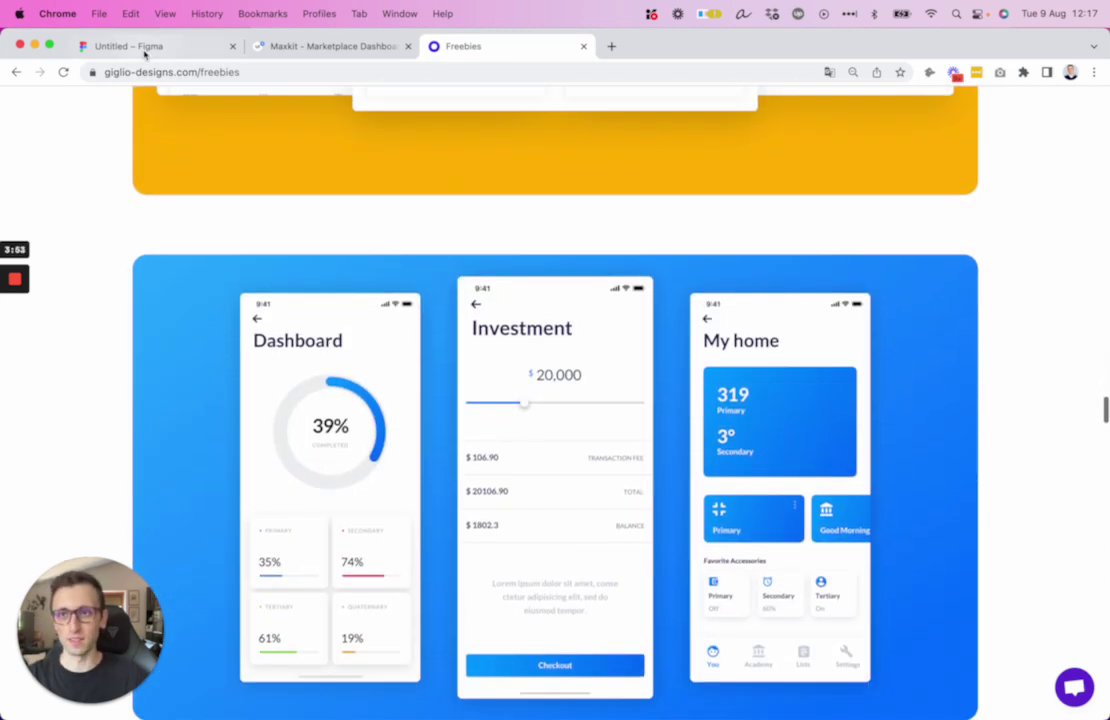
left_click(143, 47)
scroll(645, 170, "left", 2)
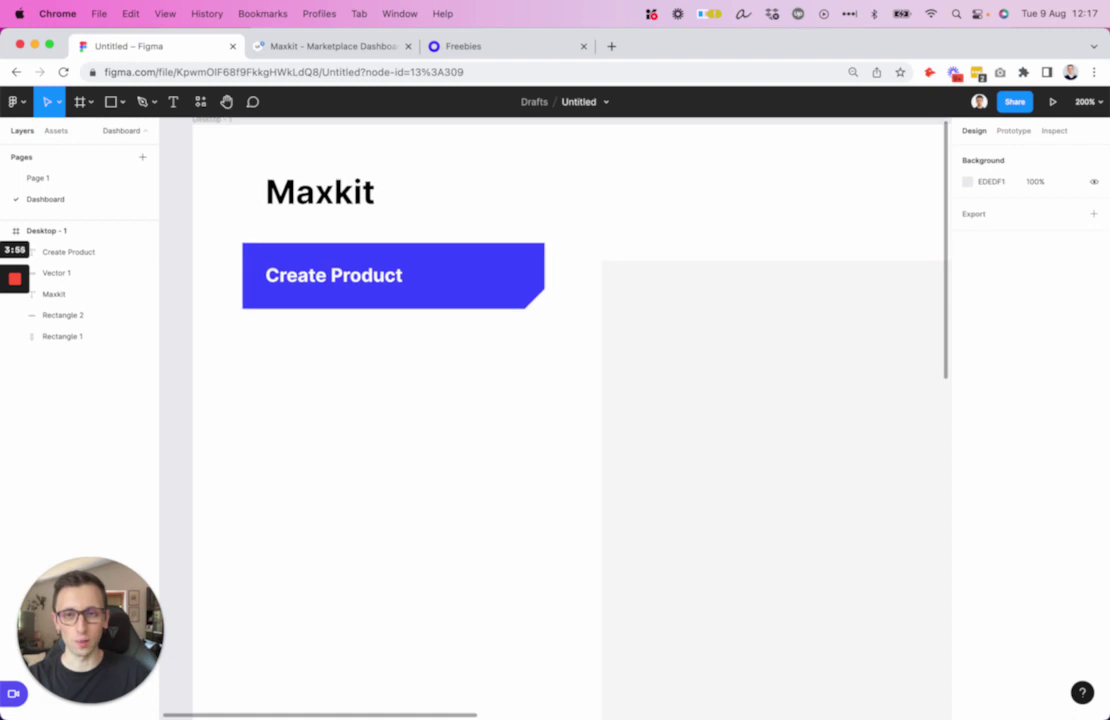
scroll(466, 478, "up", 3)
left_click(696, 266)
scroll(700, 262, "left", 2)
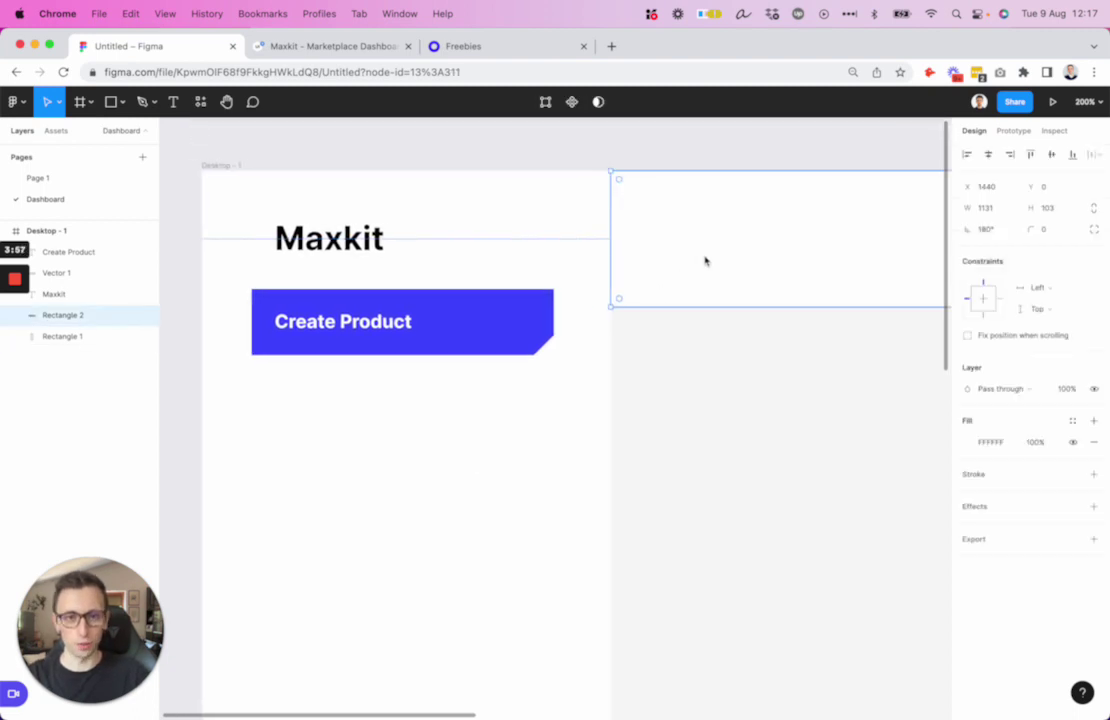
key("Right")
key("Right")
key("Right")
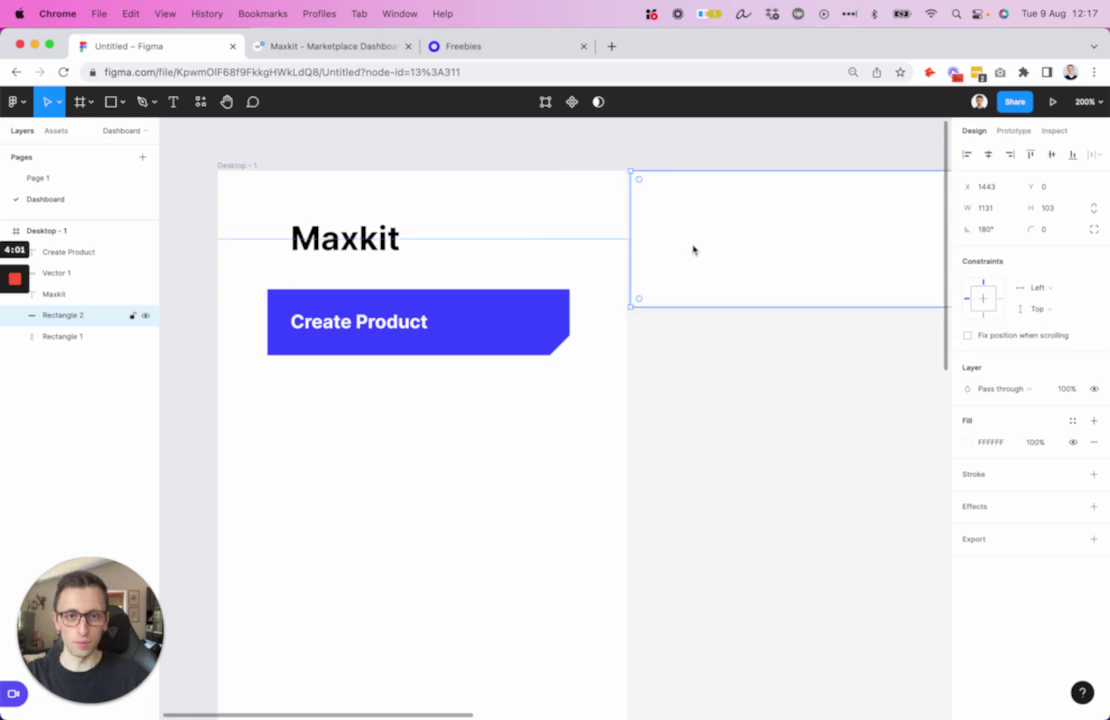
- Switch to Nucleo, search the icons for "plus" and place the plus-circle icon on the Figma dashboard over the Create Product button
mouse_move(496, 717)
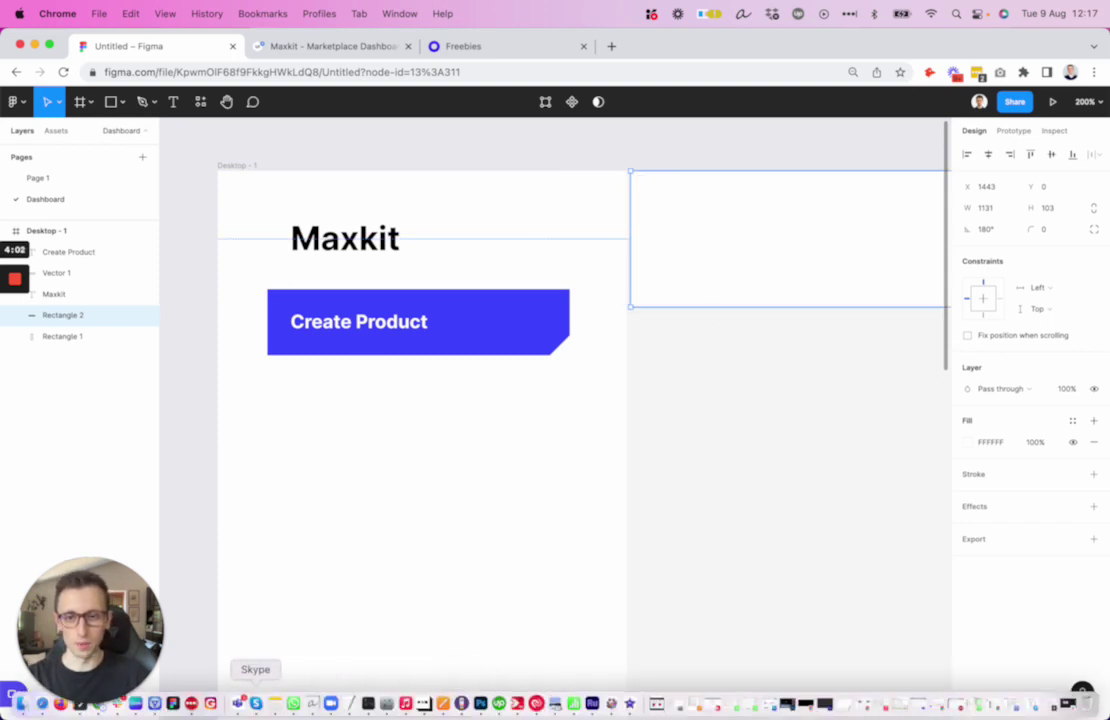
left_click(155, 705)
scroll(414, 330, "right", 1)
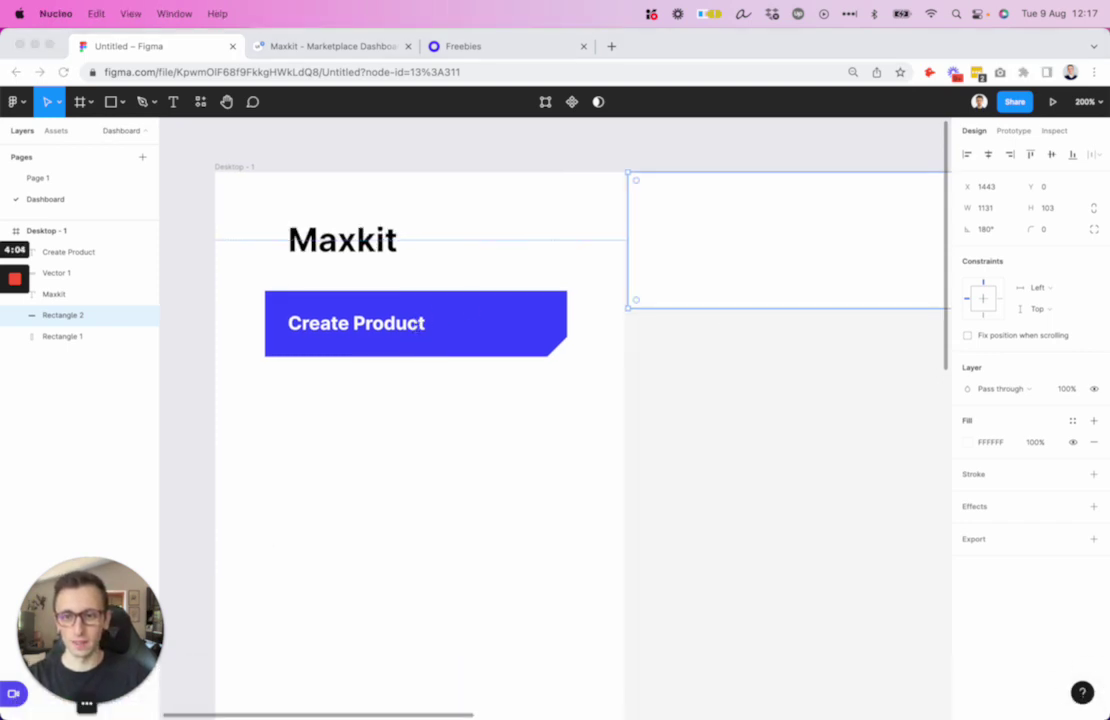
left_click_drag(1109, 231, 676, 250)
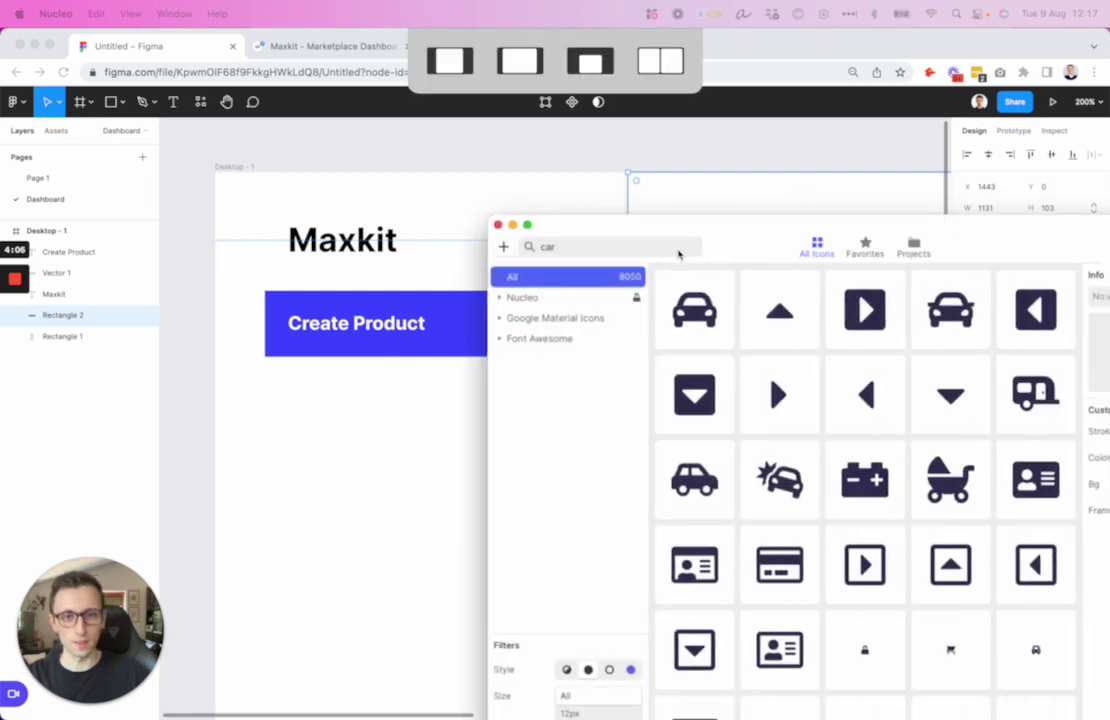
double_click(575, 251)
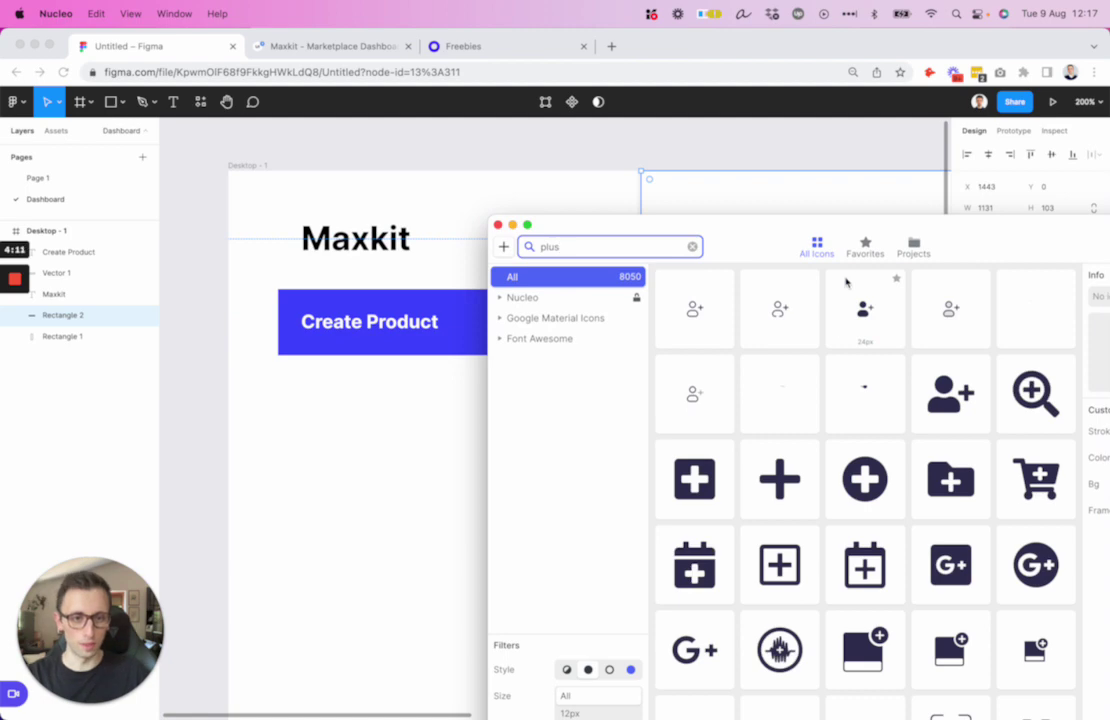
left_click_drag(762, 236, 672, 402)
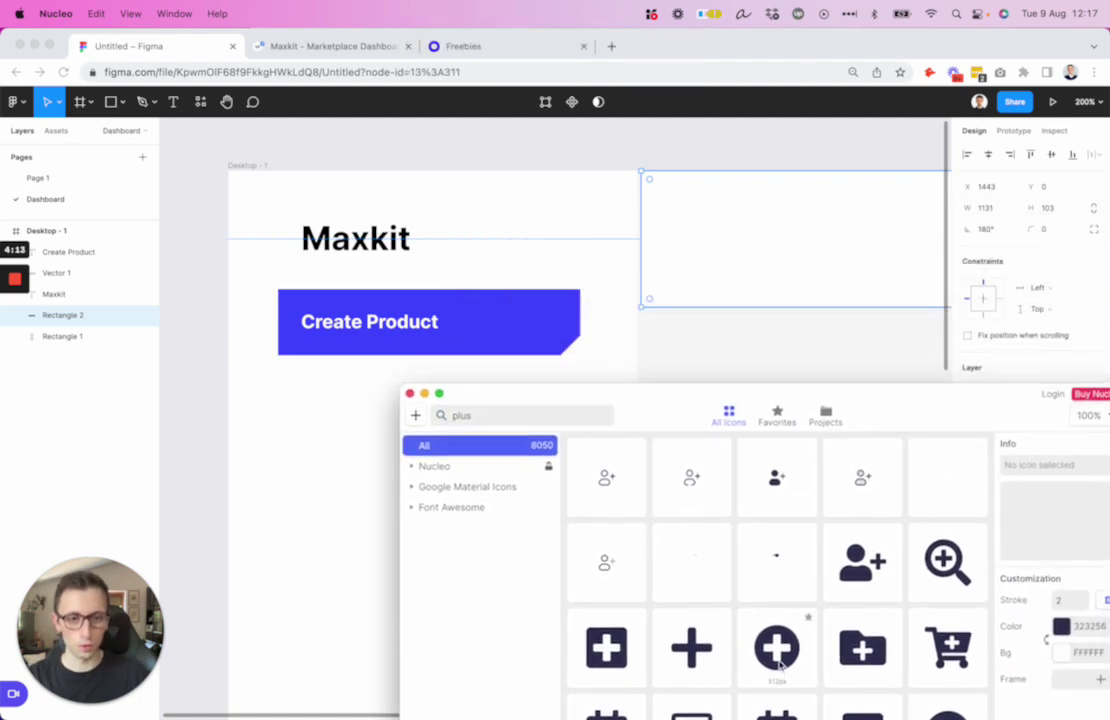
left_click_drag(486, 388, 520, 326)
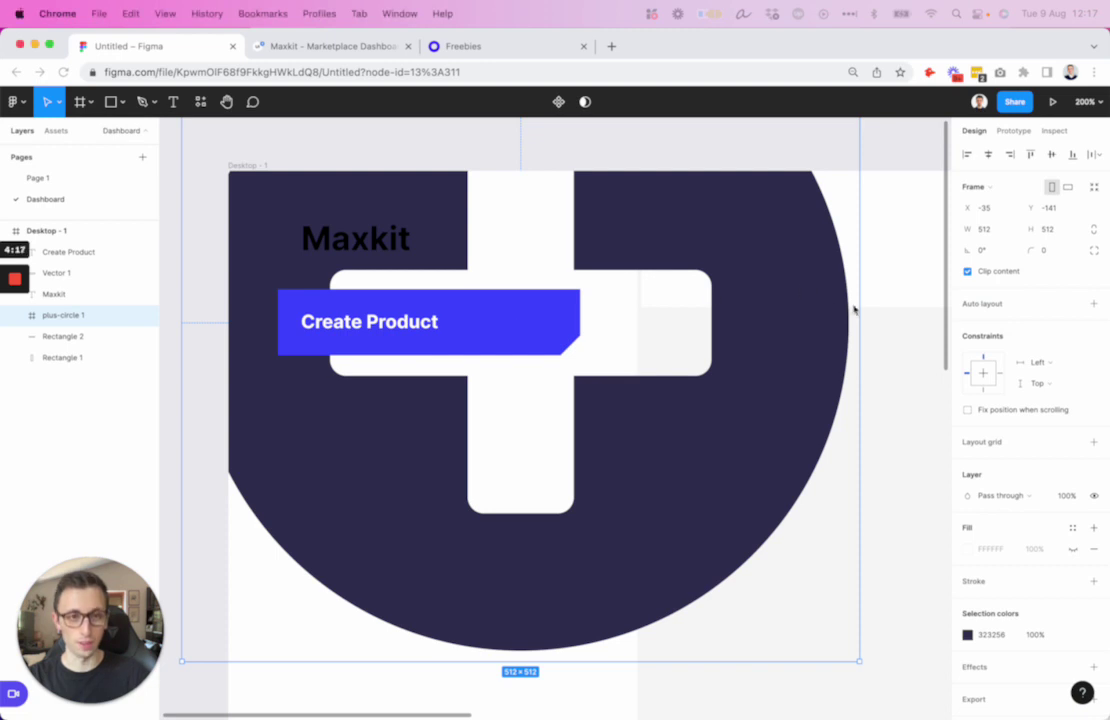
- Shrink the plus-circle icon to 20 × 20 around its center and bring it in front of the blue button
left_click_drag(860, 310, 534, 324)
key("super+]")
key("super+]")
key("super+]")
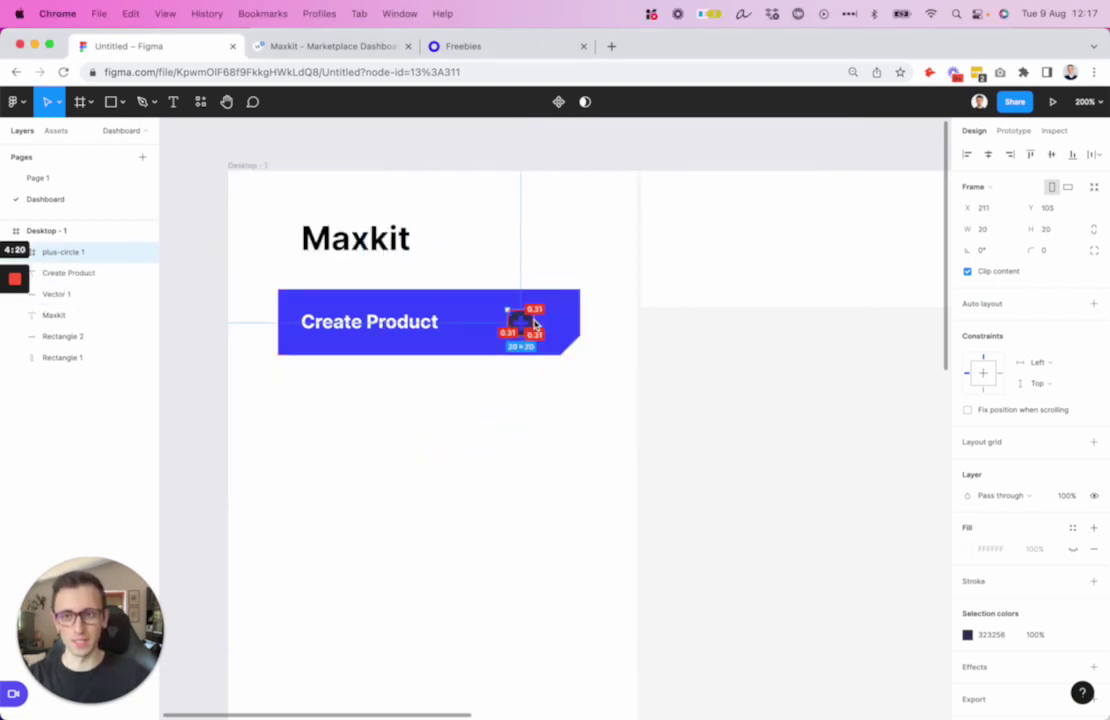
- Ungroup the plus-circle icon from its frame and color it white (FFFFFF)
key("super+shift+g")
key("i")
left_click(600, 276)
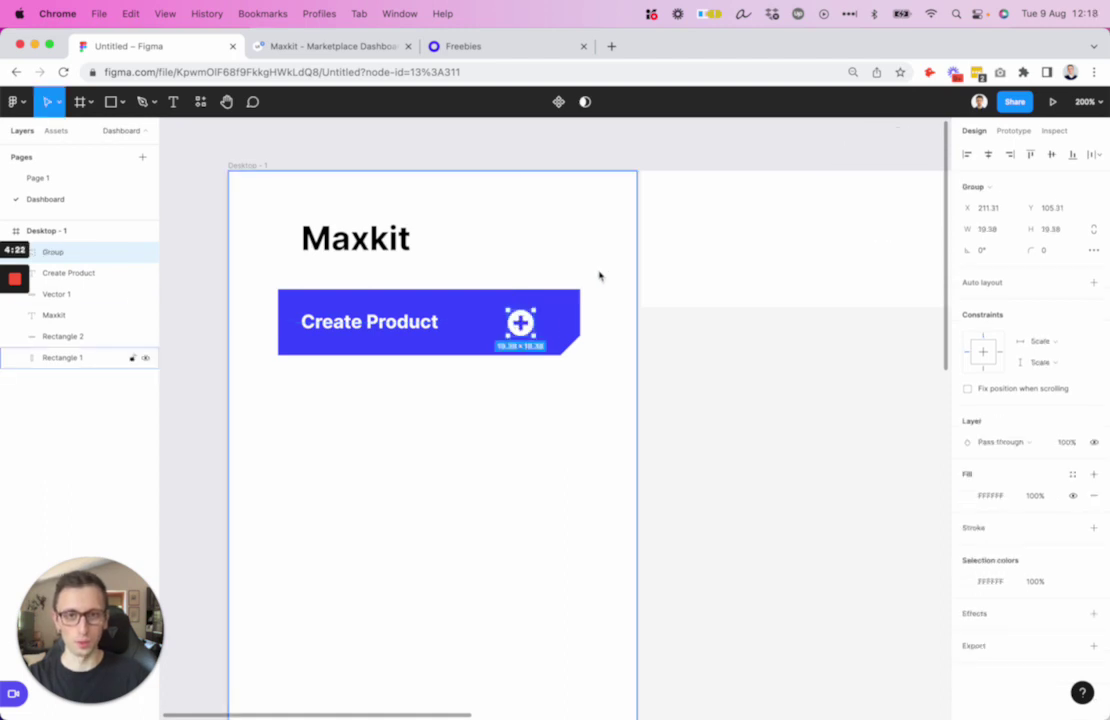
- Nudge the white plus icon 1 px up and 19 px right, toward the right end of the Create Product button
key("Up")
key("Up")
key("Up")
key("Down")
key("Down")
key("shift+Right")
key("shift+Right")
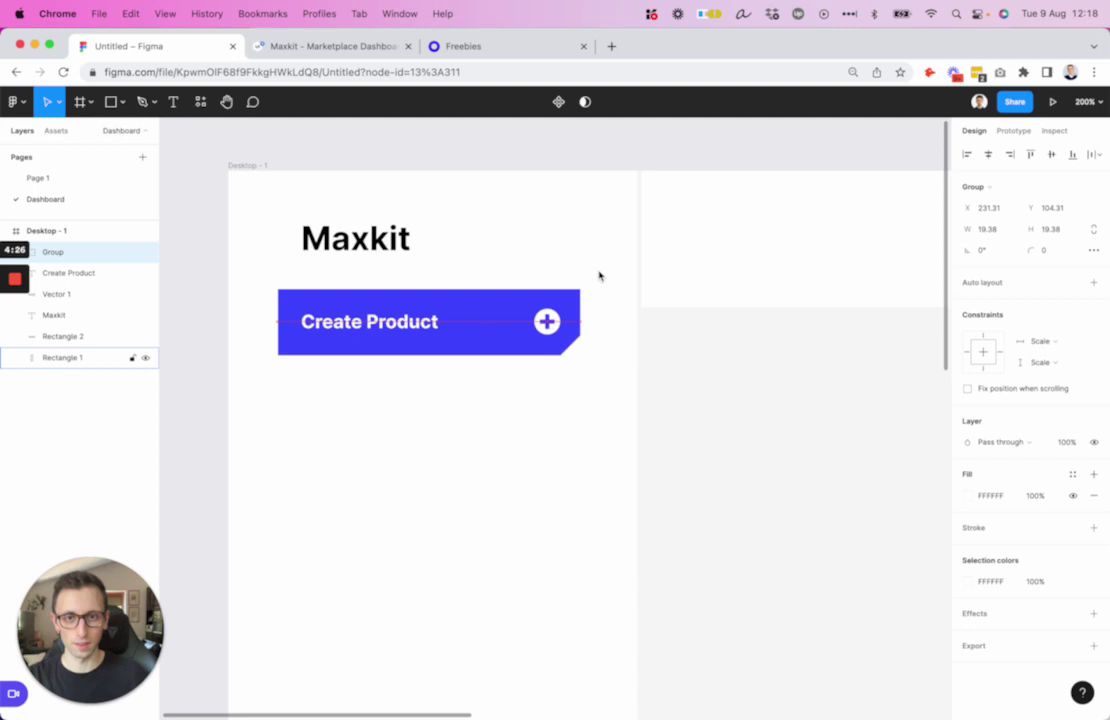
key("Left")
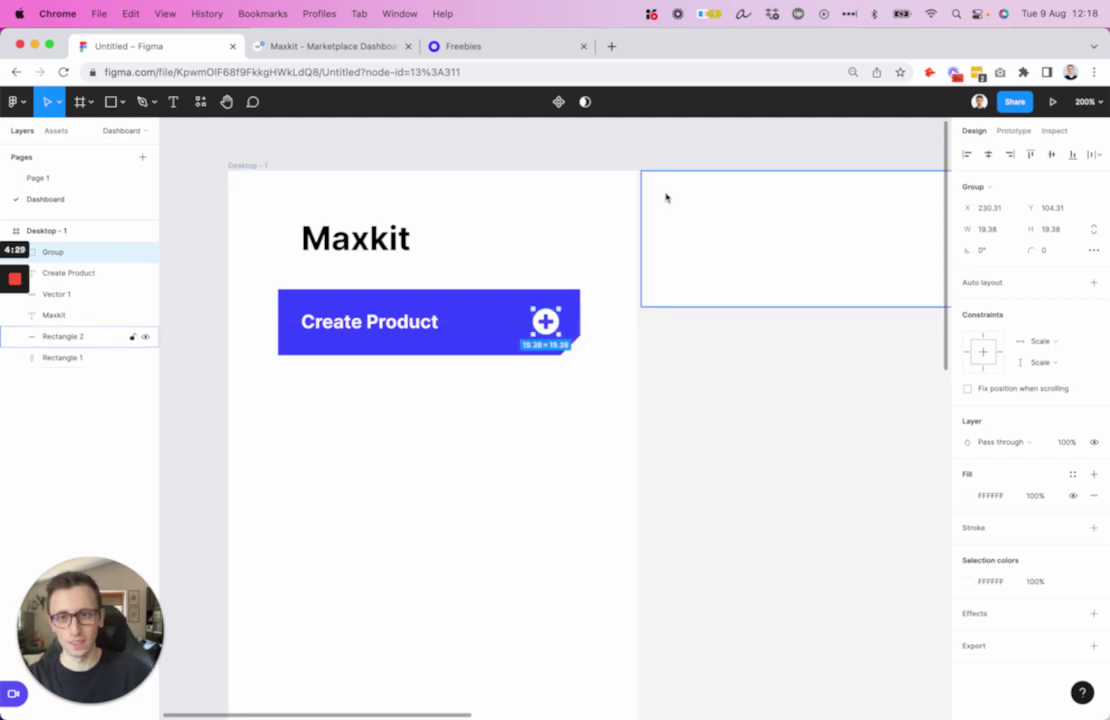
left_click(793, 459)
- Duplicate the Create Product text straight below the button and color the copy black (000000)
scroll(800, 408, "down", 2)
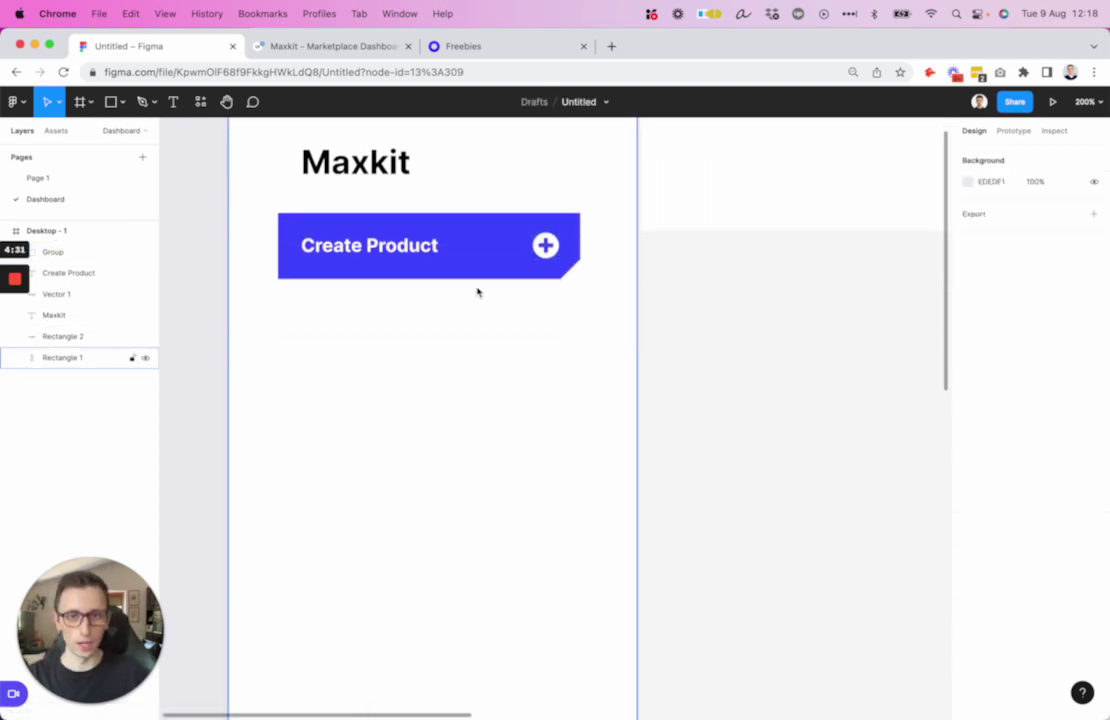
scroll(477, 289, "down", 3)
left_click(395, 262)
left_click_drag(414, 272, 415, 330)
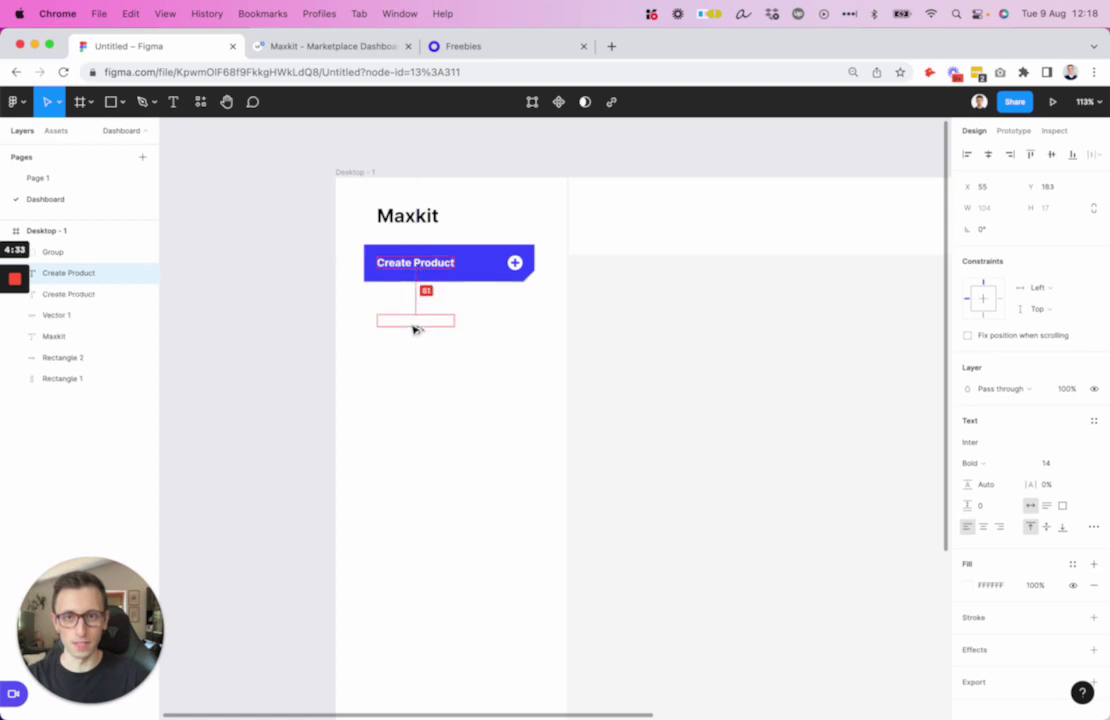
scroll(415, 330, "left", 1)
key("i")
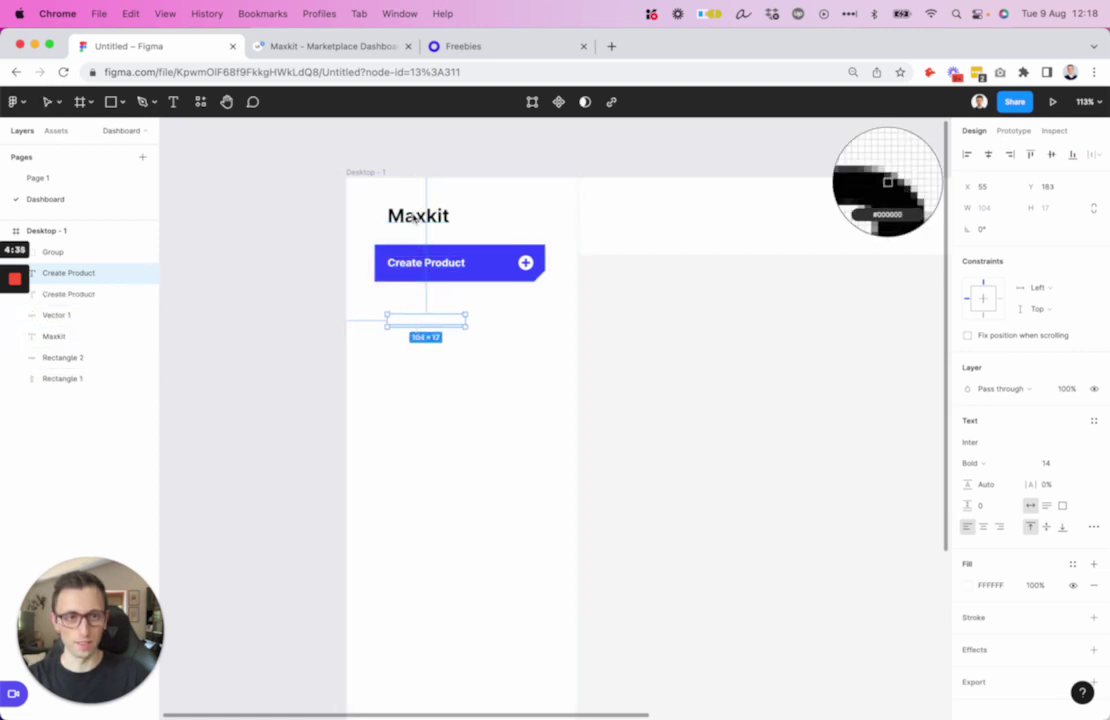
left_click(421, 219)
scroll(436, 326, "left", 1)
- Change the copied text to Overview and move it up slightly to Y 178 under the button
double_click(436, 326)
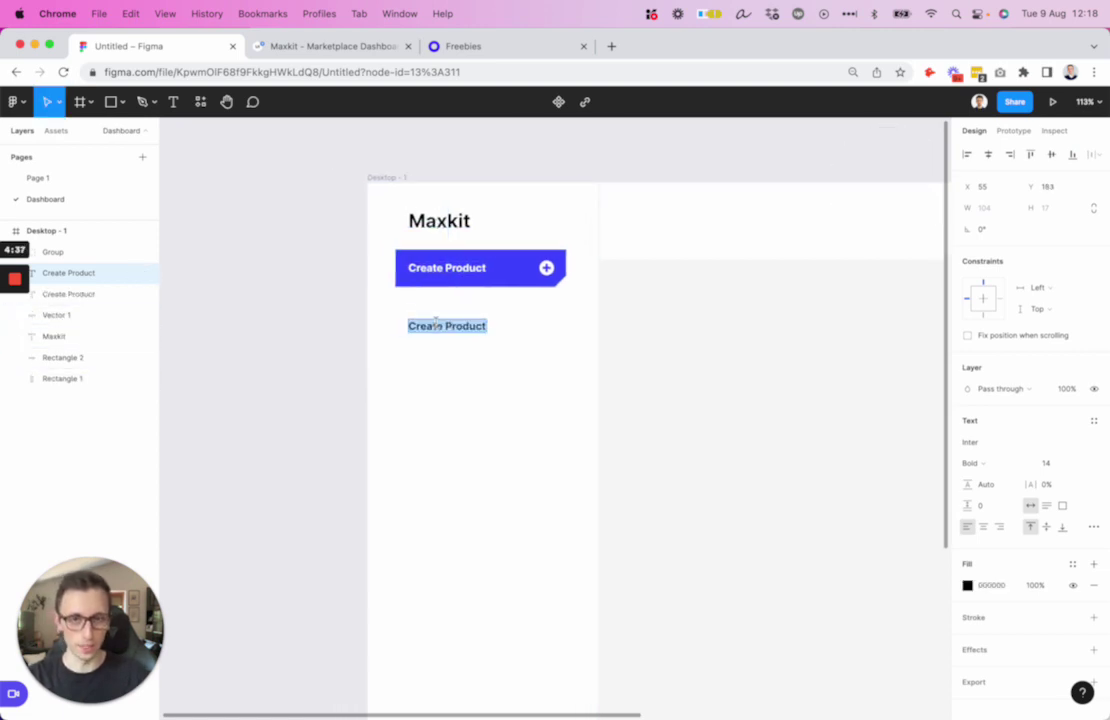
type("Overview")
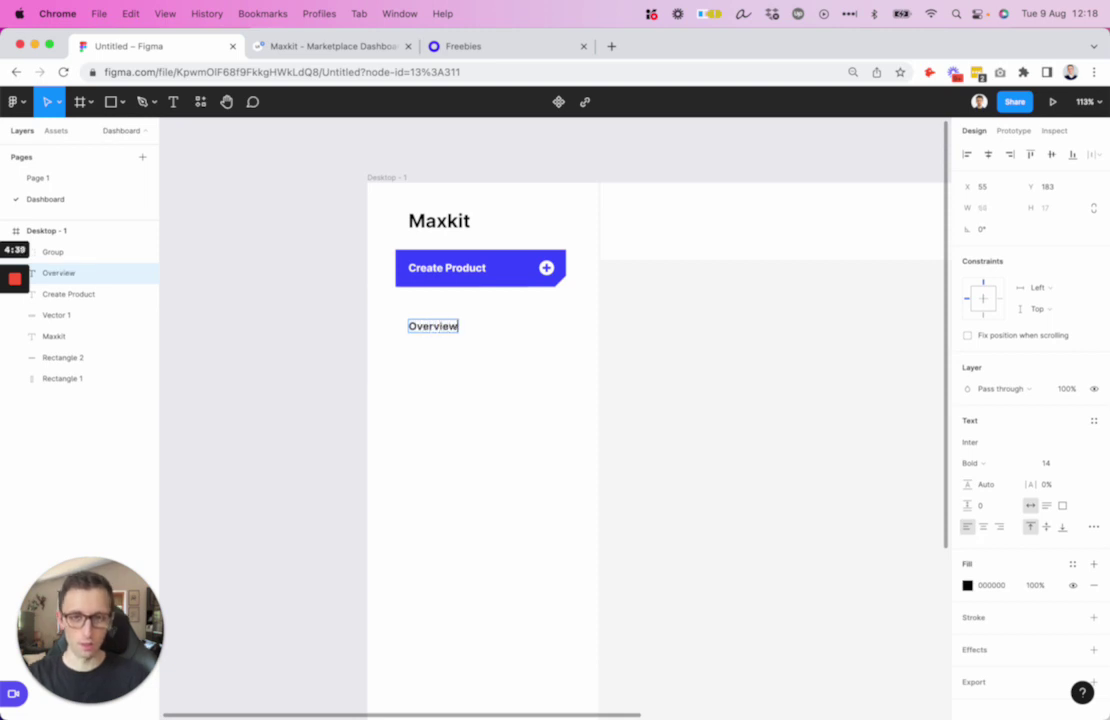
key("Escape")
left_click(773, 337)
left_click_drag(441, 325, 443, 323)
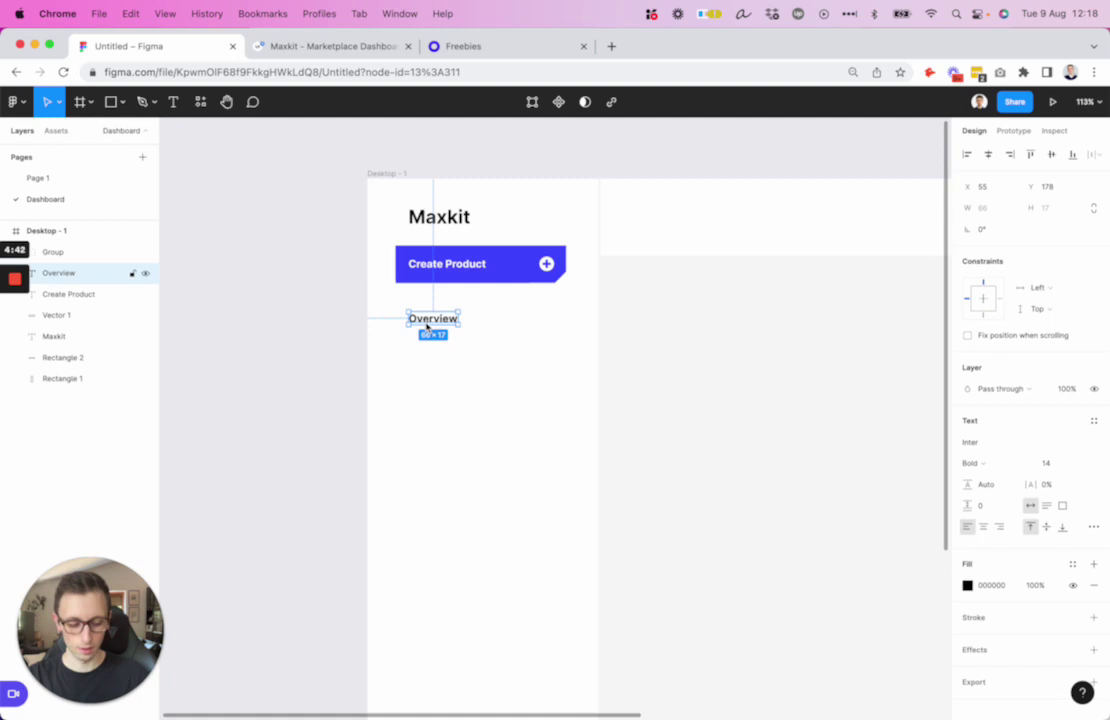
- Draw a grey circle about 25 px wide as an icon placeholder, with the Overview label 11 px to its right
key("o")
scroll(426, 327, "up", 3)
mouse_move(394, 329)
left_mouse_down()
mouse_move(371, 306)
mouse_move(390, 329)
mouse_move(377, 322)
mouse_move(477, 327)
left_mouse_up()
key("super+z")
left_click(437, 318, "shift")
scroll(477, 327, "down", 3)
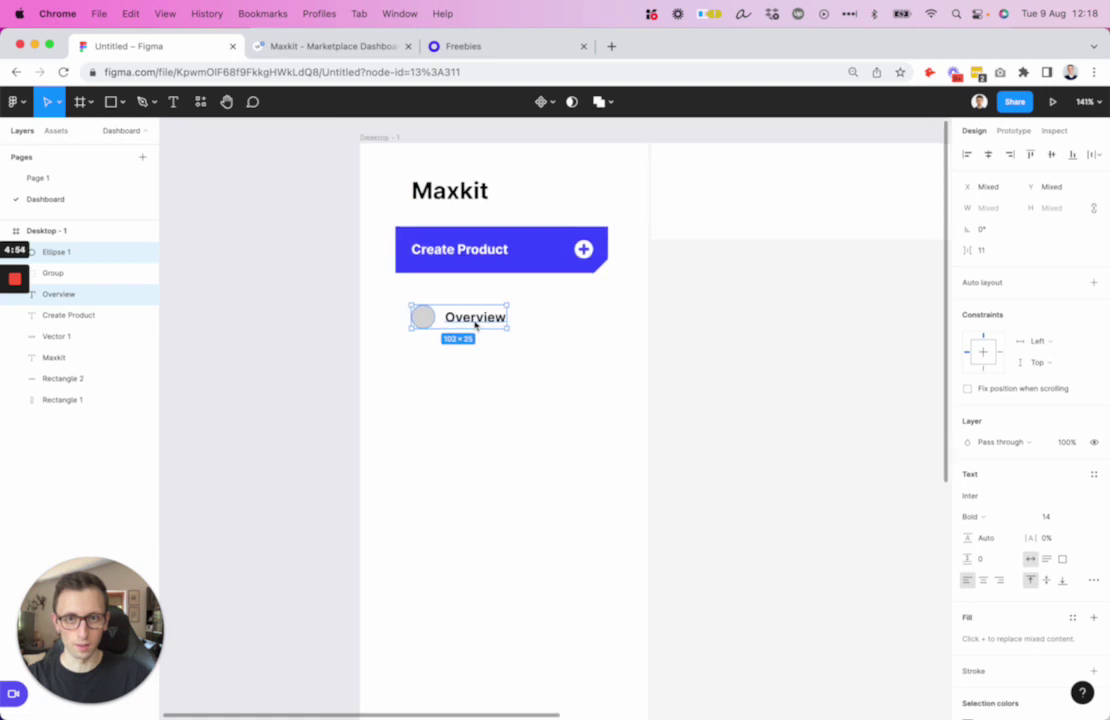
left_click(729, 344)
- Duplicate the grey circle and Overview label together as a second menu row 59 px below the first
scroll(729, 344, "down", 2)
scroll(729, 344, "up", 3)
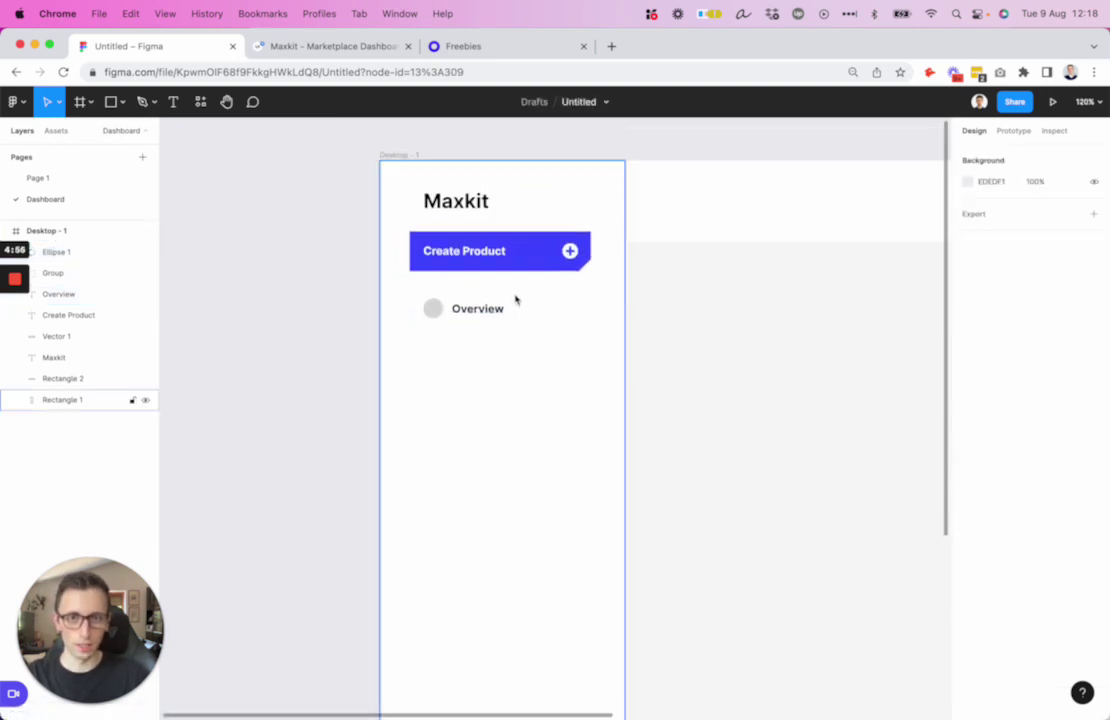
left_click(433, 309)
left_click(463, 313, "shift")
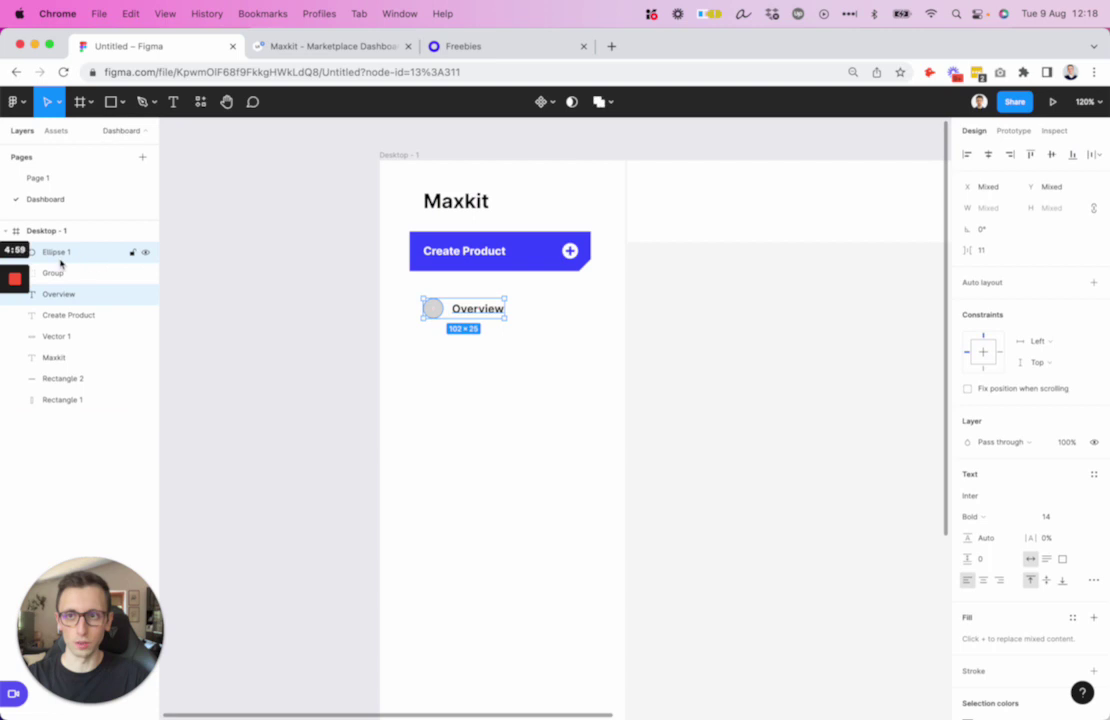
mouse_move(14, 314)
left_click(18, 341)
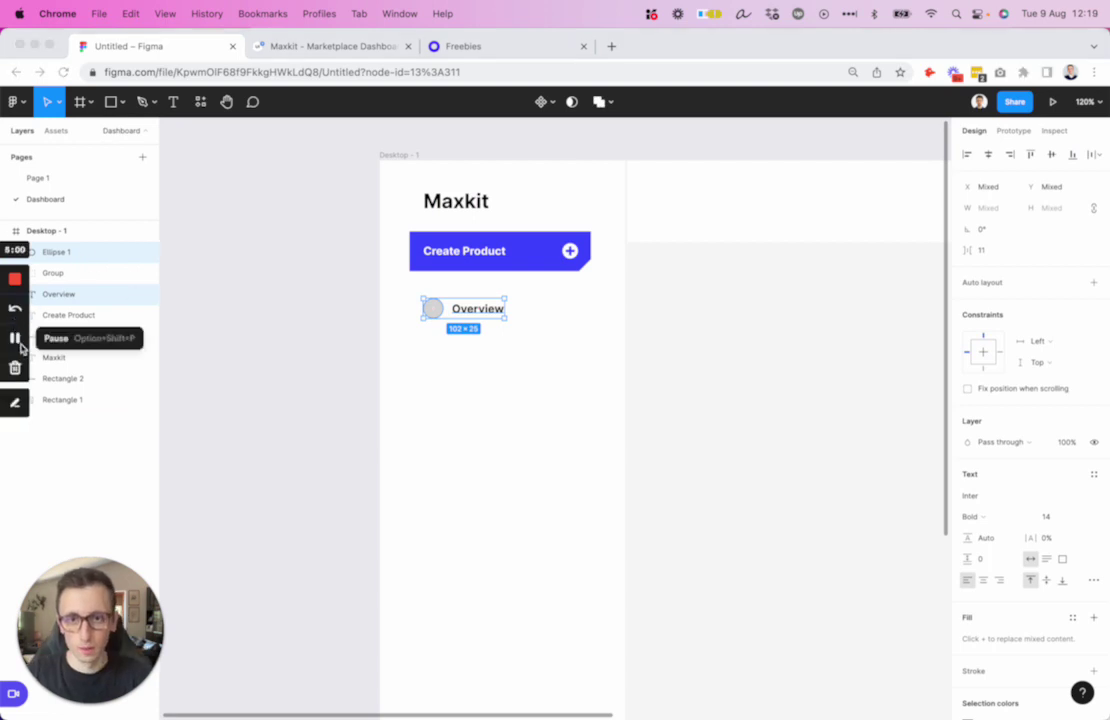
left_click(447, 318)
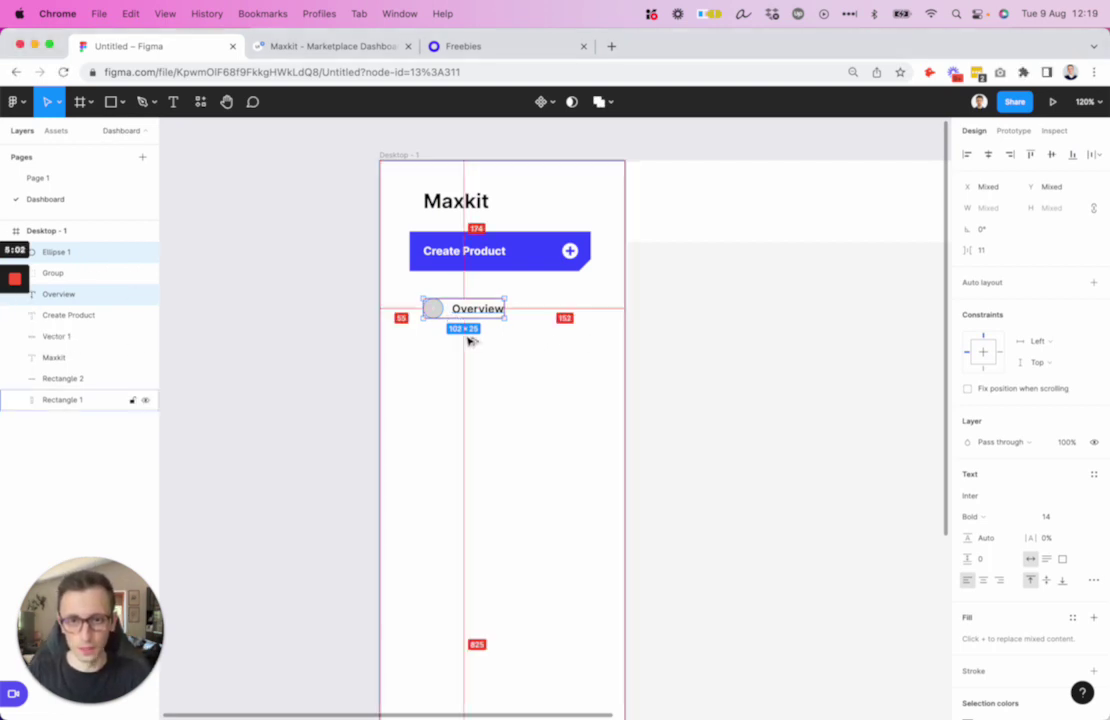
left_click_drag(458, 314, 477, 362)
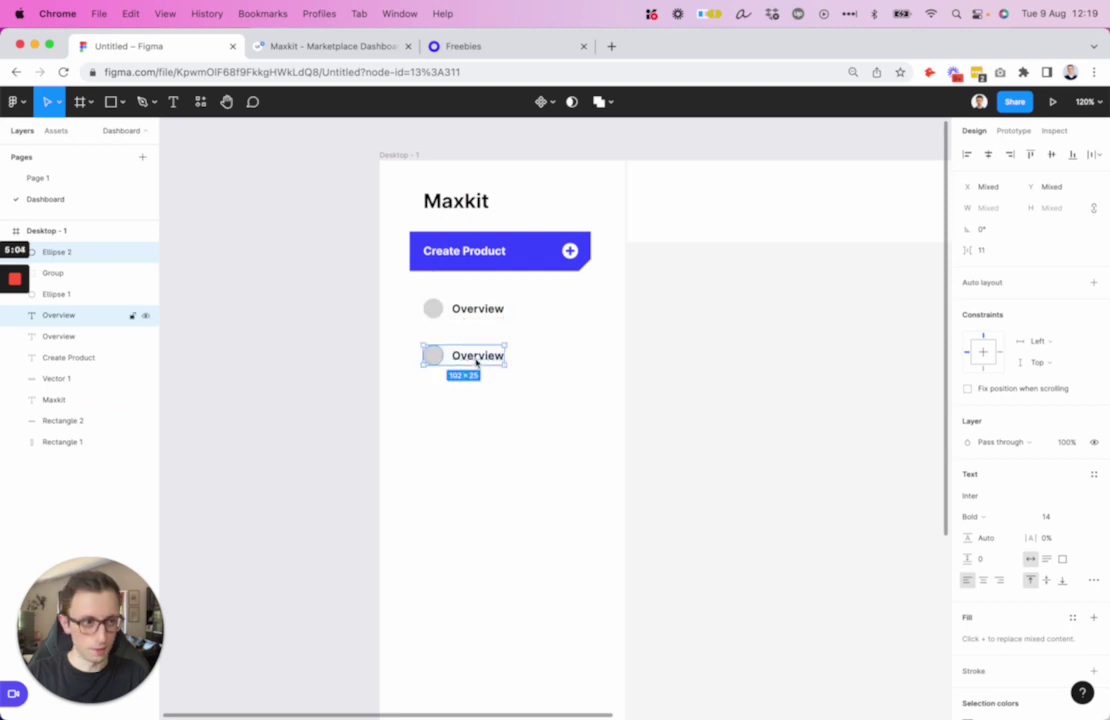
- Duplicate the menu row four more times at the same spacing to make six rows in the sidebar
key("super+d")
key("super+d")
key("super+d")
scroll(477, 362, "down", 5)
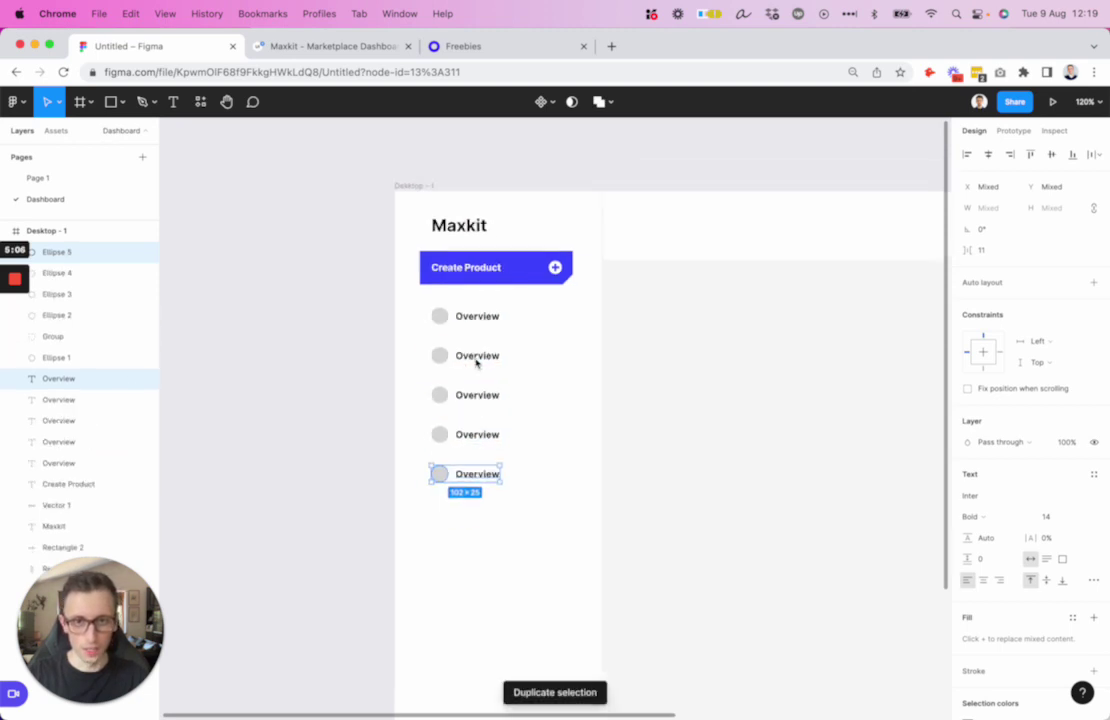
key("super+d")
scroll(486, 381, "up", 5)
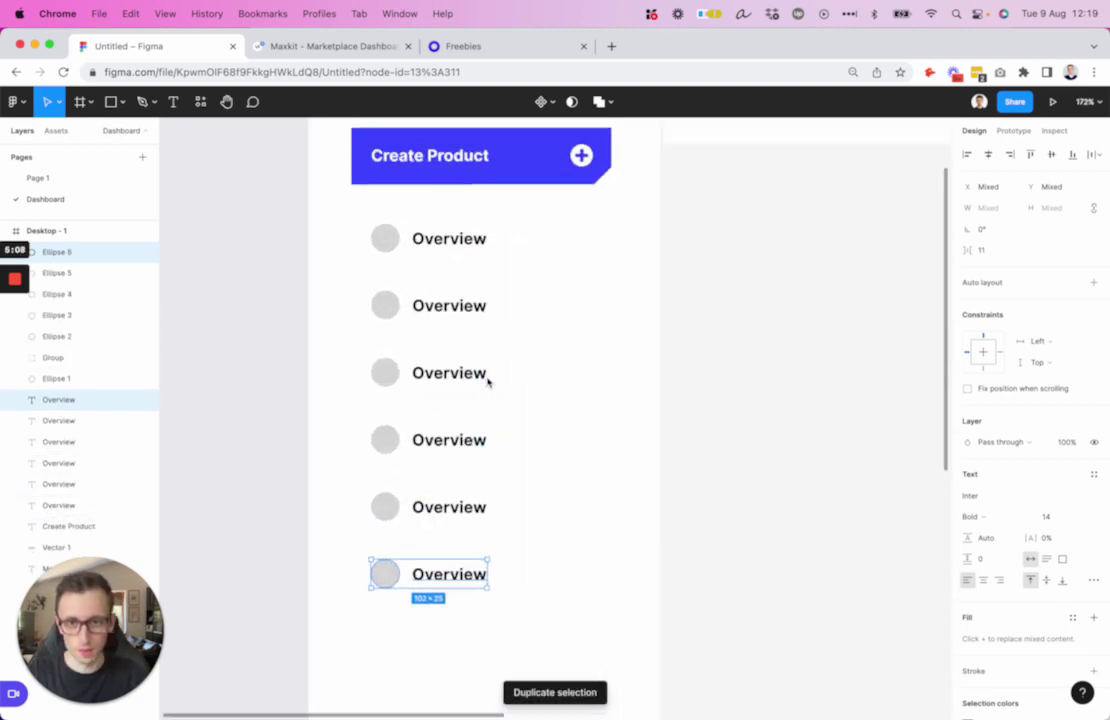
scroll(487, 381, "down", 3)
- Change the second, third and fourth menu labels to Products, Orders and Customers
left_click(468, 332)
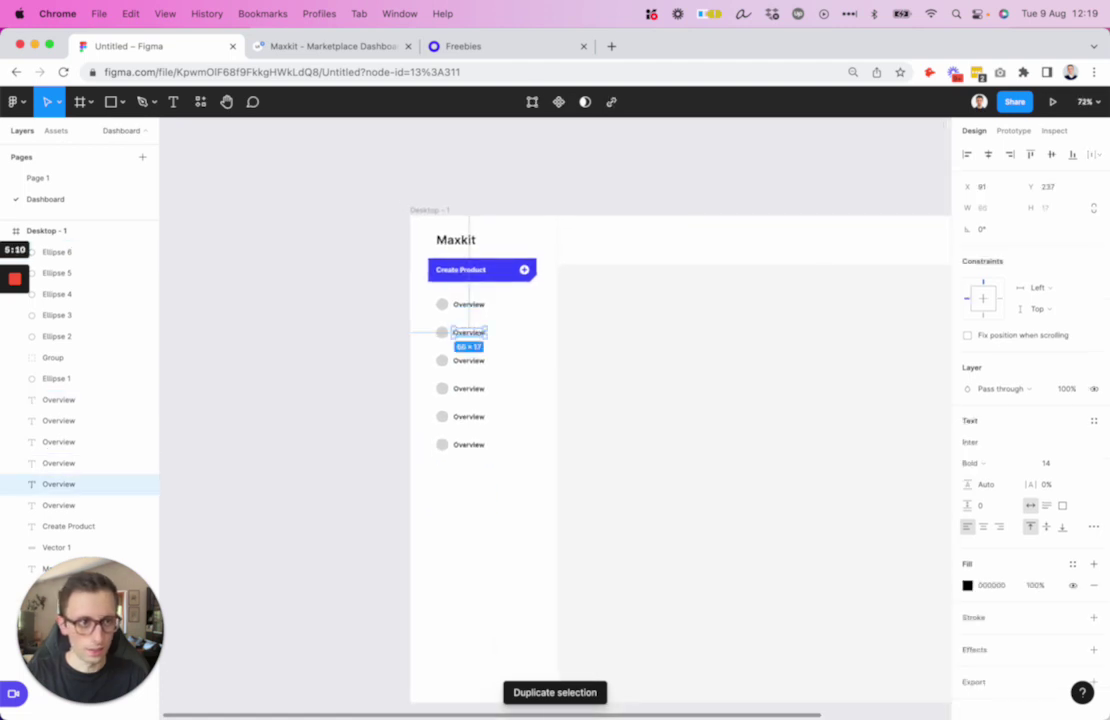
double_click(483, 332)
type("Products")
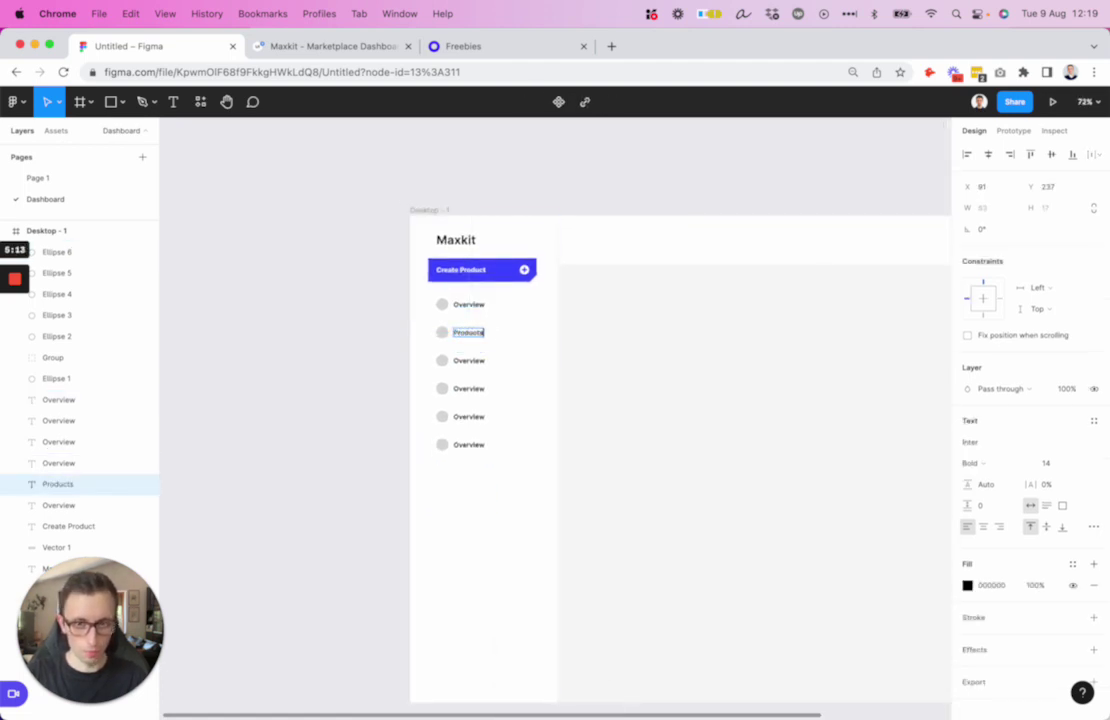
double_click(469, 361)
type("Orders")
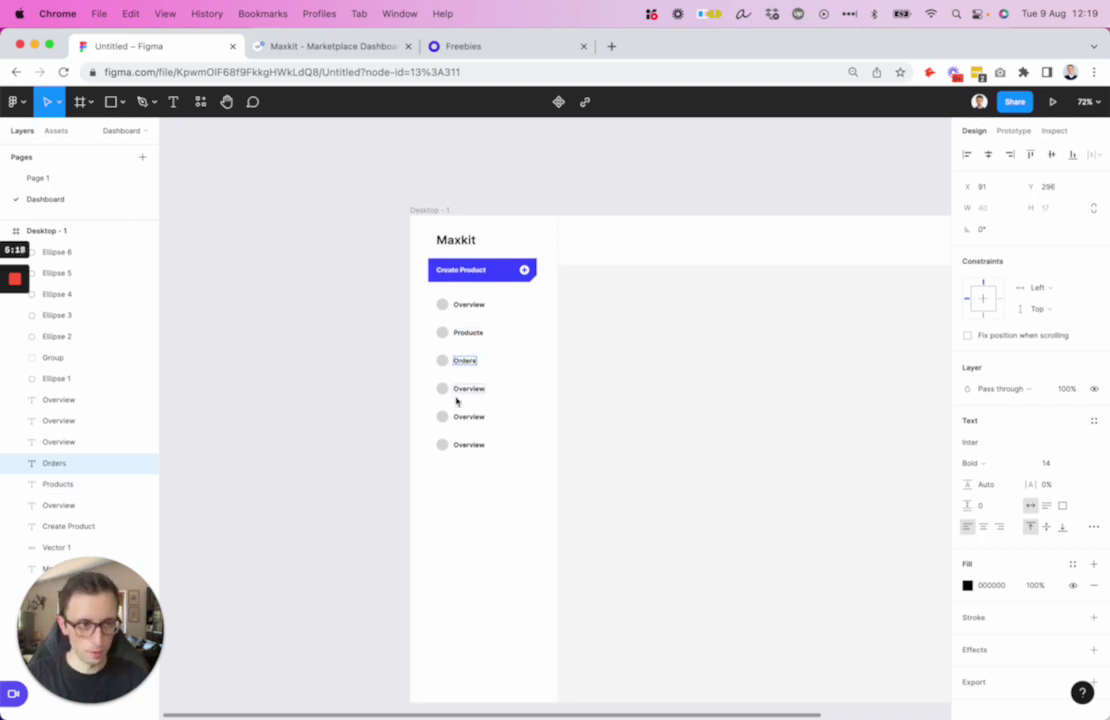
double_click(472, 392)
type("Customers")
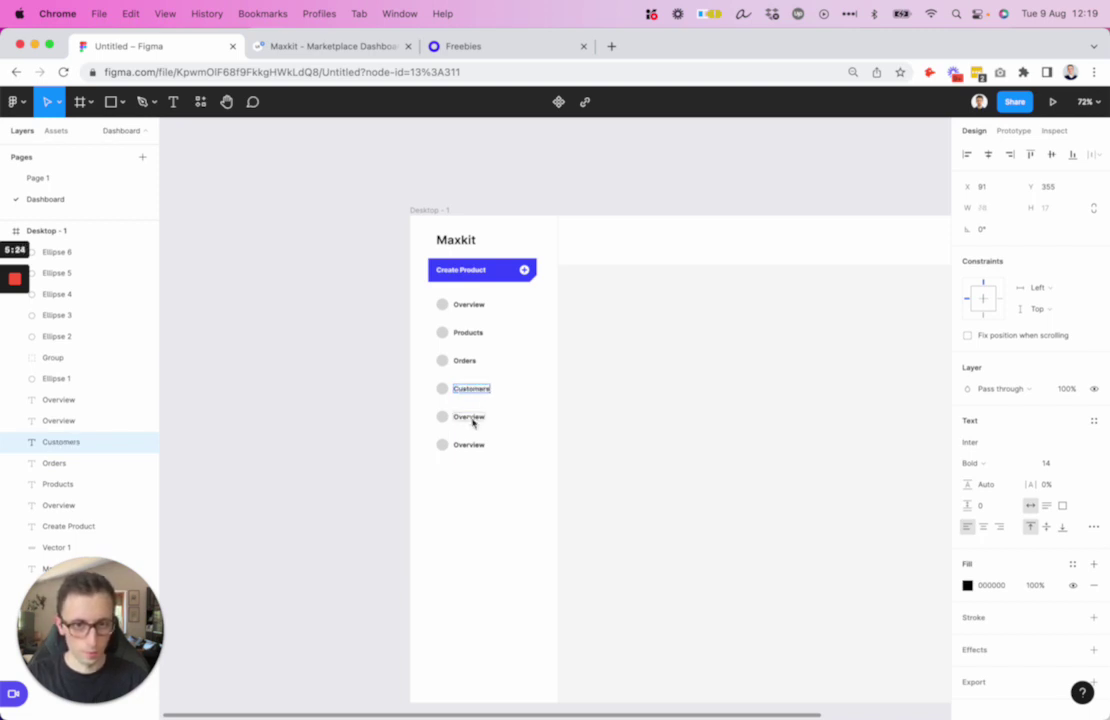
- Change the fifth and sixth sidebar menu labels to Manage Reviews and Checkout
double_click(471, 417)
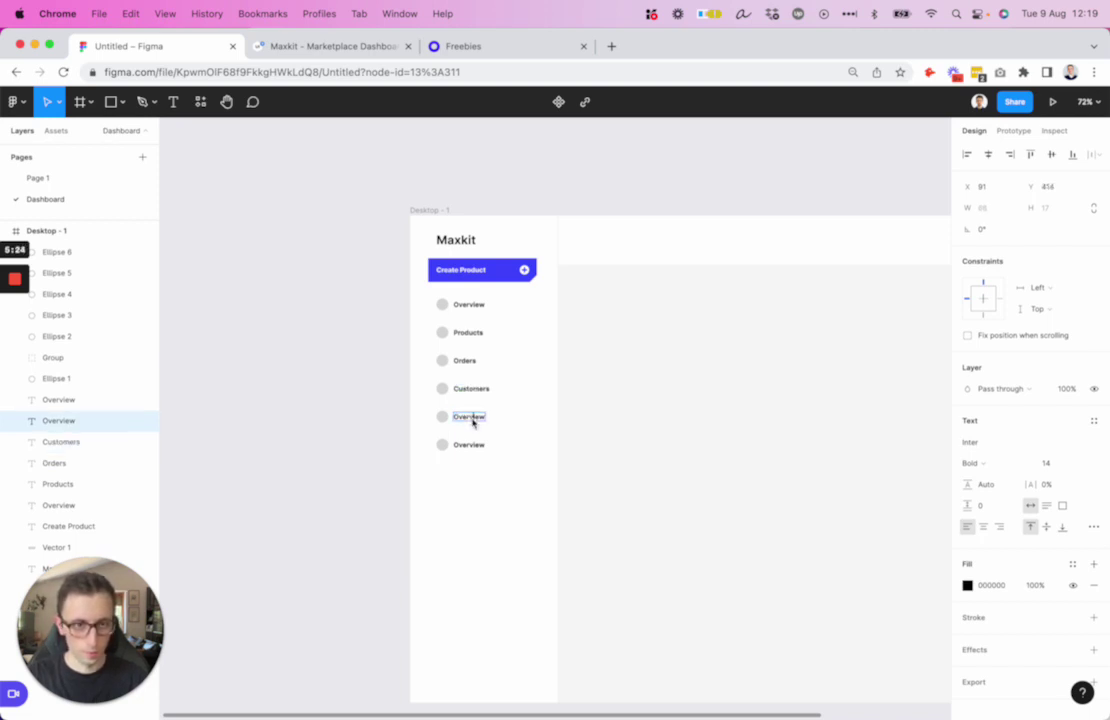
type("Manage Re")
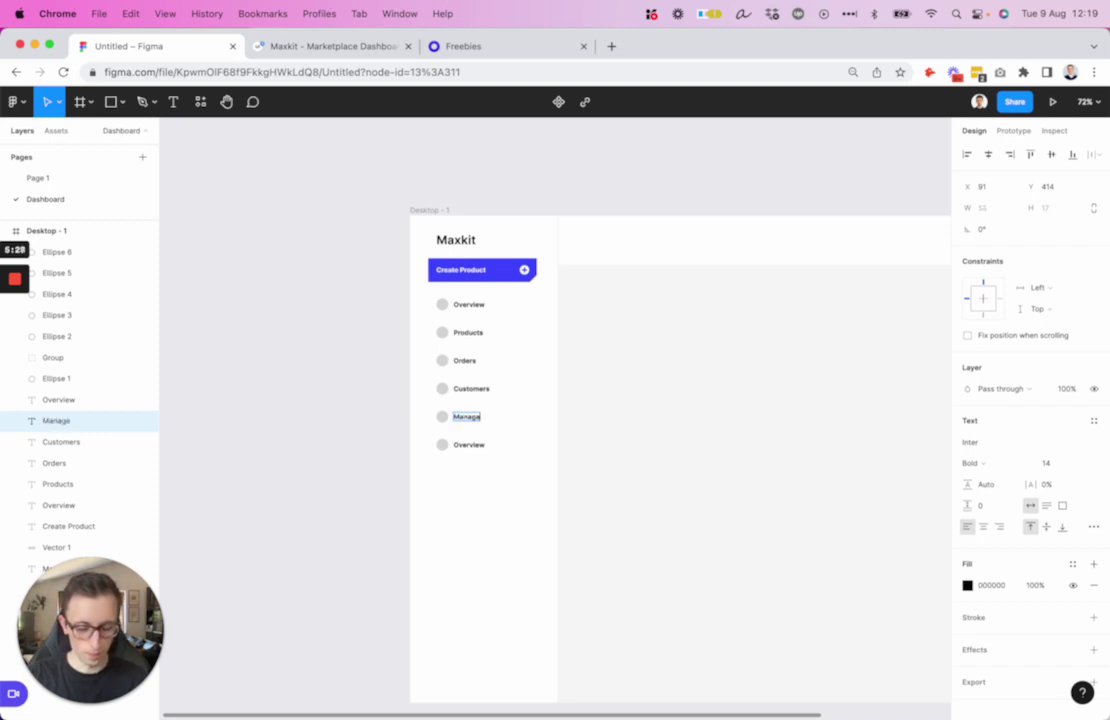
left_click(469, 449)
type("C")
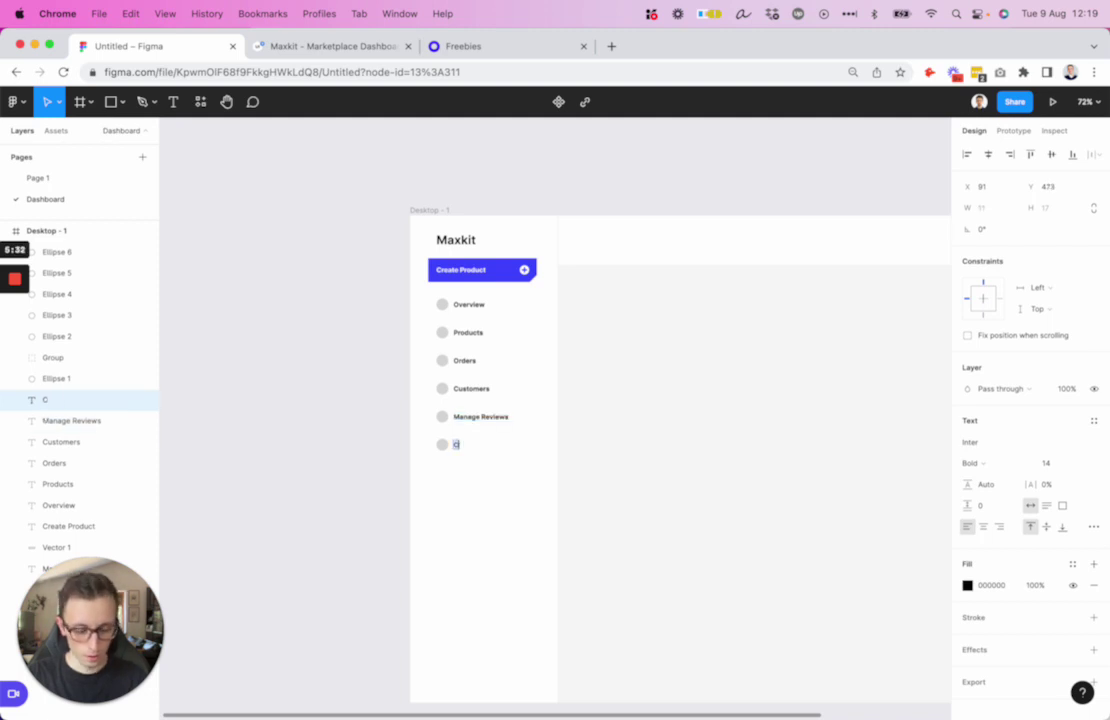
key("Escape")
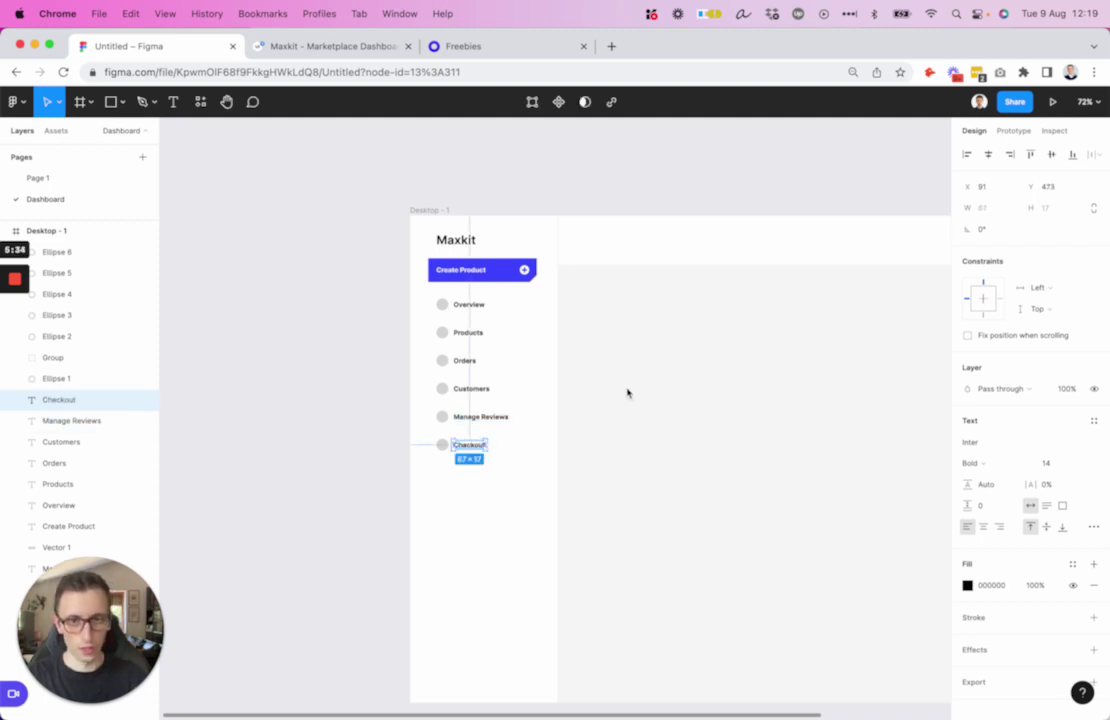
key("Escape")
- Shift the Create Product button and all six menu rows slightly down below the Maxkit title
scroll(595, 334, "down", 3)
scroll(595, 334, "right", 5)
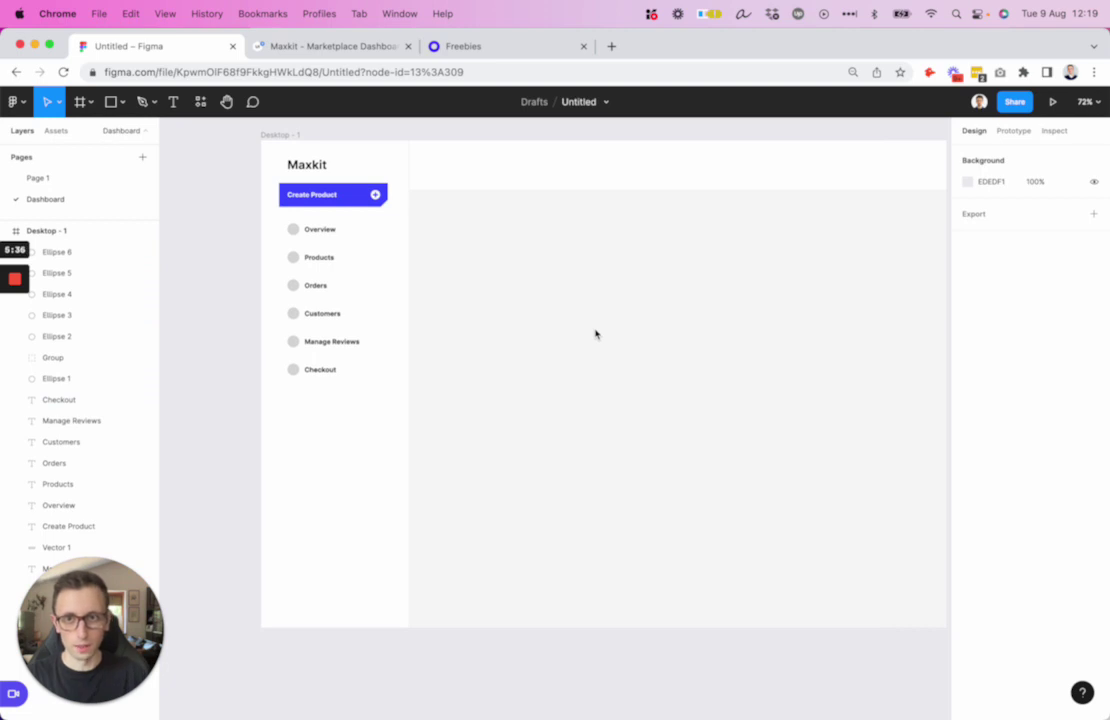
scroll(595, 334, "right", 2)
scroll(595, 334, "up", 1)
left_click_drag(230, 205, 350, 430)
key("shift+Down")
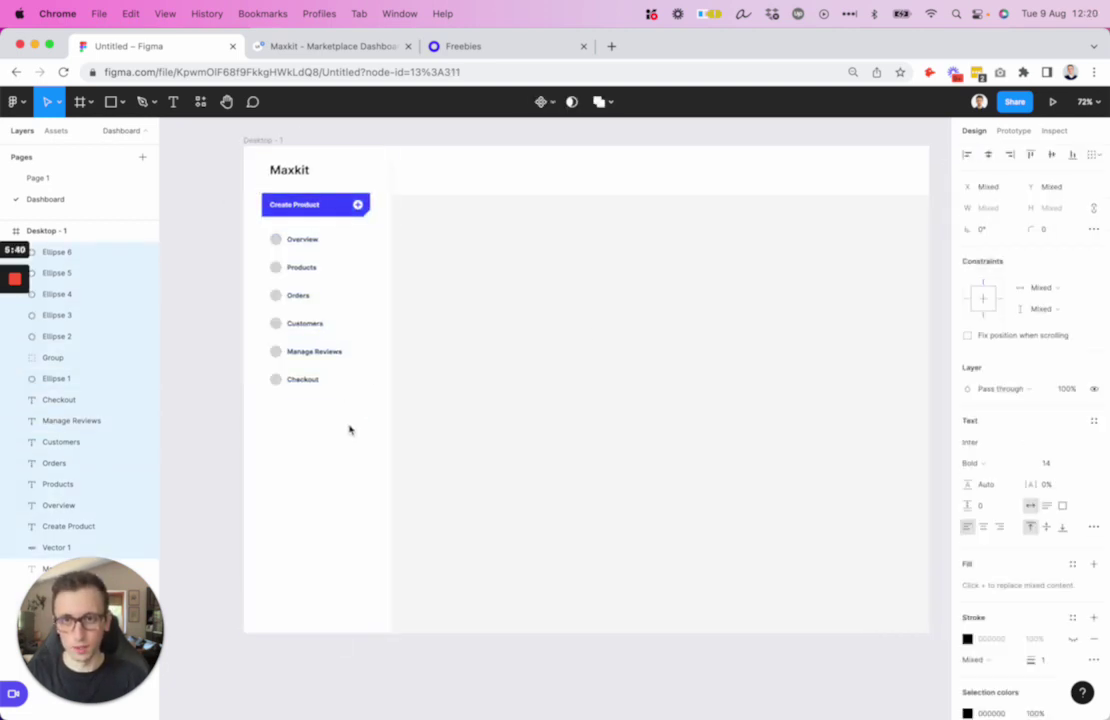
key("Down")
key("Down")
key("Down")
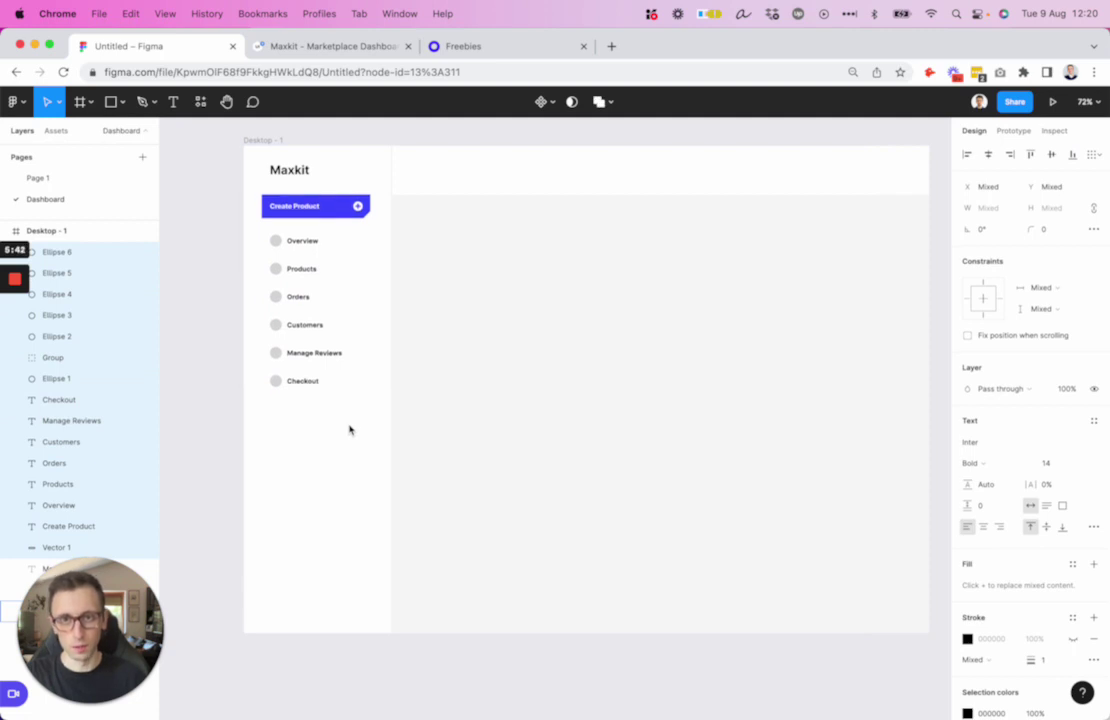
left_click(562, 340)
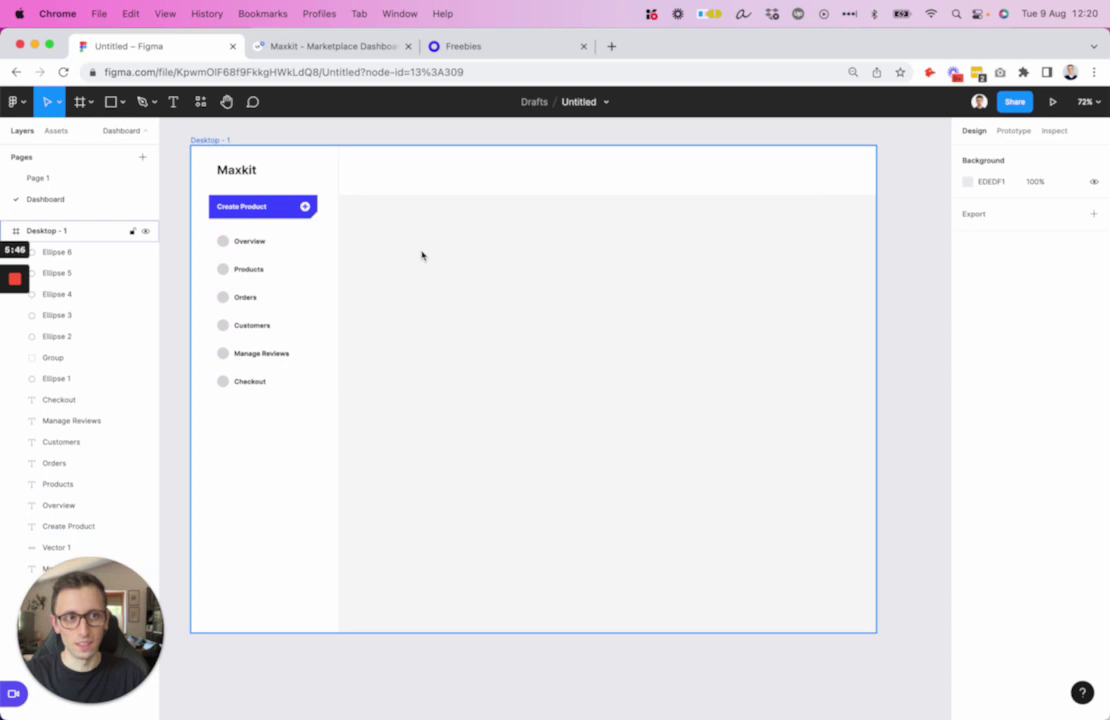
- Switch to Nucleo, find icons for "search" and place the 16 px magnifier icon at the start of the header bar in Figma
scroll(420, 257, "up", 5)
scroll(420, 257, "up", 3)
scroll(420, 257, "left", 3)
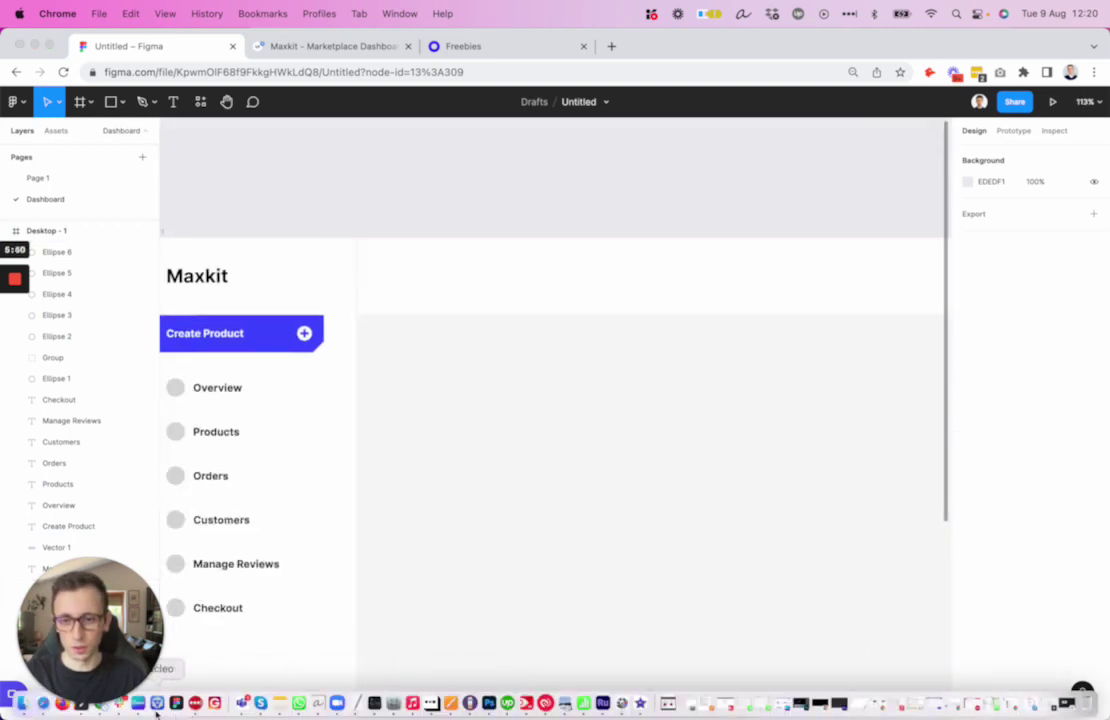
left_click(157, 703)
left_click(513, 420)
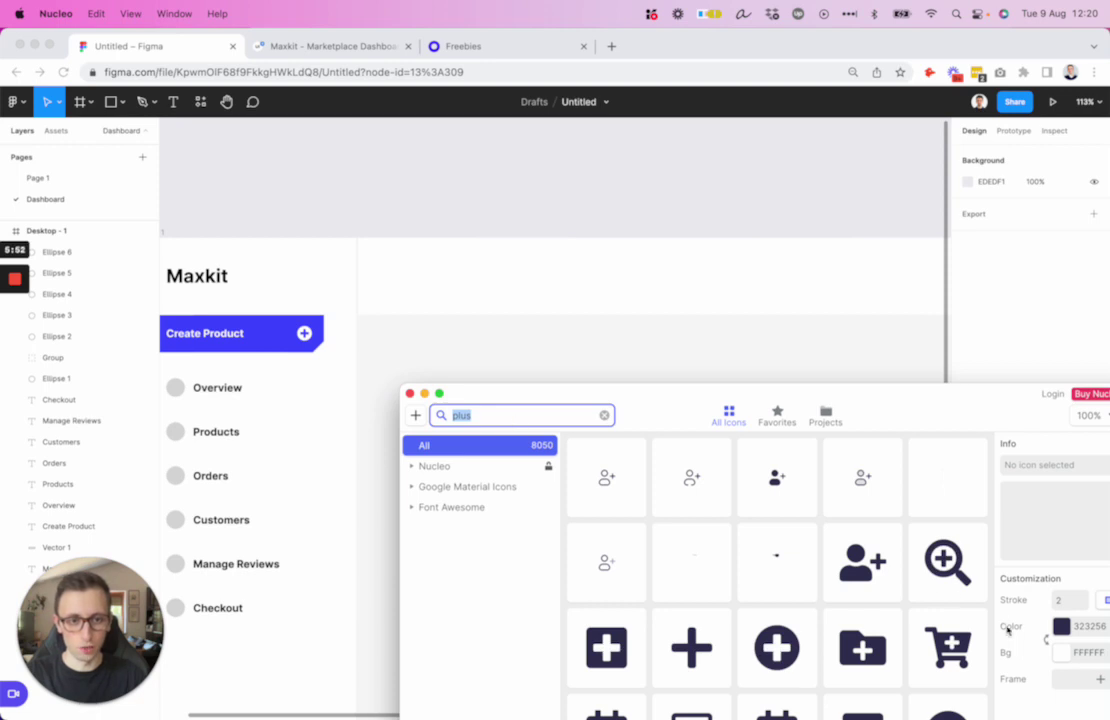
scroll(948, 570, "down", 5)
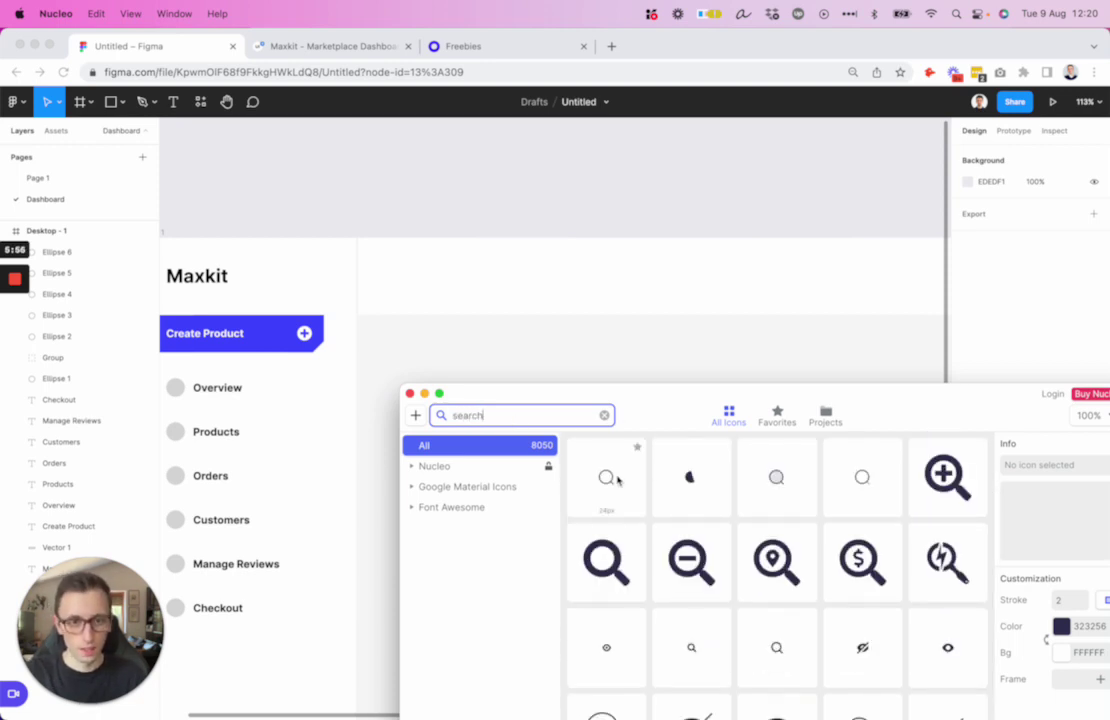
scroll(843, 490, "down", 1)
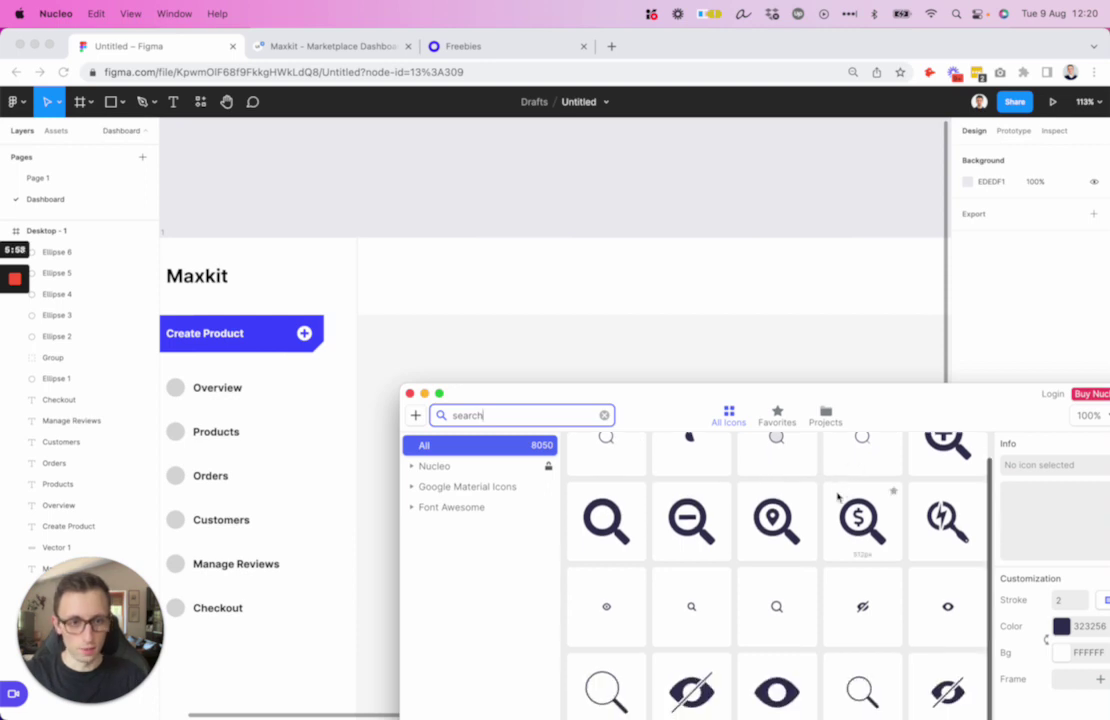
left_click_drag(777, 616, 394, 280)
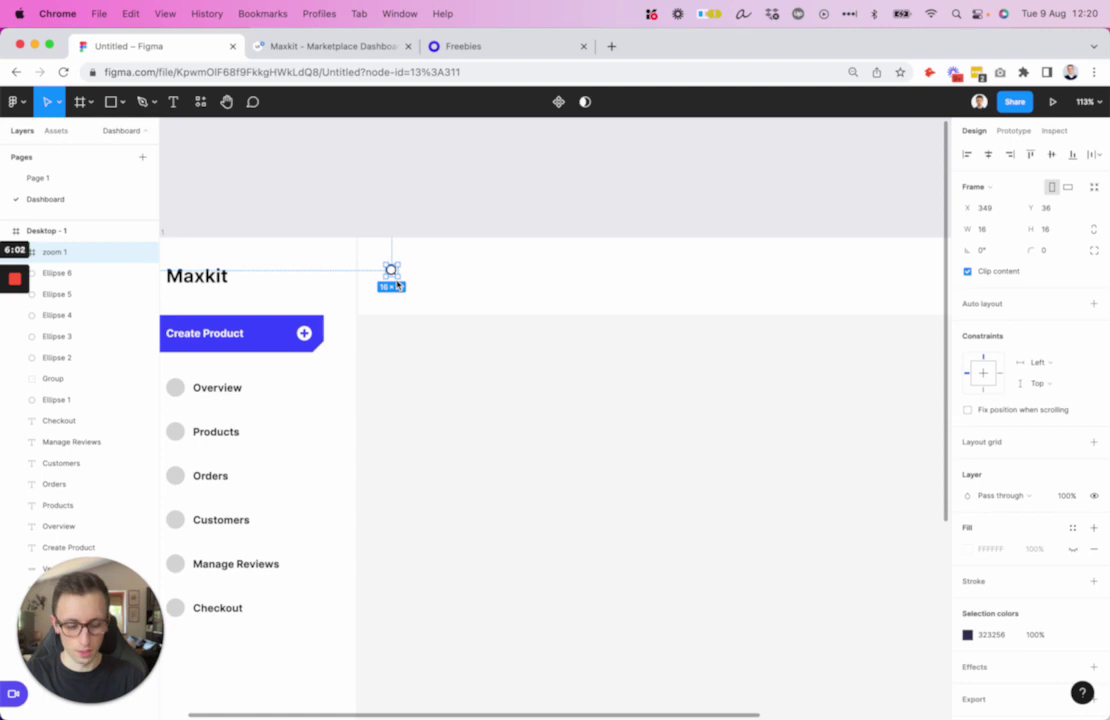
- Scale the magnifier icon to 30 × 30, position it at X 352, Y 34, and ungroup its frame
left_click_drag(397, 277, 403, 286)
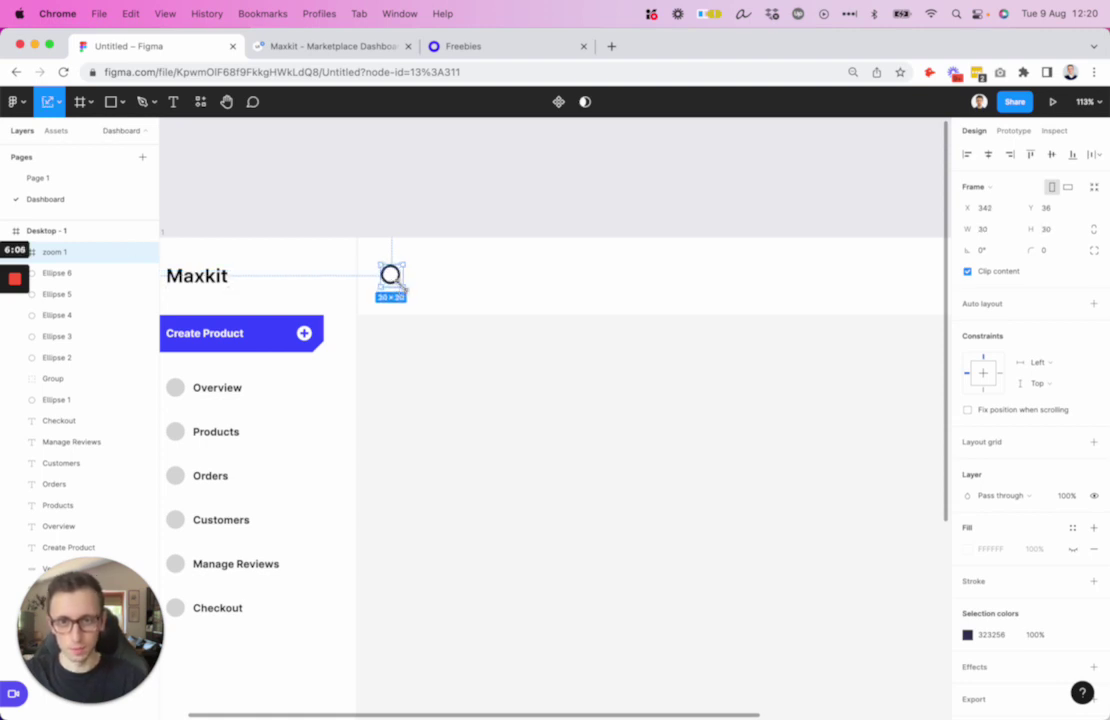
key("shift+Right")
key("Up")
key("Up")
key("super+shift+g")
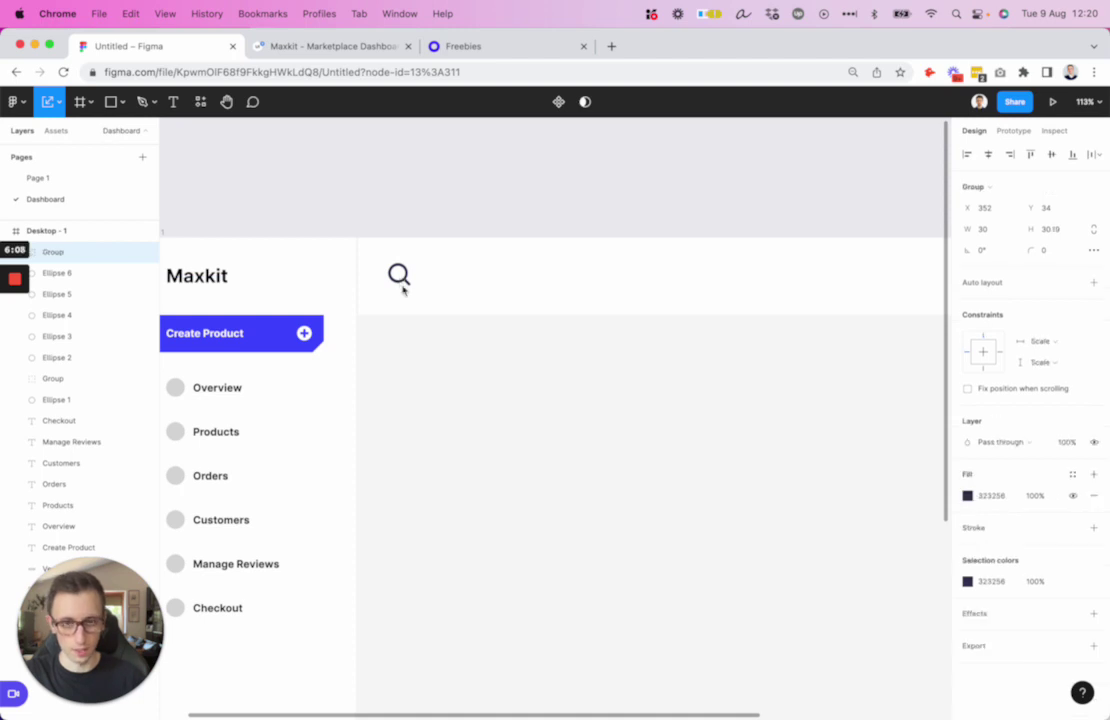
- Recolour the magnifier icon to a pale greyish lavender, C1C2DA, based on the Create Product button's blue hue
key("i")
left_click(176, 392)
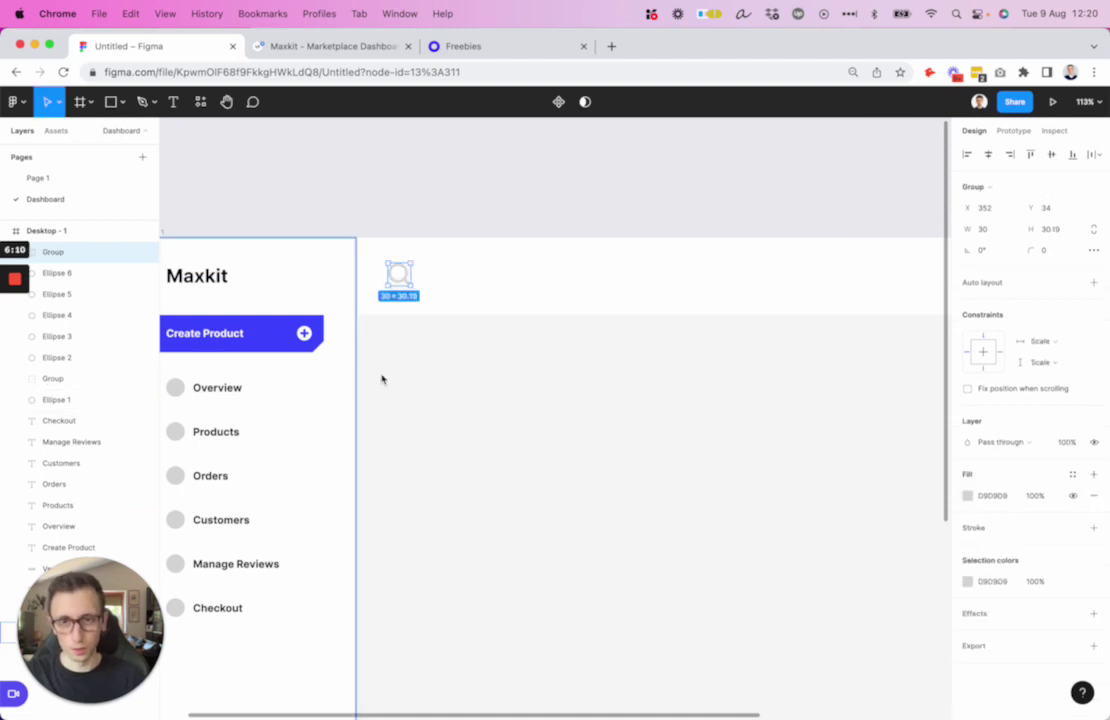
left_click(967, 496)
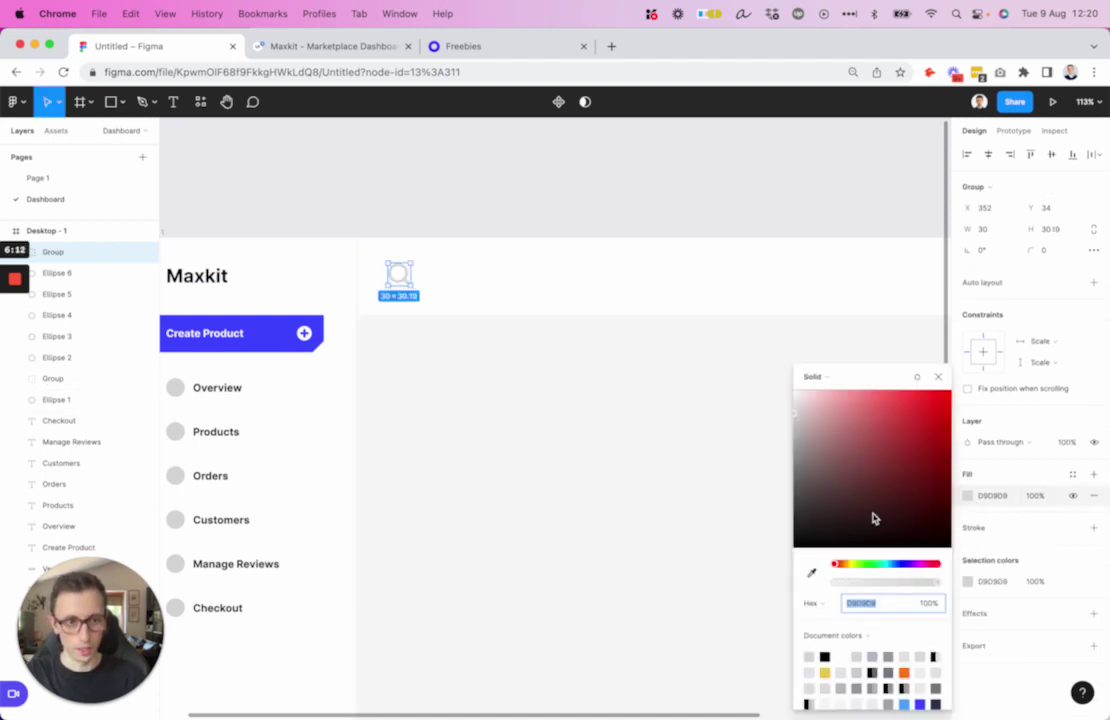
left_click(903, 566)
key("i")
left_click(277, 331)
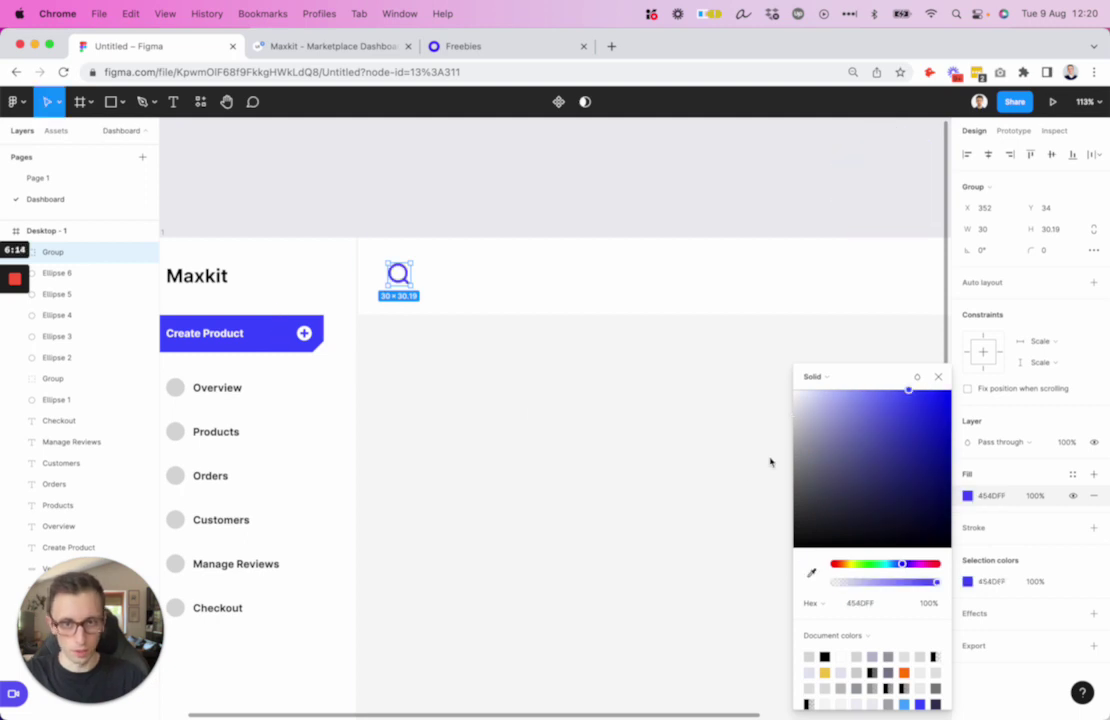
left_click_drag(807, 407, 812, 419)
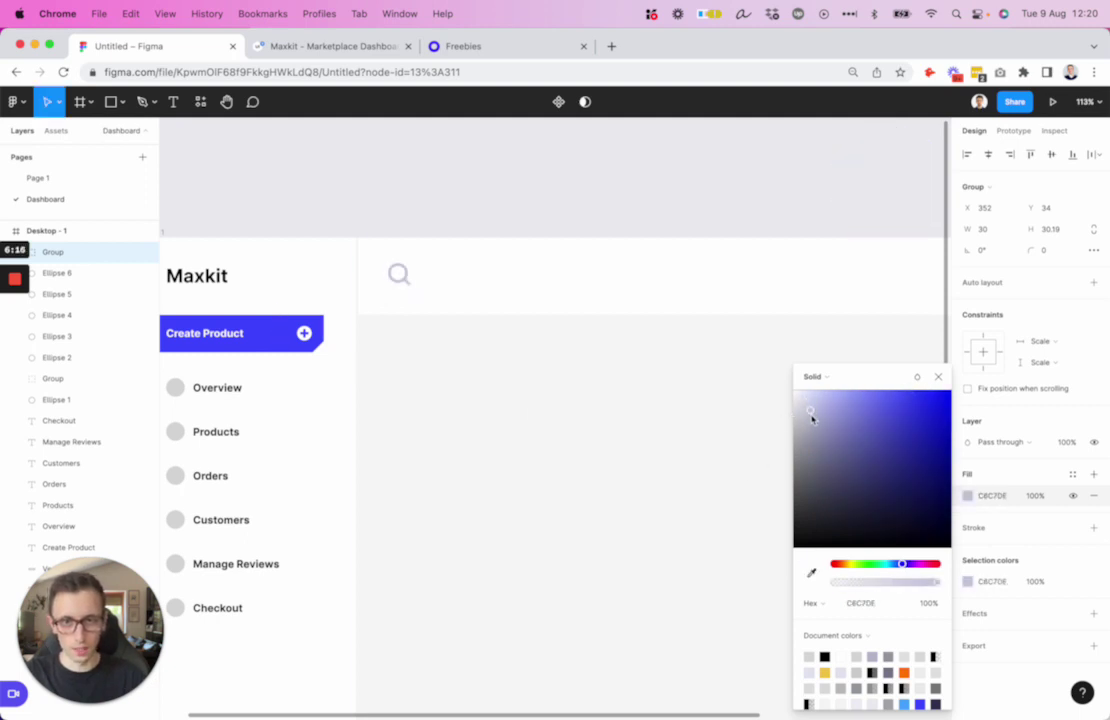
left_click(565, 421)
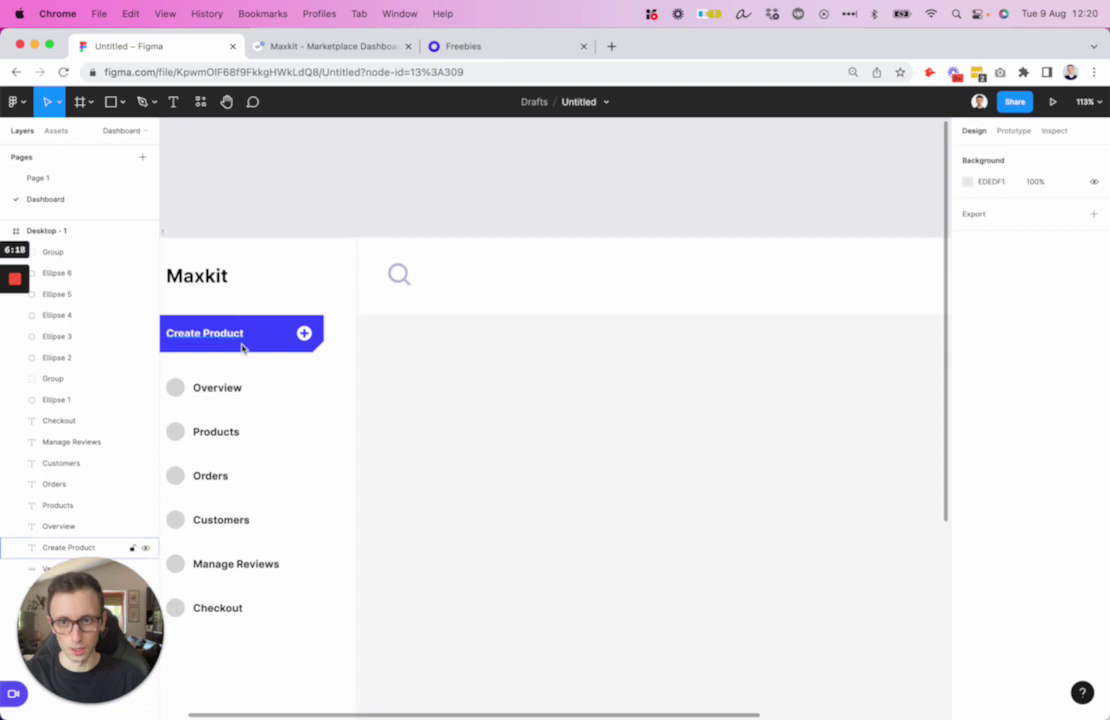
- Duplicate the Overview label beside the header's magnifier icon and change the copy to "Search through our catalogue"
left_click(227, 393)
left_click_drag(227, 393, 442, 281)
double_click(437, 276)
type("Search through our catlogue")
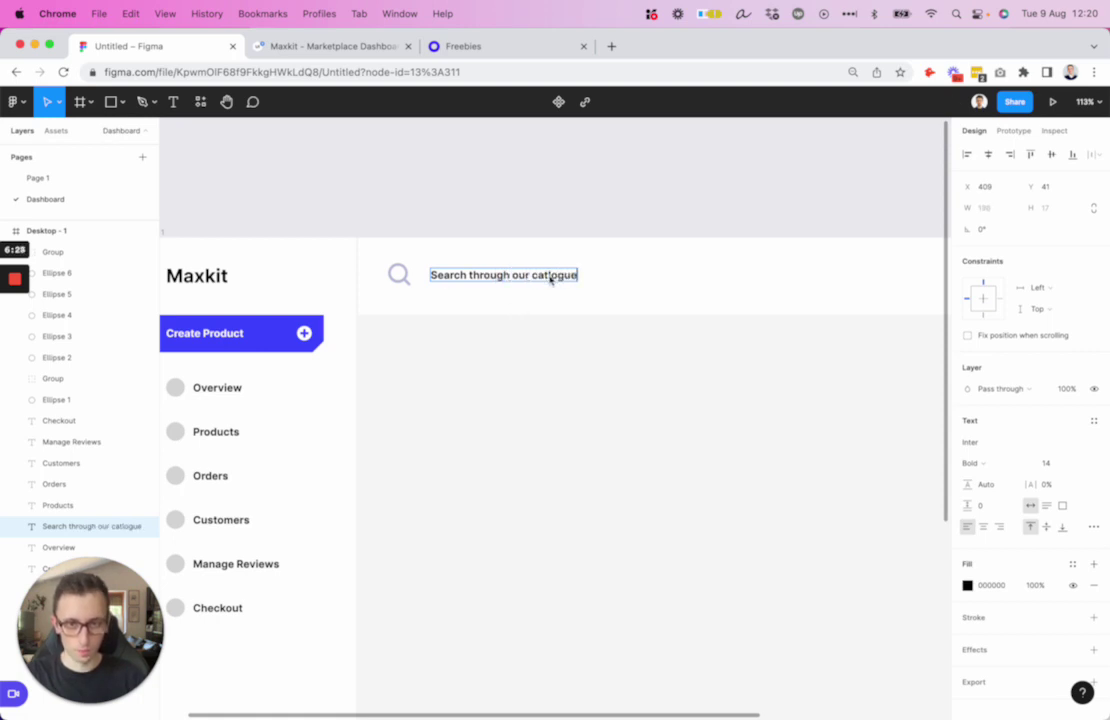
left_click(549, 277)
type("alogue")
key("Escape")
- Match the search text's colour to the magnifier icon and set its font to Medium, size 17
key("i")
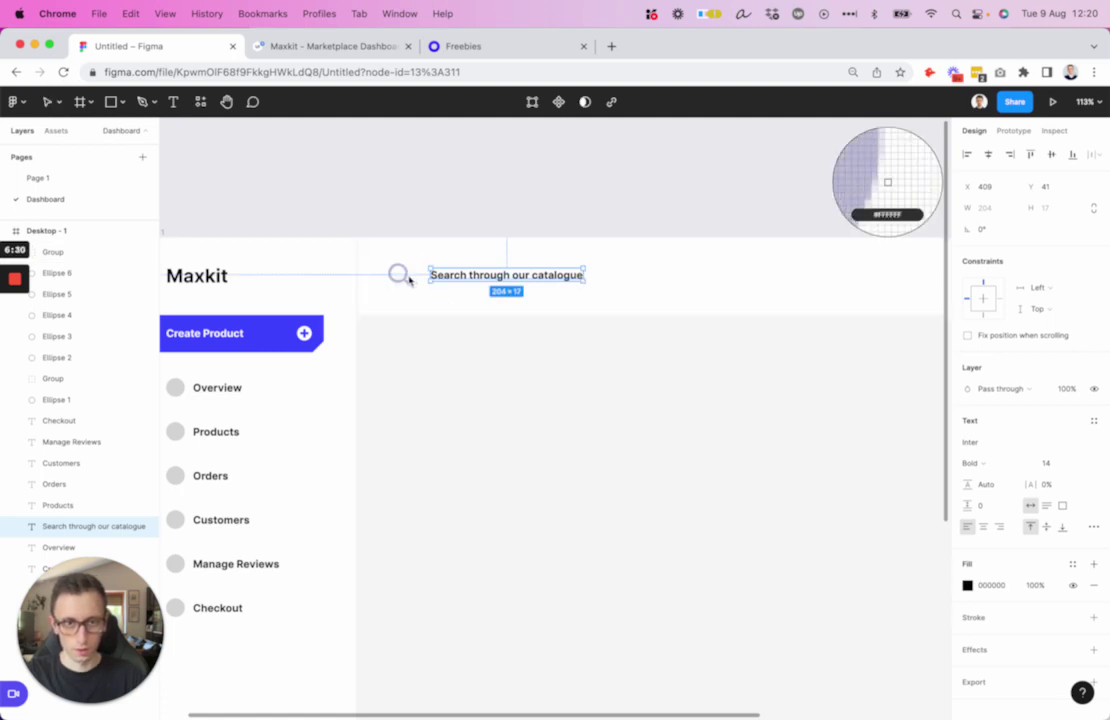
left_click(397, 274)
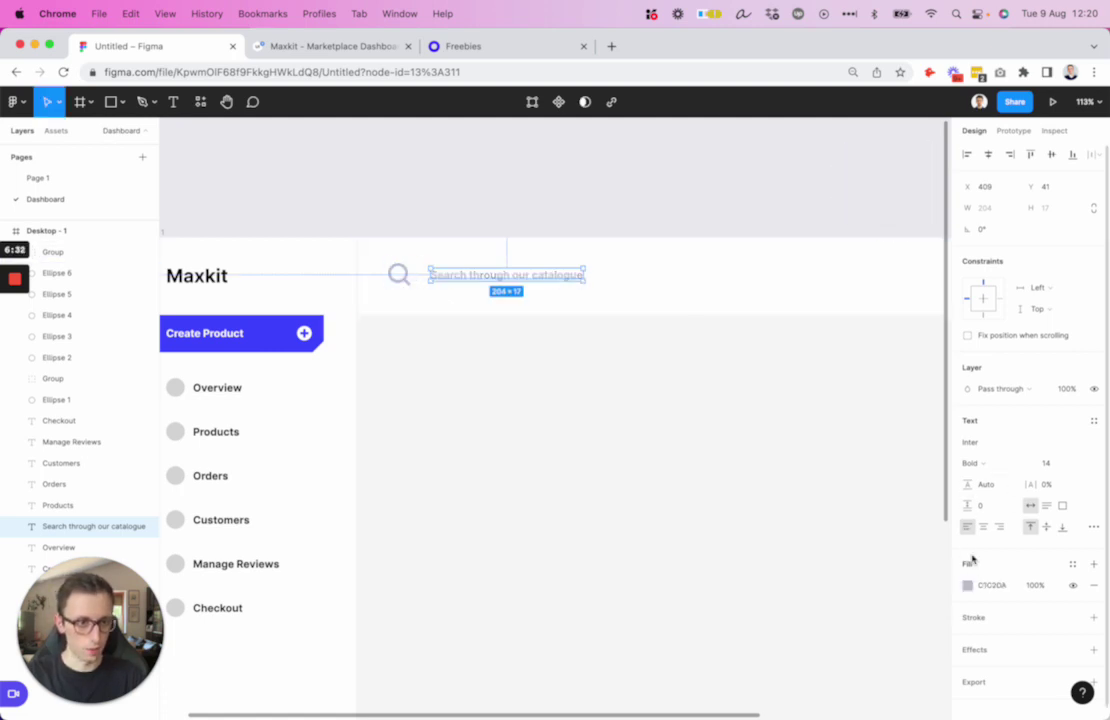
left_click(978, 464)
left_click(990, 427)
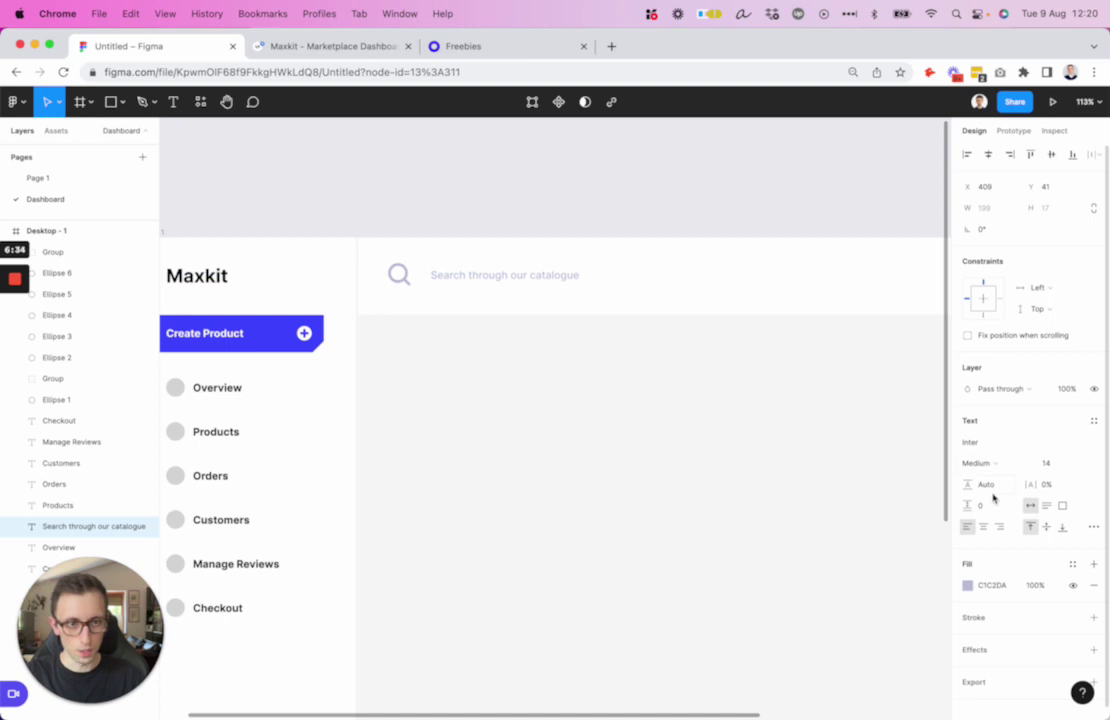
left_click(1050, 463)
type("17")
key("Return")
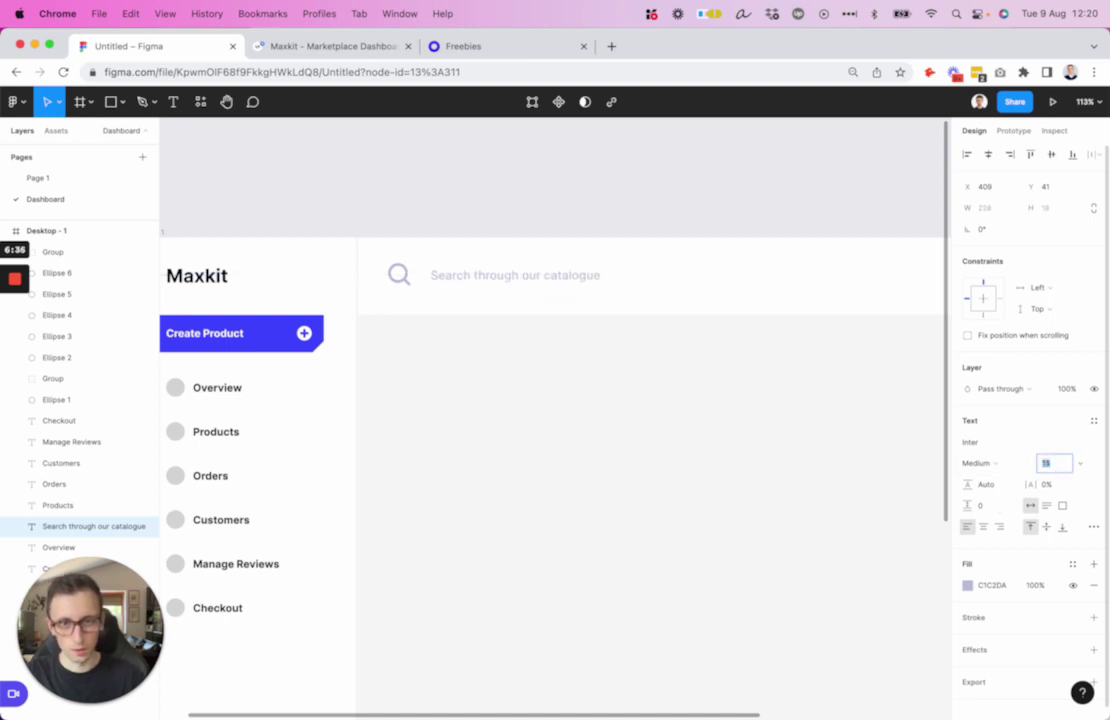
- Darken the search text's fill to A7A8CD and move the text to X 408, Y 39
left_click(968, 587)
left_click(819, 418)
left_click_drag(821, 422, 825, 426)
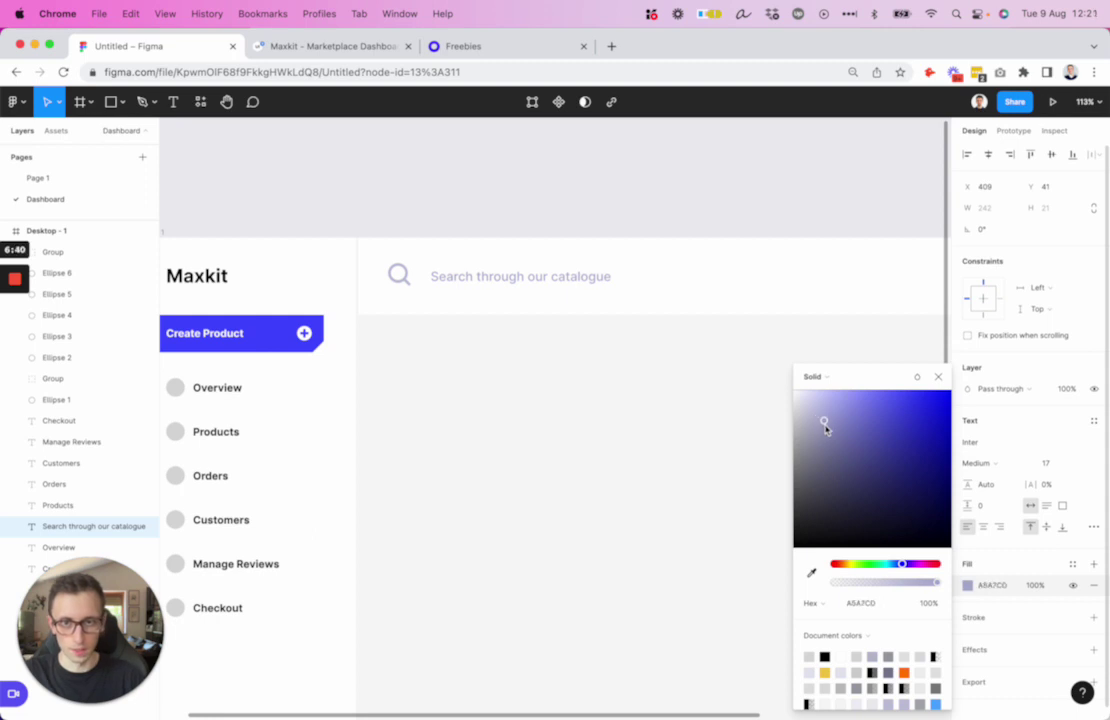
left_click(605, 407)
left_click(462, 283)
left_click_drag(462, 284, 461, 282)
scroll(462, 284, "down", 5)
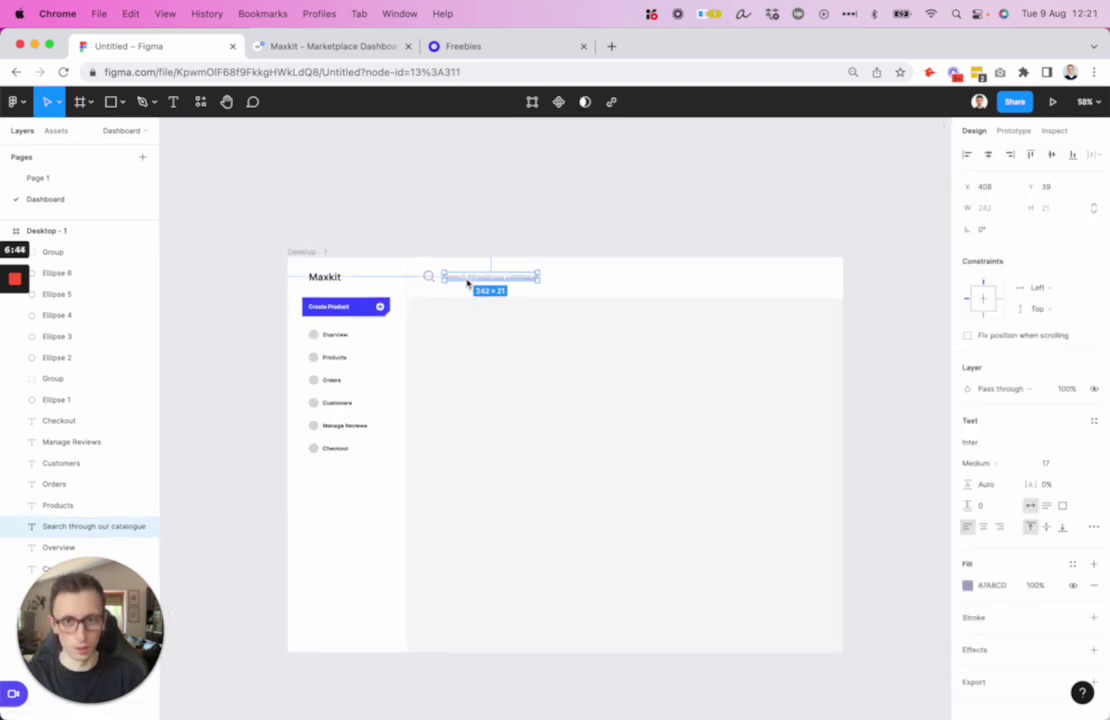
left_click(534, 323)
- Find icons for "bell" in Nucleo and place the large solid bell near the far end of the header bar in Figma
scroll(534, 323, "up", 3)
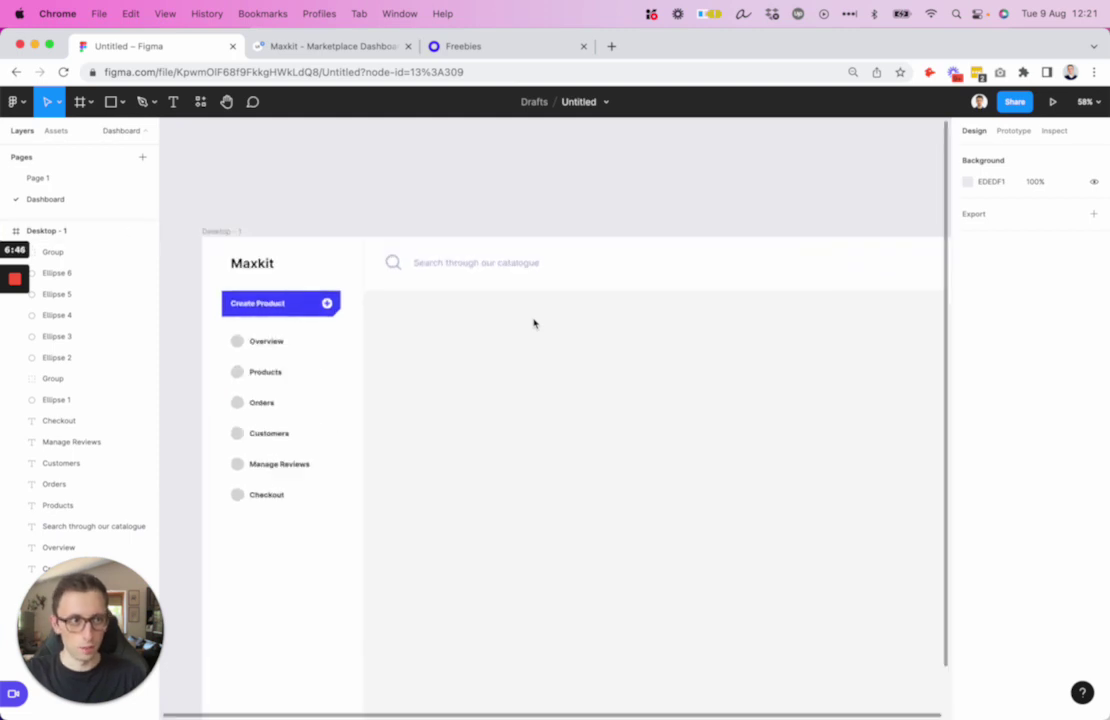
scroll(563, 324, "right", 5)
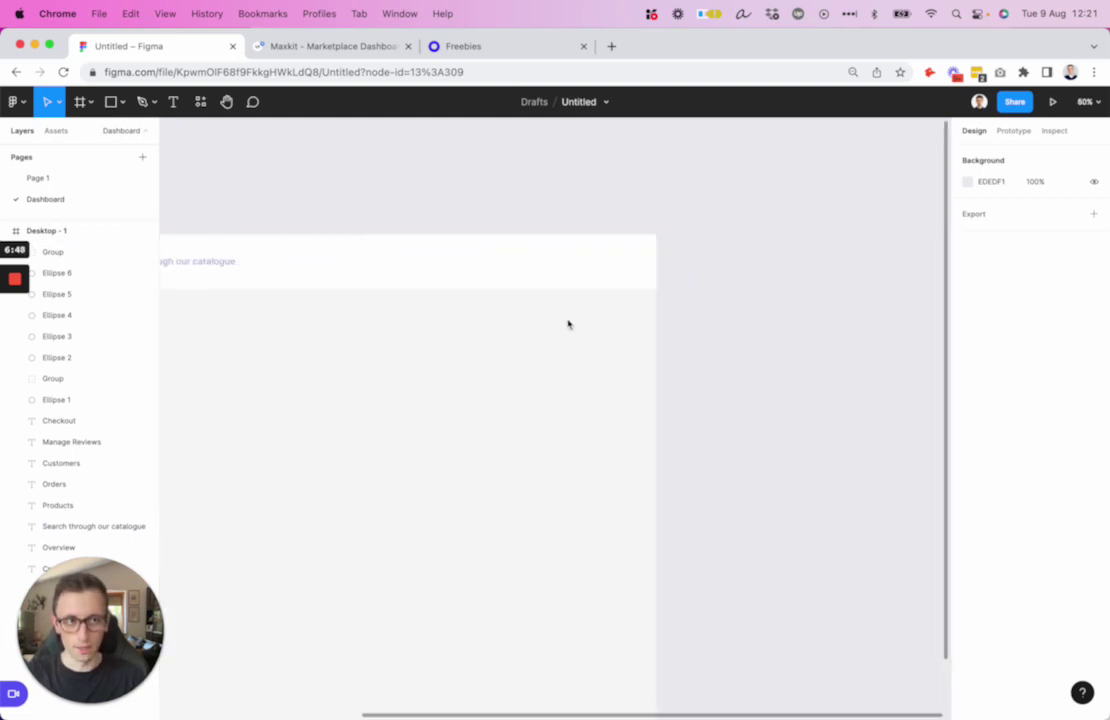
scroll(568, 323, "left", 2)
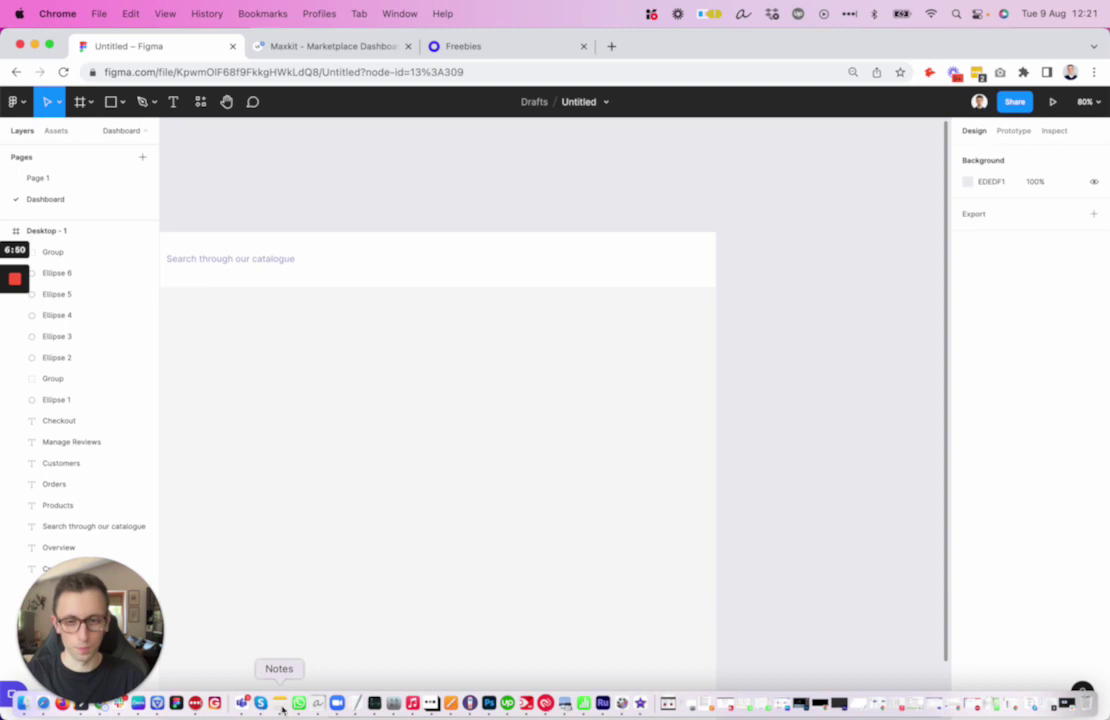
left_click(157, 703)
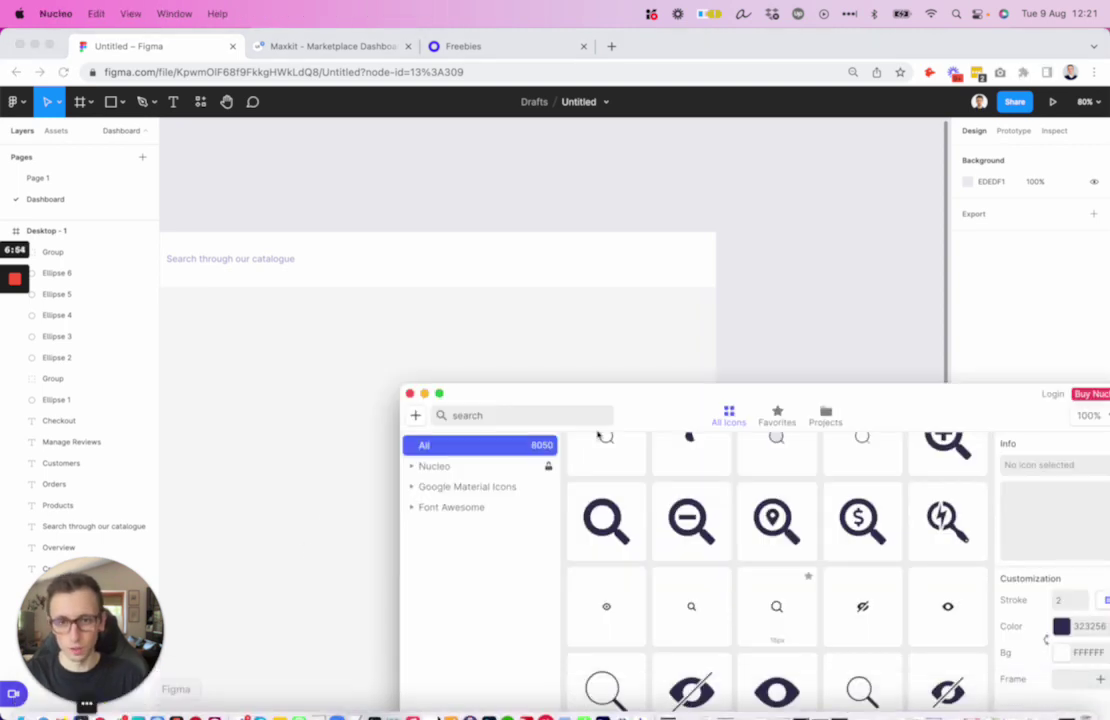
left_click(474, 425)
type("bell")
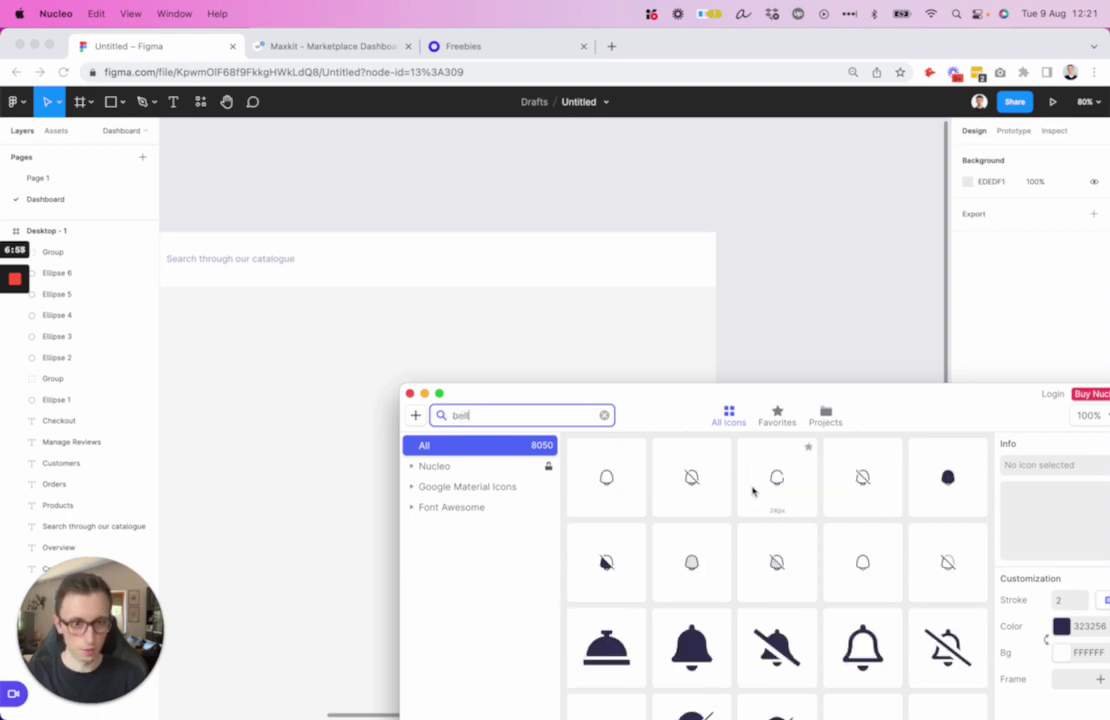
left_click_drag(697, 627, 580, 266)
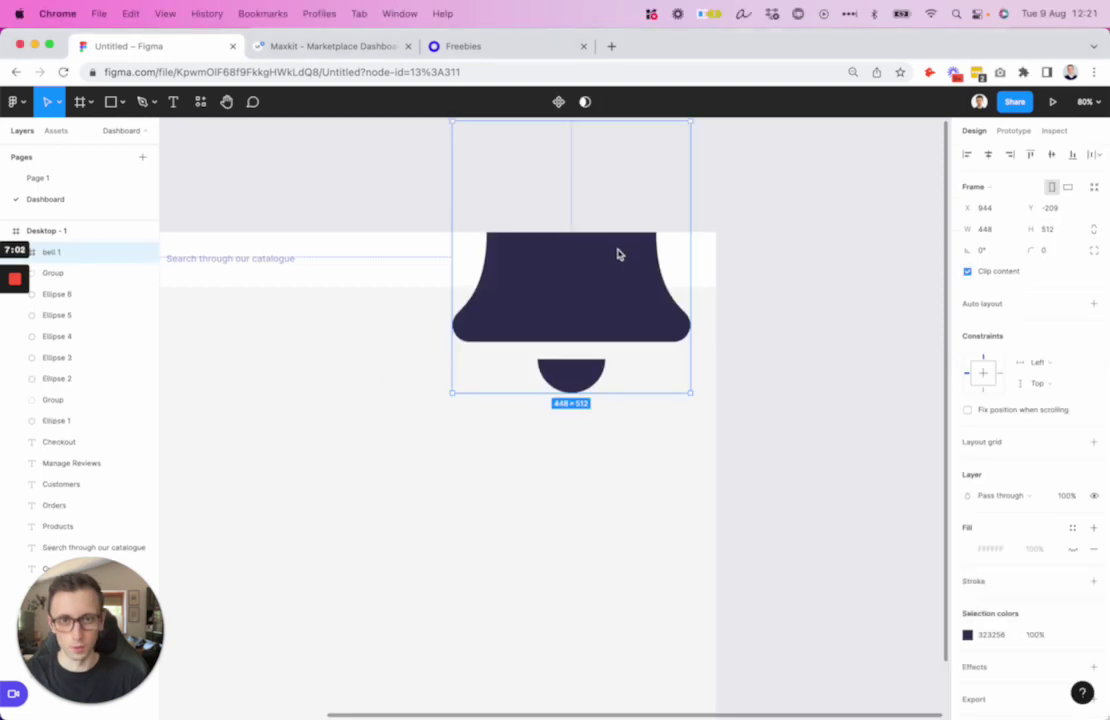
- Scale the bell icon down to 26 px wide in the header bar and ungroup its frame
left_click_drag(689, 247, 580, 256)
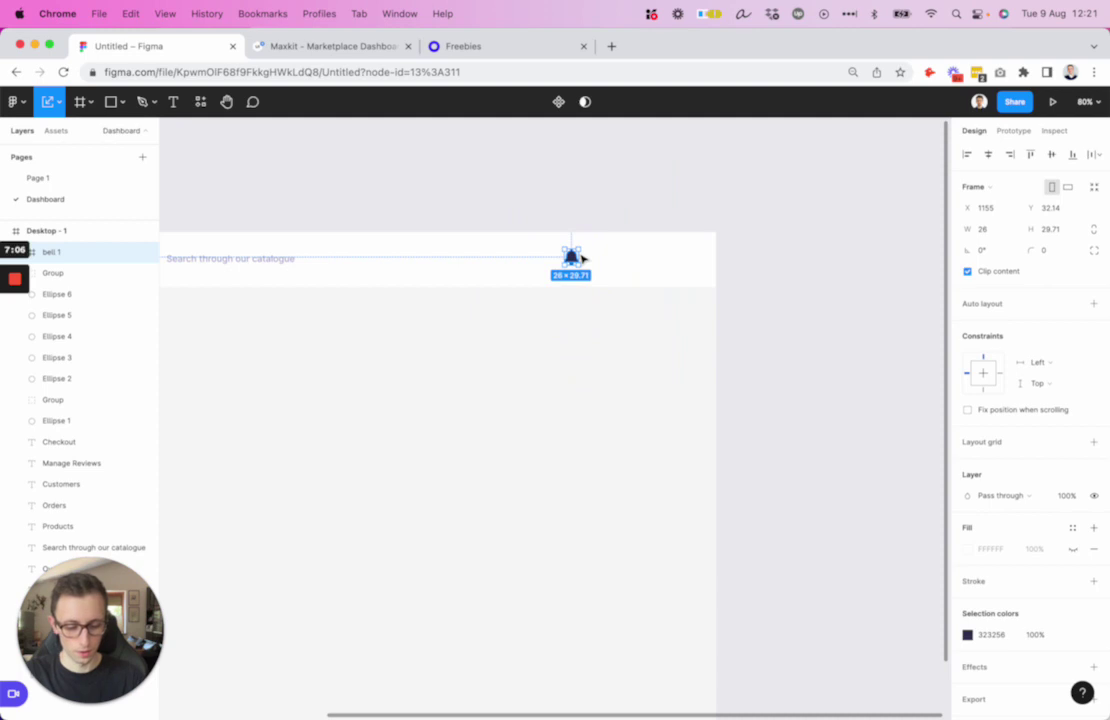
key("super+shift+g")
- Match the bell icon's colour to the magnifier icon and move the bell nearer the header bar's far end
scroll(582, 258, "left", 4)
key("i")
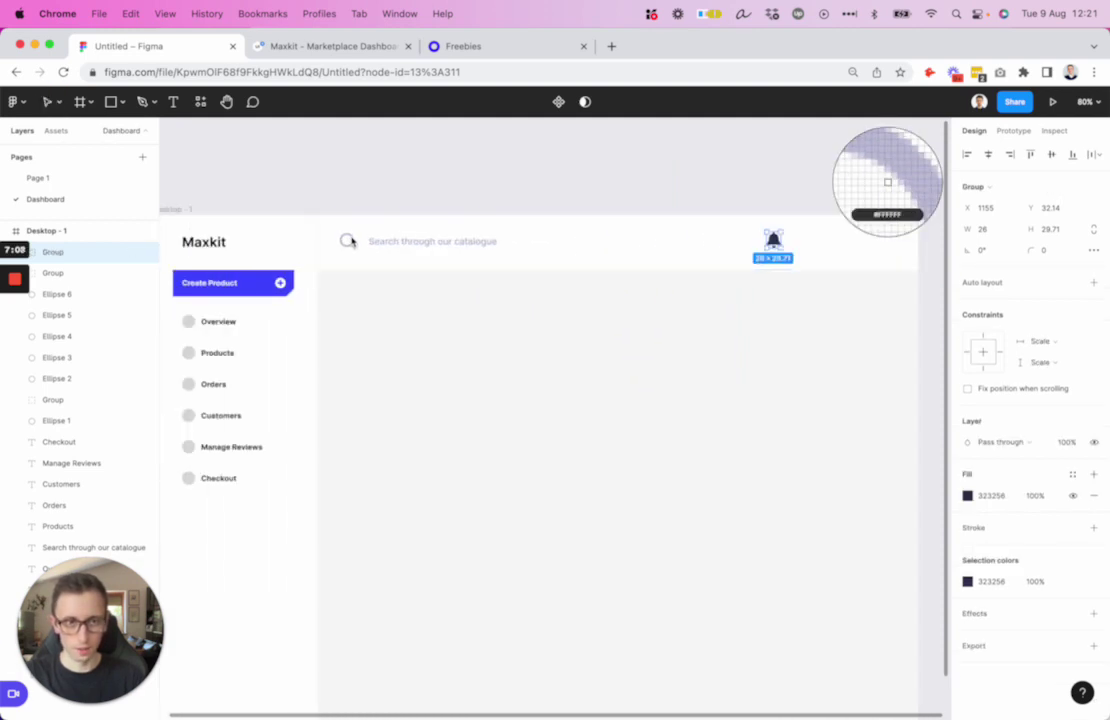
left_click(346, 241)
left_click_drag(778, 243, 847, 241)
left_click(864, 320)
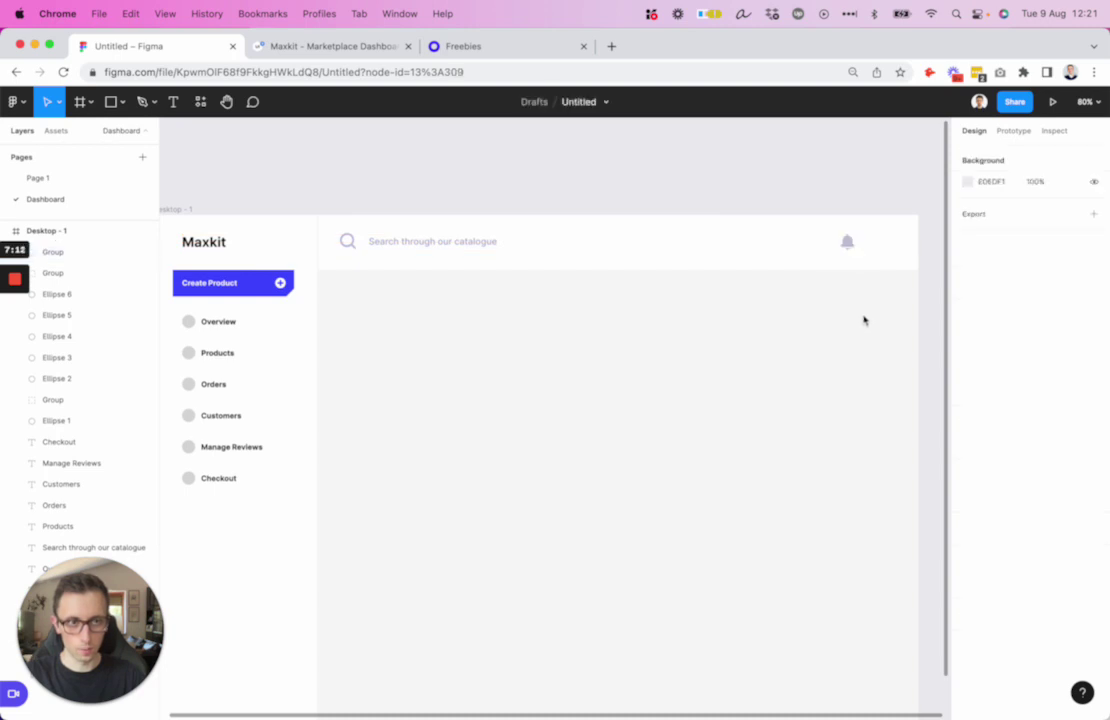
- Draw a 55 px circle beside the bell icon in the header bar at X 1354, Y 24
scroll(864, 320, "right", 5)
scroll(649, 238, "up", 5)
key("o")
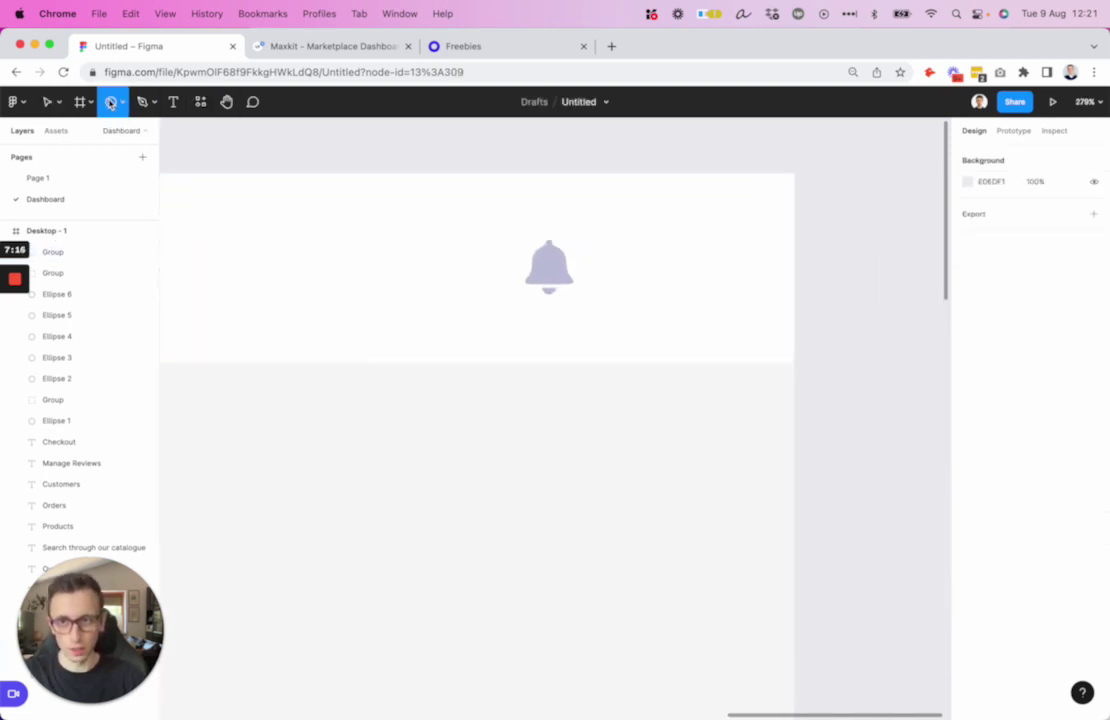
left_click_drag(629, 225, 708, 283)
scroll(708, 282, "down", 8)
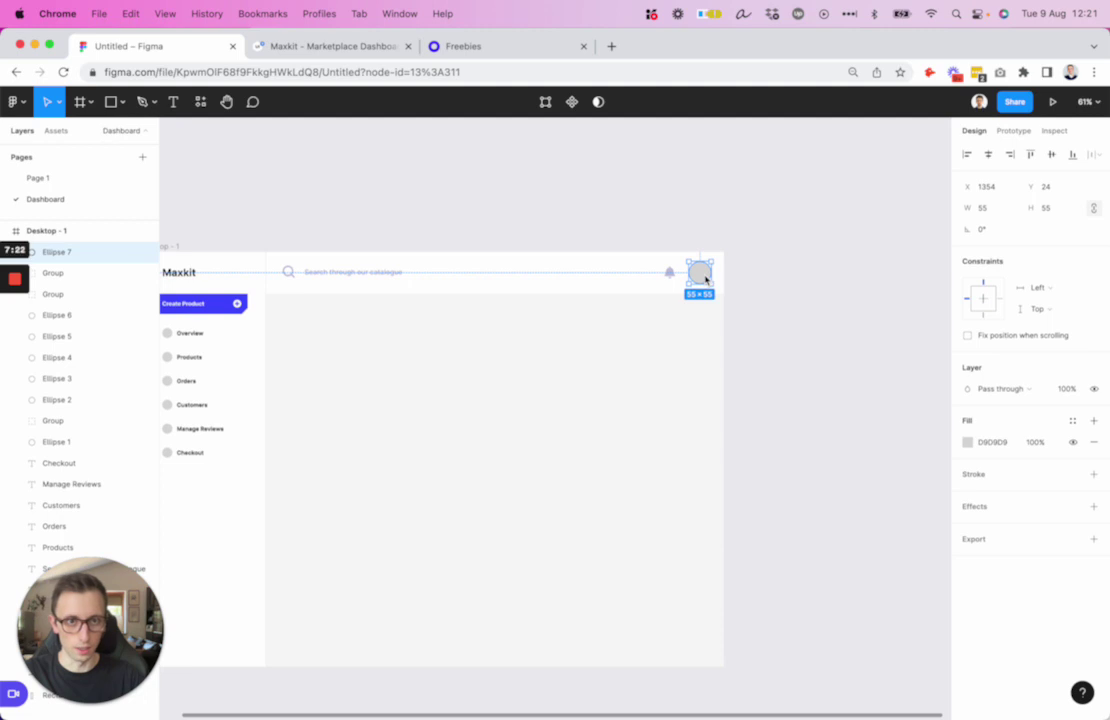
scroll(708, 282, "up", 3)
scroll(708, 282, "left", 2)
scroll(708, 282, "down", 2)
scroll(707, 281, "left", 2)
scroll(708, 282, "down", 2)
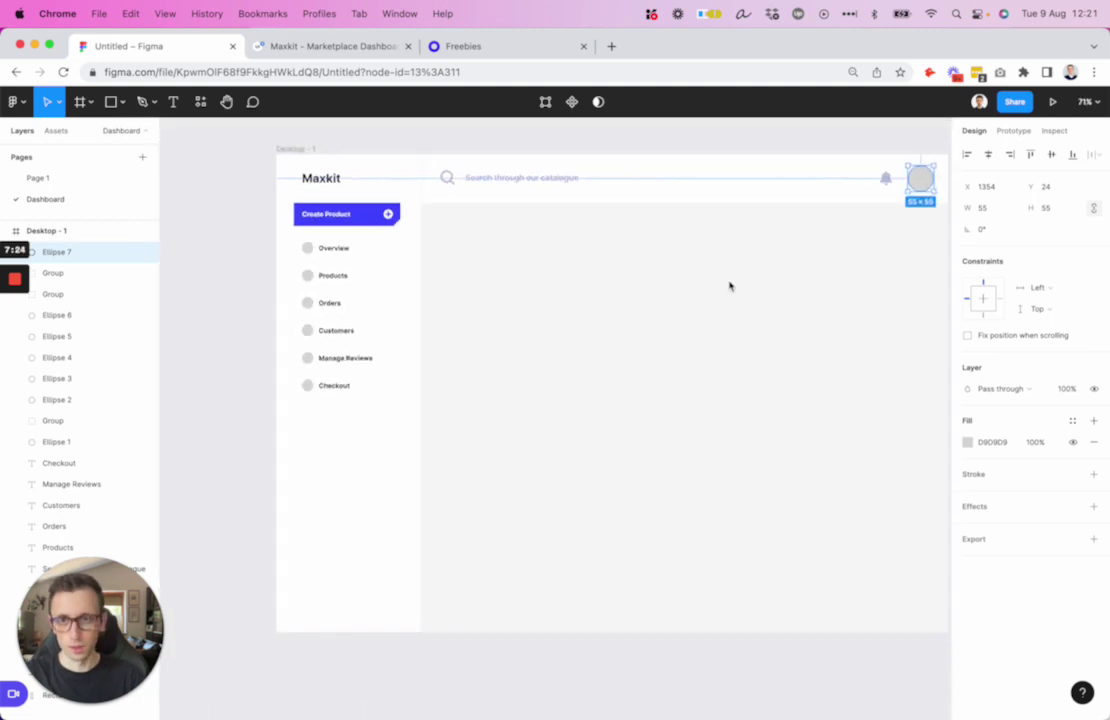
- Fill the header circle with a portrait from Content Reel's Avatars (female) image set and close the plugin
left_click(731, 285)
scroll(647, 176, "right", 2)
left_click(836, 178)
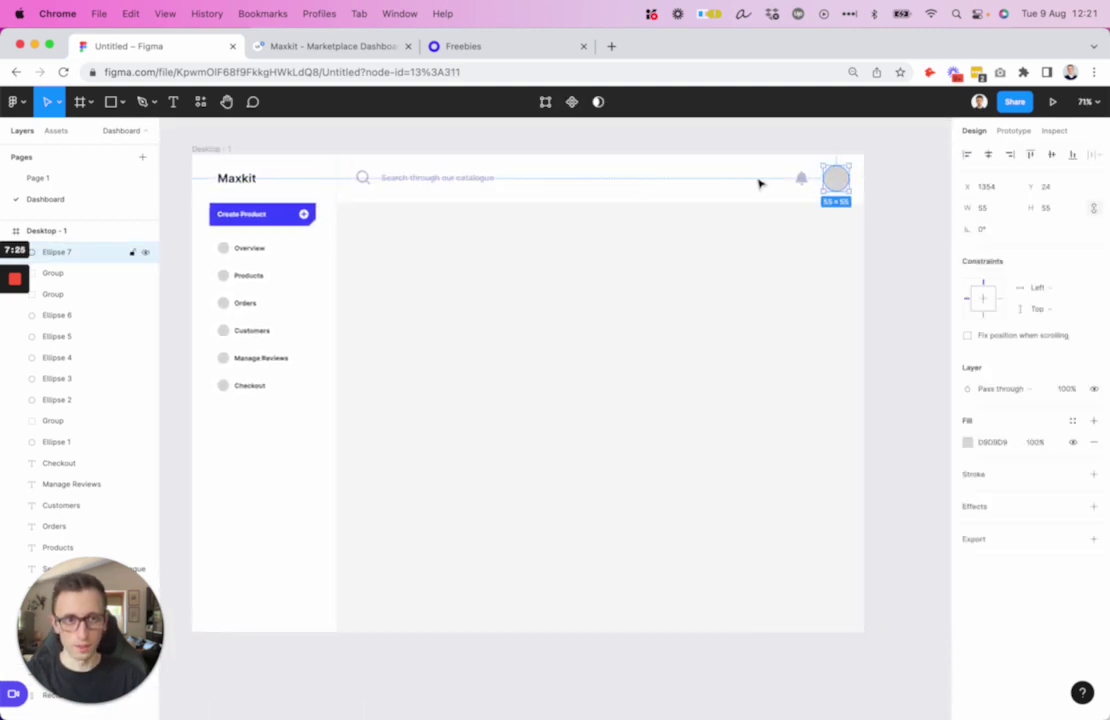
left_click(14, 101)
mouse_move(71, 240)
mouse_move(81, 312)
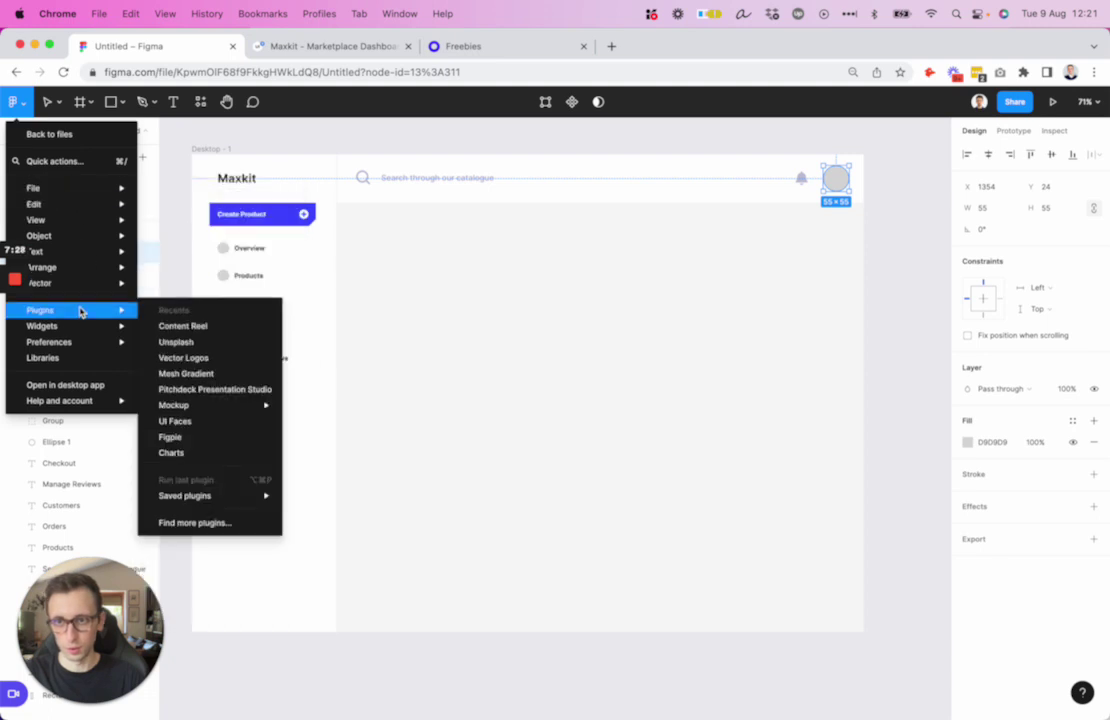
left_click(243, 328)
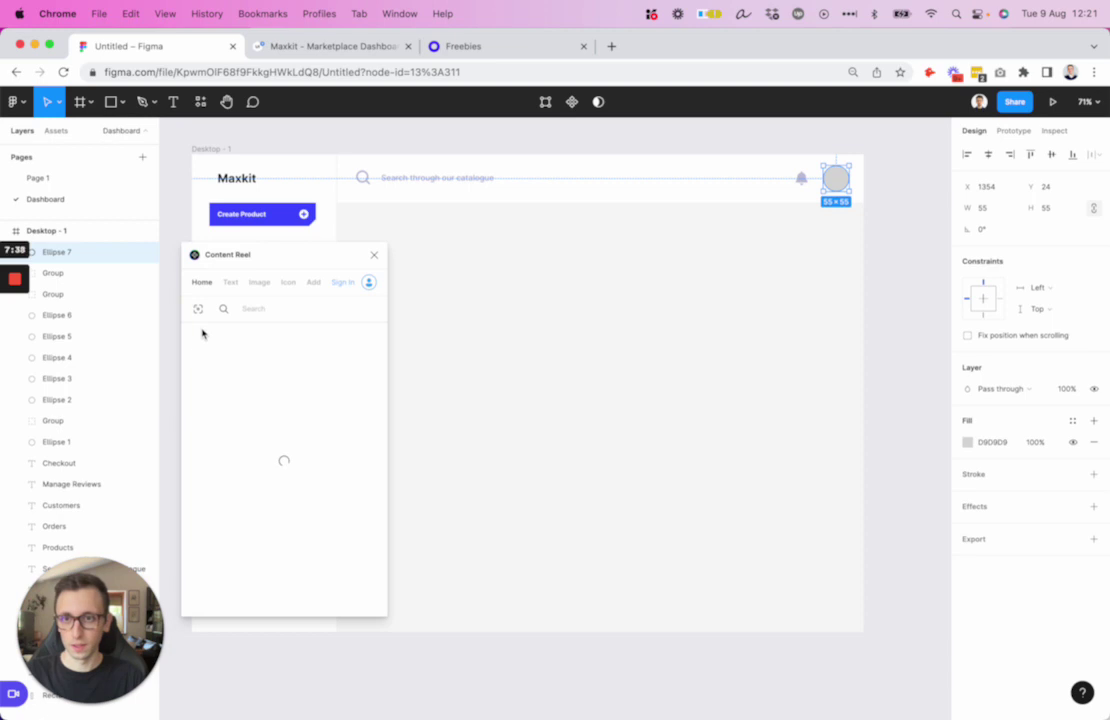
left_click(259, 282)
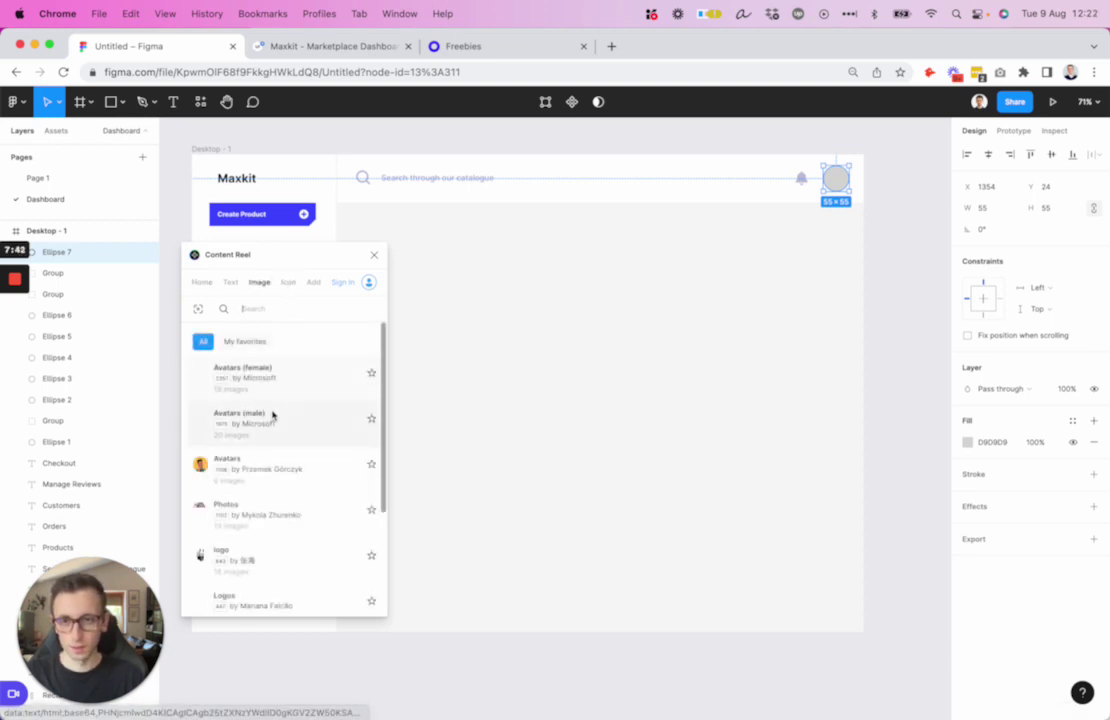
left_click(267, 381)
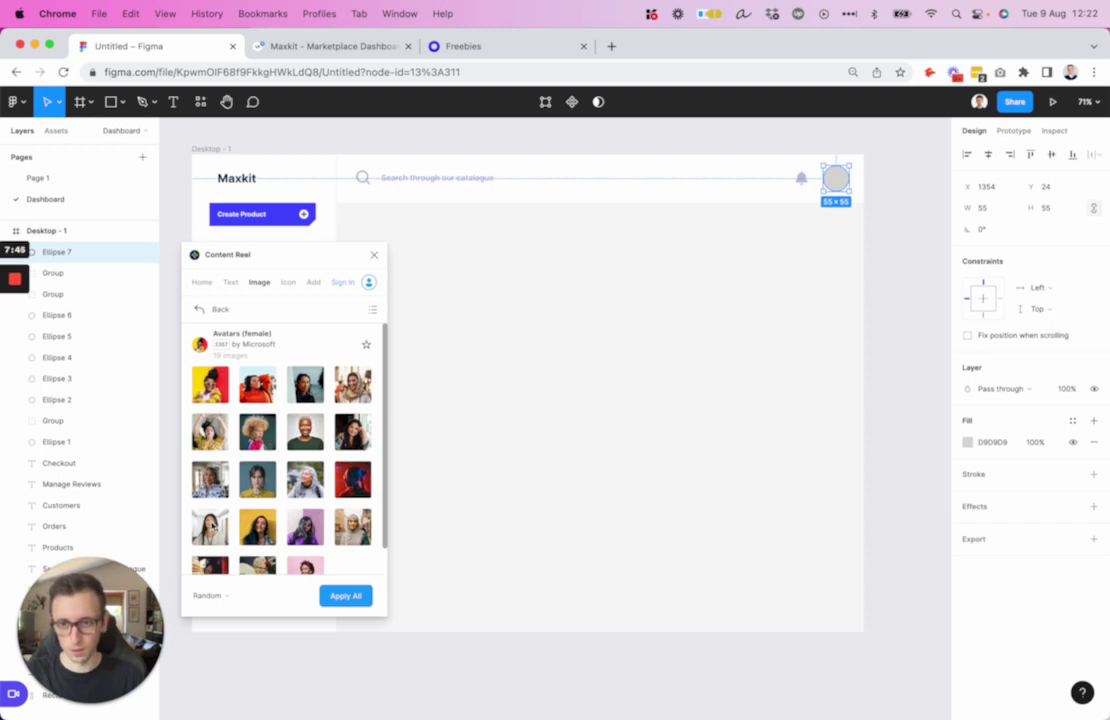
left_click(728, 311)
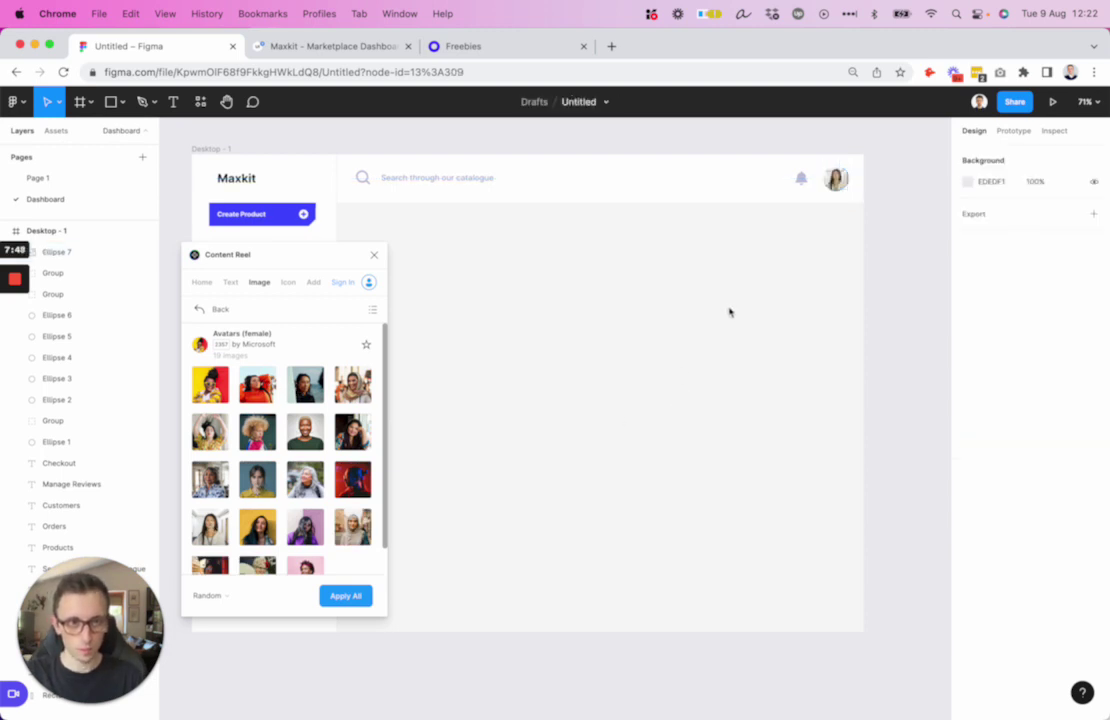
left_click(375, 256)
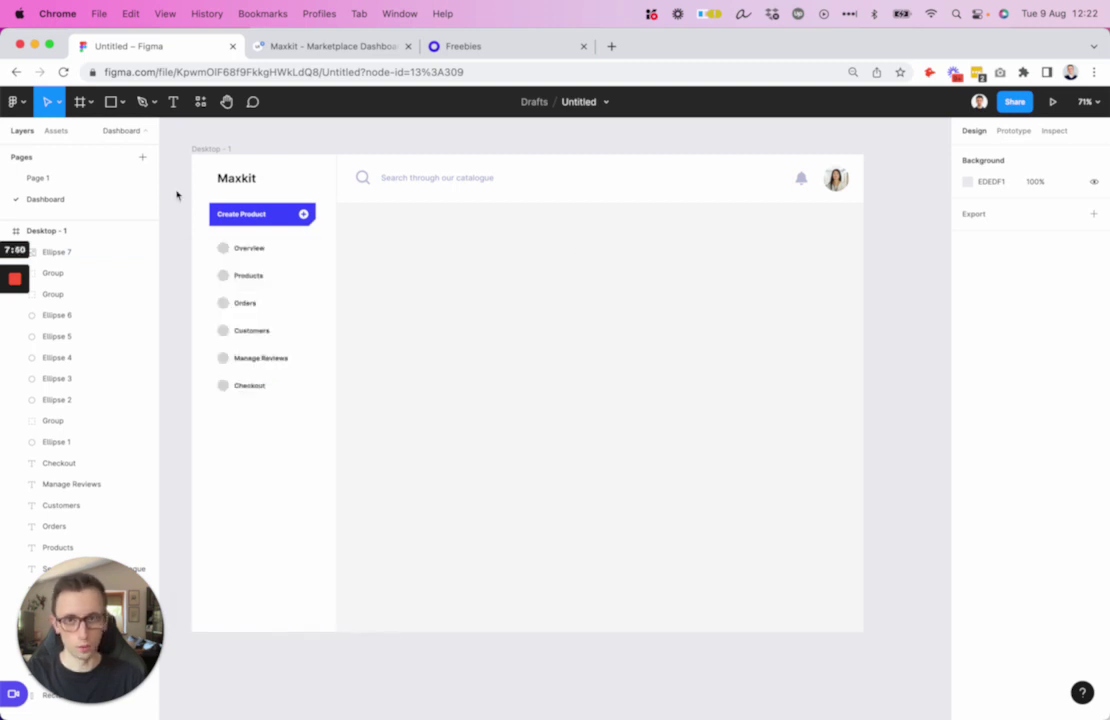
- Duplicate the Maxkit title below the header bar and change its text to "Welcome back," followed by the account holder's first name
left_click_drag(236, 178, 397, 247)
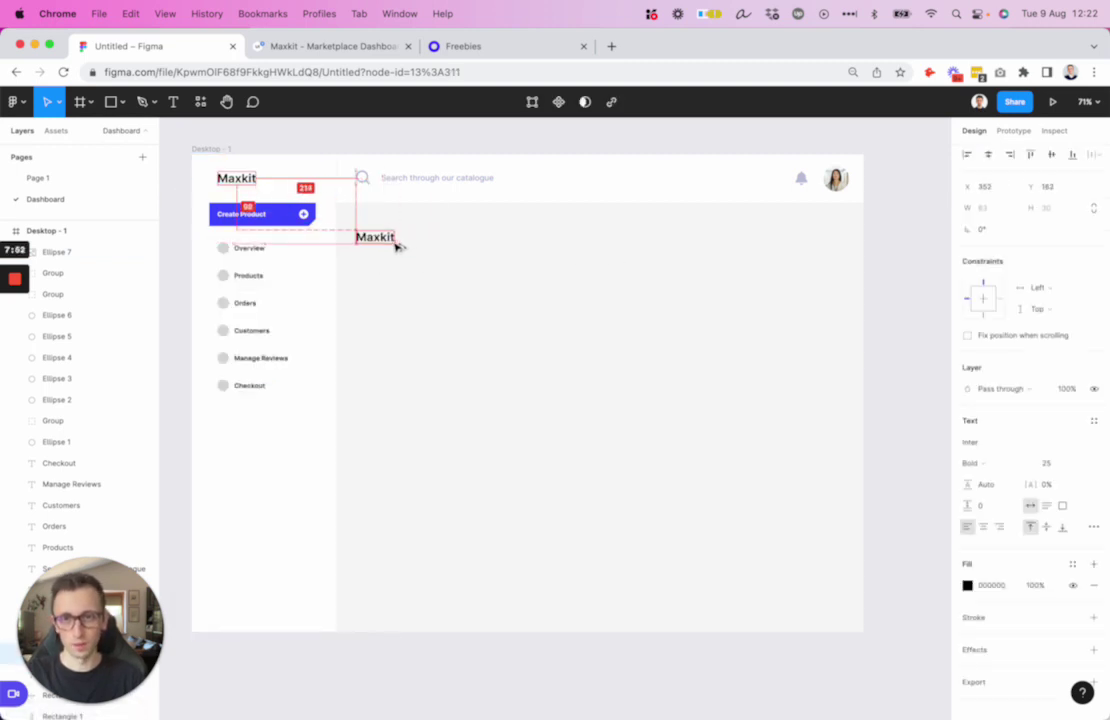
double_click(390, 240)
type("Welcome back, Pristia")
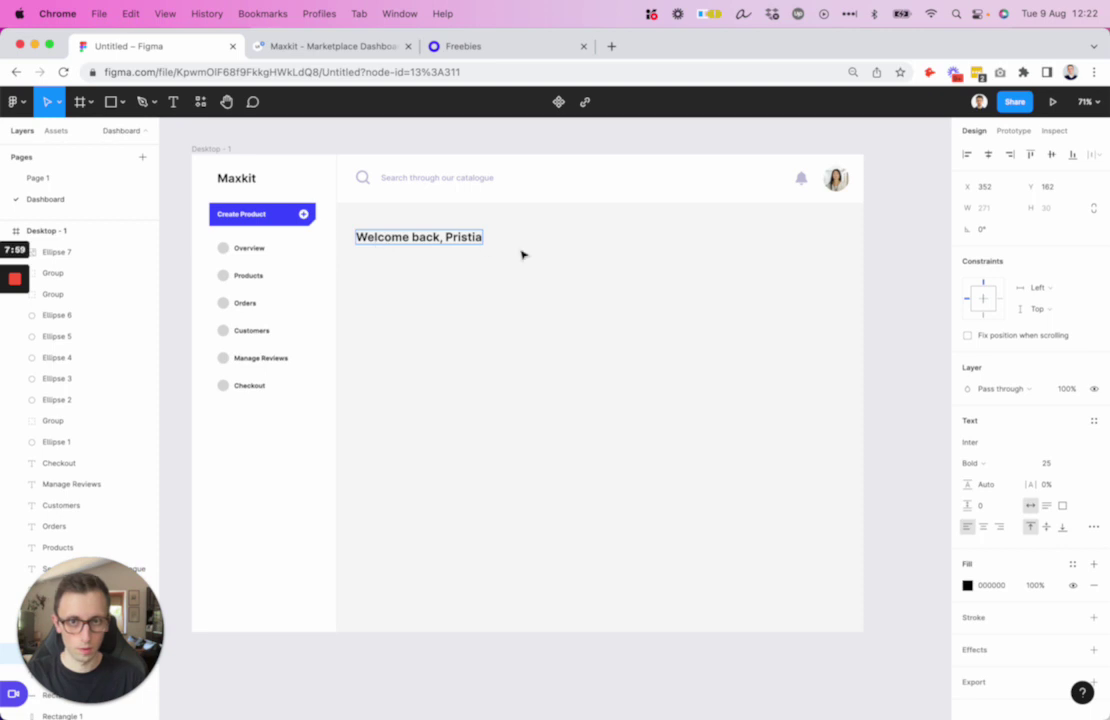
key("Escape")
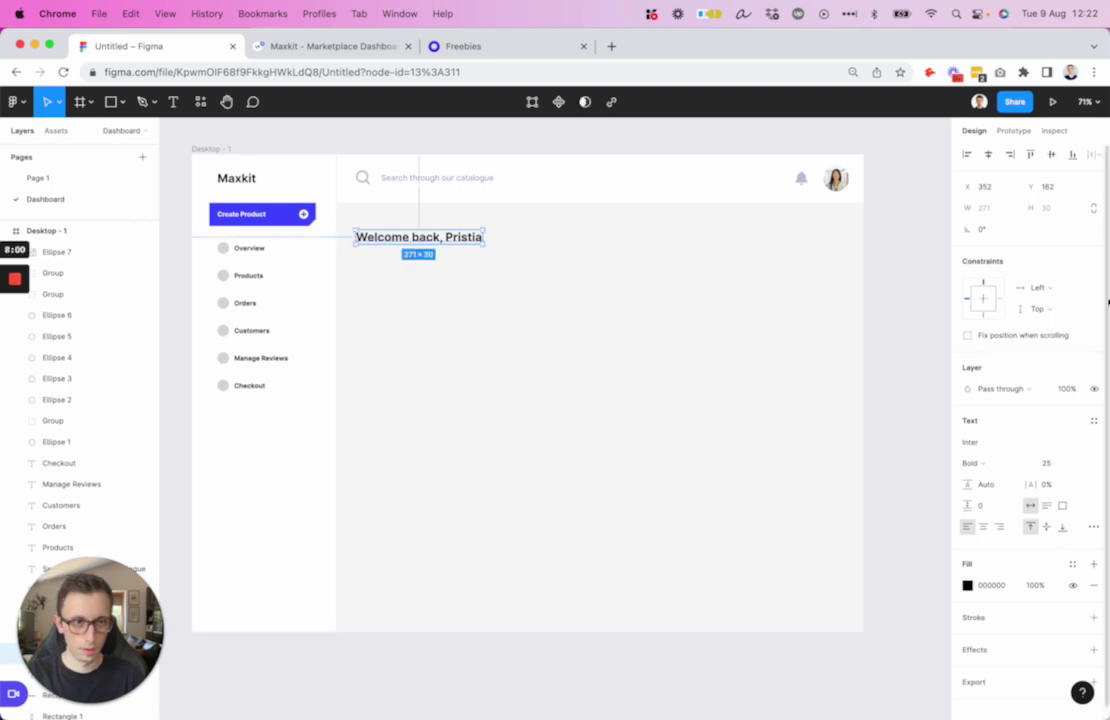
- Set the welcome heading's font size to 43 and place it at X 353, Y 151
left_click(1046, 463)
type("45")
key("Return")
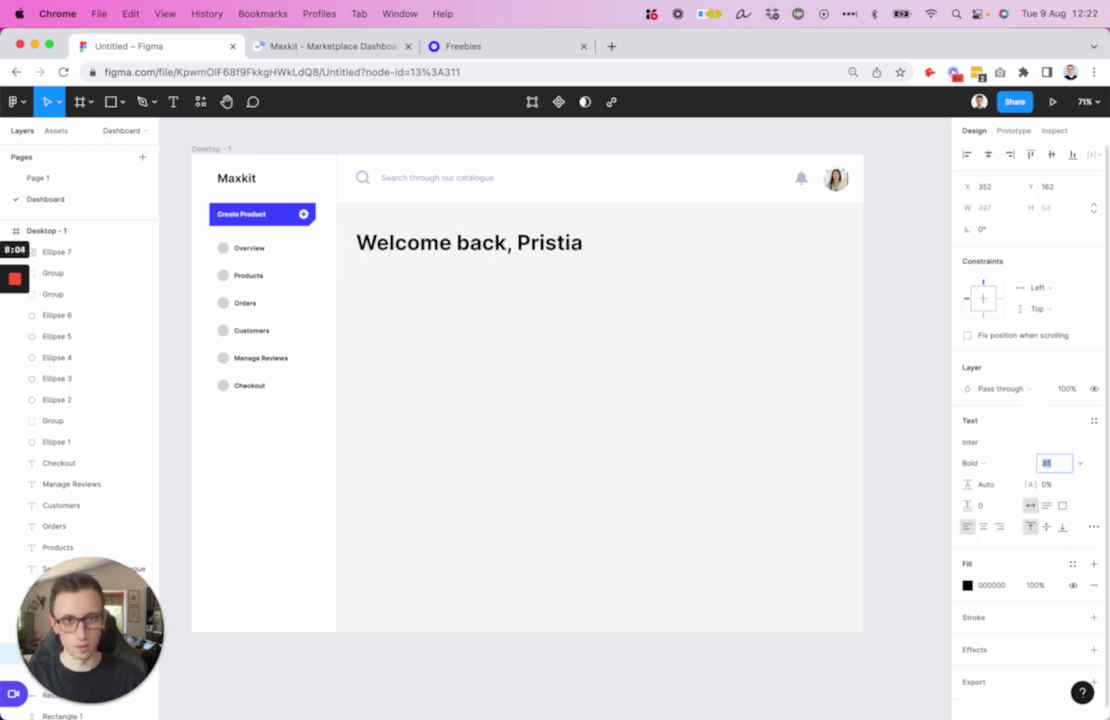
key("Down")
key("Down")
key("Return")
key("shift+Up")
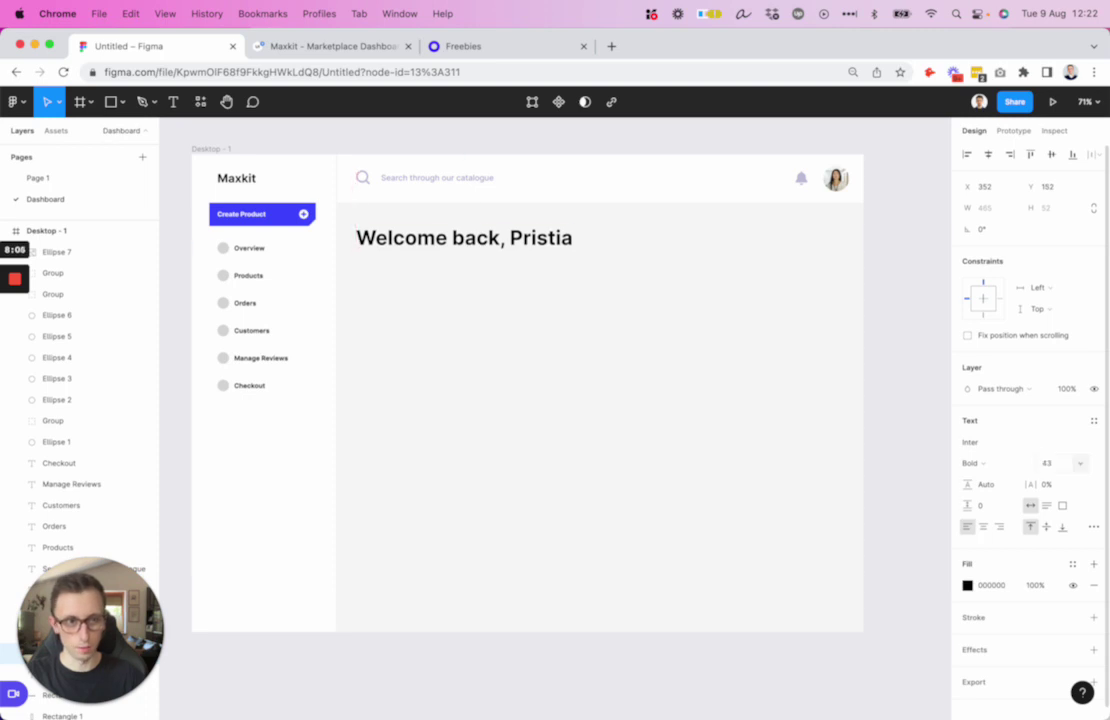
key("Up")
key("Right")
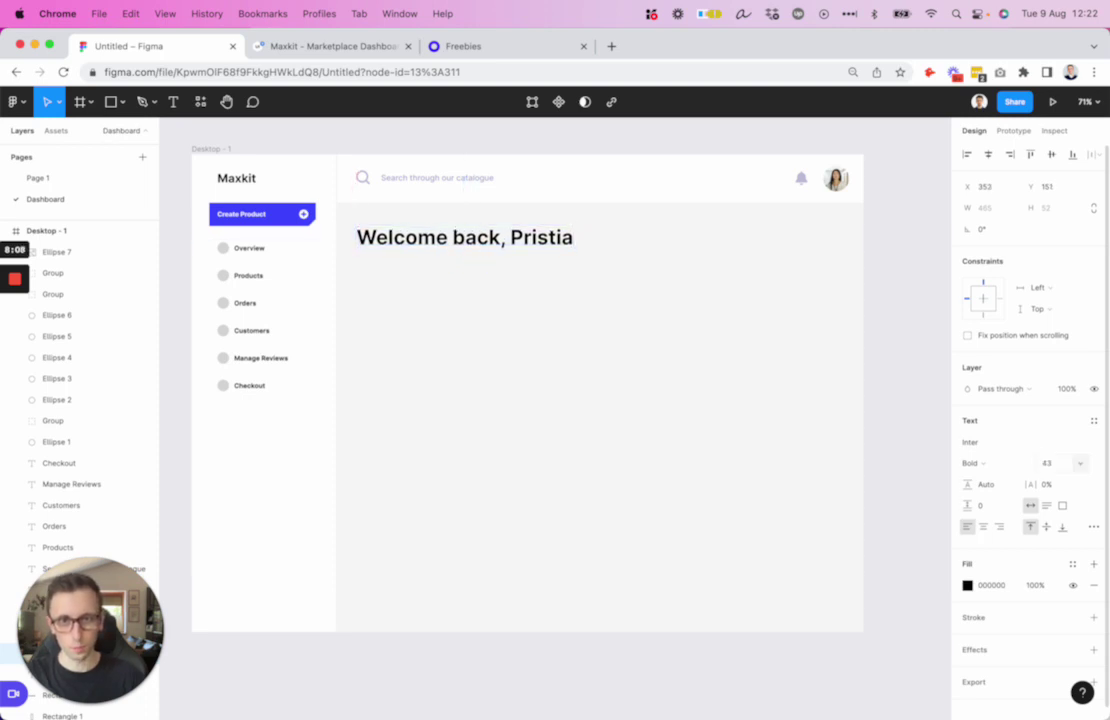
- Duplicate the search text below the welcome heading and replace its wording with "Cupcake ipsum dolor sit amet lollipop. Icing icing carrot cake."
double_click(458, 186)
left_click_drag(458, 186, 434, 275)
key("Return")
key("BackSpace")
key("super+v")
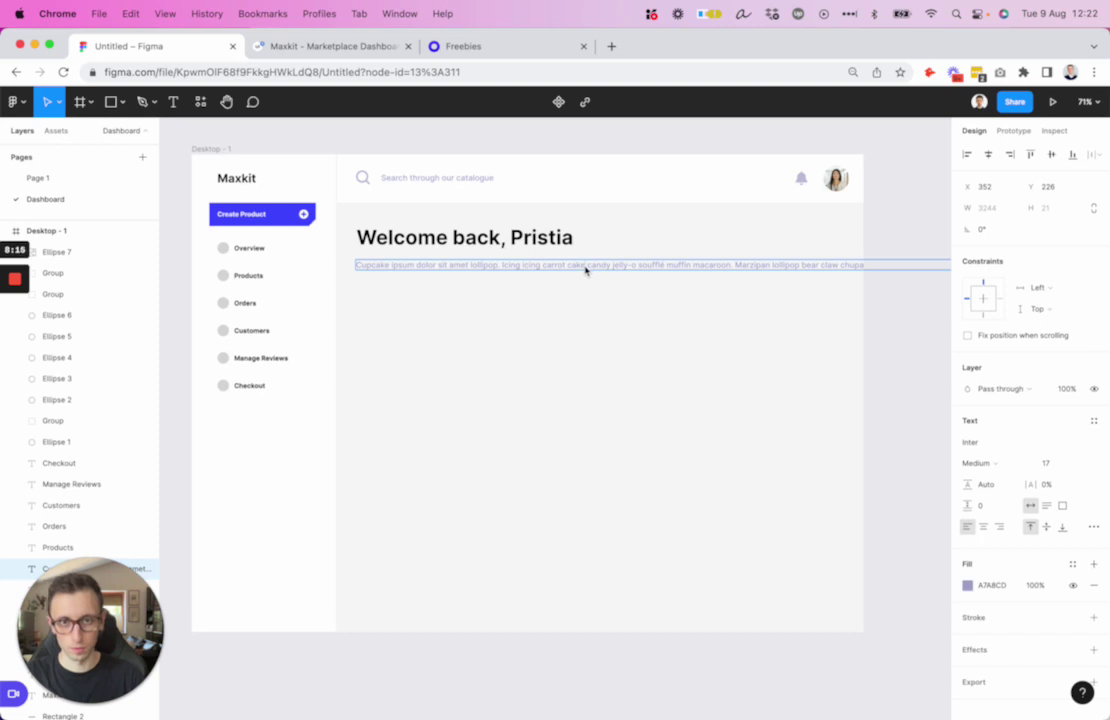
key("super+shift+Down")
key("BackSpace")
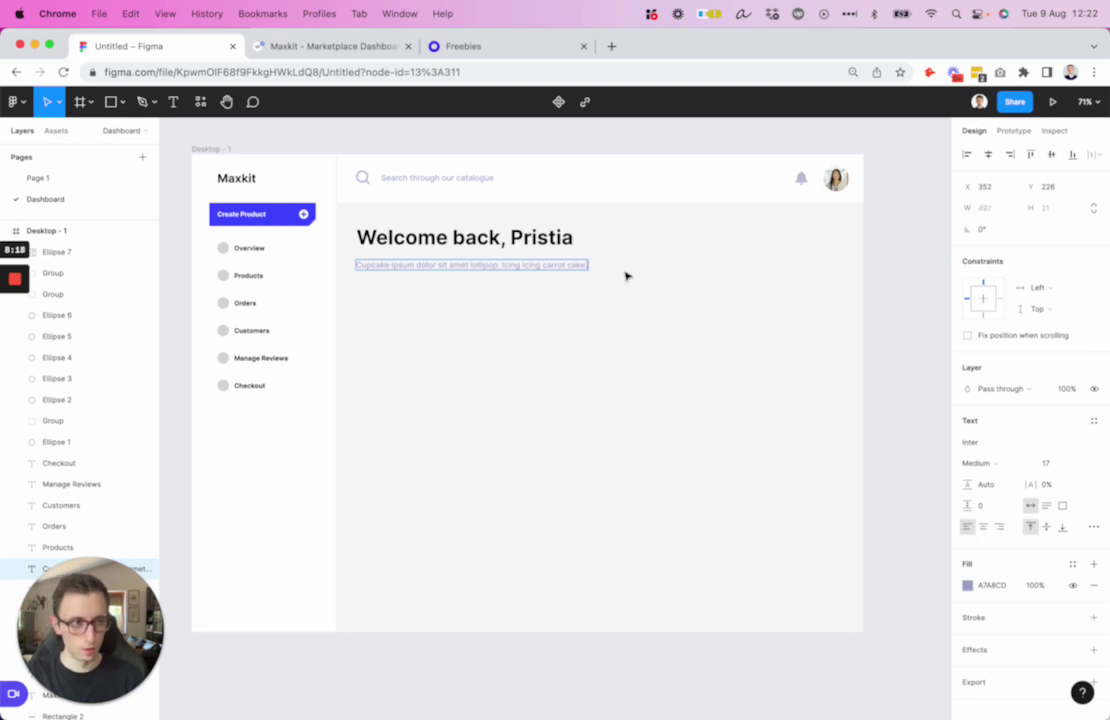
- Set the font size of the Cupcake ipsum subtitle to 16
key("Escape")
left_click(1051, 463)
type("16")
key("Return")
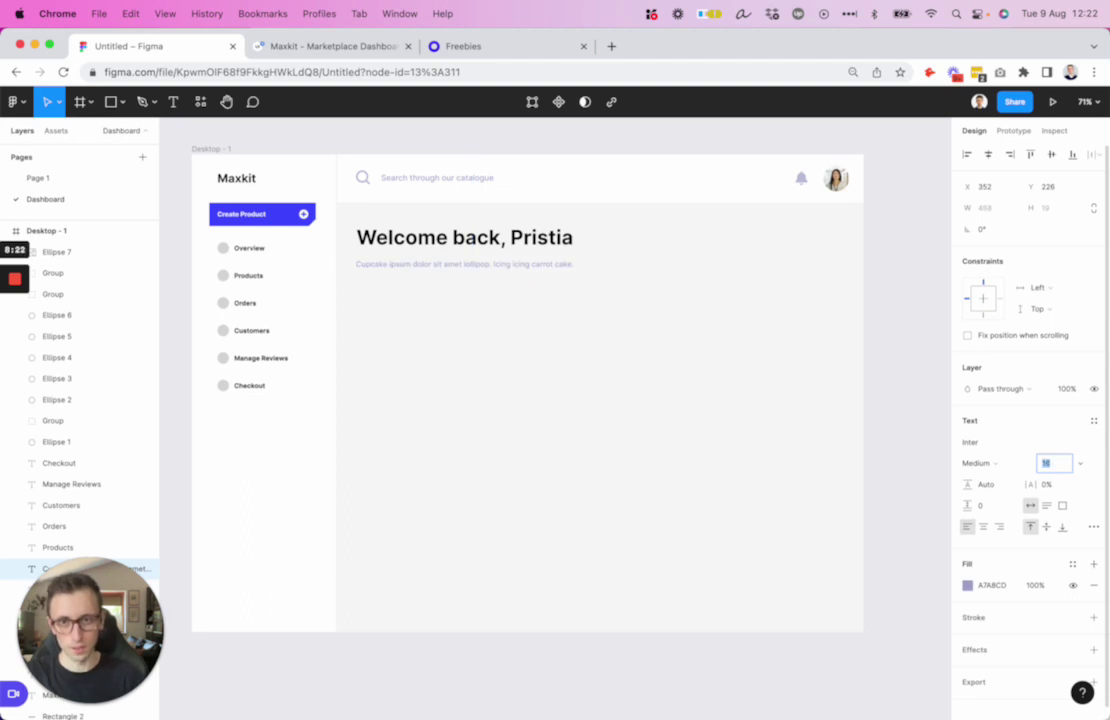
left_click(604, 318)
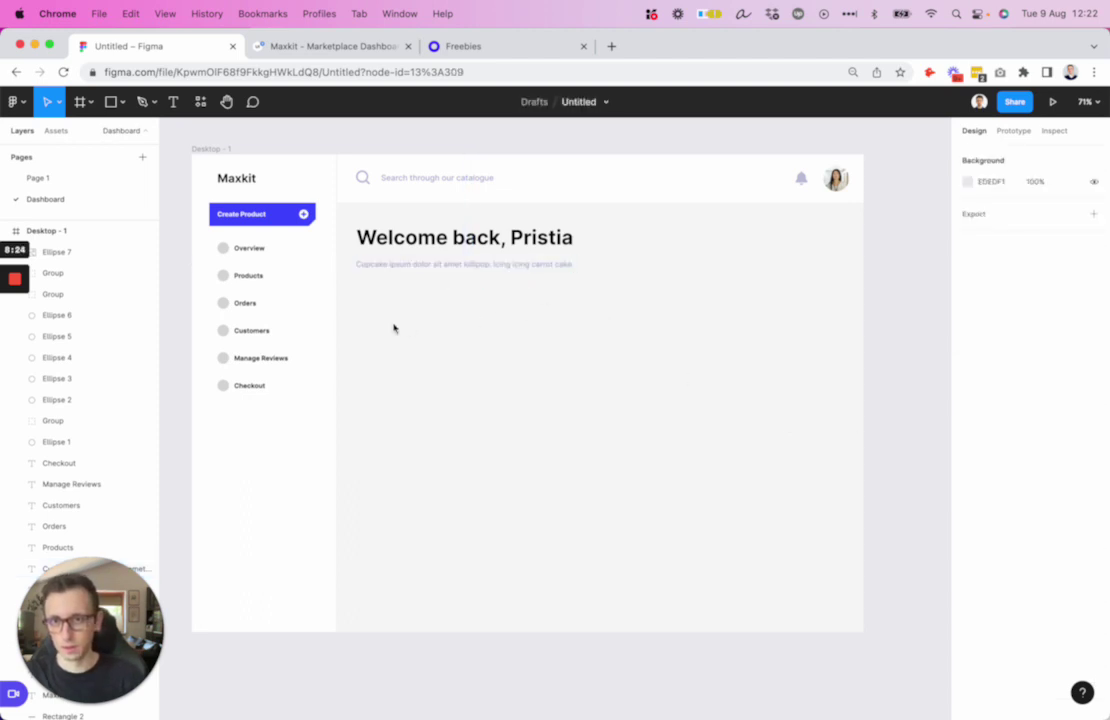
- Give the six sidebar menu circles a D9D9D9 stroke and a white FFFFFF fill
scroll(406, 307, "up", 3)
scroll(420, 310, "up", 3)
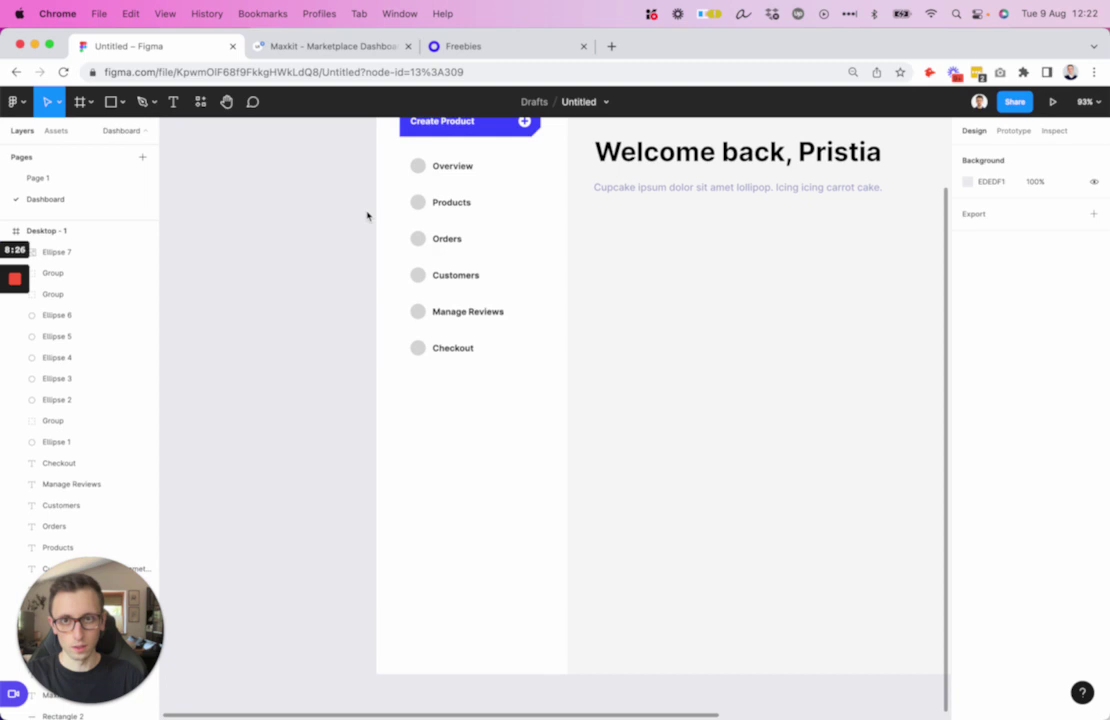
left_click_drag(347, 150, 436, 416)
scroll(436, 416, "up", 3)
scroll(436, 416, "right", 2)
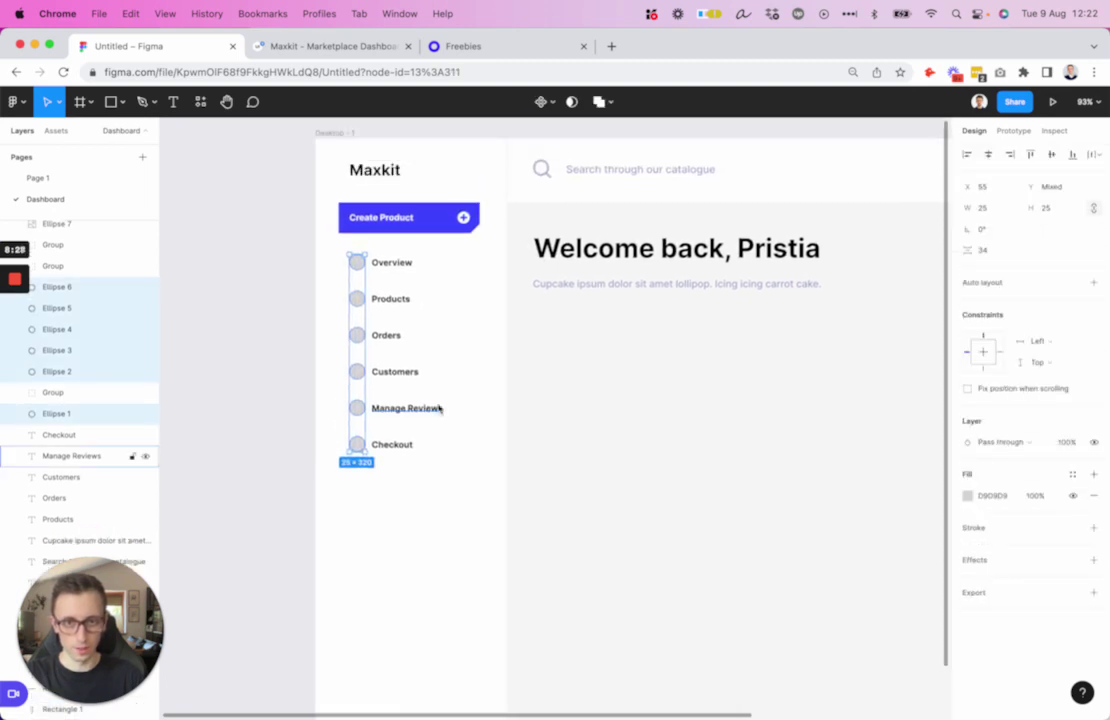
left_click(977, 528)
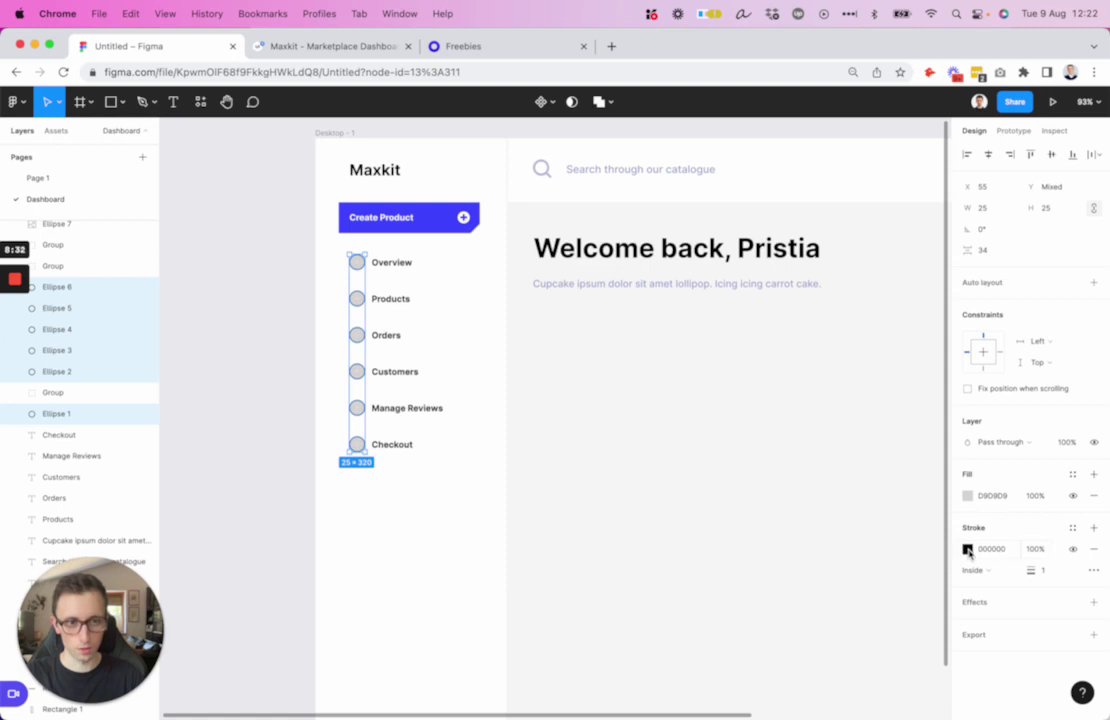
type("D9D9D9")
key("Return")
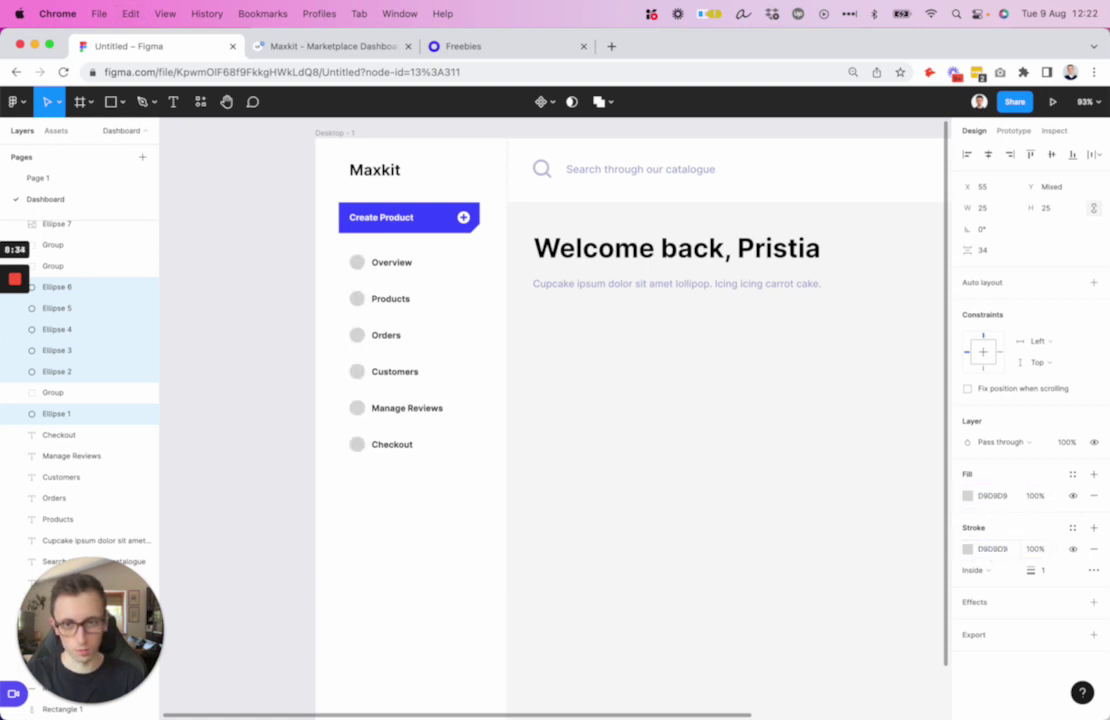
left_click(969, 497)
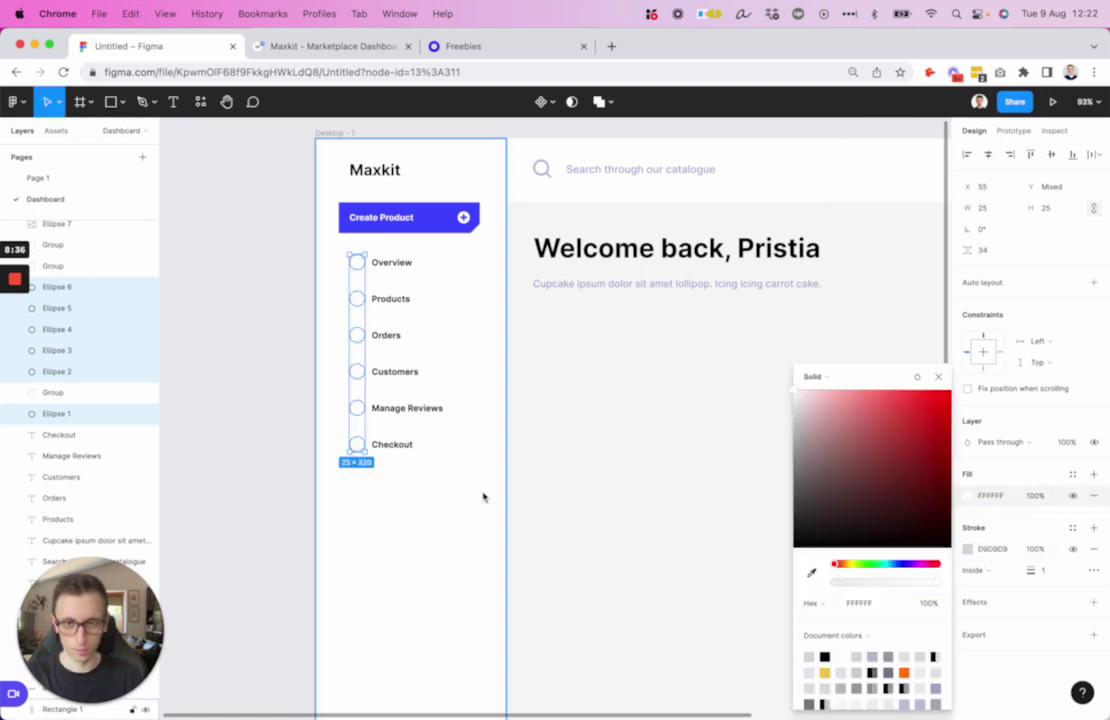
left_click(639, 421)
- Set the six menu circles' stroke weight to 2 and shift them to X 49
left_click_drag(311, 260, 375, 480)
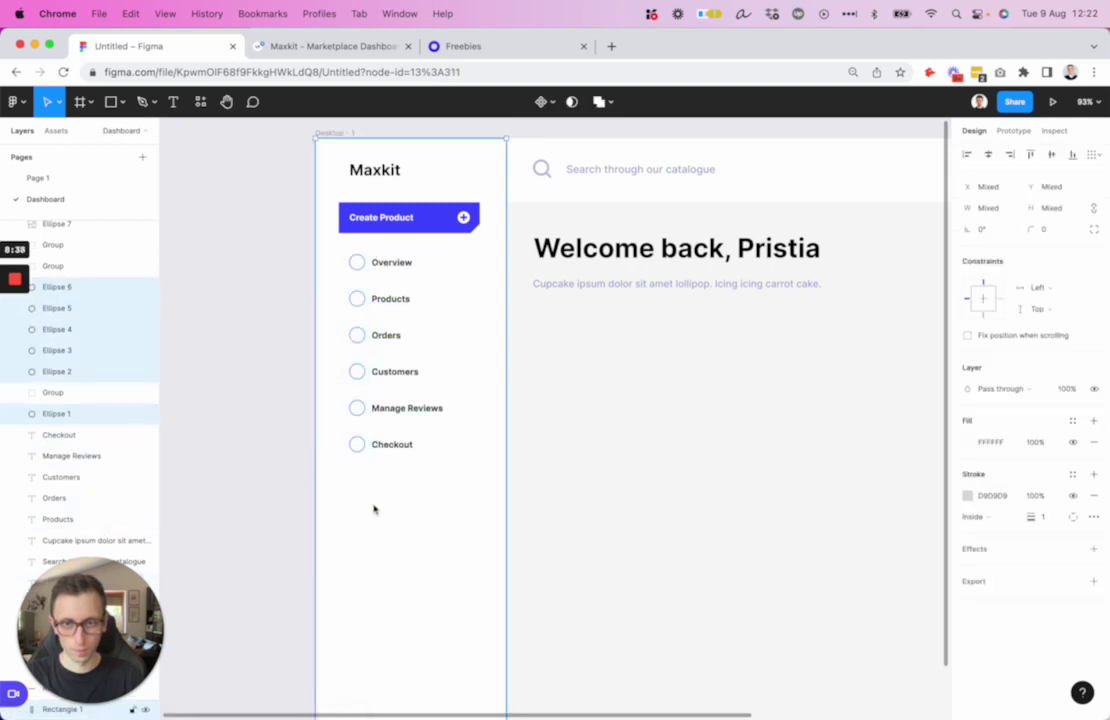
left_click(1055, 574)
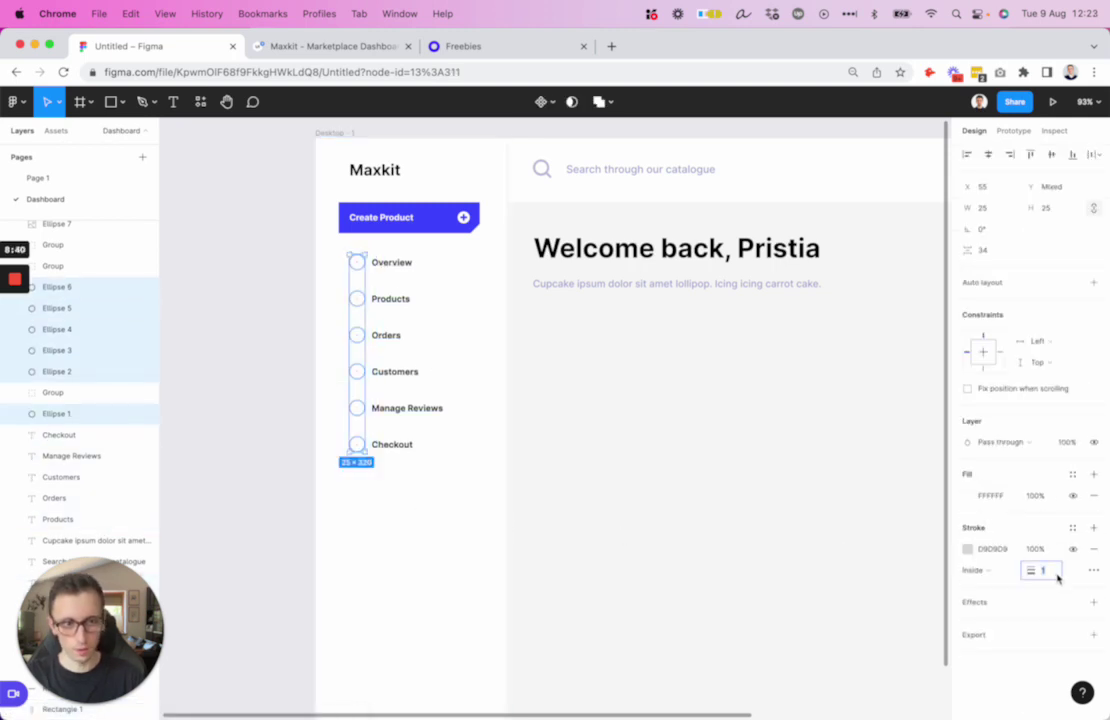
type("2")
key("Return")
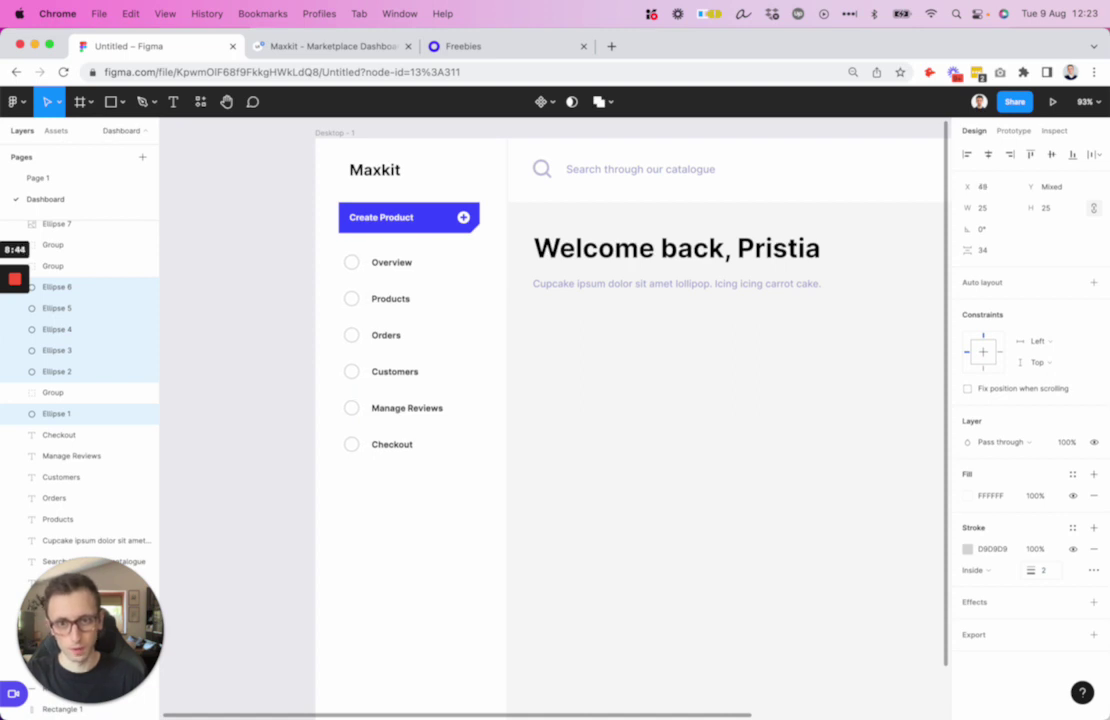
left_click(592, 362)
scroll(592, 362, "down", 2)
scroll(592, 362, "down", 4)
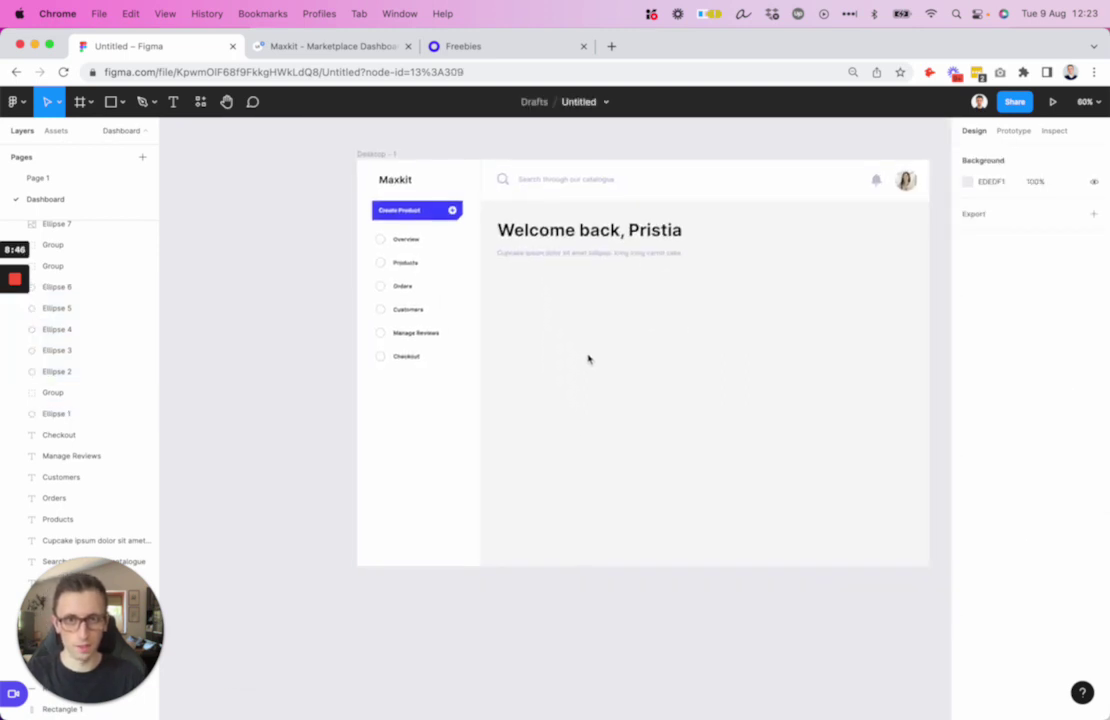
- Draw a white card rectangle about 229 px tall below the subtitle and duplicate it into an evenly spaced row of four
scroll(595, 304, "up", 3)
scroll(595, 304, "right", 3)
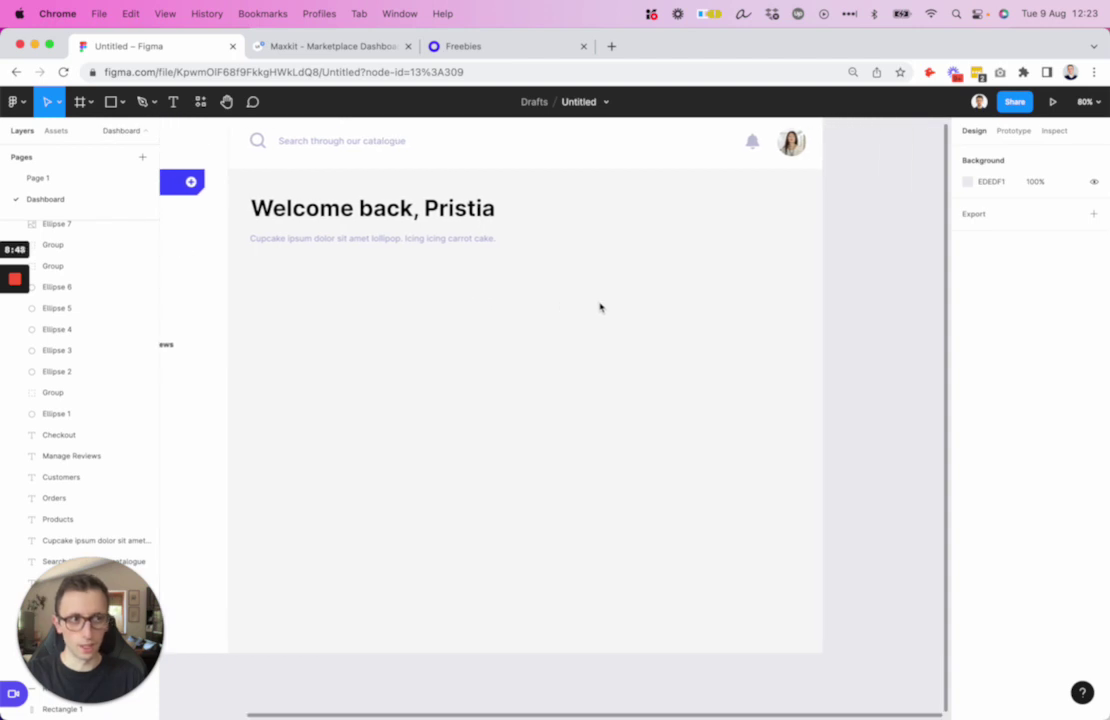
key("r")
left_click_drag(253, 270, 374, 389)
left_click_drag(329, 345, 441, 346, "alt")
key("super+d")
key("super+d")
- Stretch the row of four white cards to a total width of 1046 px
left_click_drag(828, 330, 248, 396)
left_click_drag(758, 325, 792, 322)
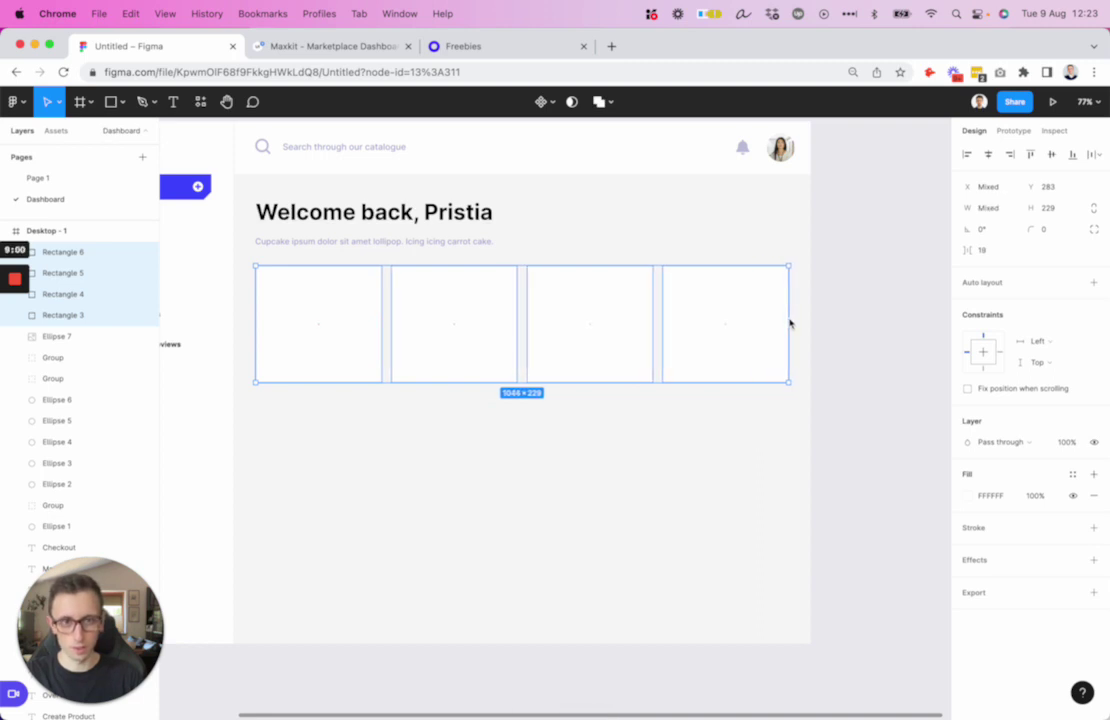
left_click(850, 329)
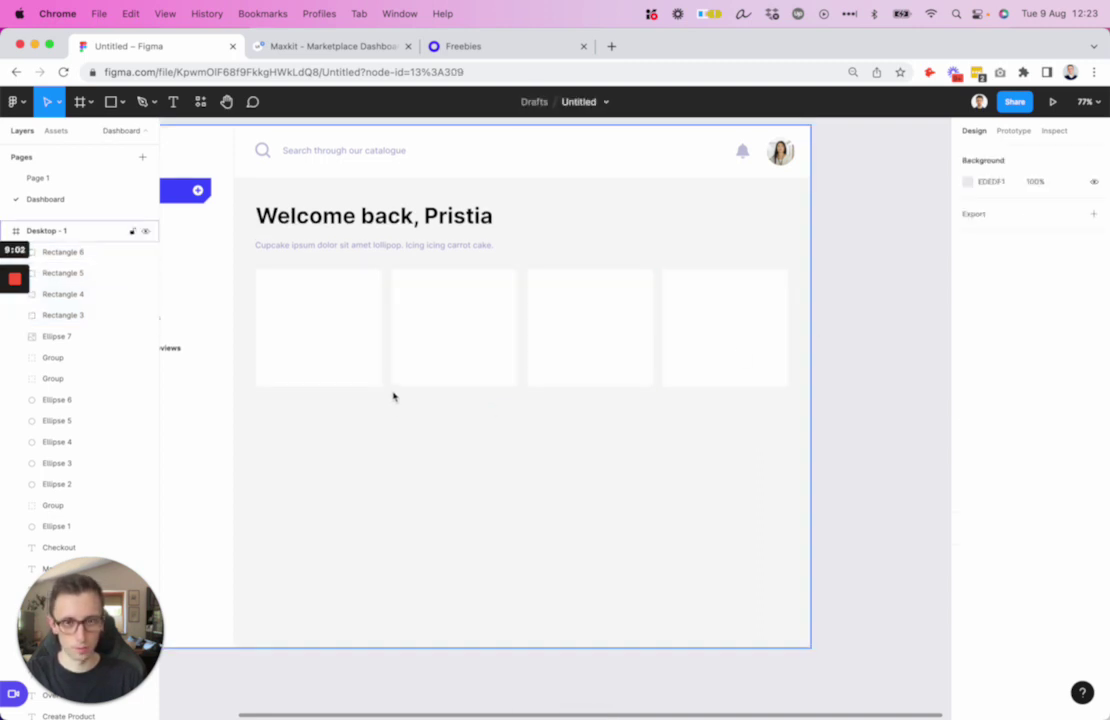
scroll(350, 372, "left", 3)
scroll(345, 300, "up", 5)
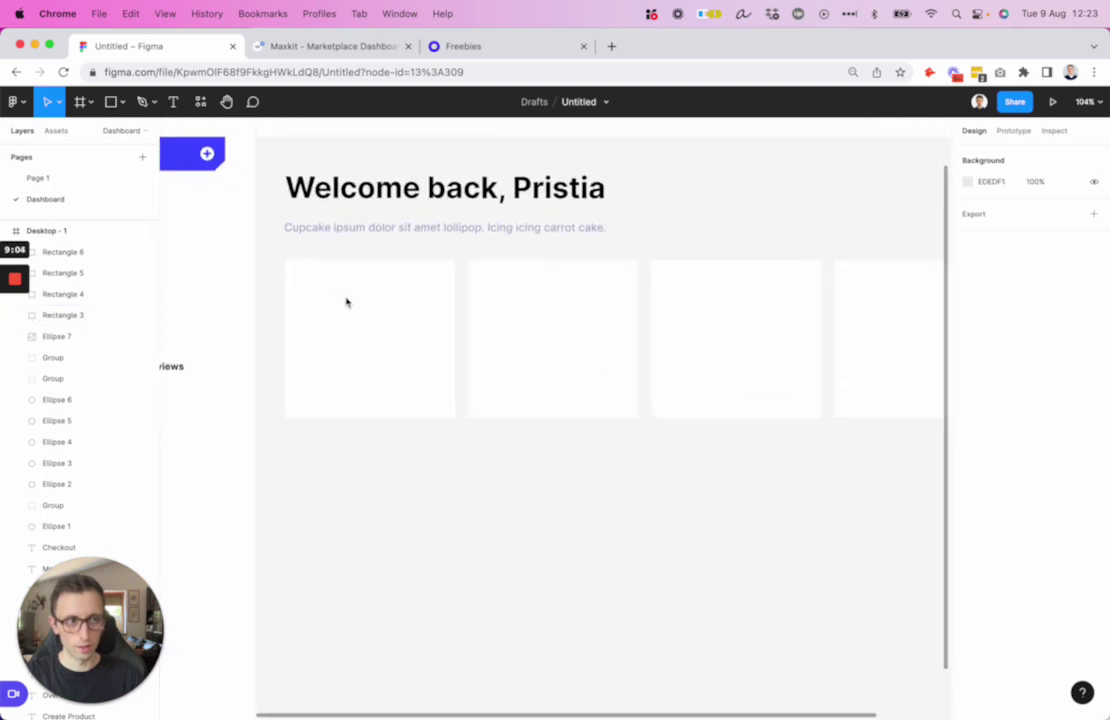
- Draw a 51 px circle in the first card's upper-left corner and fill it with the Create Product button's blue
key("o")
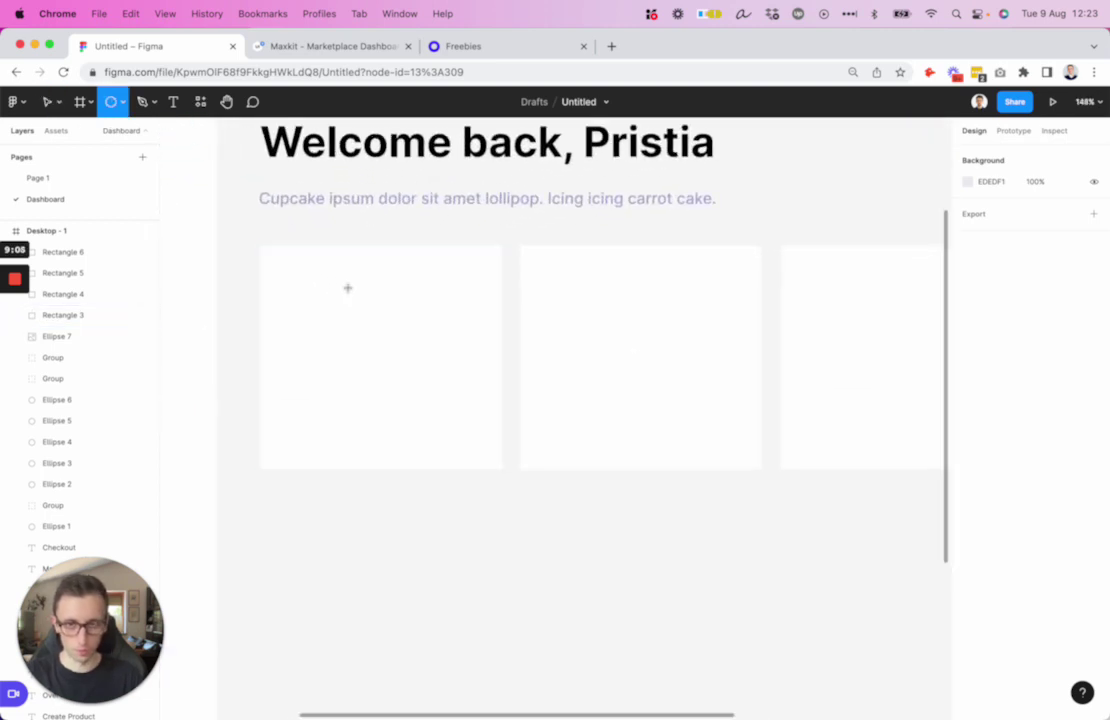
left_click_drag(281, 265, 325, 301)
scroll(323, 301, "down", 3)
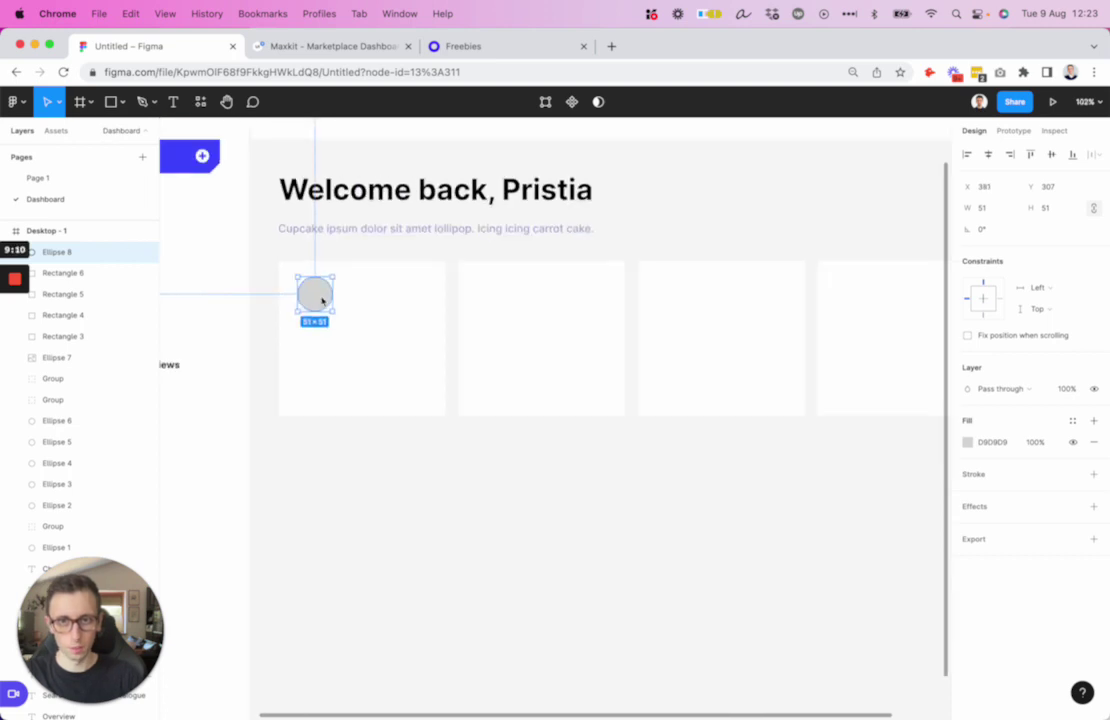
scroll(323, 301, "left", 3)
scroll(293, 184, "left", 1)
key("i")
left_click(426, 156)
scroll(466, 225, "right", 3)
- Duplicate the subtitle into the first card, change its text to "Test Sale" and place it beside the blue circle
left_click(568, 234)
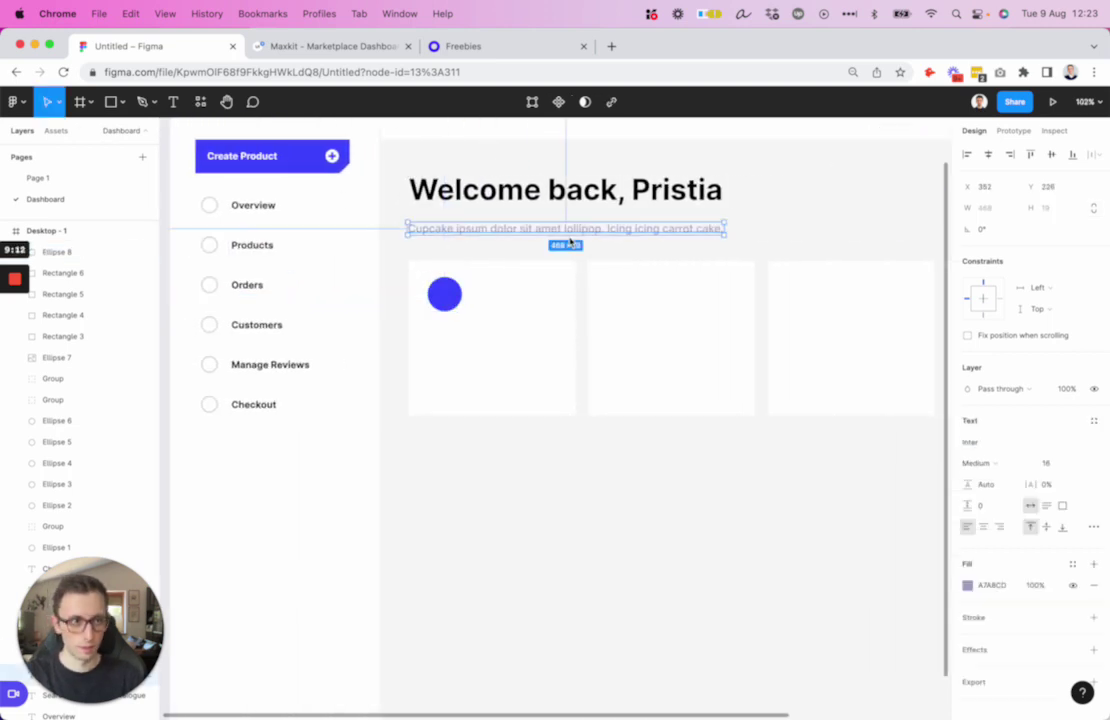
scroll(492, 233, "up", 3)
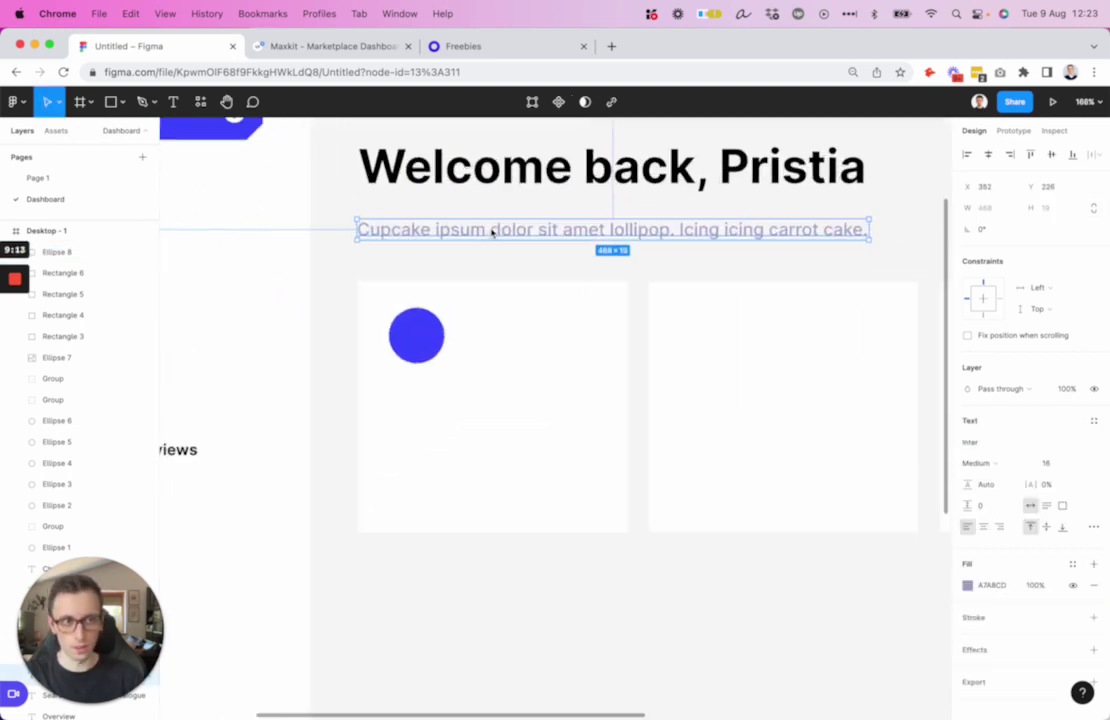
left_click(436, 342)
left_click(543, 240)
left_click_drag(543, 240, 578, 341)
key("alt")
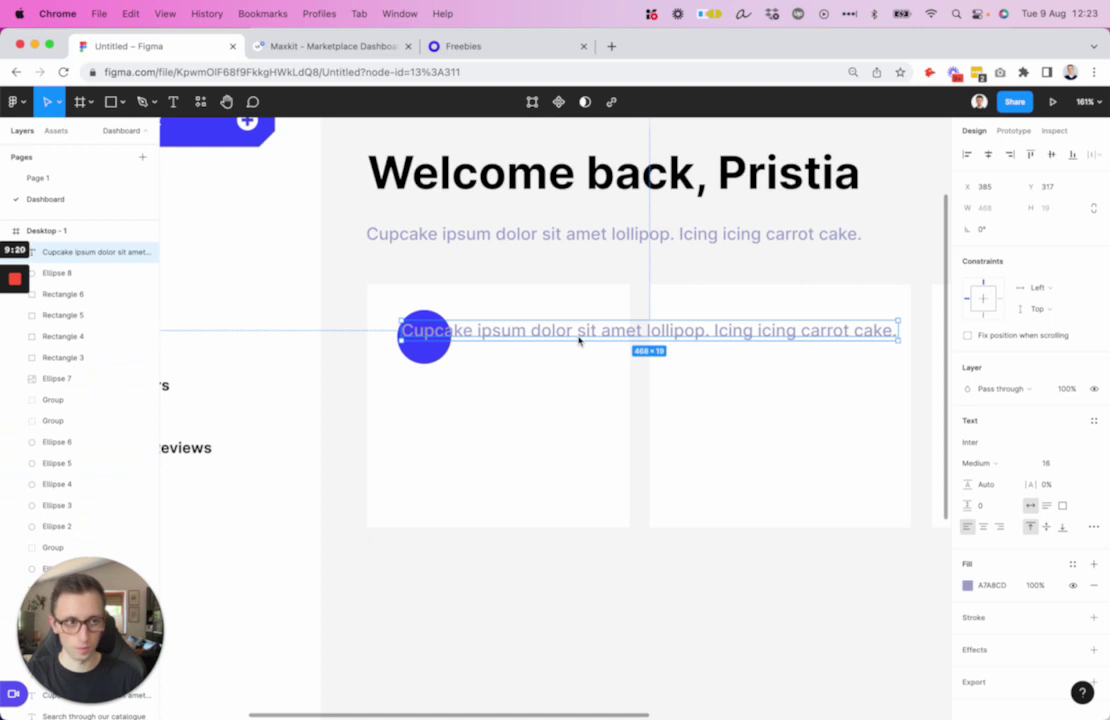
double_click(578, 340)
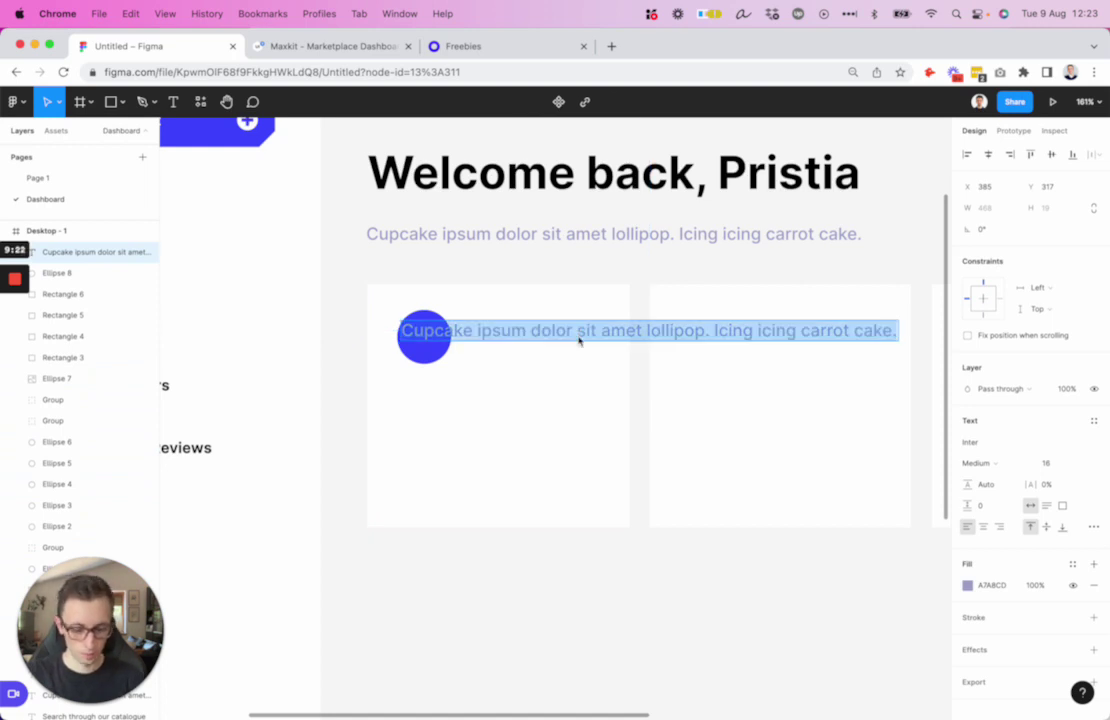
type("Test Sale")
key("Escape")
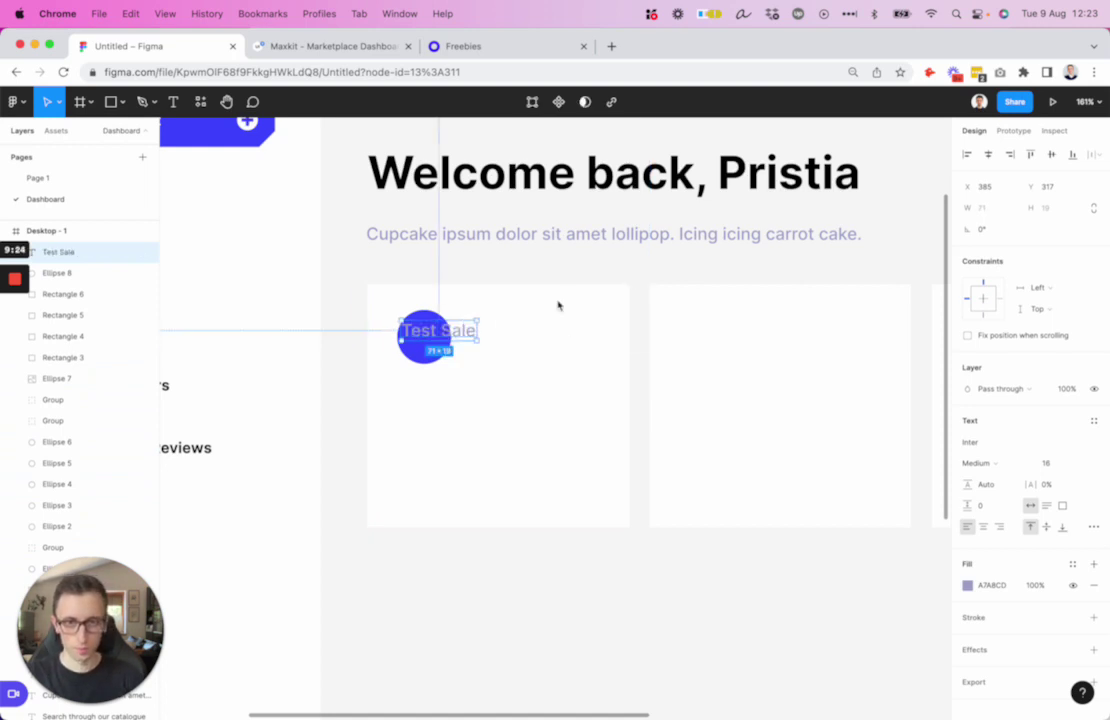
left_click_drag(425, 336, 491, 342)
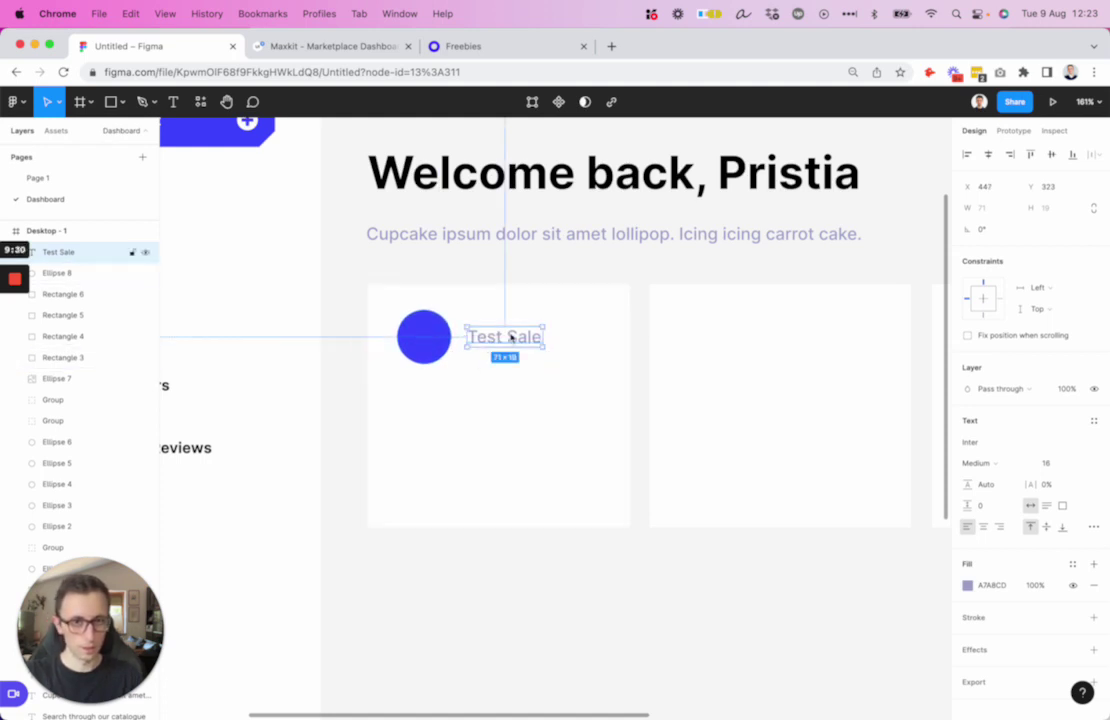
- Duplicate the "Test Sale" label below the circle, give it the welcome heading's style and change its text to "$241,632.09"
left_click_drag(511, 338, 436, 427)
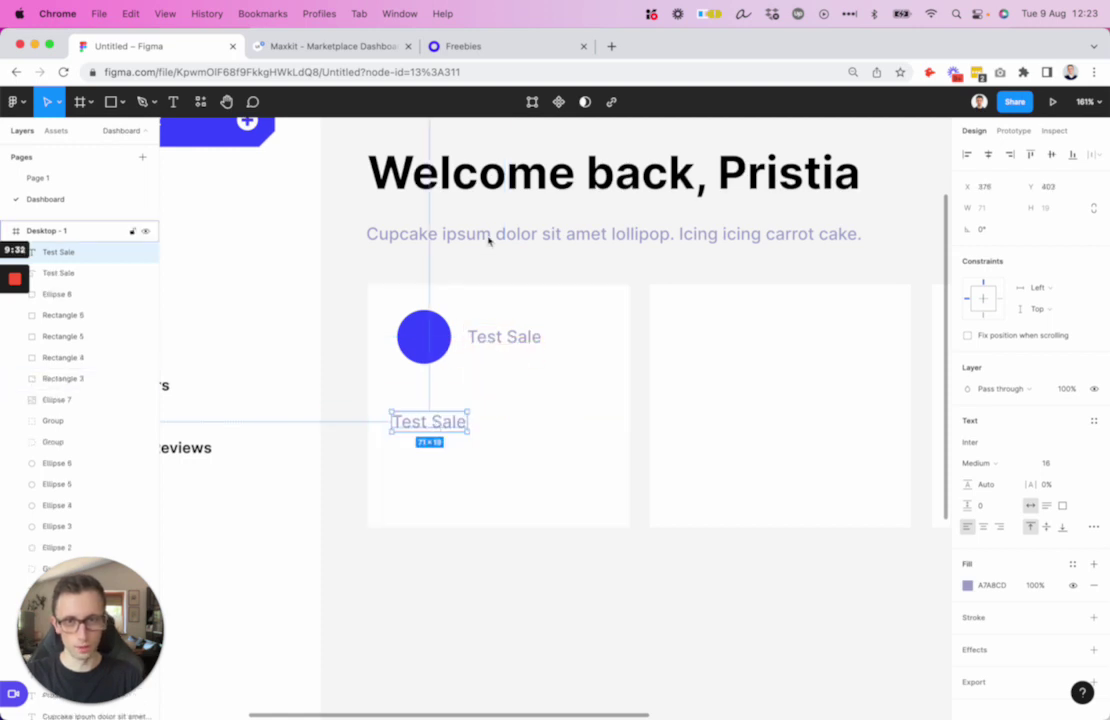
left_click(508, 193)
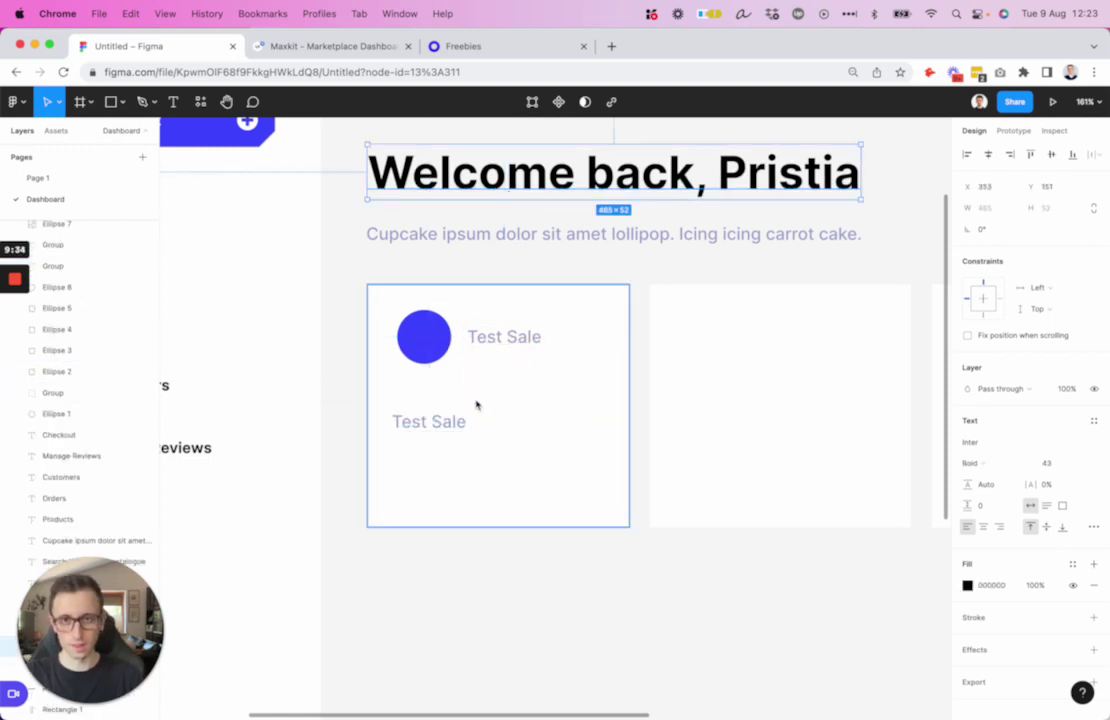
left_click(441, 425)
key("super+alt+v")
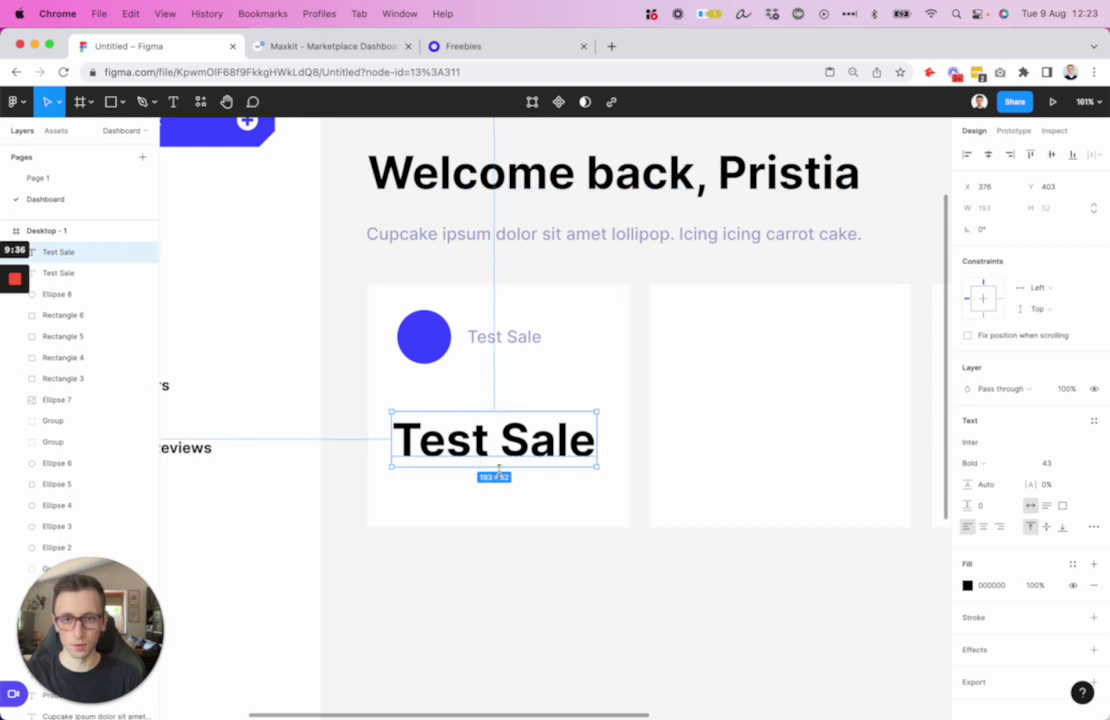
double_click(491, 443)
type("$")
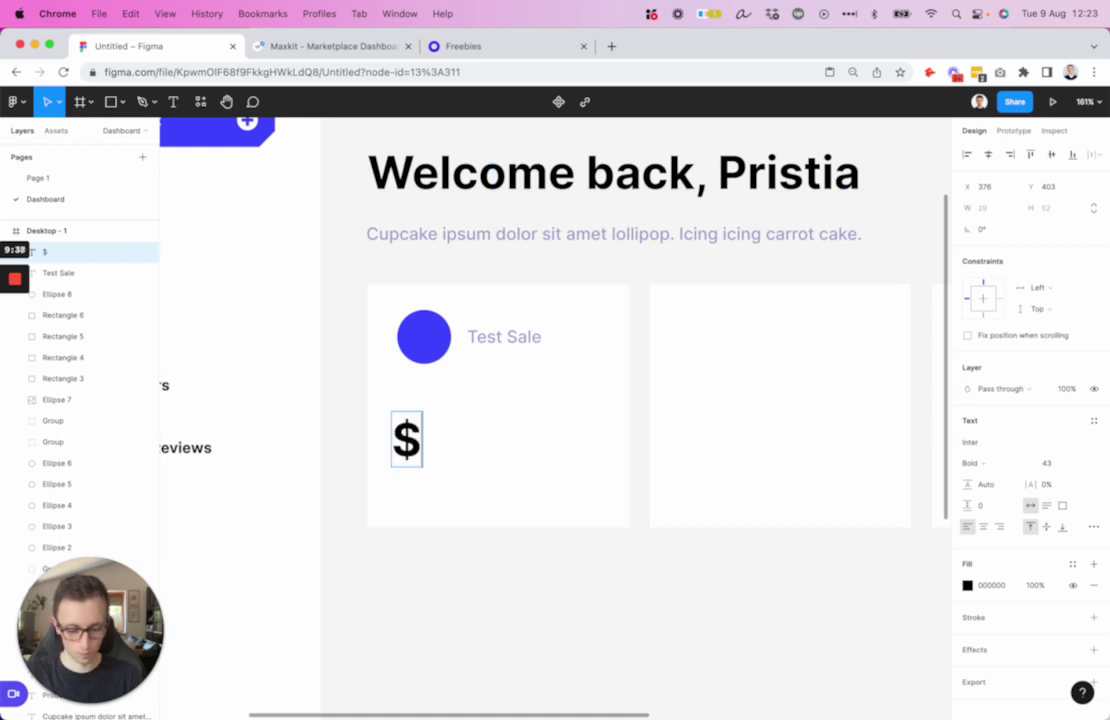
type("241,632")
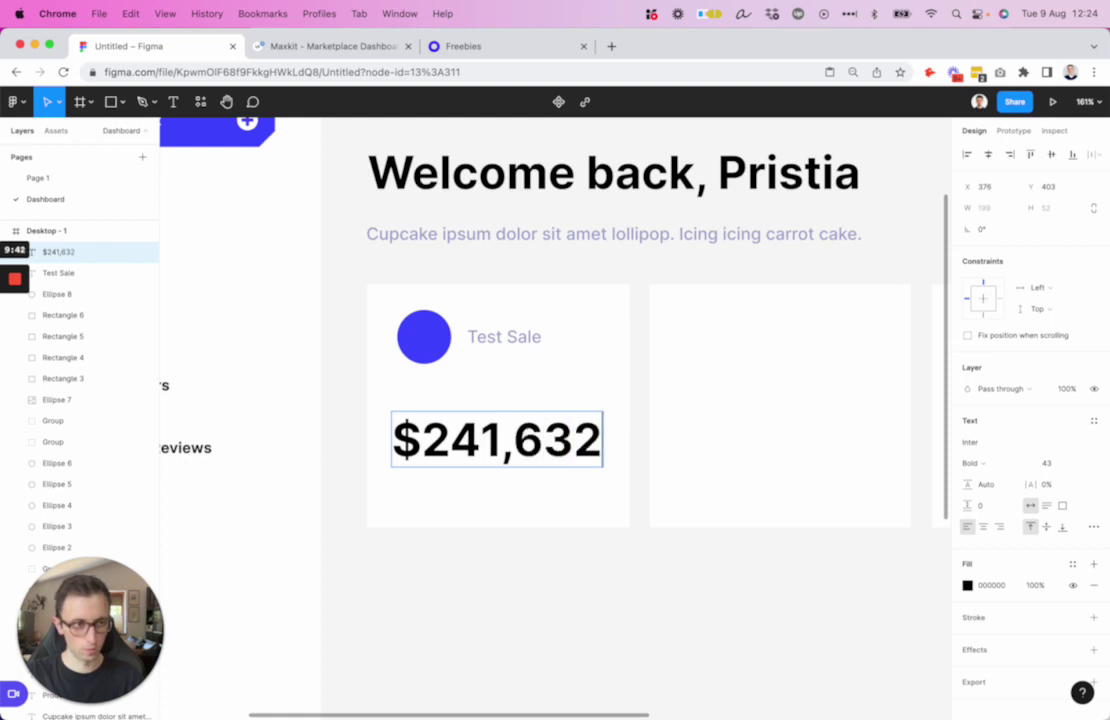
type(".09")
key("Escape")
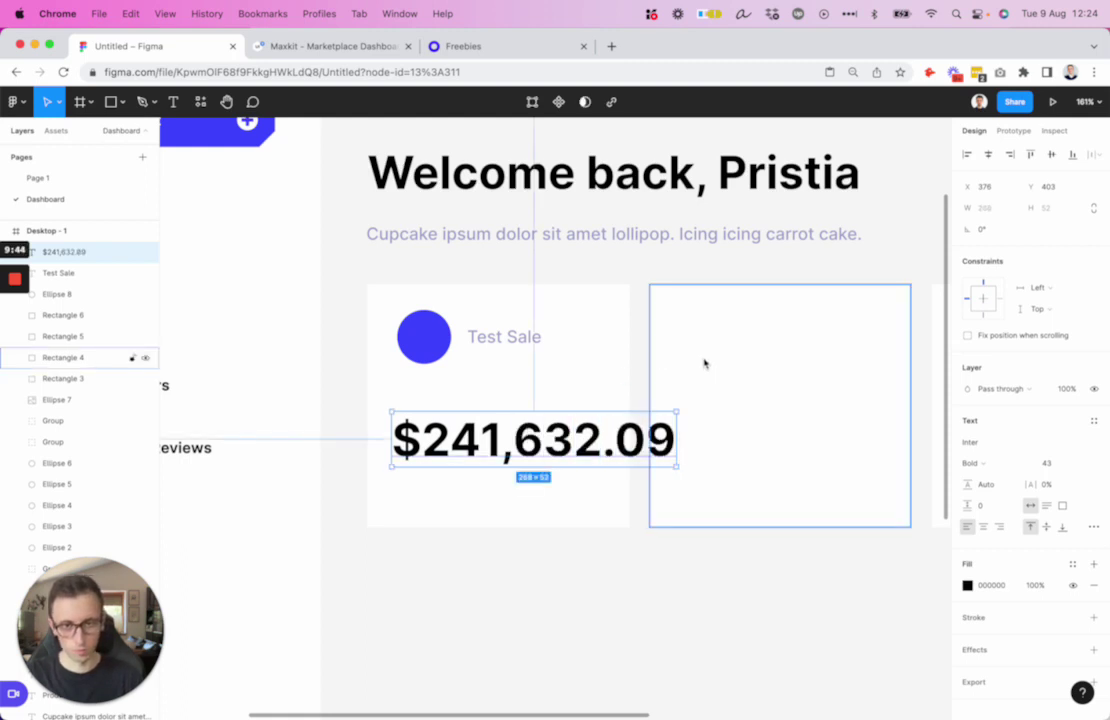
- Set the $241,632.09 text's font size to 30 and align it under the circle's left edge at X 381, Y 381
left_click(1062, 467)
key("shift+Down")
key("shift+Down")
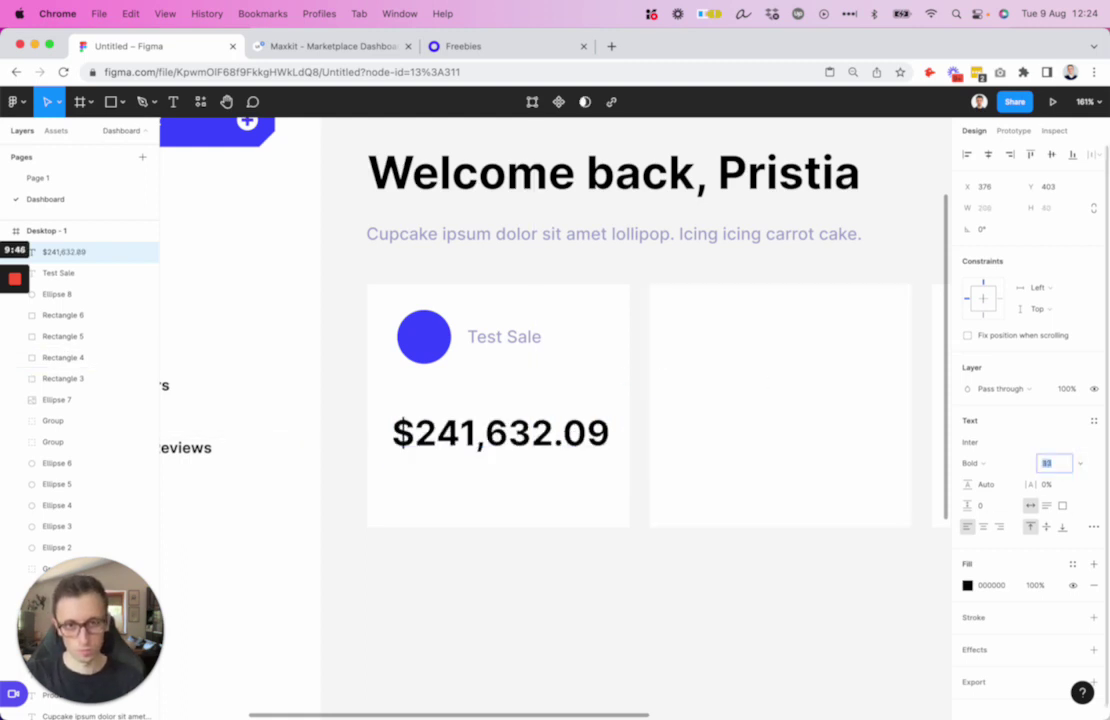
key("Up")
key("Up")
key("Up")
key("Up")
key("Up")
key("Up")
key("Up")
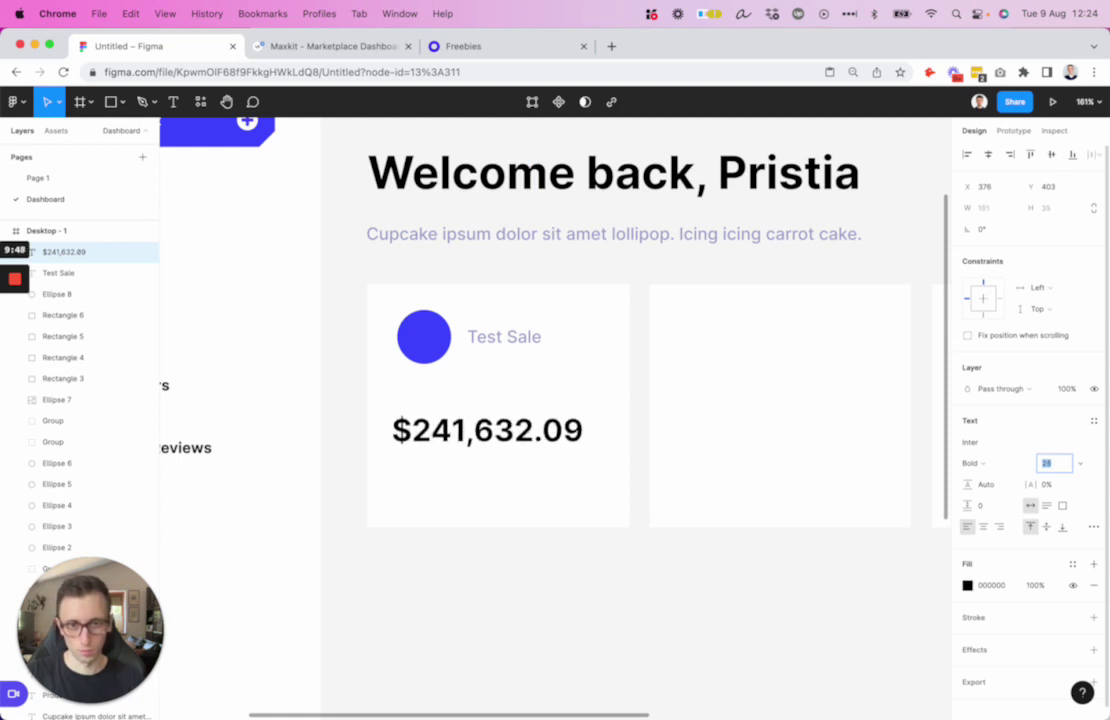
scroll(483, 443, "up", 1)
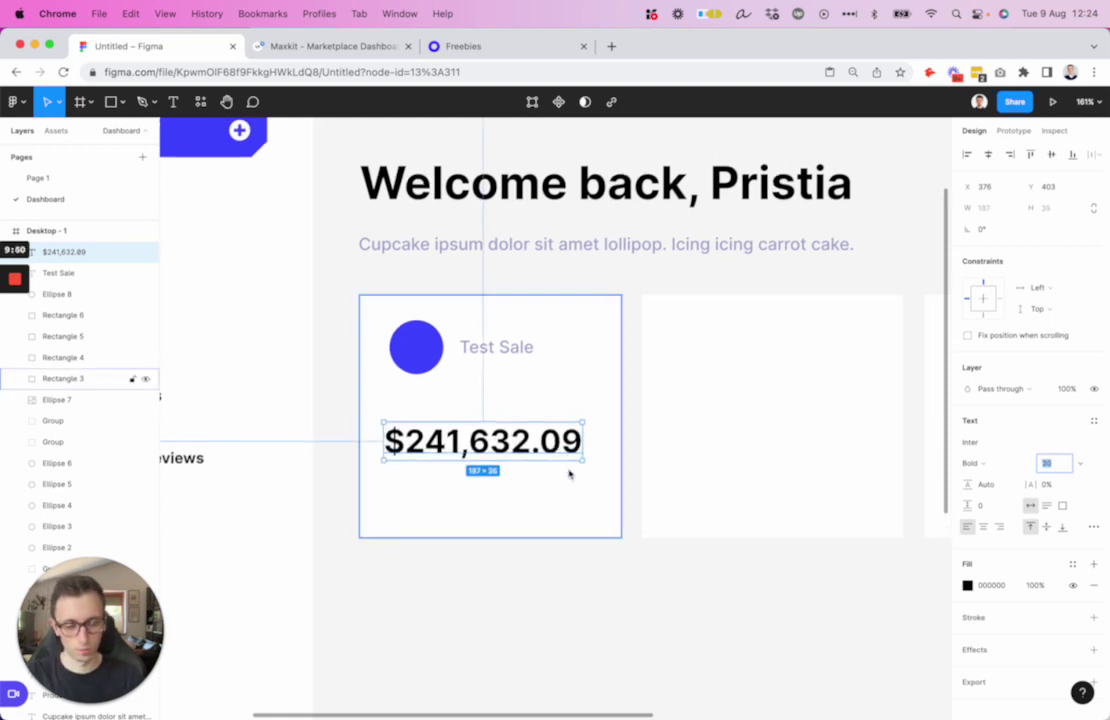
left_click_drag(484, 445, 493, 424)
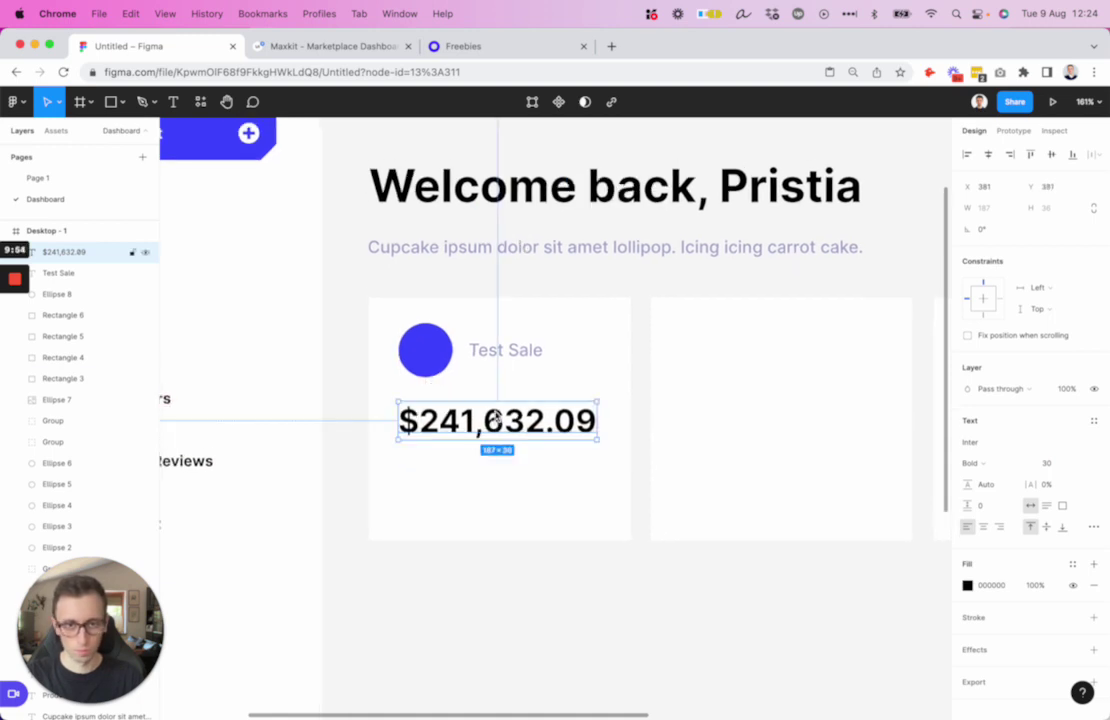
- Duplicate the "Test Sale" label below the amount, change its text to "25.5%" and place it at X 394, Y 436
left_click_drag(525, 357, 453, 472, "alt")
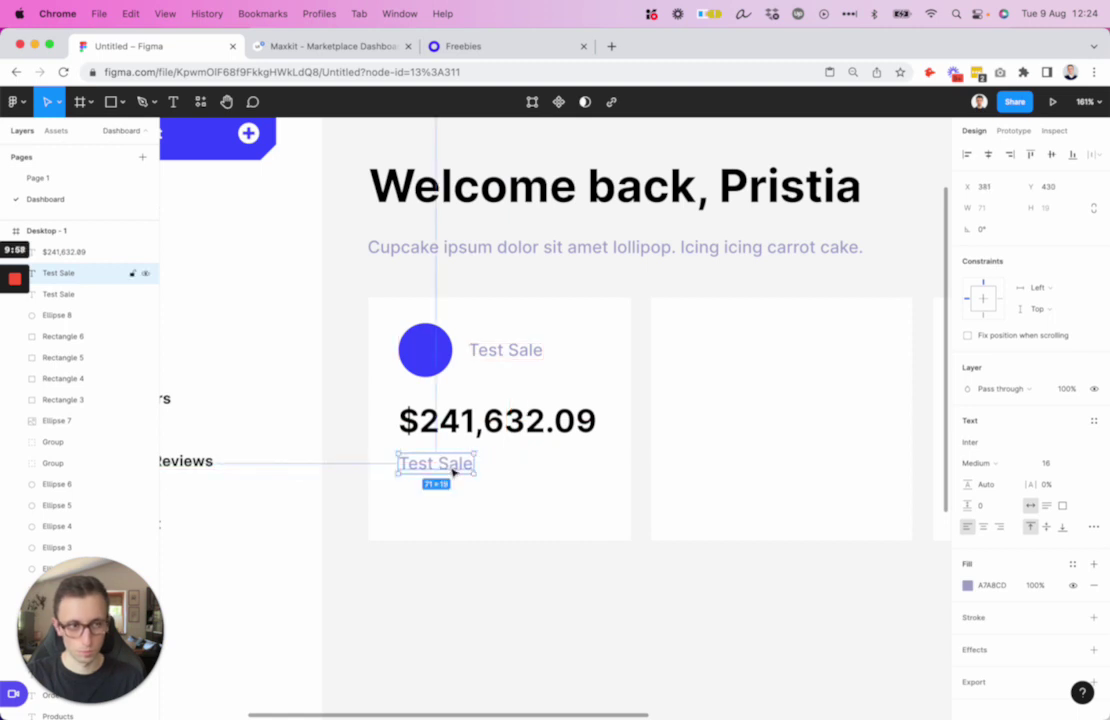
double_click(453, 472)
type("25.5%")
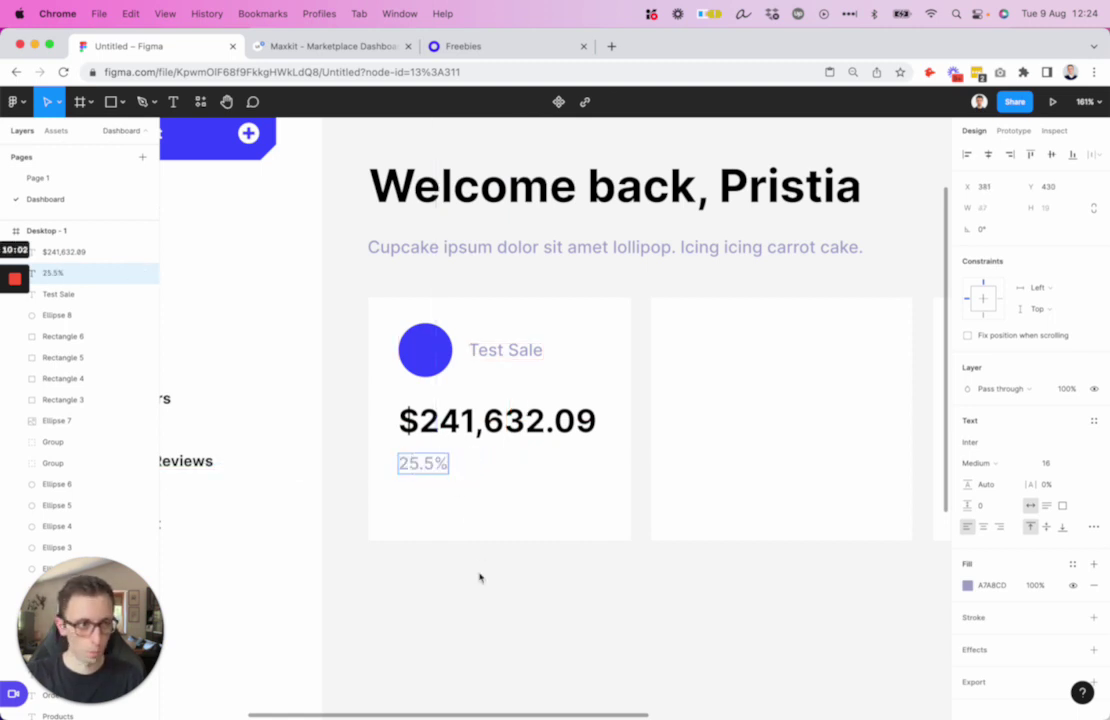
key("Escape")
scroll(538, 476, "down", 1)
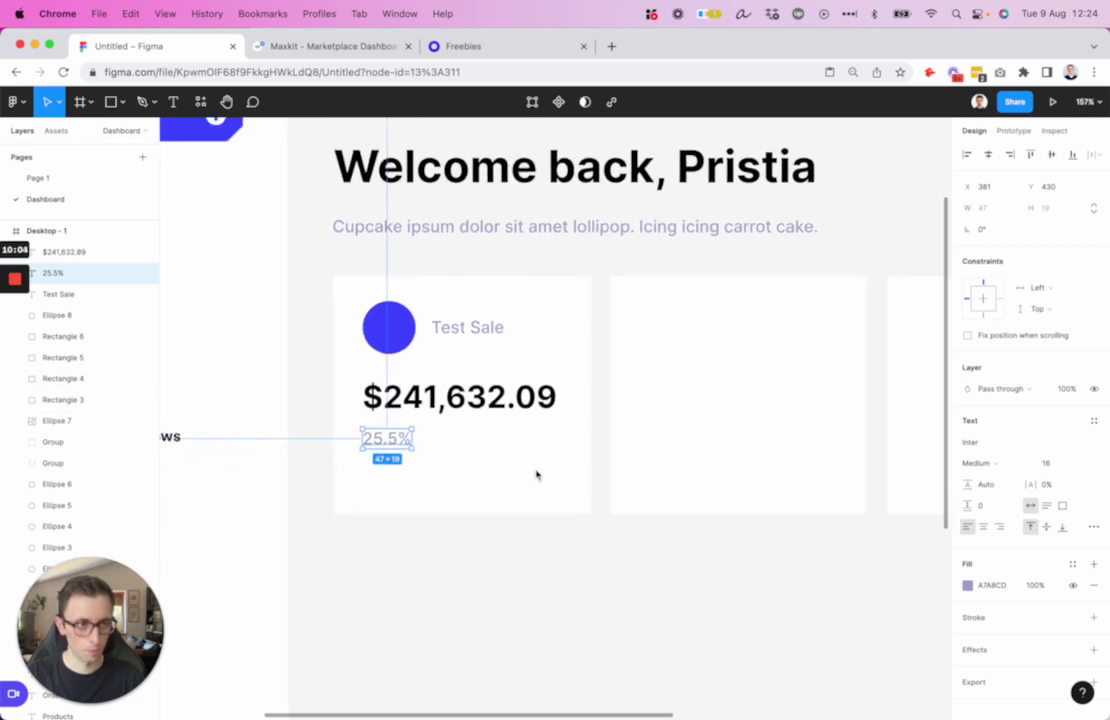
left_click_drag(395, 445, 408, 451)
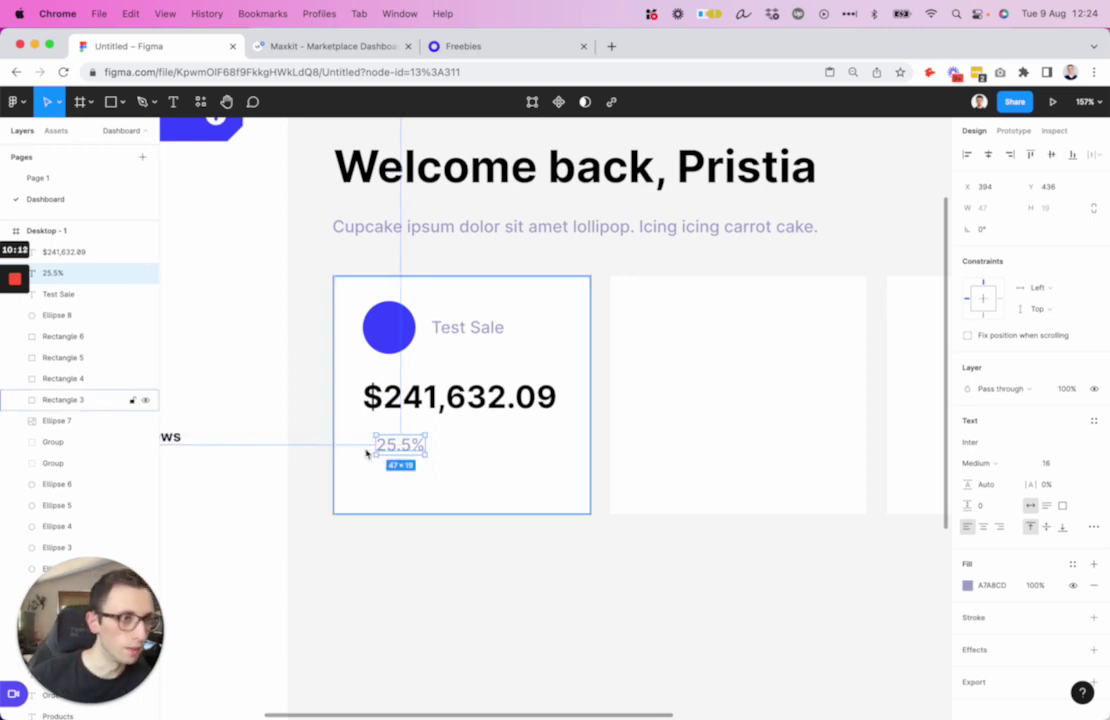
- Duplicate the "25.5%" text to its right and change the copy's text to "Primary"
left_click_drag(395, 447, 466, 447, "alt")
double_click(465, 443)
type("Primary")
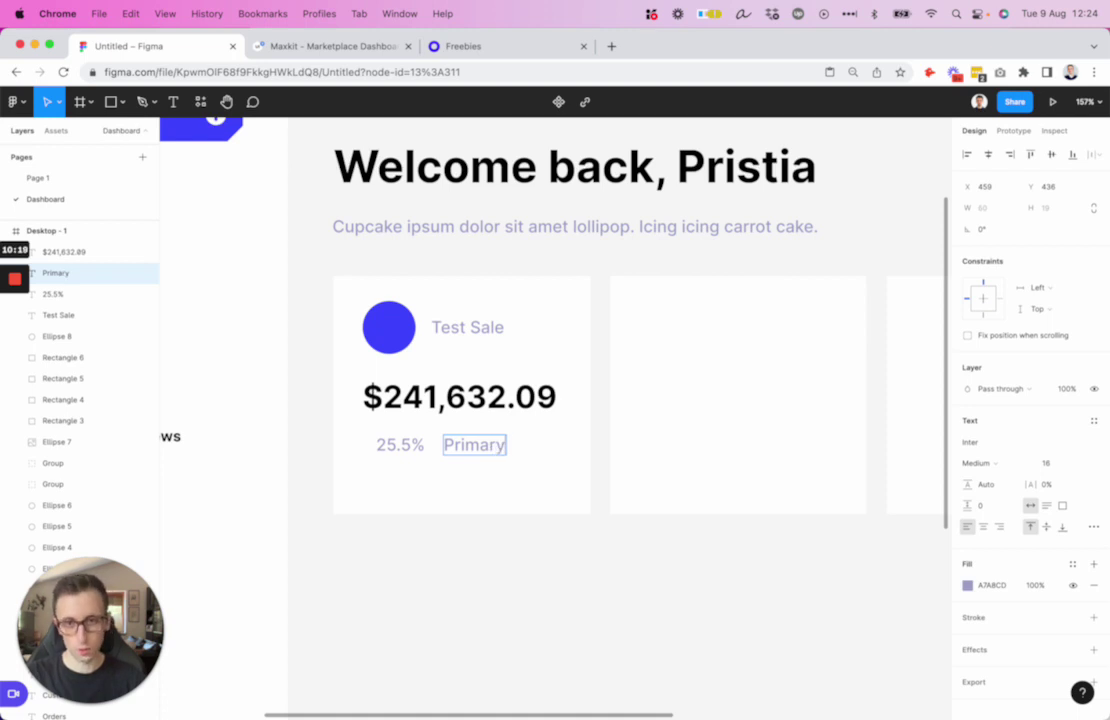
left_click(503, 564)
left_click(503, 564)
- Add a "|" separator copied from the "Primary" text between it and "25.5%", and shift "Primary" right to X 470
left_click_drag(480, 448, 466, 451, "alt")
double_click(458, 447)
type("|")
left_click(442, 447)
left_click(433, 448)
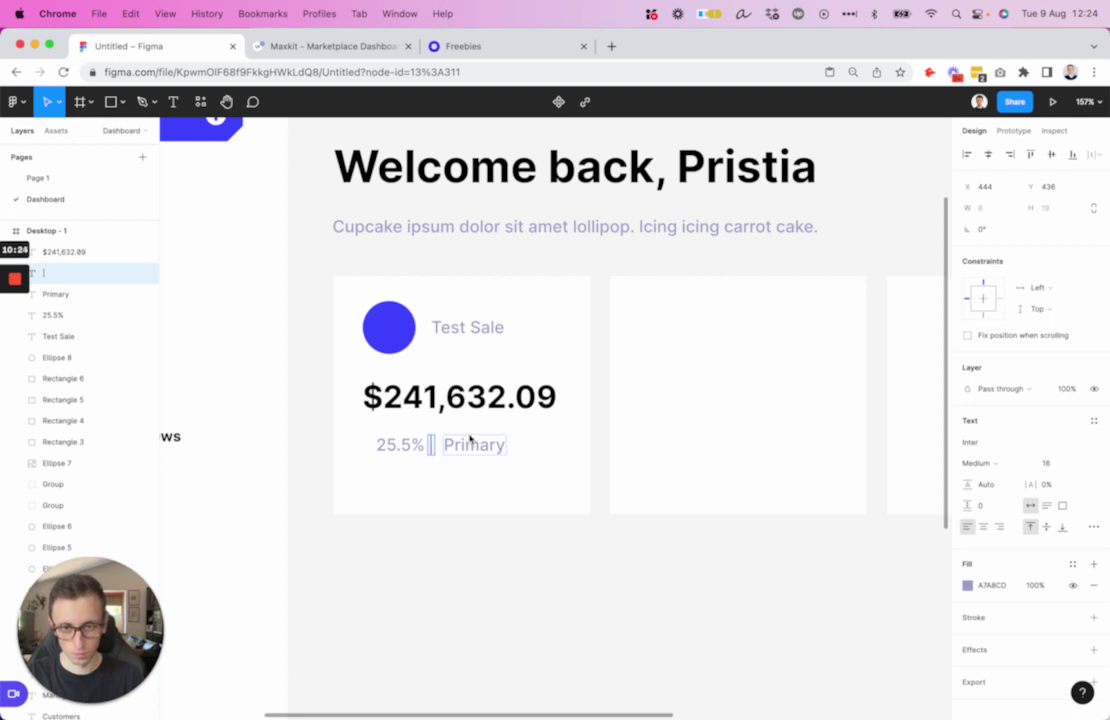
left_click_drag(432, 446, 474, 448)
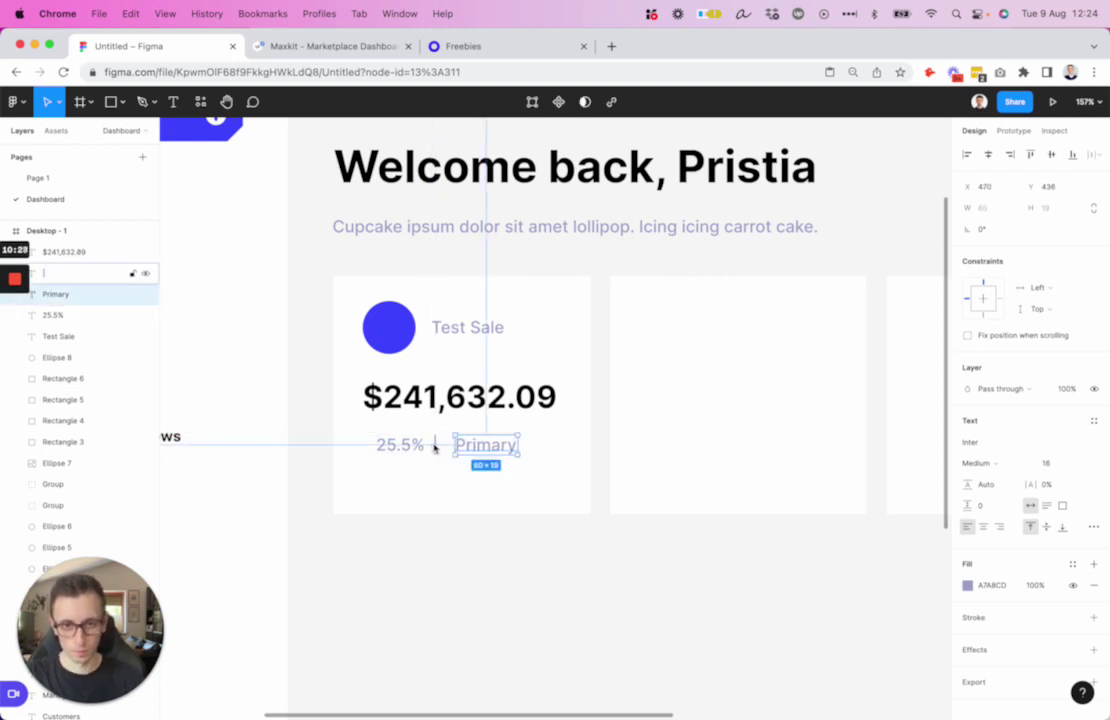
- Distribute "25.5%", "|" and "Primary" evenly in the horizontal direction, group them and centre the group horizontally on the first card
left_click(434, 448, "shift")
left_click(419, 449, "shift")
left_click(1093, 155)
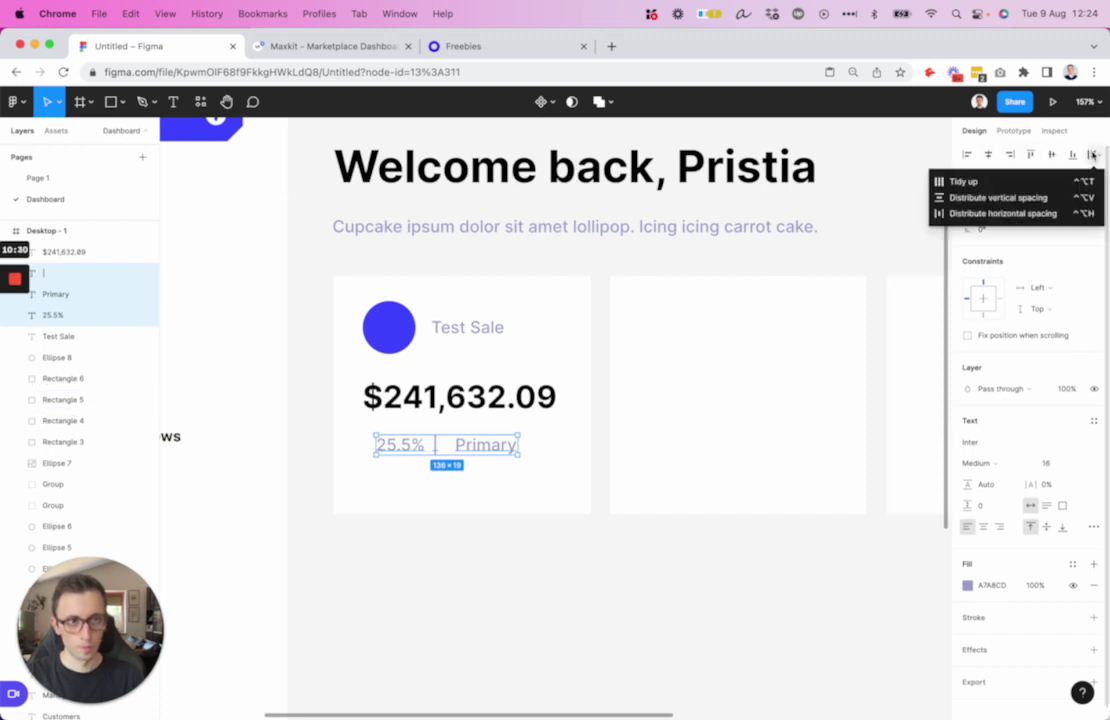
left_click(1020, 212)
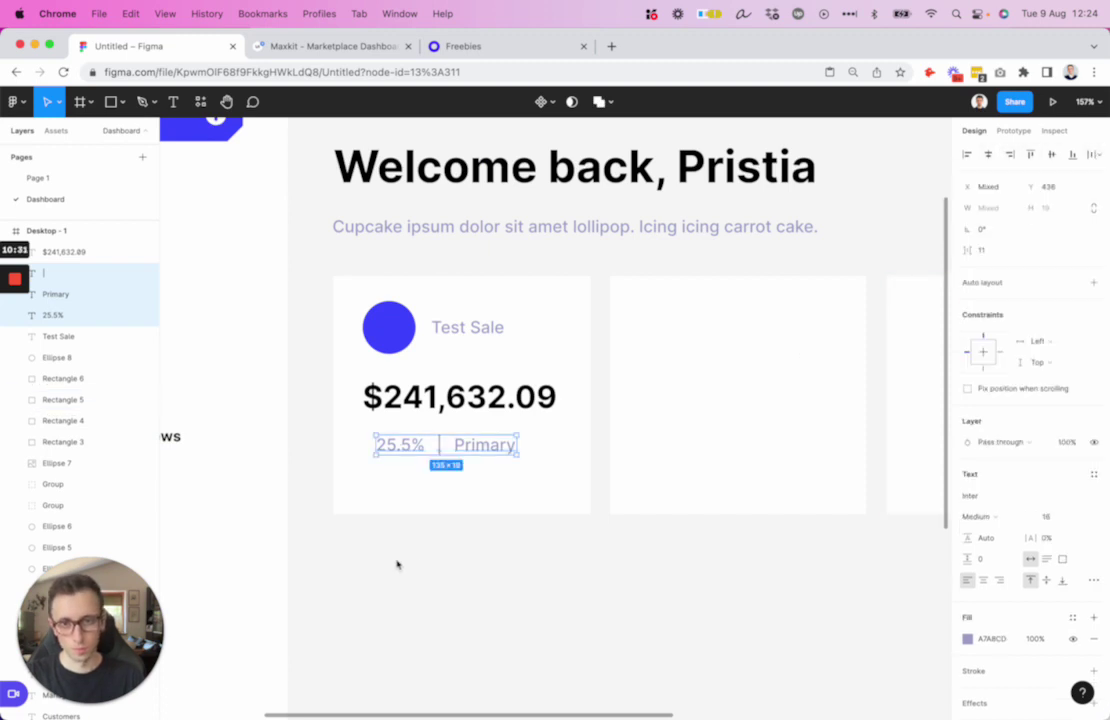
key("super+g")
left_click(448, 508, "shift")
left_click(988, 154)
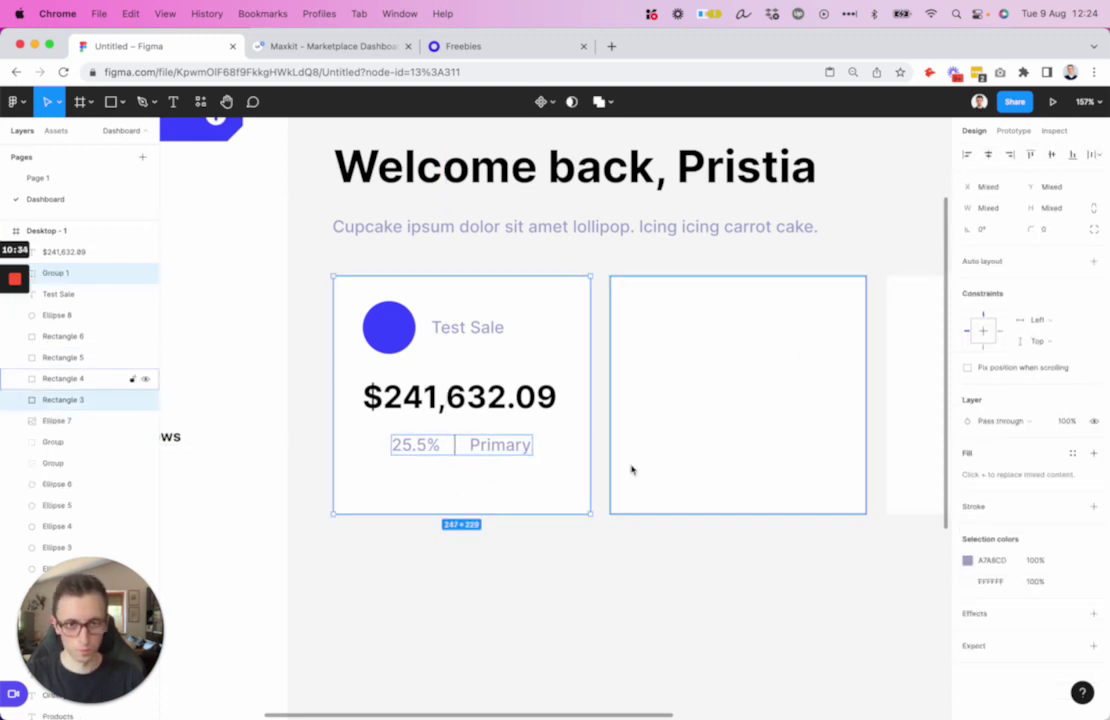
- Nudge the $241,632.09 text up slightly and shift the "25.5% | Primary" group left to start under the amount's left edge
left_click(486, 448)
left_click(487, 414)
left_click_drag(487, 410, 488, 415)
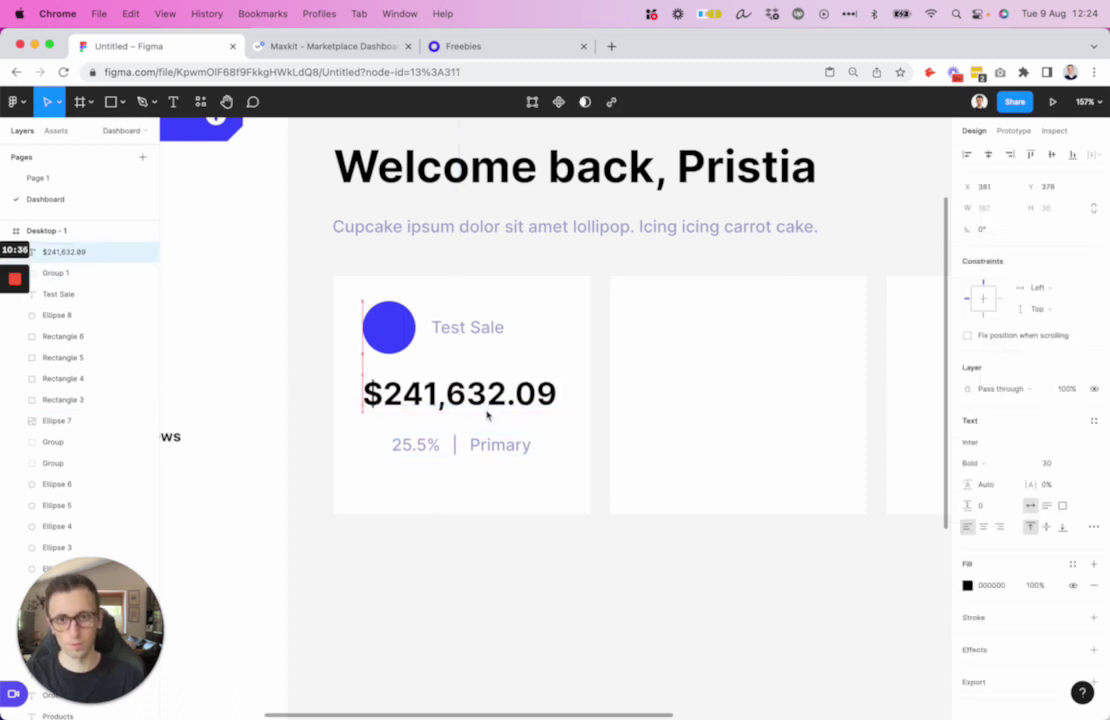
left_click(570, 245)
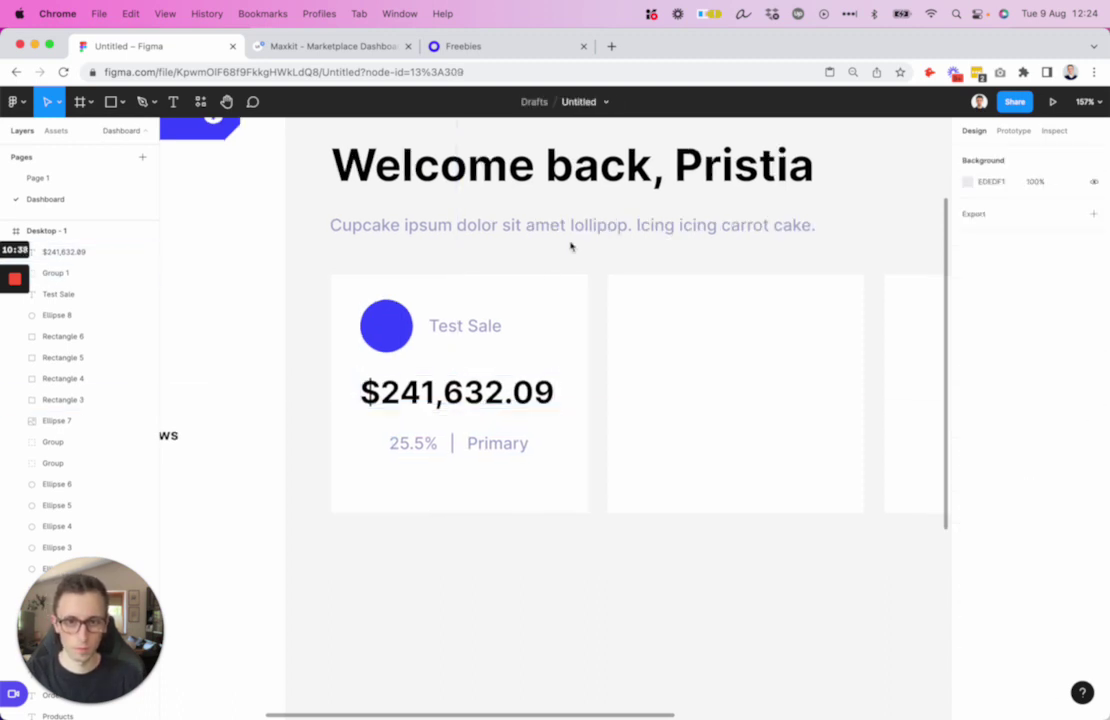
left_click_drag(484, 438, 459, 443)
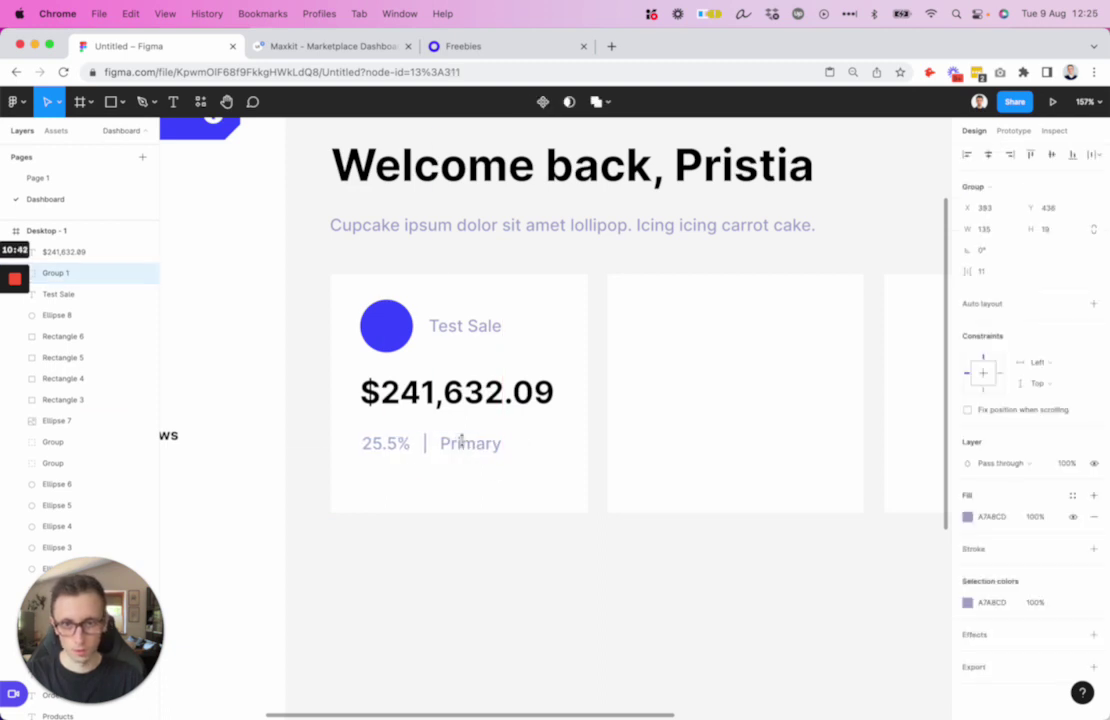
- Shrink the blue circle in the first card to 49 × 49 px
left_click(500, 490)
scroll(512, 515, "down", 2)
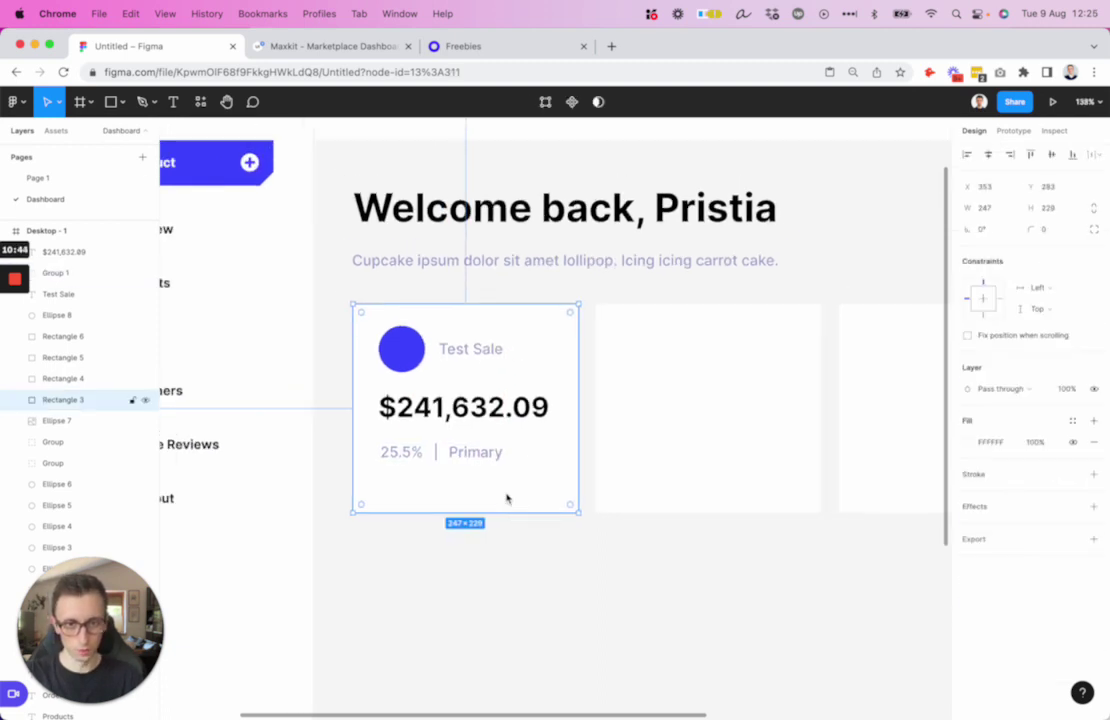
left_click(410, 351)
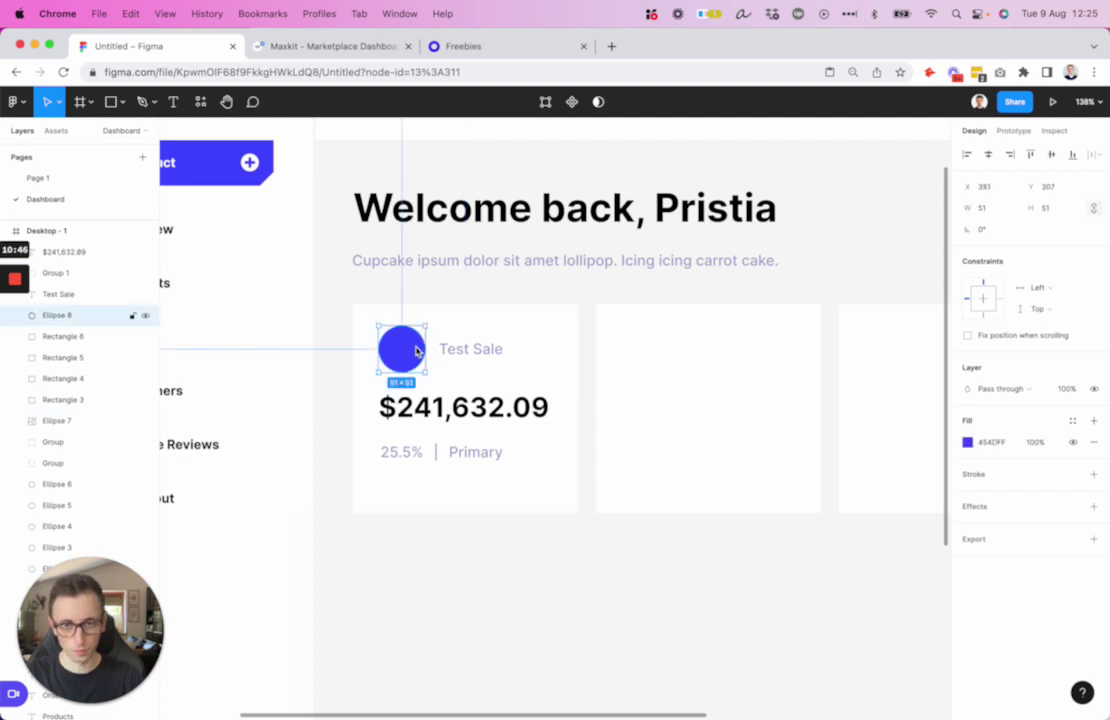
left_click_drag(424, 351, 422, 350)
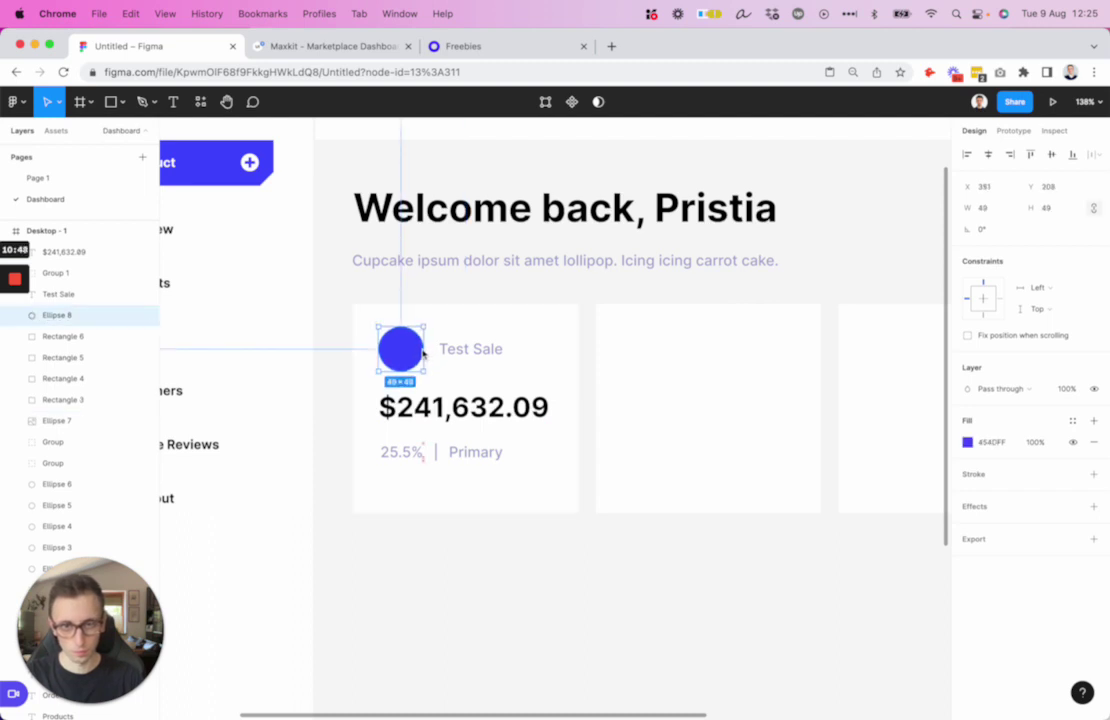
- Switch to Nucleo, search for "analytics" and place the small three-bar statistics icon onto the first card's blue circle
left_click(160, 704)
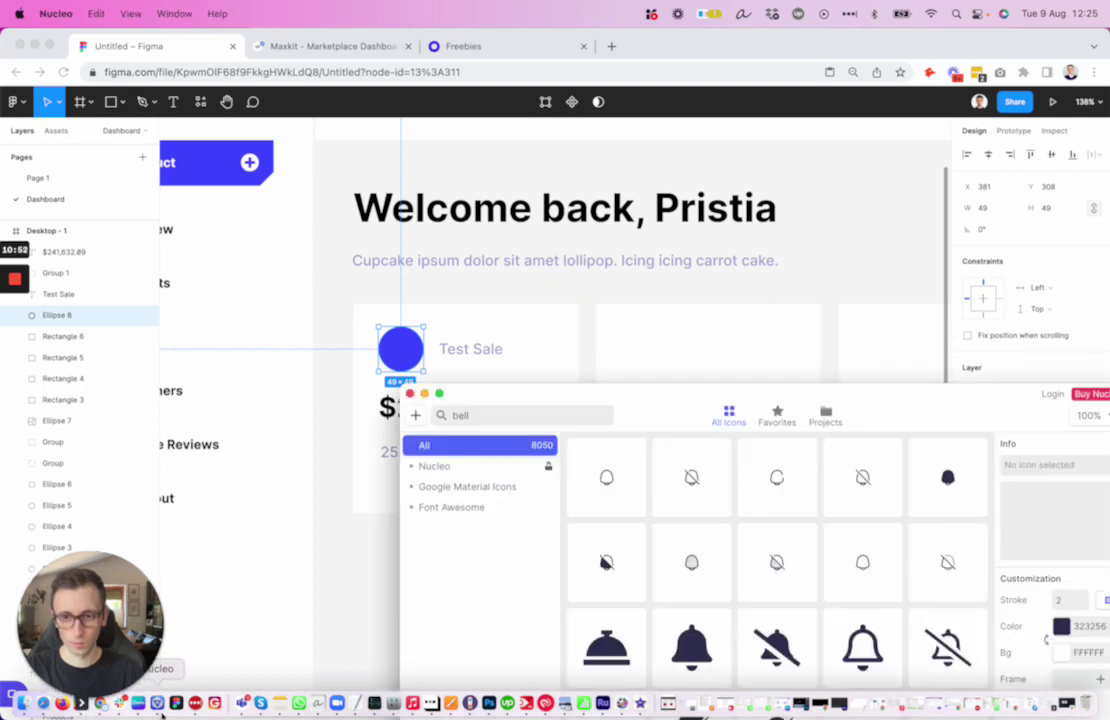
key("super+a")
type("analytics")
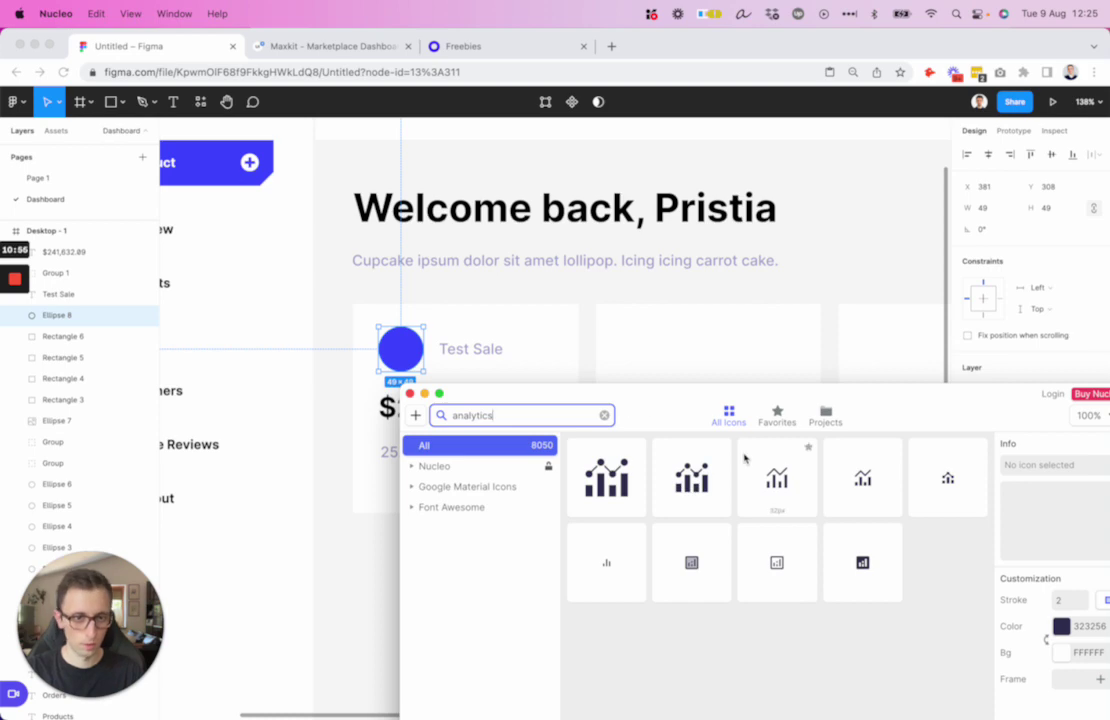
left_click_drag(623, 558, 401, 350)
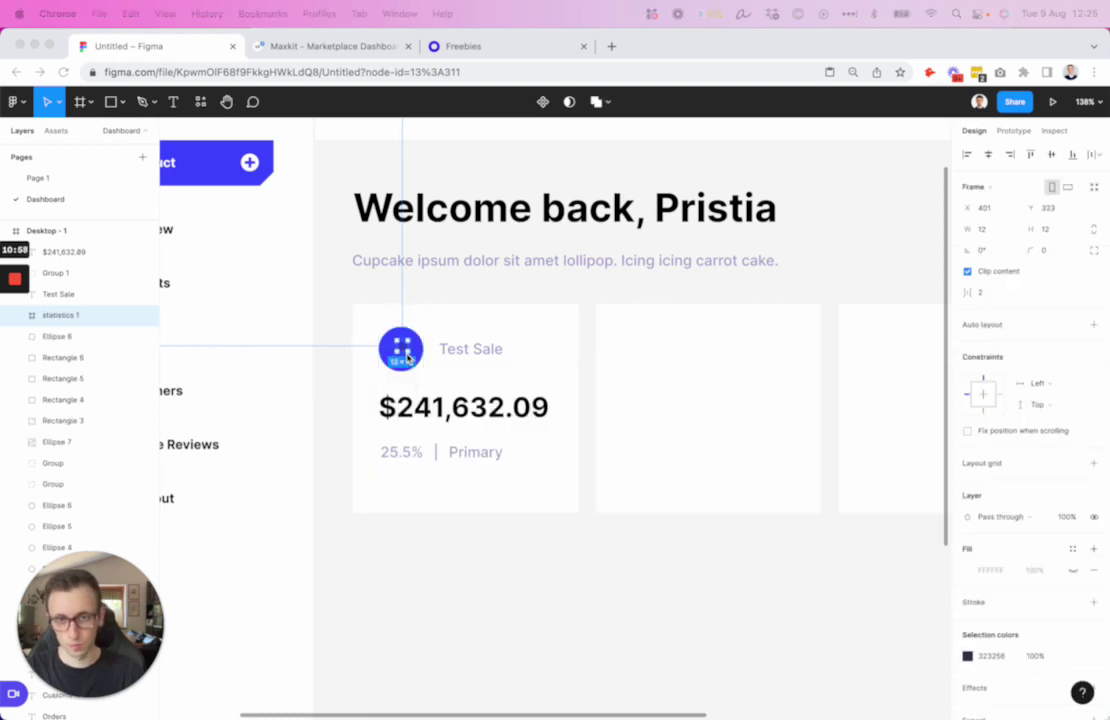
- Scale the statistics icon up to about 20 × 20 px and centre it within the blue circle
scroll(401, 350, "up", 5)
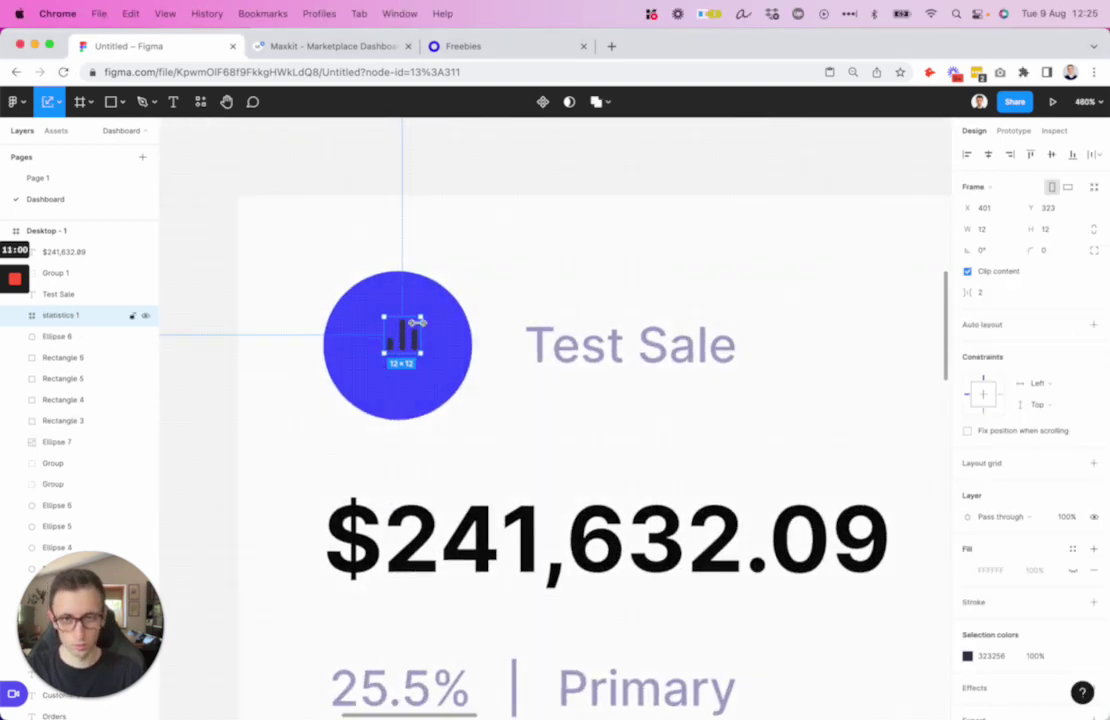
left_click_drag(418, 318, 436, 300)
left_click_drag(402, 340, 399, 349)
- Remove the frame around the statistics icon and recolour its bars white (FFFFFF) using a sampled colour
key("super+shift+g")
key("i")
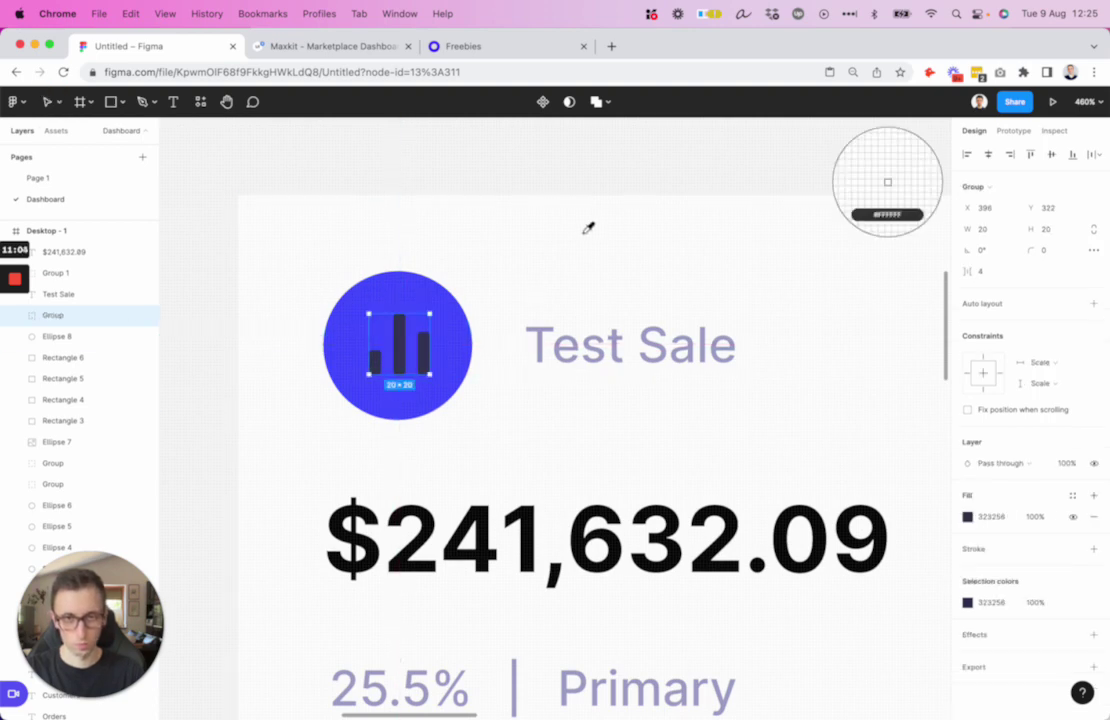
left_click(590, 238)
key("shift+0")
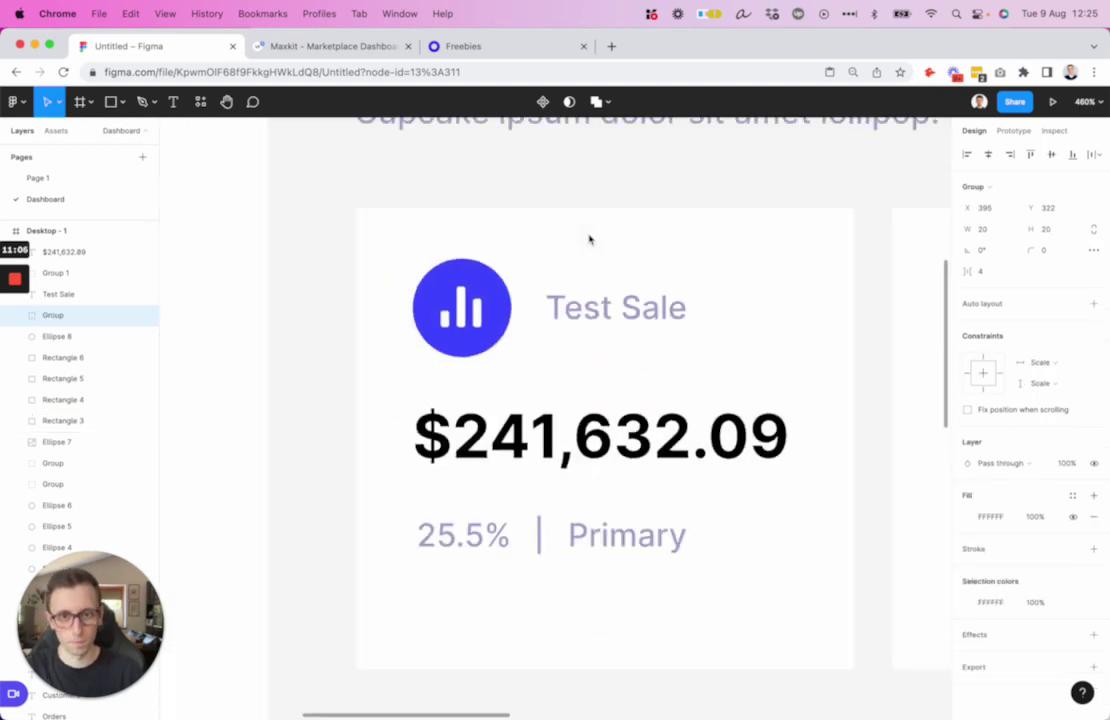
left_click(602, 194)
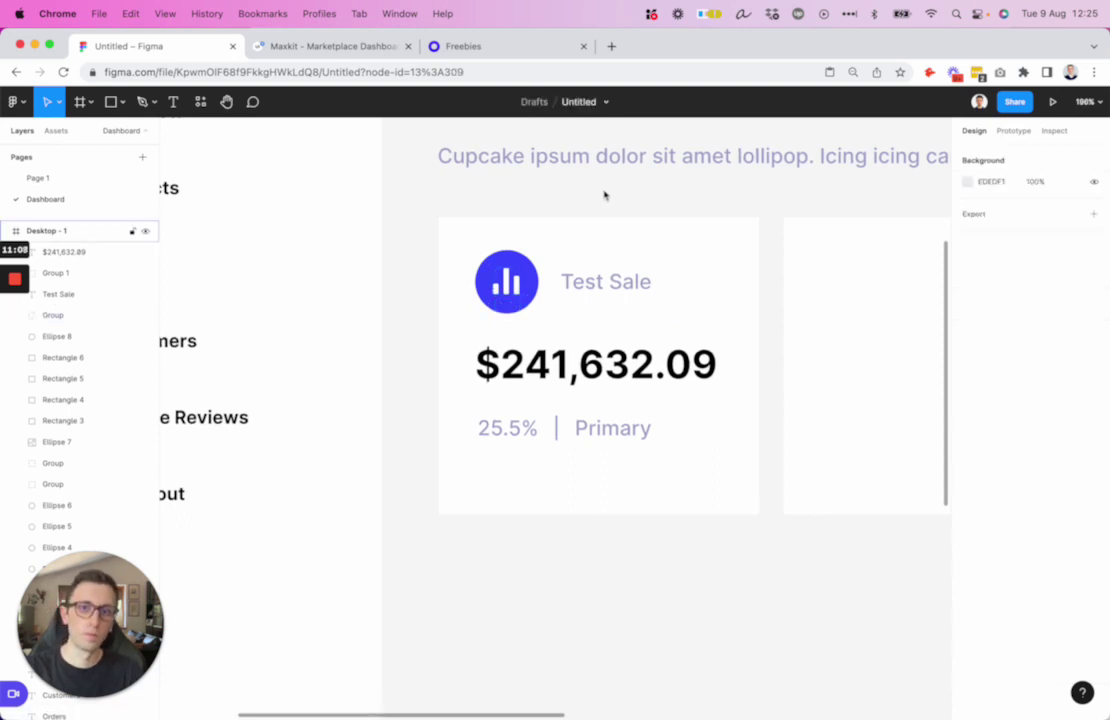
- Reduce the height of all four white card rectangles to 217 px
scroll(605, 193, "right", 5)
left_click(421, 379)
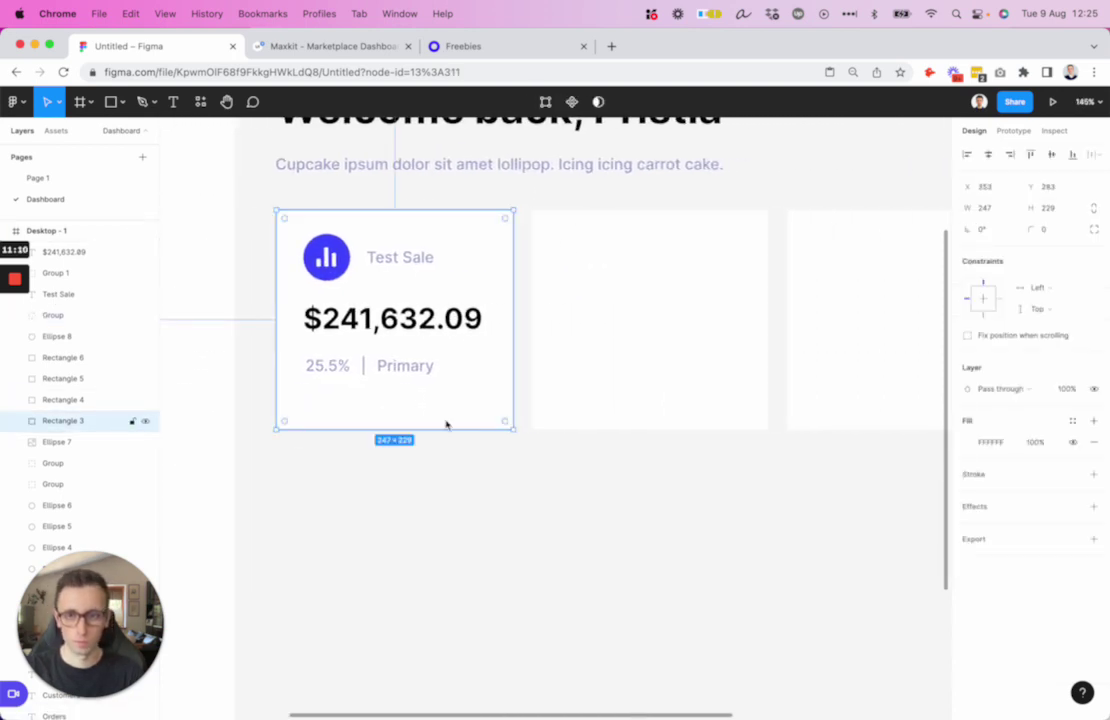
scroll(446, 424, "down", 3)
left_click_drag(439, 476, 910, 434)
scroll(847, 458, "right", 2)
scroll(776, 446, "up", 2)
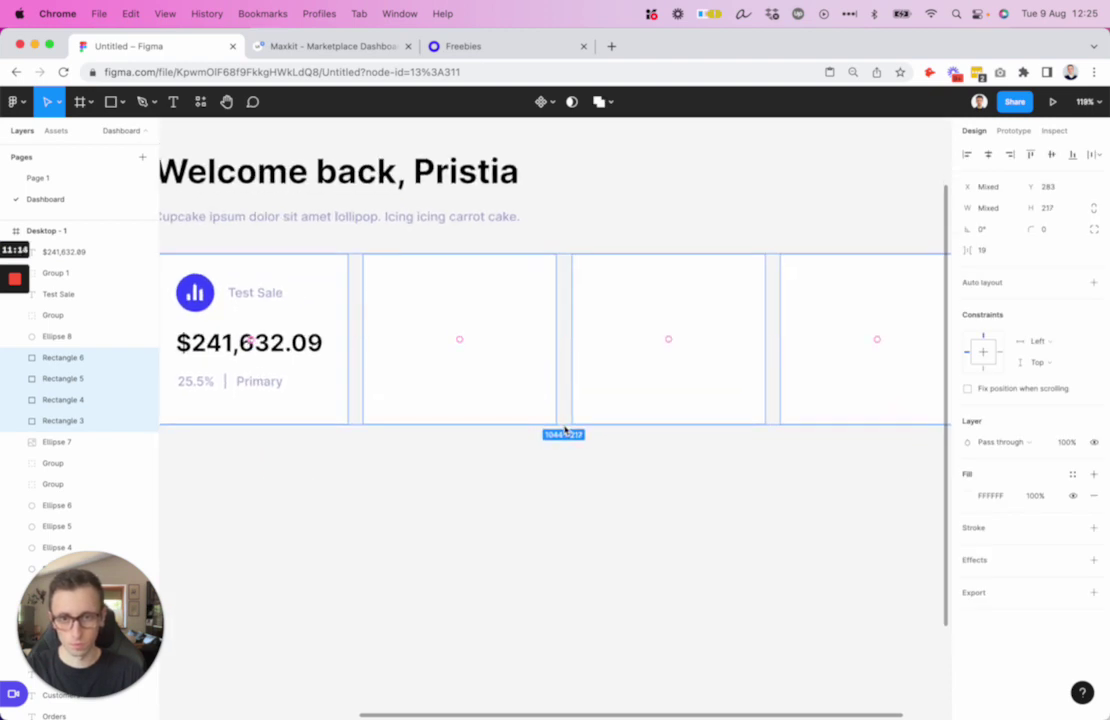
left_click(522, 459)
- Lower the "25.5% | Primary" group to 26 px below the $241,632.09 amount, and shift both slightly down
scroll(522, 459, "left", 2)
left_click(229, 360)
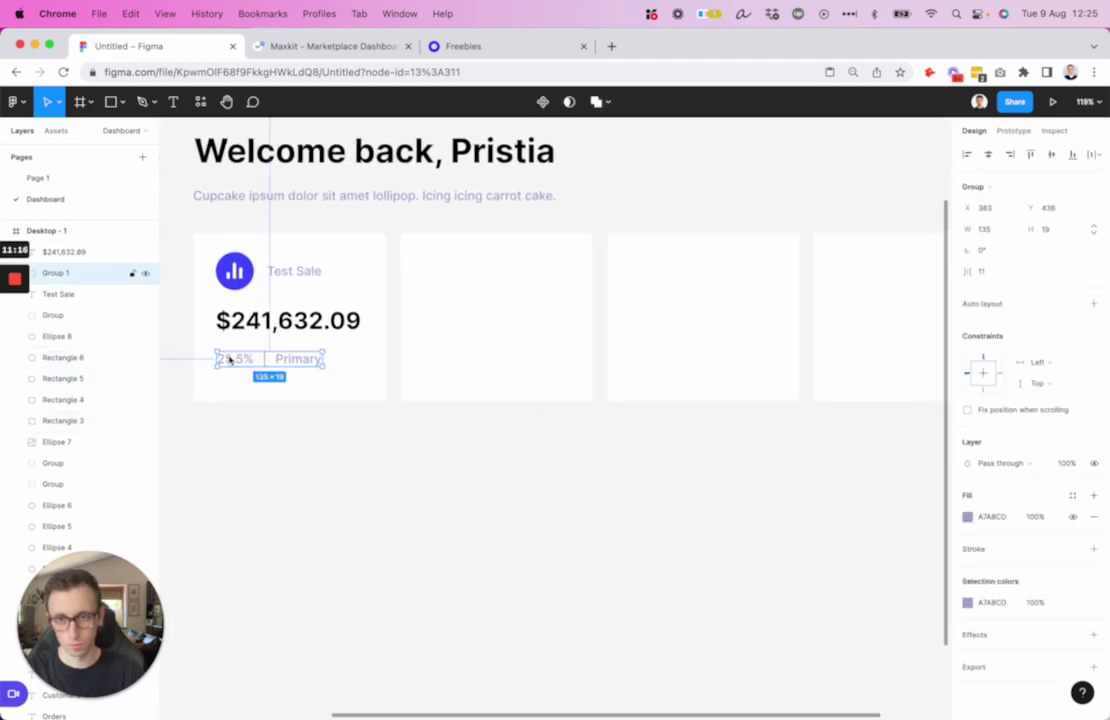
left_click_drag(262, 372, 263, 373)
left_click(289, 320, "shift")
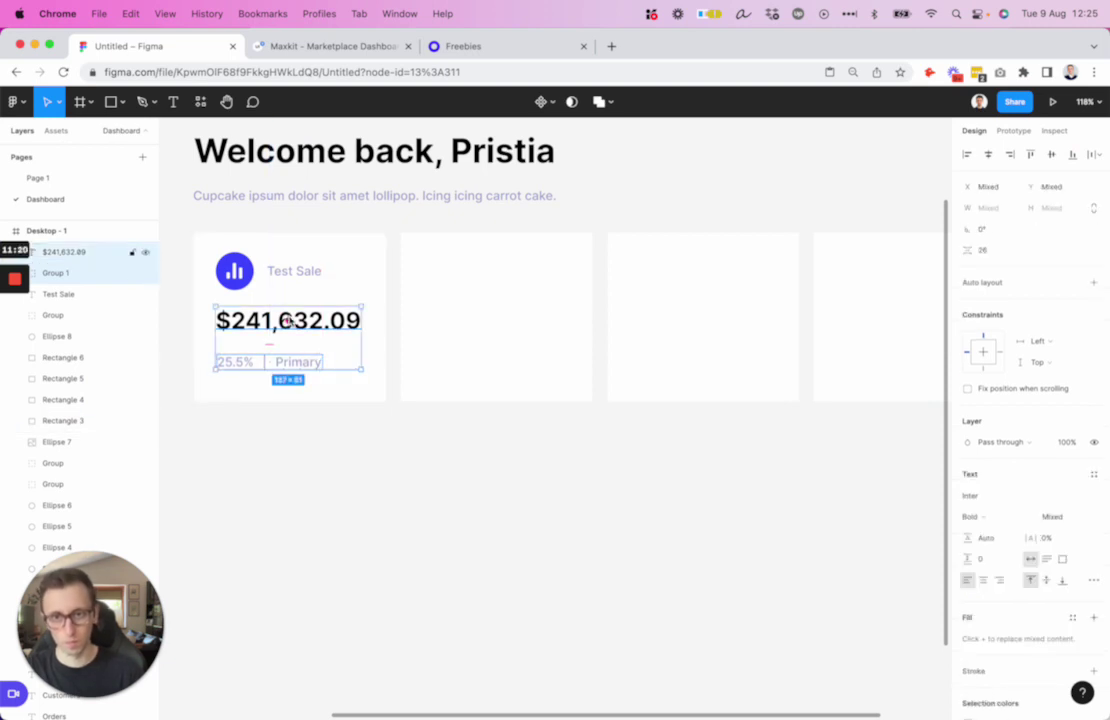
left_click_drag(289, 320, 289, 323)
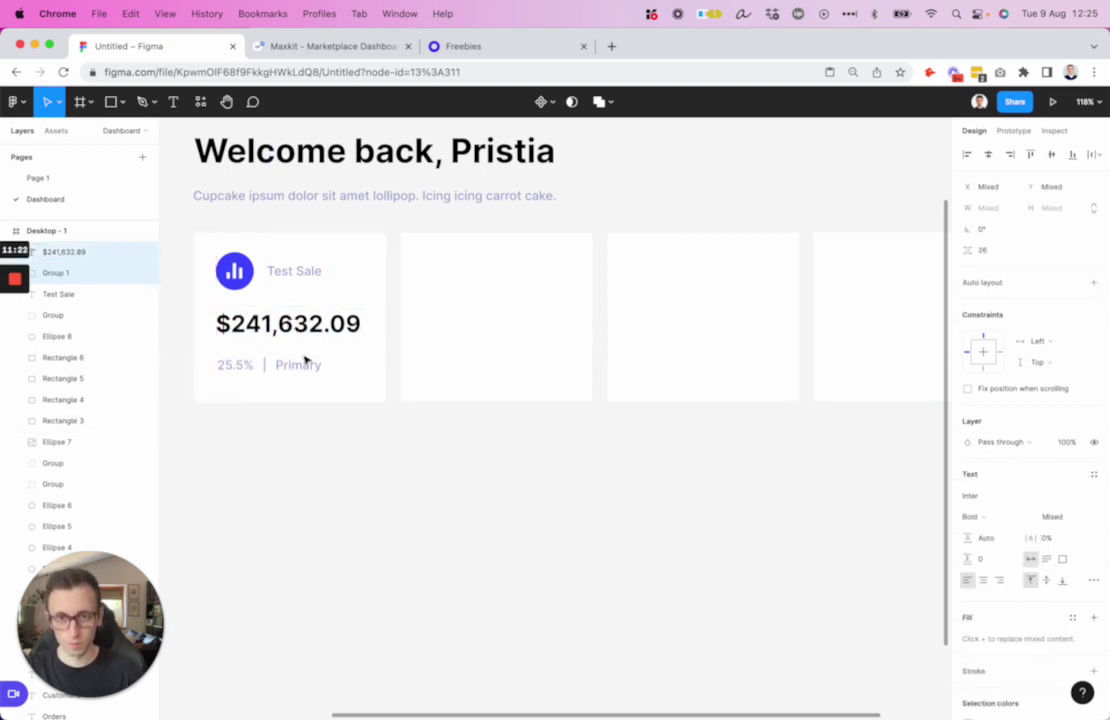
left_click(389, 488)
- Group the first card's background, icon, label and figures
scroll(394, 461, "down", 3)
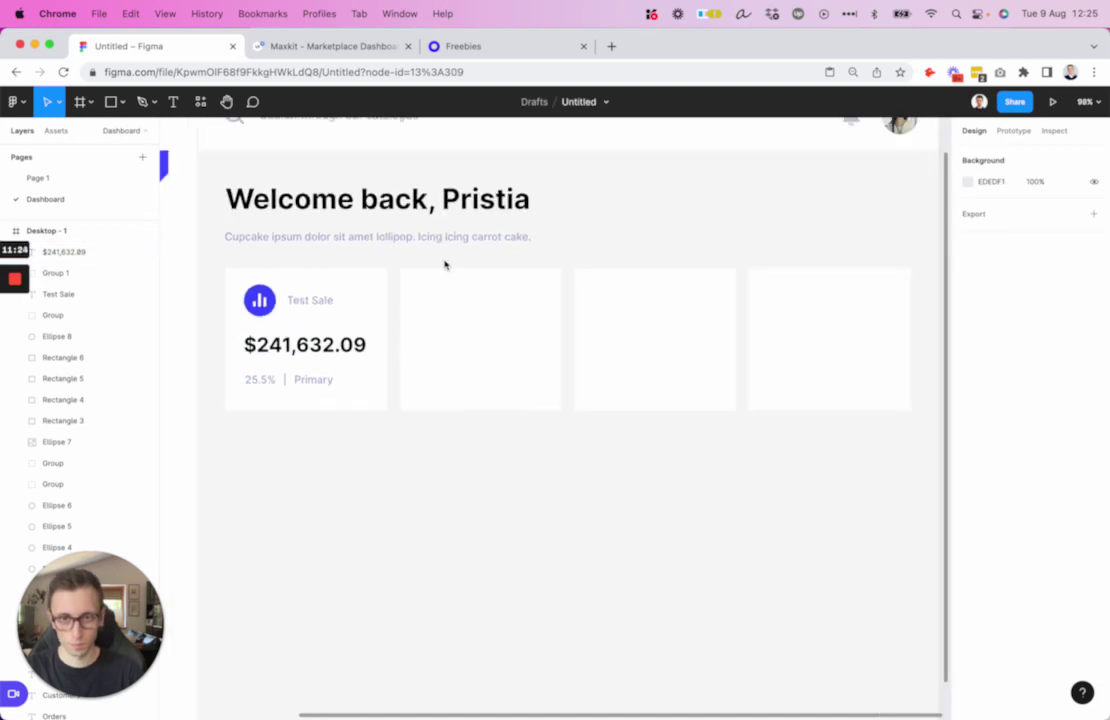
left_click_drag(213, 275, 372, 443)
key("ctrl+g")
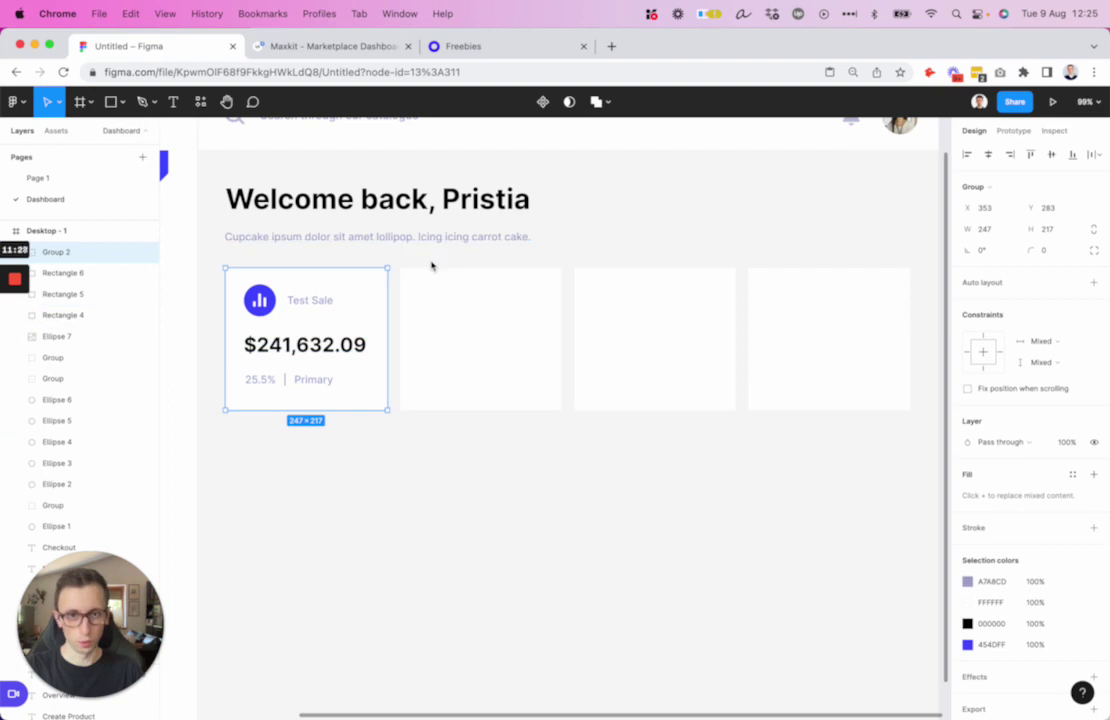
- Duplicate the card group three times across the row and delete the three empty card rectangles
left_click_drag(456, 258, 826, 441)
left_click_drag(325, 320, 491, 318)
key("super+d")
key("super+d")
scroll(491, 318, "down", 1)
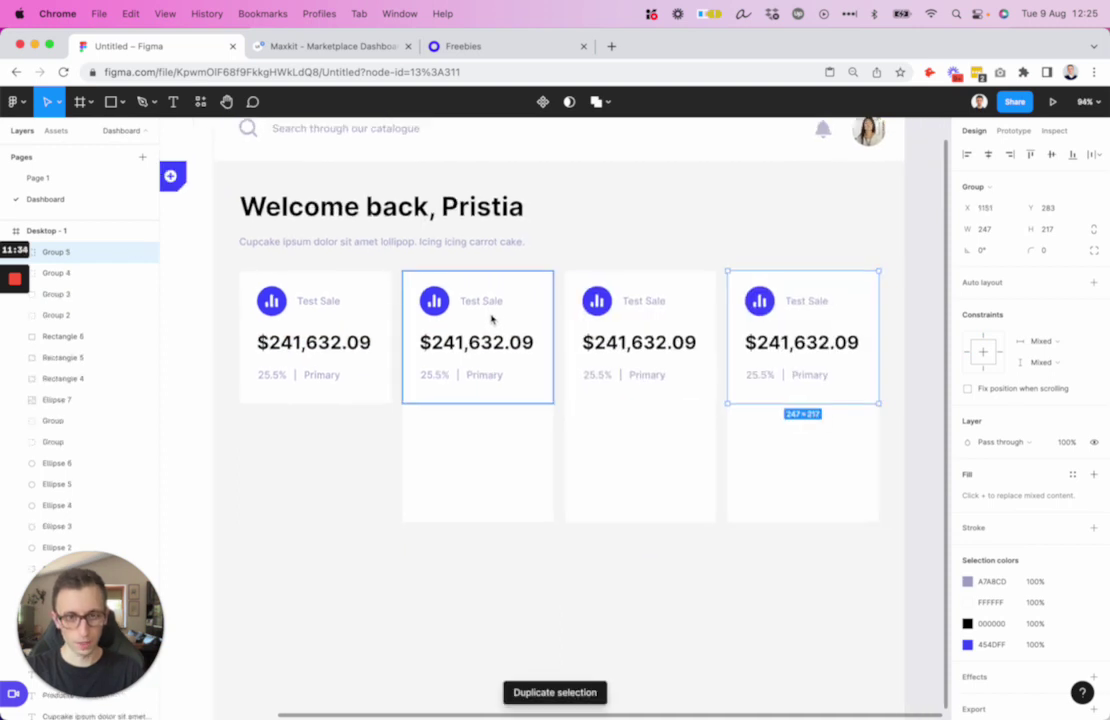
left_click_drag(384, 580, 790, 475)
key("Delete")
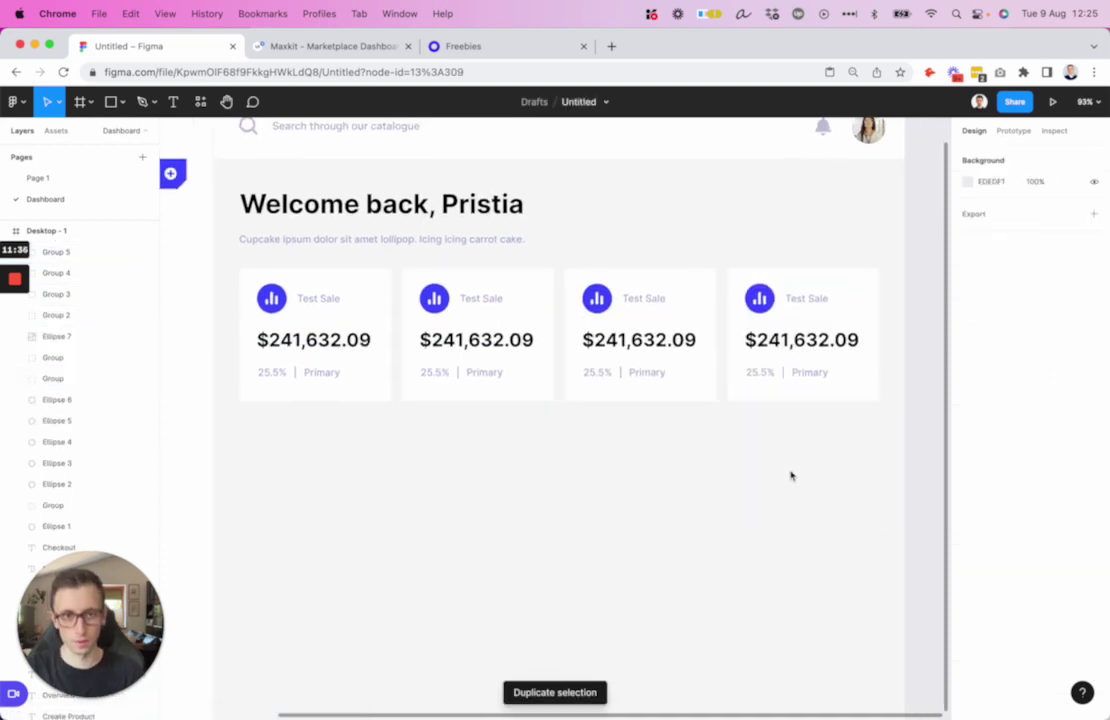
- Recolour all of the first card's texts white: "Test Sale", the amount, "25.5%", the separator and "Primary"
left_click(357, 345)
left_click(357, 345)
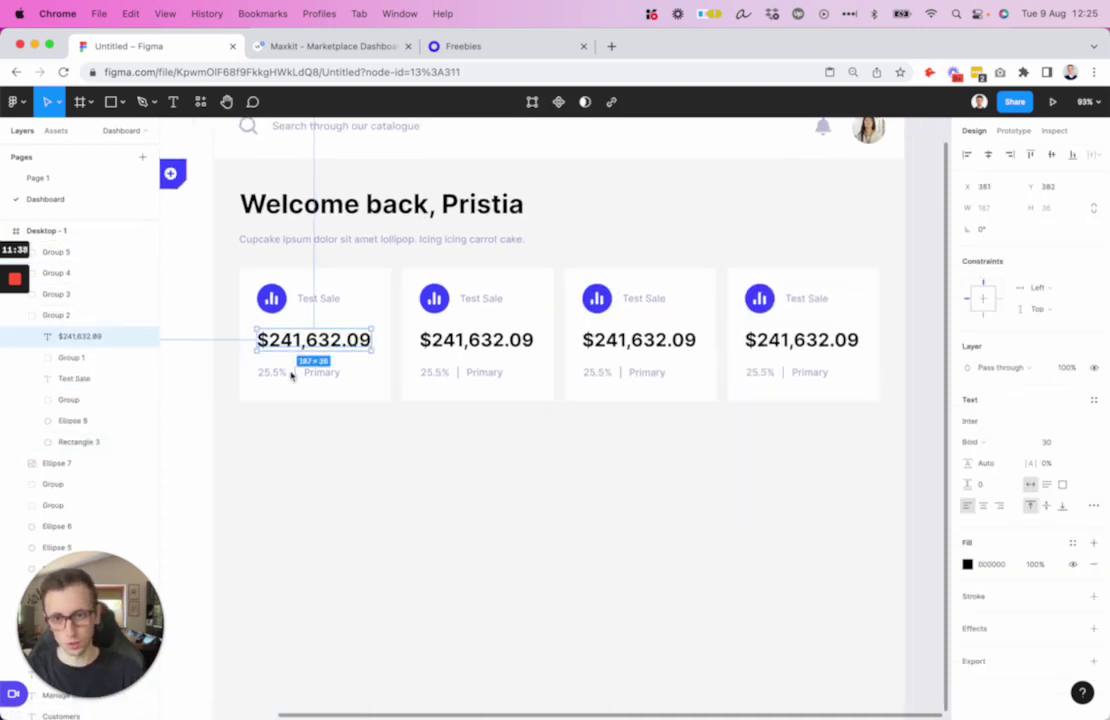
left_click_drag(367, 429, 294, 299)
left_click(271, 372, "shift")
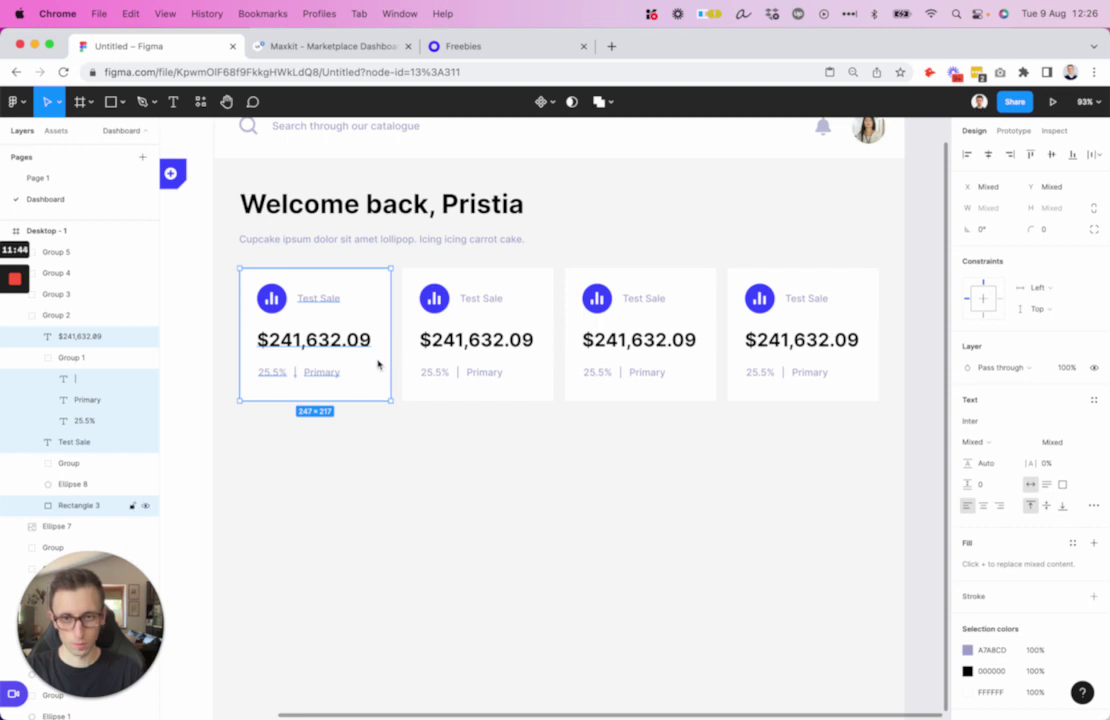
left_click(382, 367, "shift")
key("i")
left_click(382, 371)
- Fill the first card's background rectangle with the blue 454DFF sampled from its circle
left_click(378, 367)
key("i")
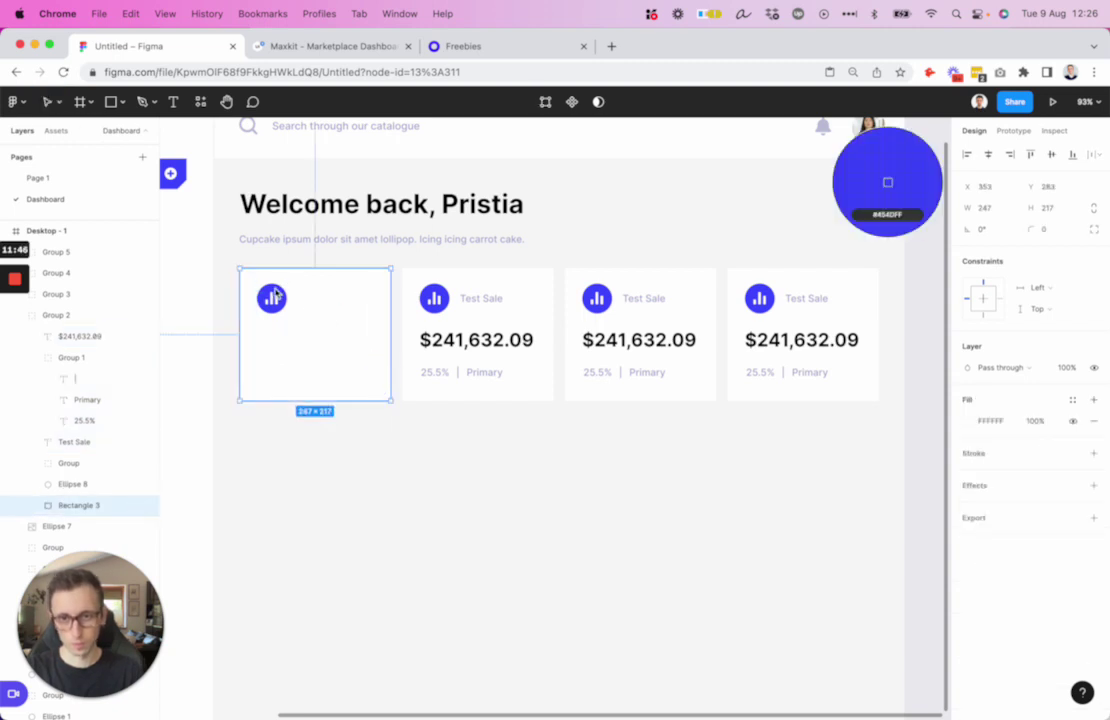
left_click(274, 293)
- Recolour the first card's circle white (FFFFFF) and its bar icon with the card's blue
left_click(269, 298)
key("i")
left_click(267, 297)
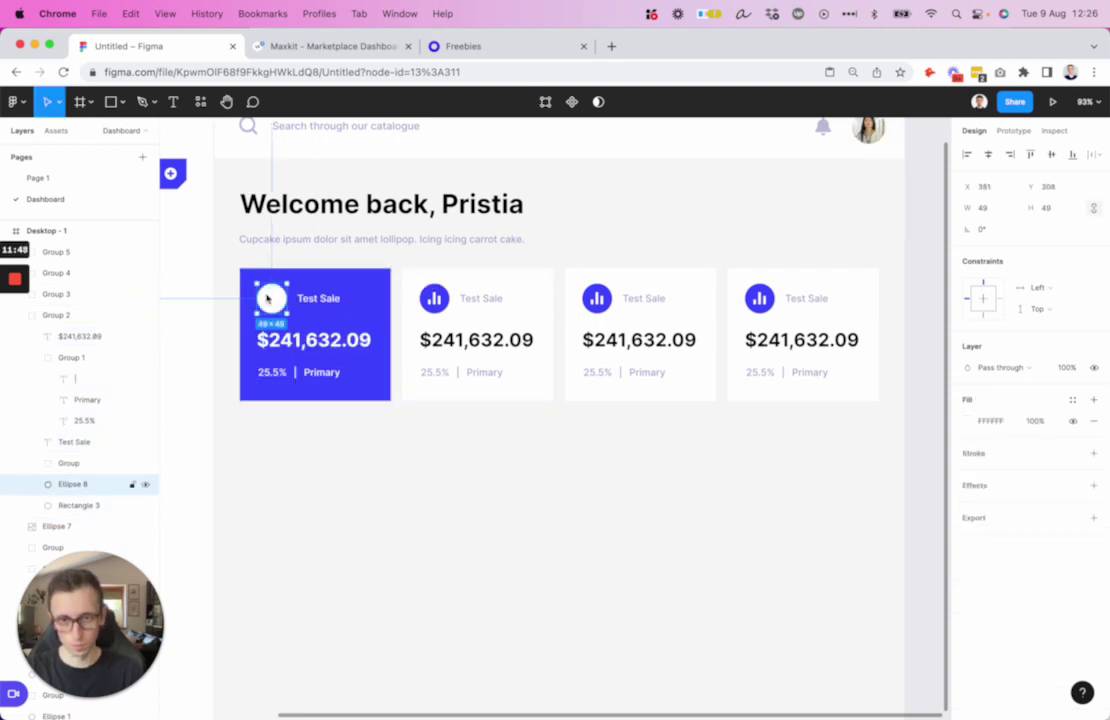
left_click(271, 298)
key("i")
left_click(342, 285)
left_click(548, 247)
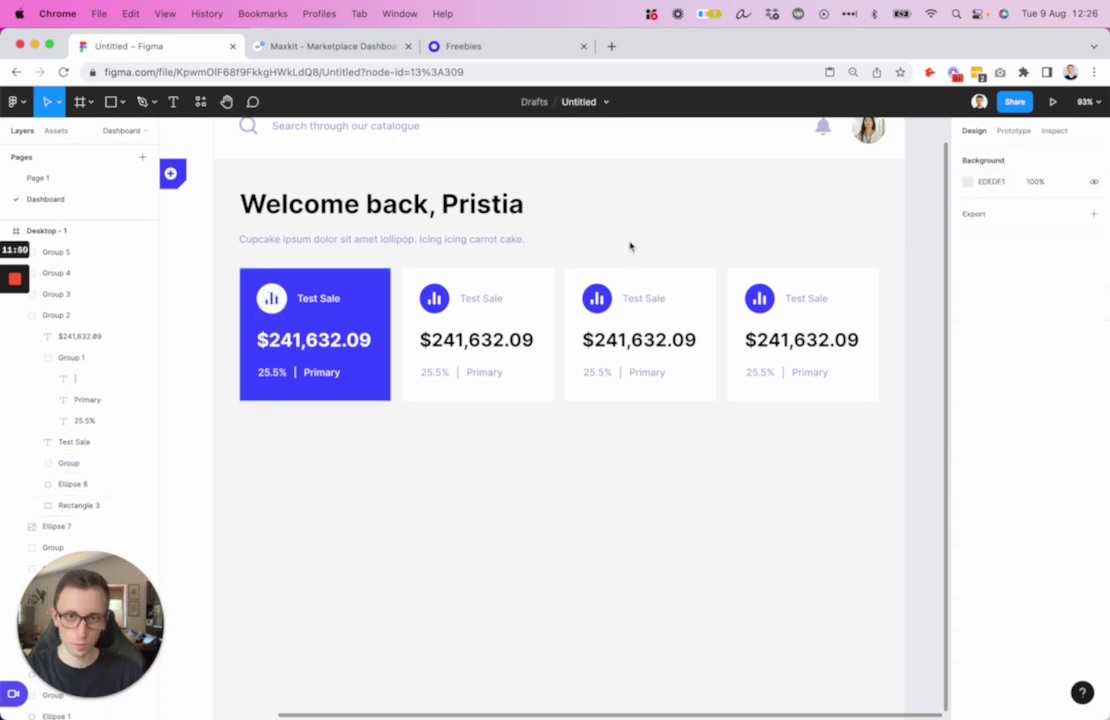
- Copy the second card below the first one and enlarge the copy's background to 1045 × 473 px, spanning the card row
scroll(630, 247, "down", 5)
scroll(625, 245, "up", 3)
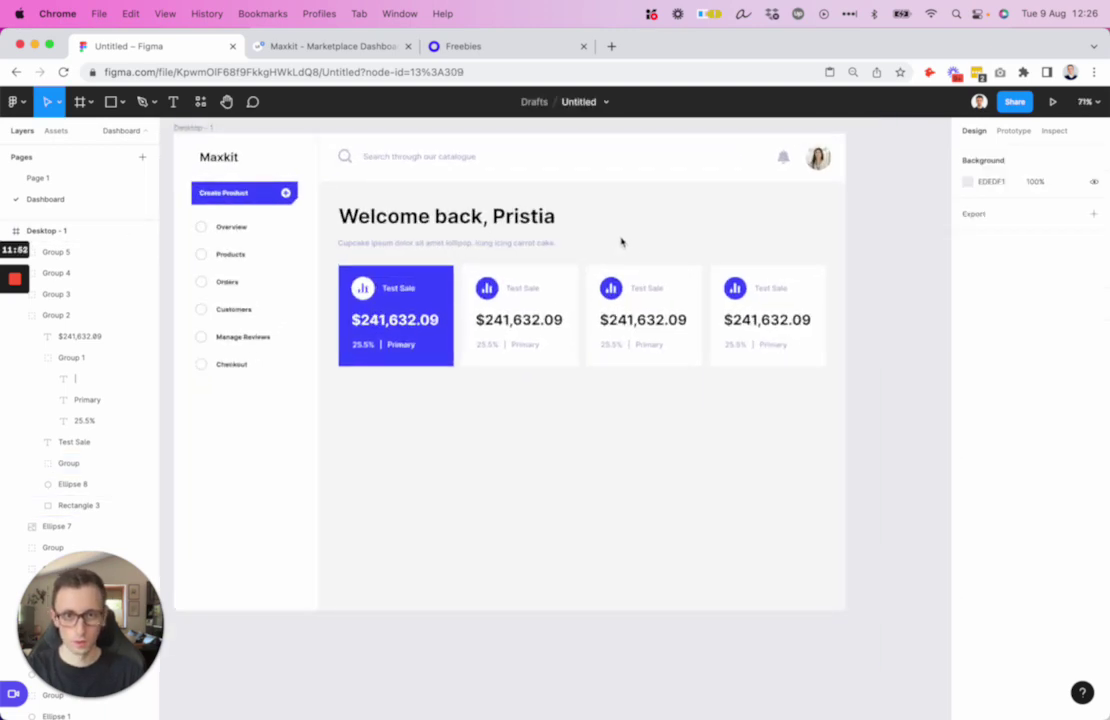
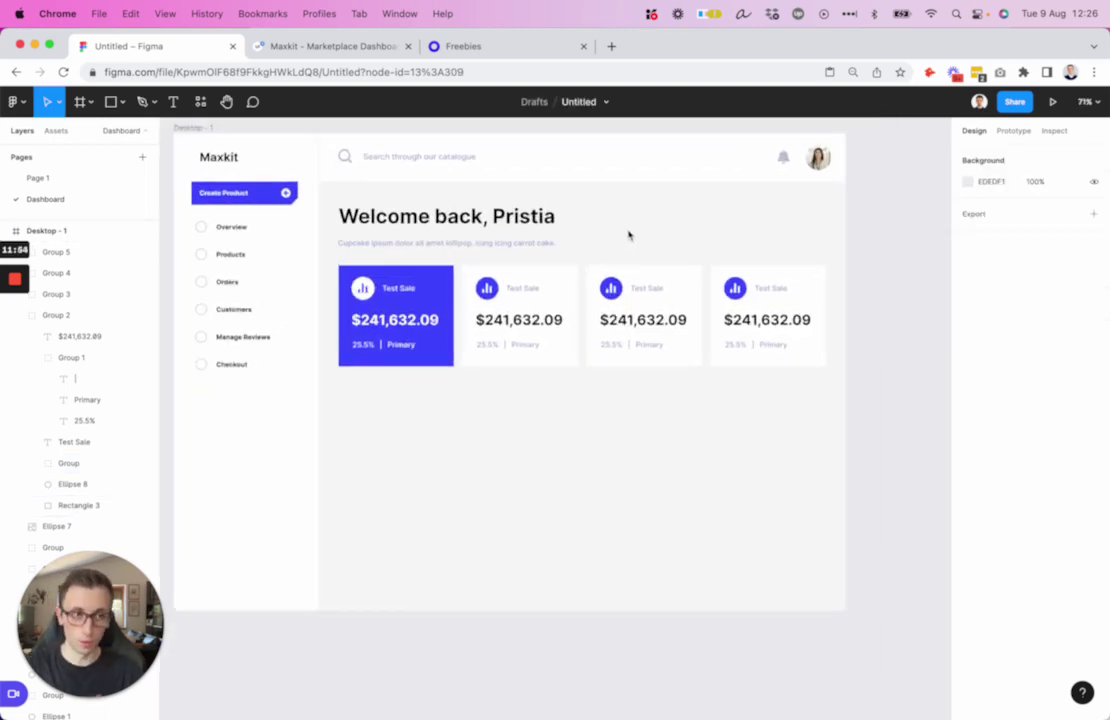
left_click_drag(528, 288, 407, 390)
double_click(449, 477)
left_click_drag(450, 476, 823, 597)
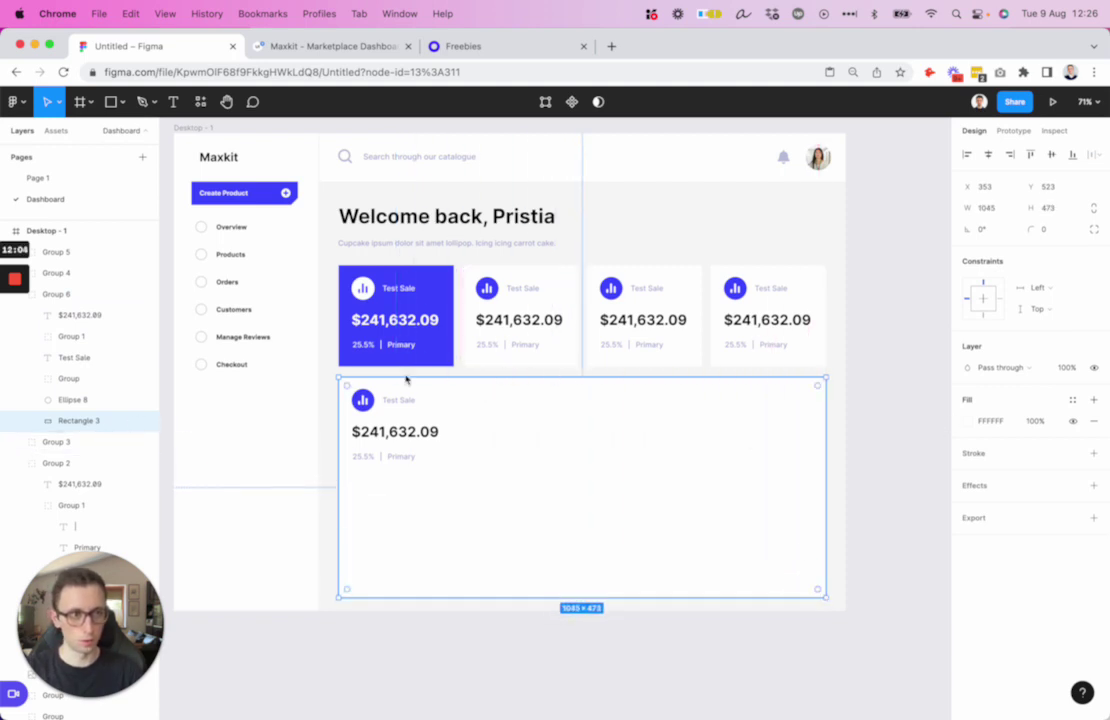
- Move the large panel's "Test Sale" text to the right and delete its bar icon and blue circle
left_click(365, 404)
left_click(383, 402)
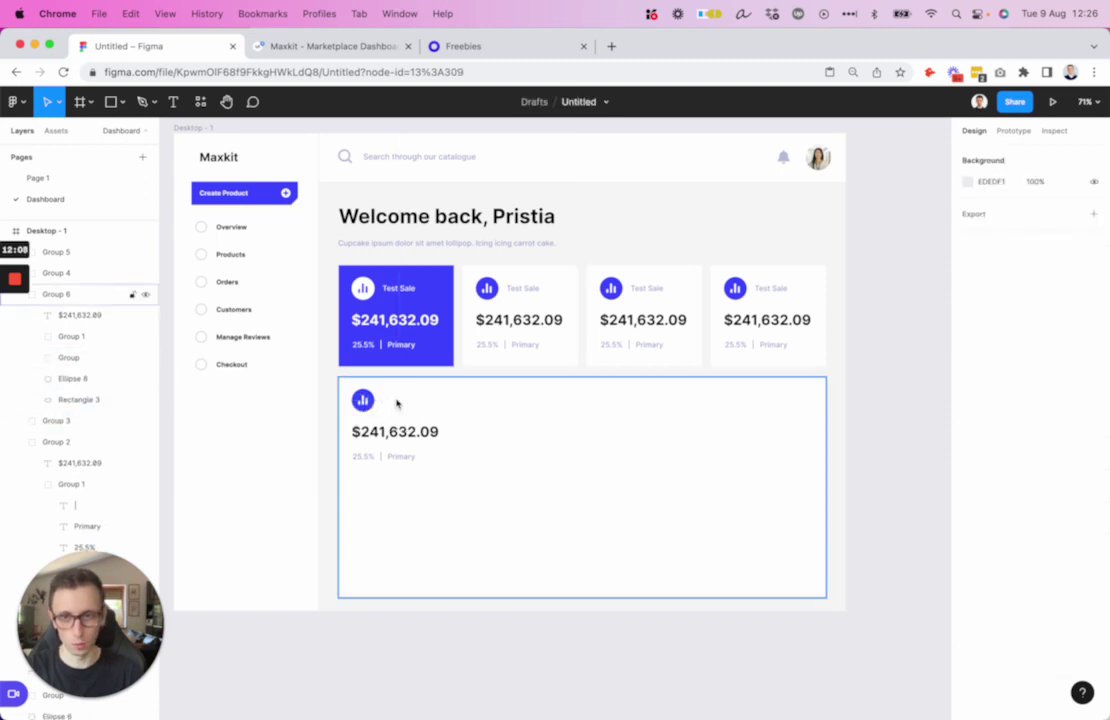
left_click_drag(396, 404, 482, 415)
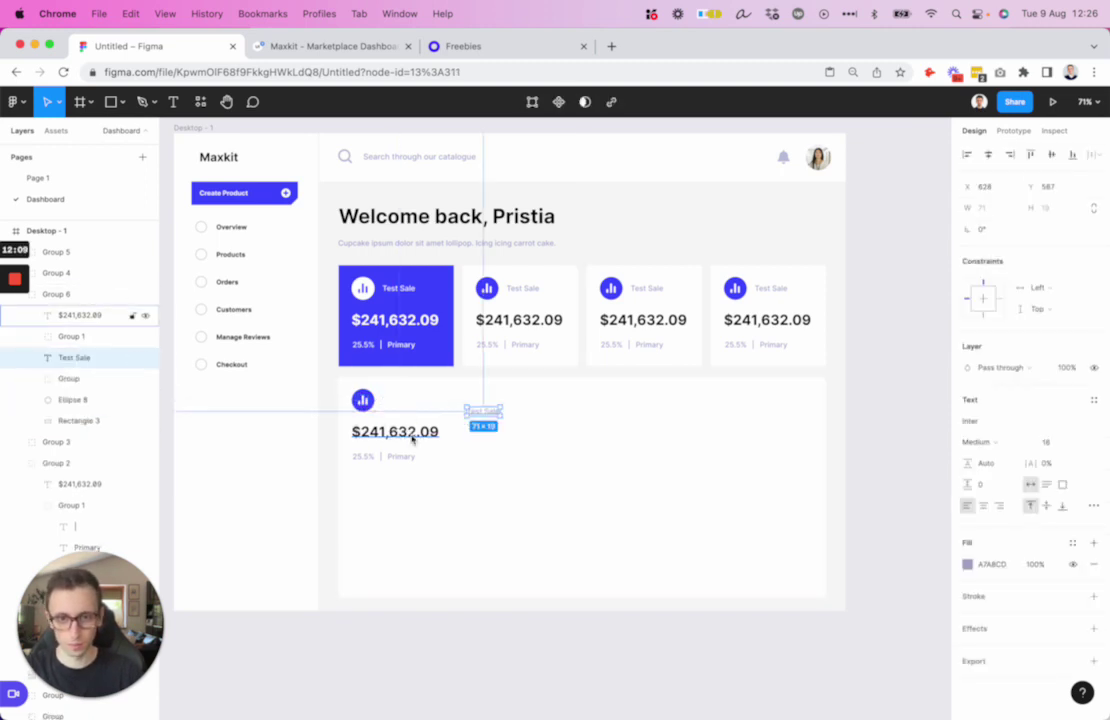
left_click(364, 401)
key("BackSpace")
left_click(365, 404)
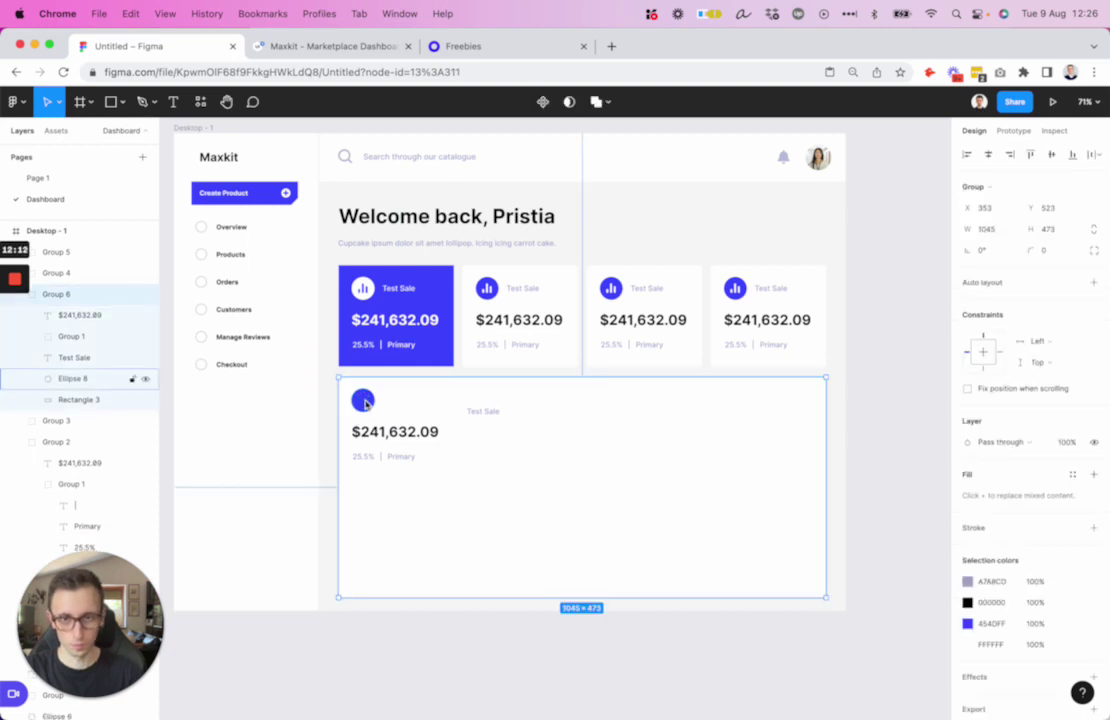
double_click(365, 402)
key("Delete")
- Change the large panel's amount text to "Sales figures" and set its font size to 20
double_click(389, 423)
double_click(389, 423)
type("Sales figures")
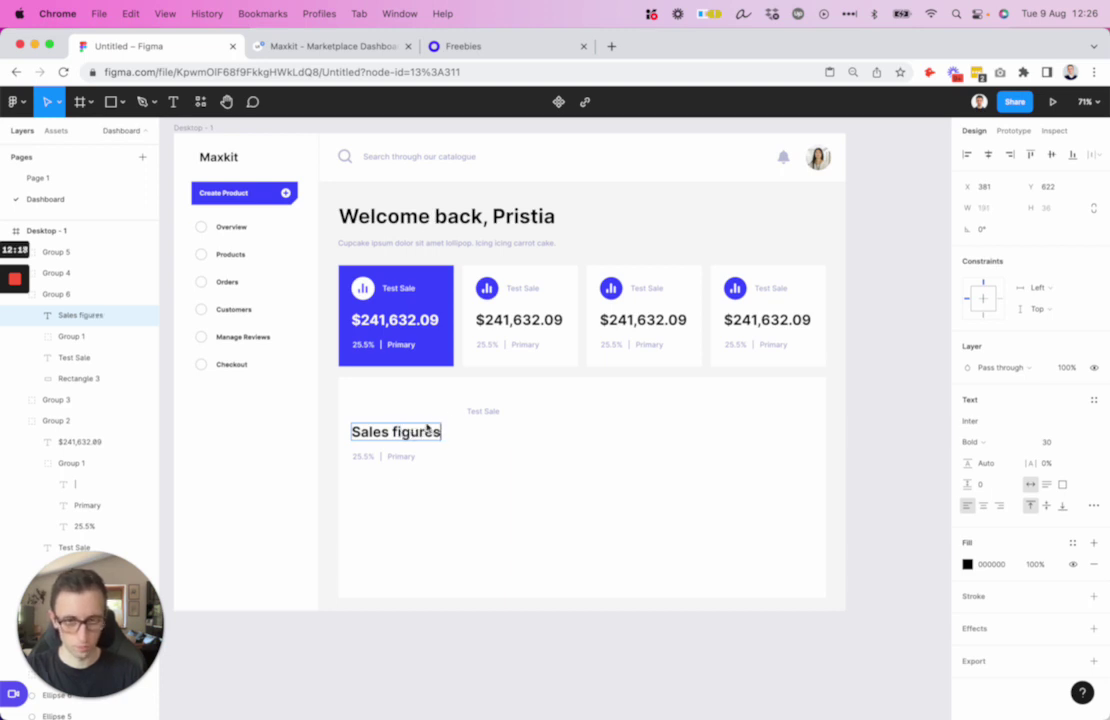
key("super+a")
type("20")
key("Return")
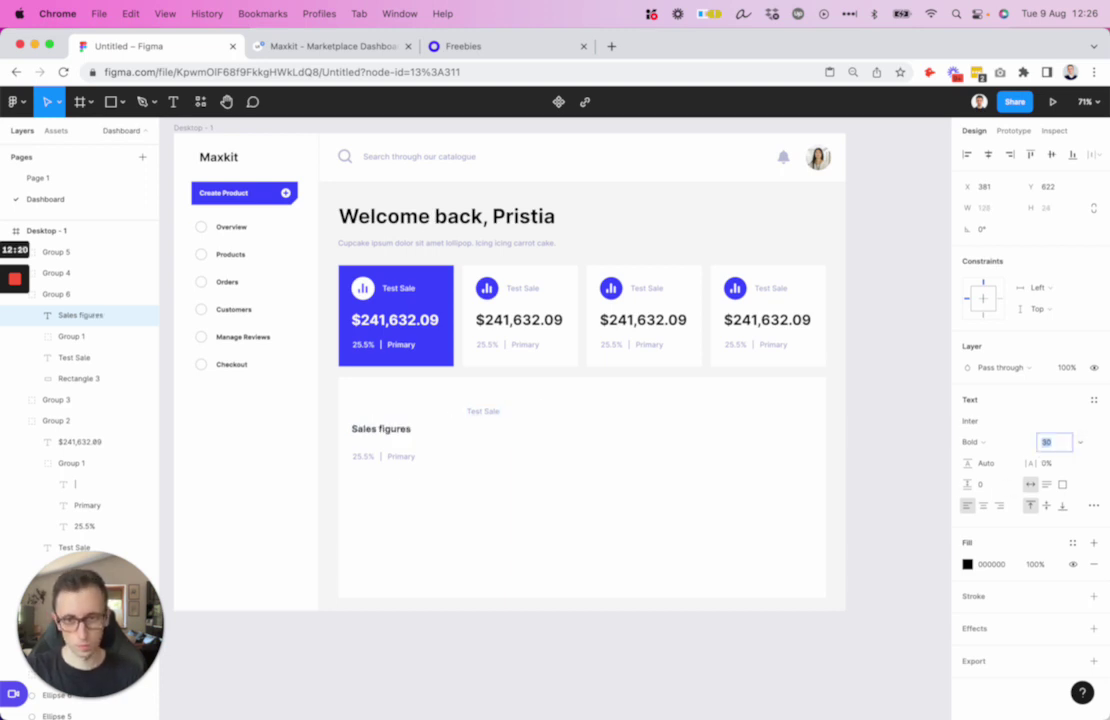
- Move the "Sales figures" heading up to Y 555 and place "Test Sale" beside it at X 619, Y 557
left_click_drag(385, 432, 397, 402)
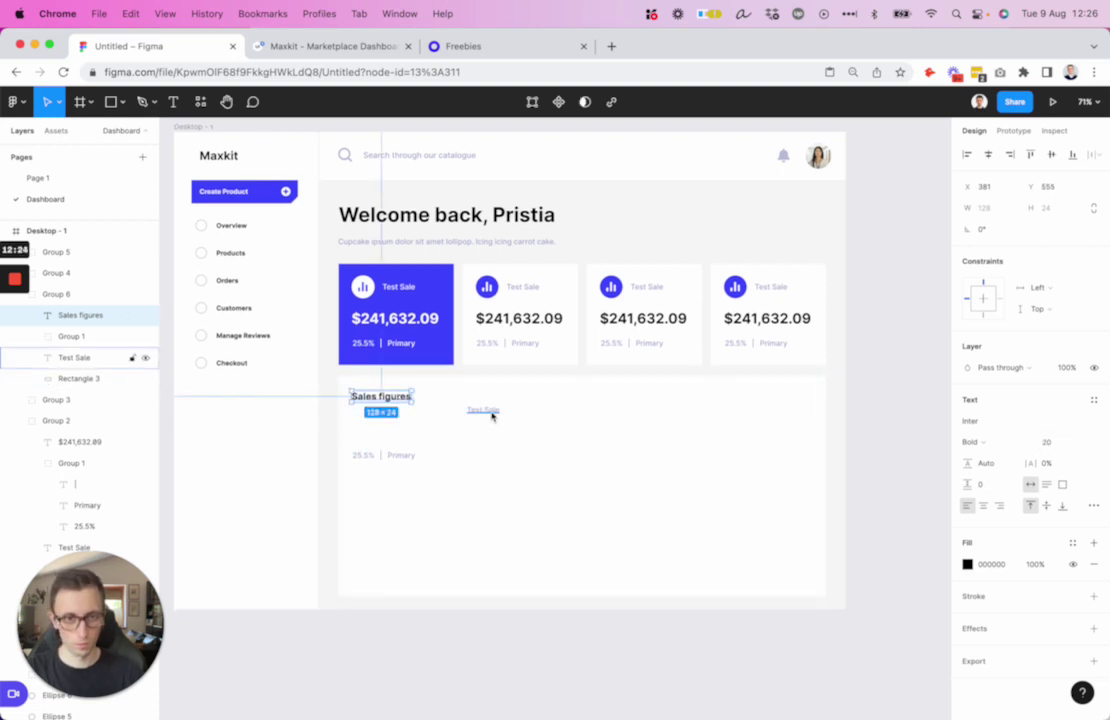
left_click_drag(492, 416, 488, 398)
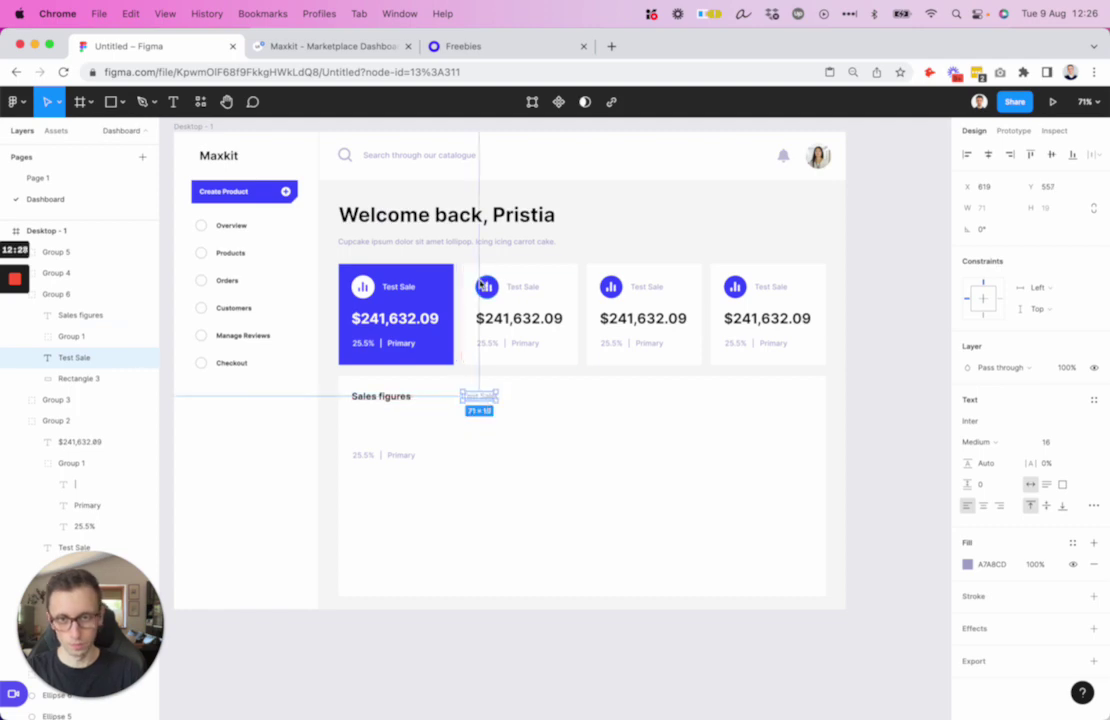
left_click(439, 411)
- Paste a blue circle into the large panel as a 15 × 15 px dot just before "Test Sale"
scroll(439, 411, "up", 5)
key("super+v")
left_click_drag(170, 376, 481, 381)
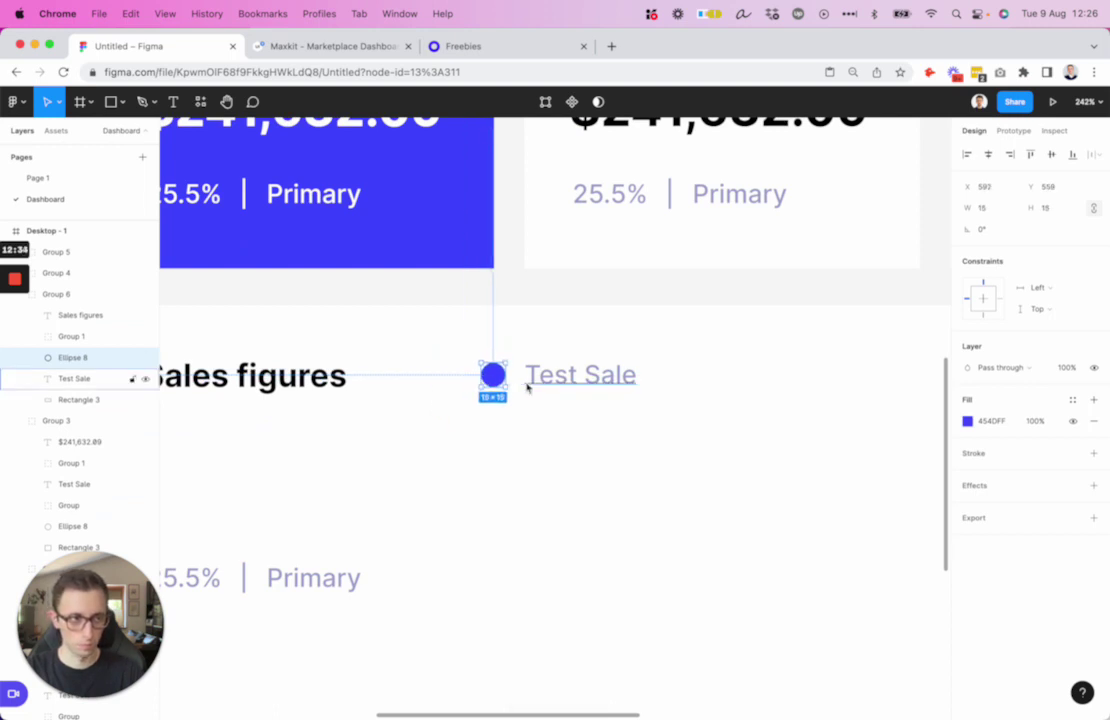
- Replace the large panel's "Test Sale" text with "Managing orders"
left_click(577, 377)
double_click(577, 377)
type("Managing orders")
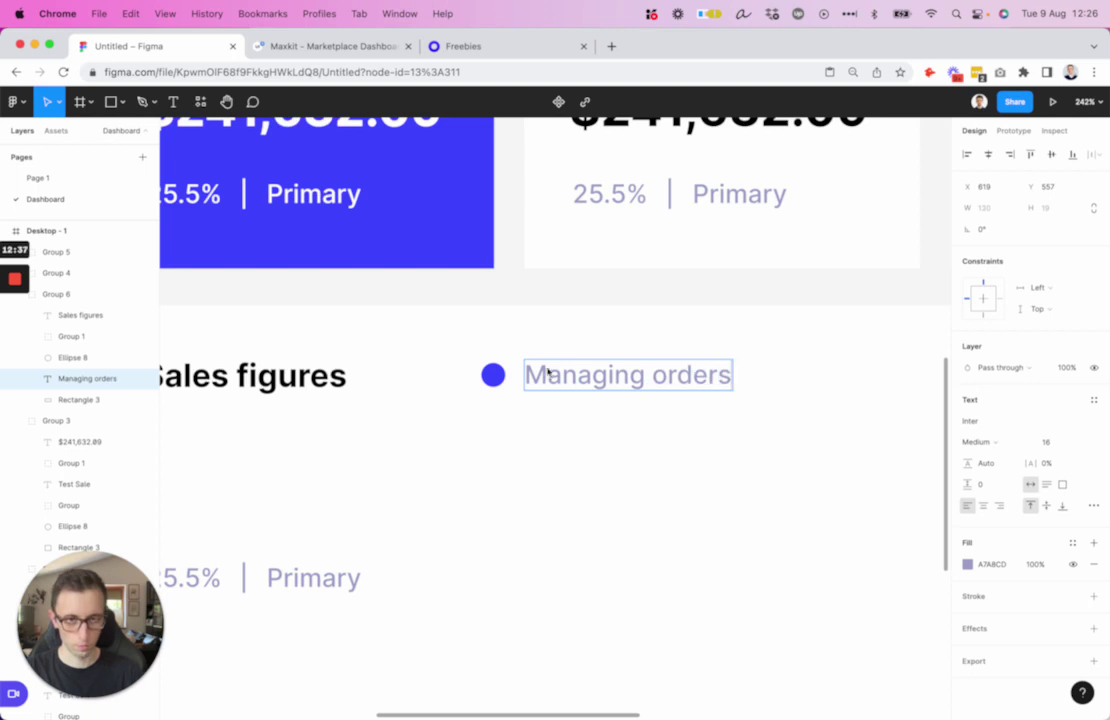
key("Escape")
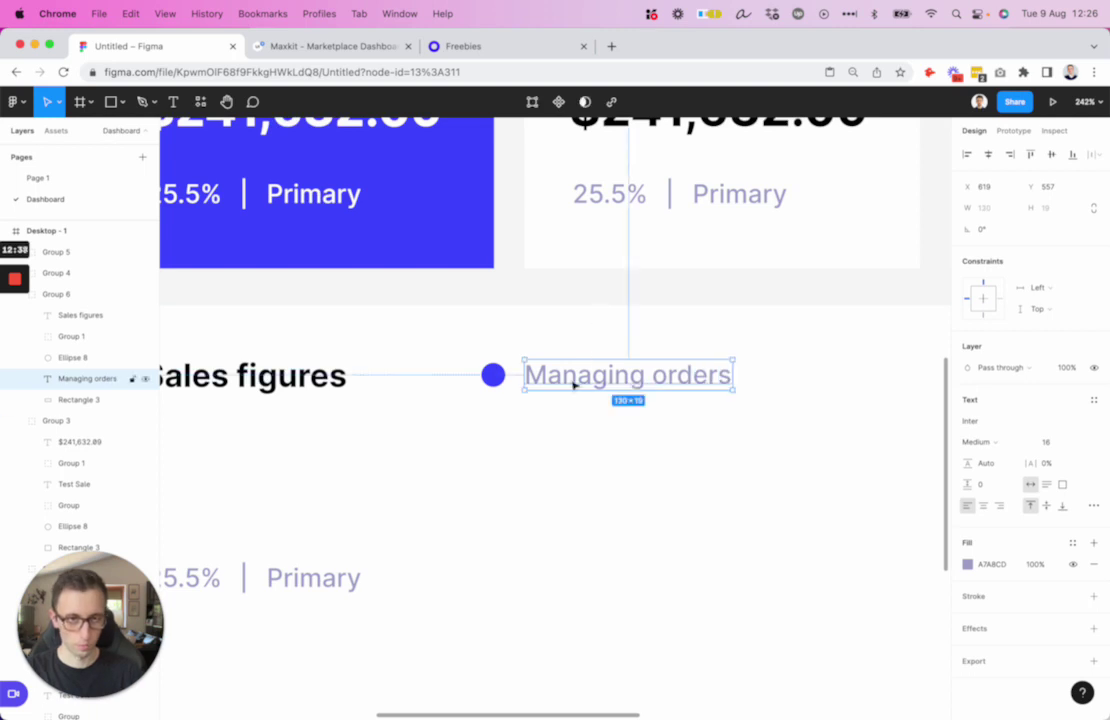
- Recolour the "Managing orders" text in the large panel to black, sampling the colour from a statistics card's amount
left_click(493, 375, "shift")
scroll(621, 386, "down", 5)
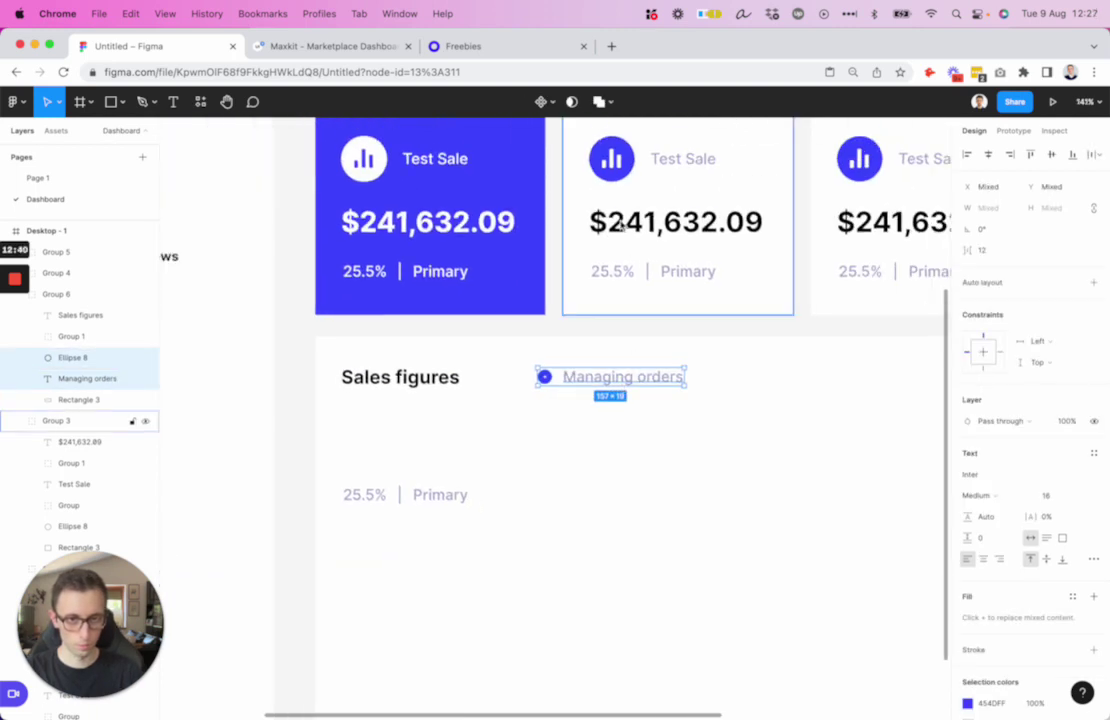
left_click(622, 376)
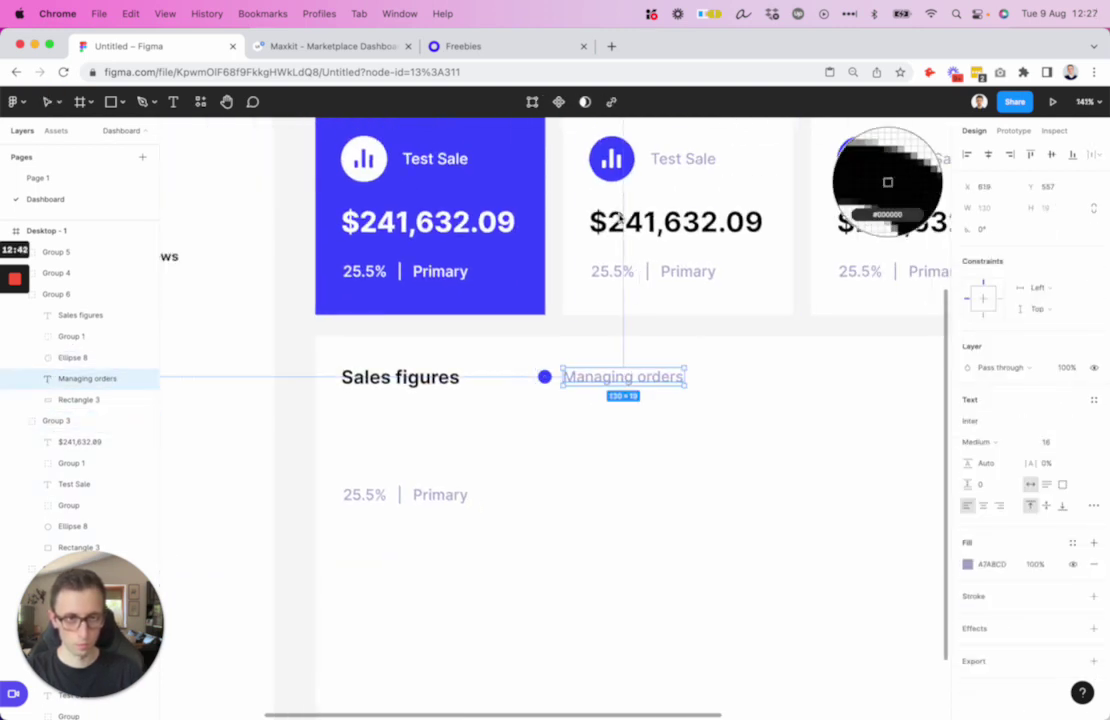
left_click(600, 310)
- Duplicate the blue dot and "Managing orders" label beside the original, with the copied text at X 824, and change it to "Cart total"
double_click(544, 377)
left_click(632, 383, "shift")
left_click_drag(640, 385, 786, 392)
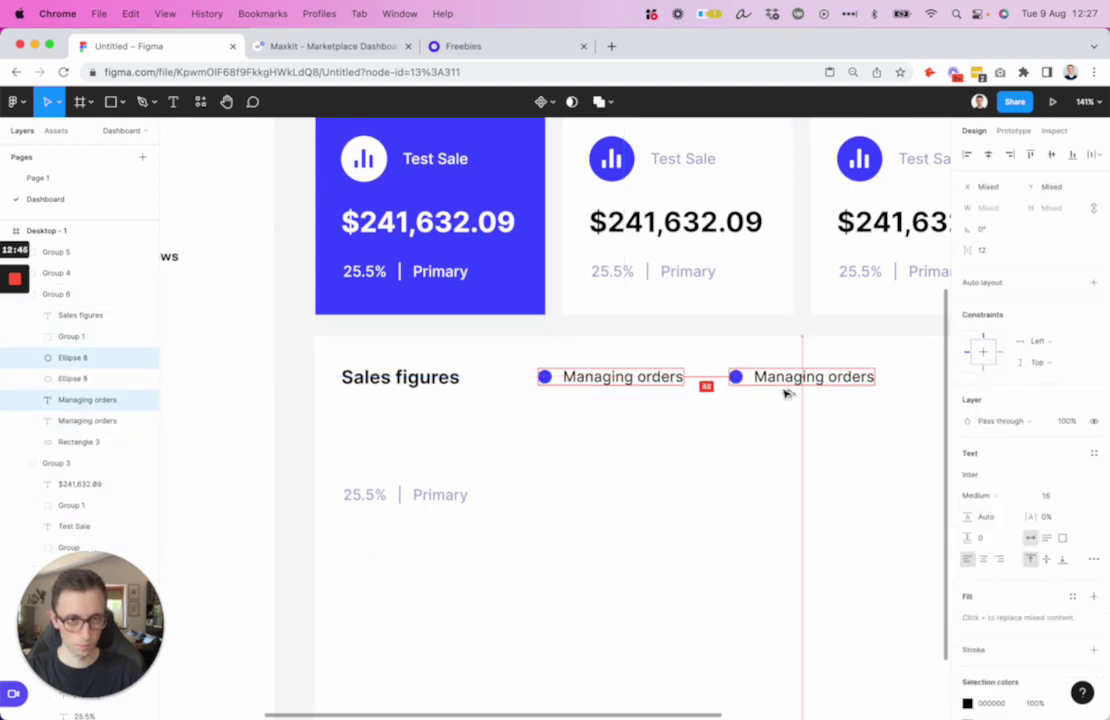
left_click(842, 389)
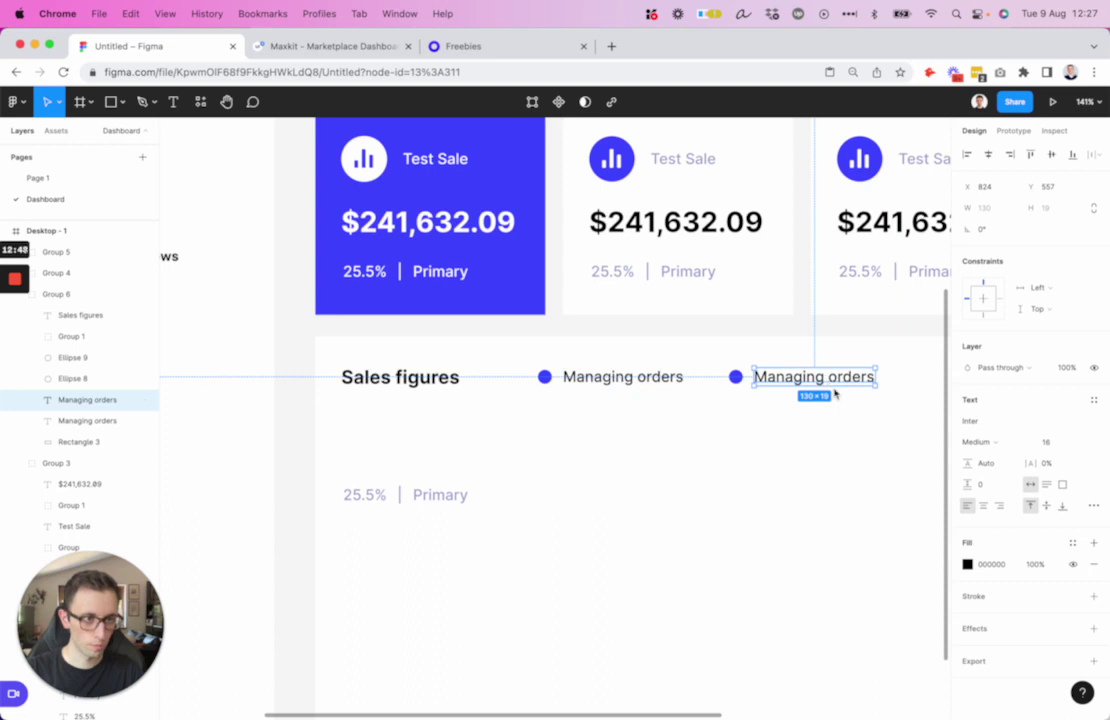
key("Return")
type("Cart total")
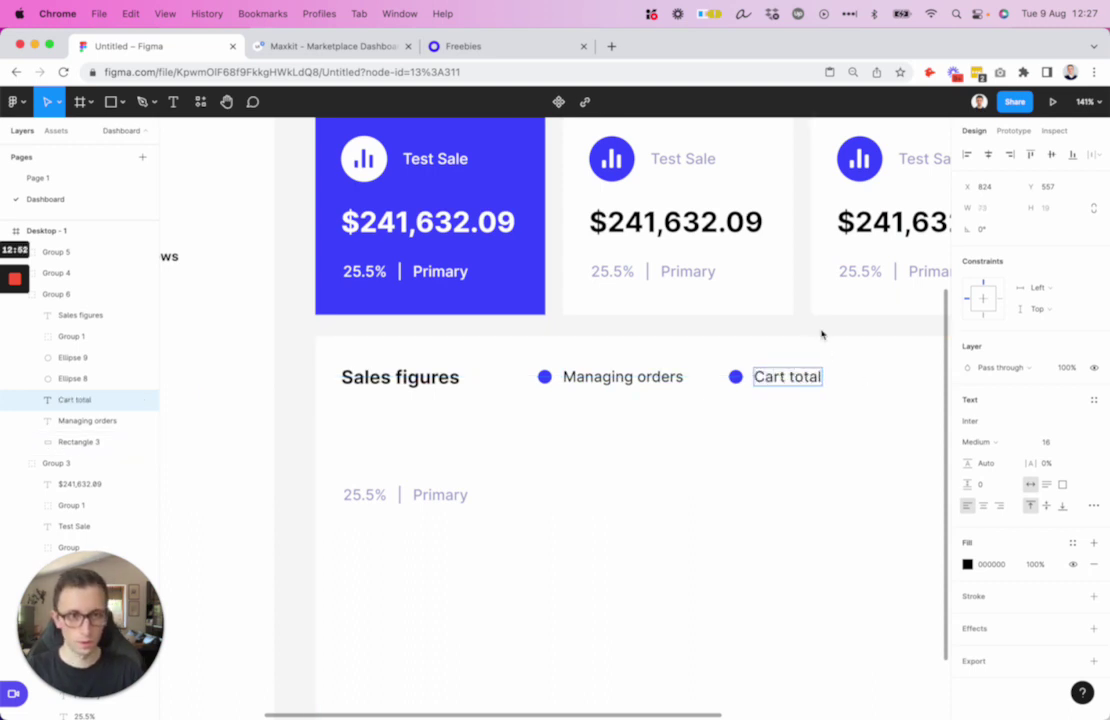
left_click(820, 331)
- Change the fill of the dot before "Cart total" to light blue 45D2FF
left_click(737, 377)
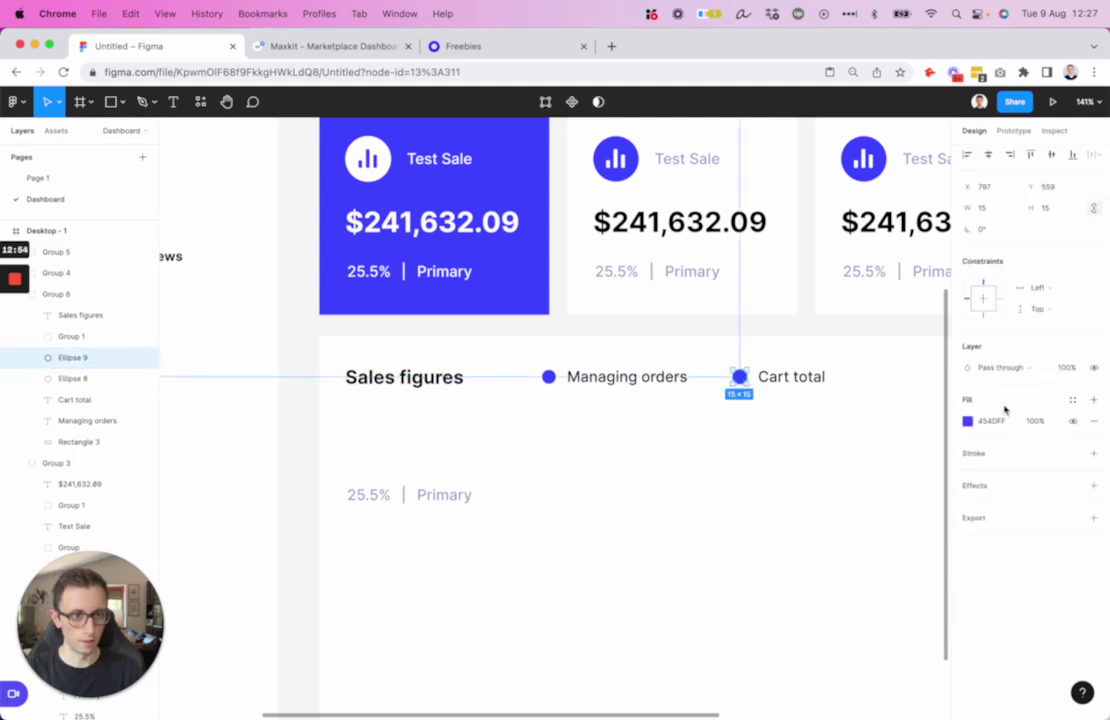
left_click(970, 423)
left_click_drag(904, 564, 892, 567)
scroll(602, 379, "right", 3)
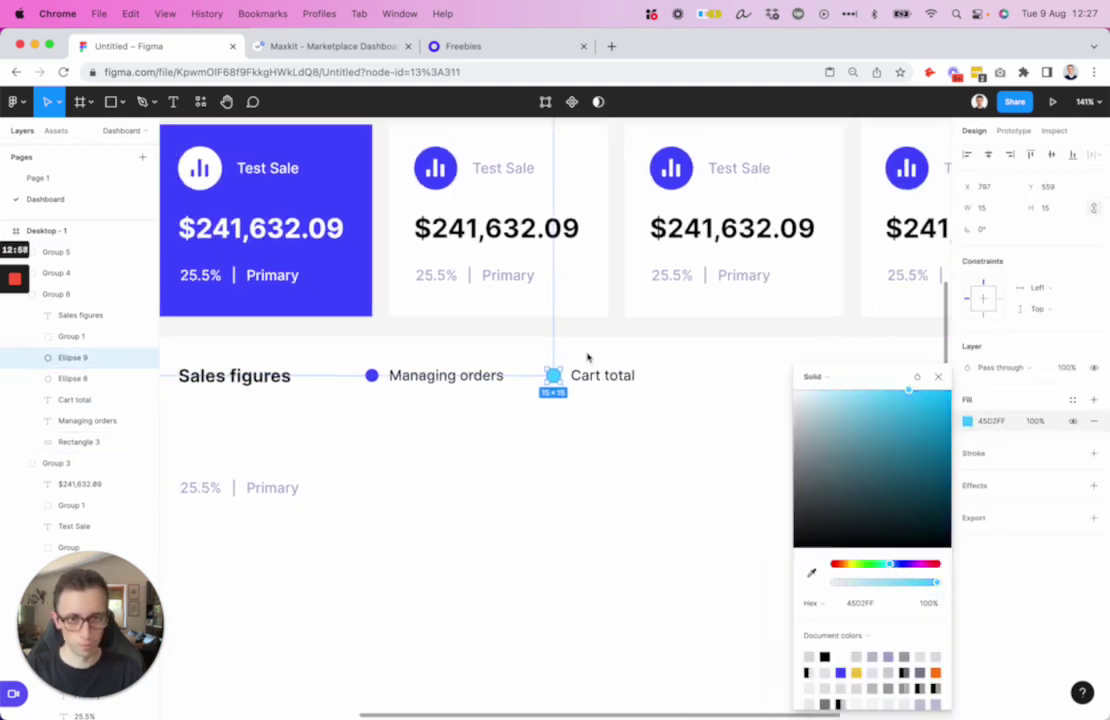
scroll(587, 354, "down", 4)
left_click(628, 340)
- Set the font size of the "Managing orders" and "Cart total" labels to 15
left_click(603, 367)
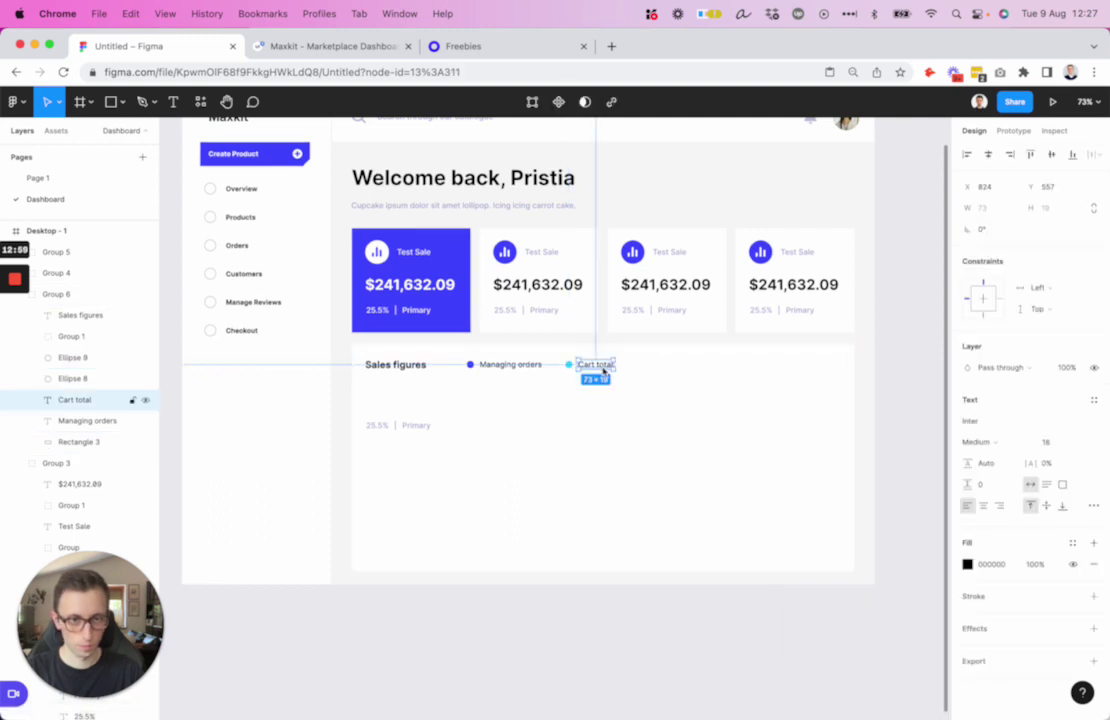
left_click(530, 366, "shift")
key("Down")
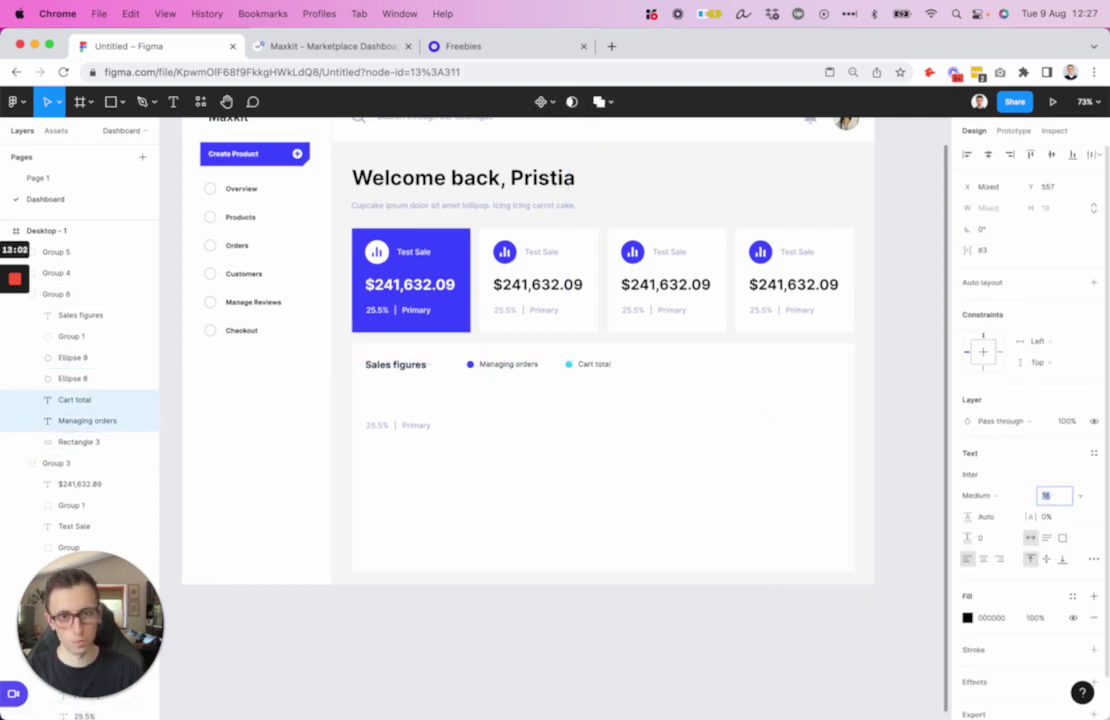
- Resize both legend dots to 12 × 12 px
left_click(568, 365)
left_click(470, 365, "shift")
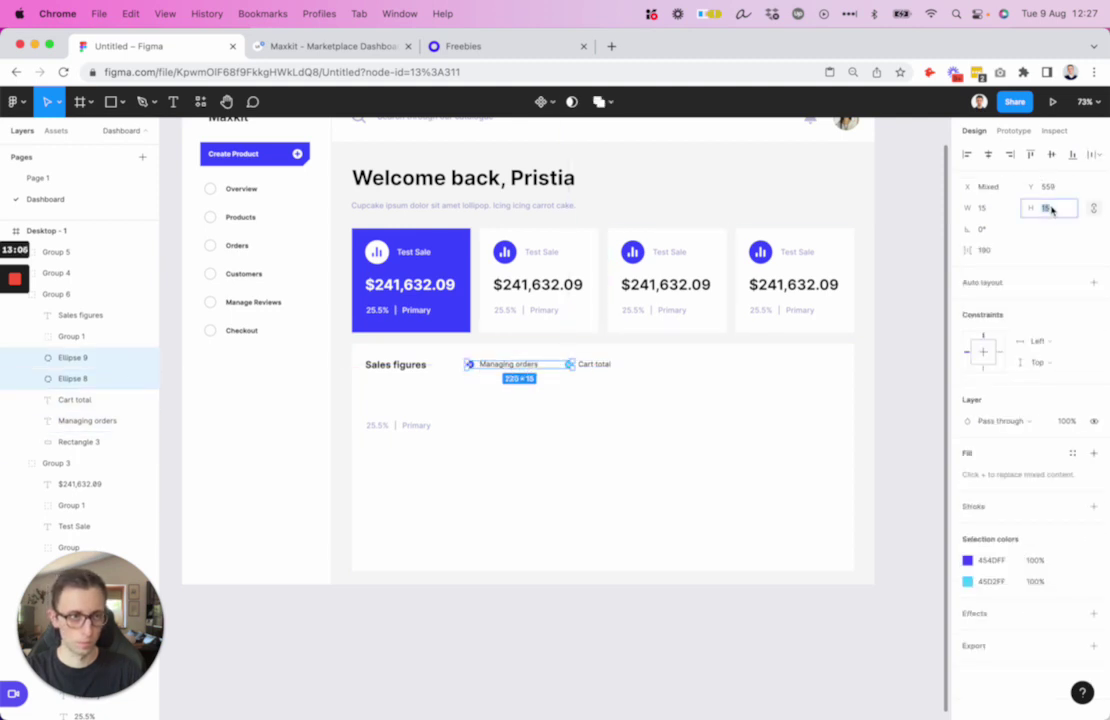
key("Down")
key("Down")
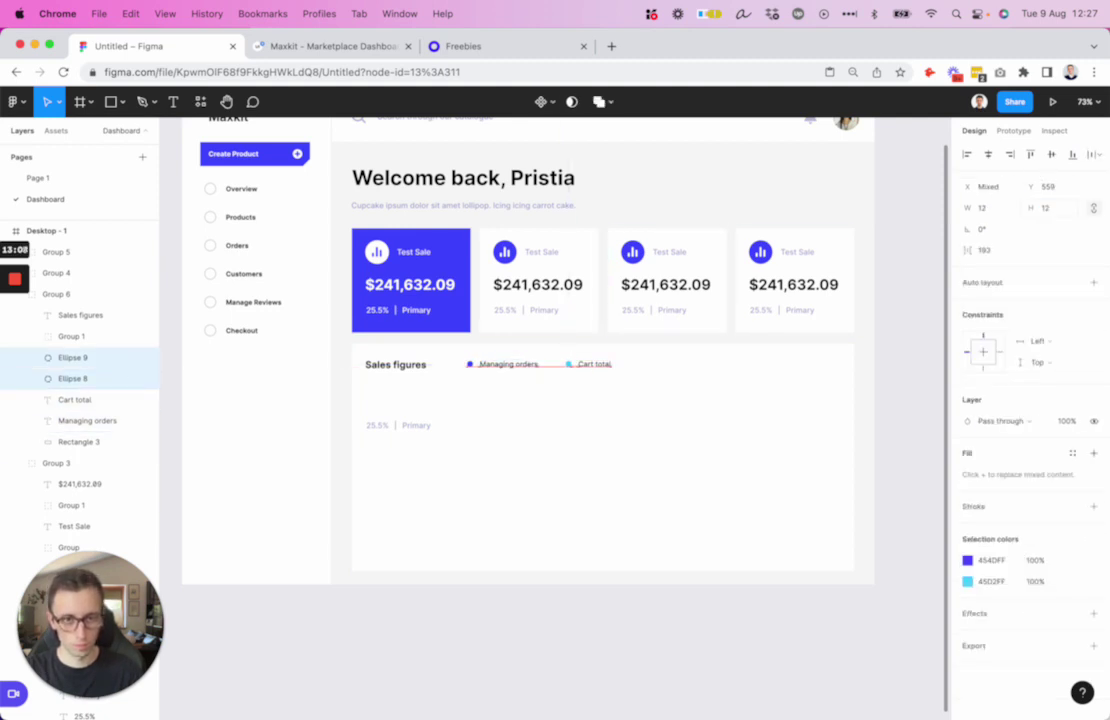
scroll(545, 370, "up", 8)
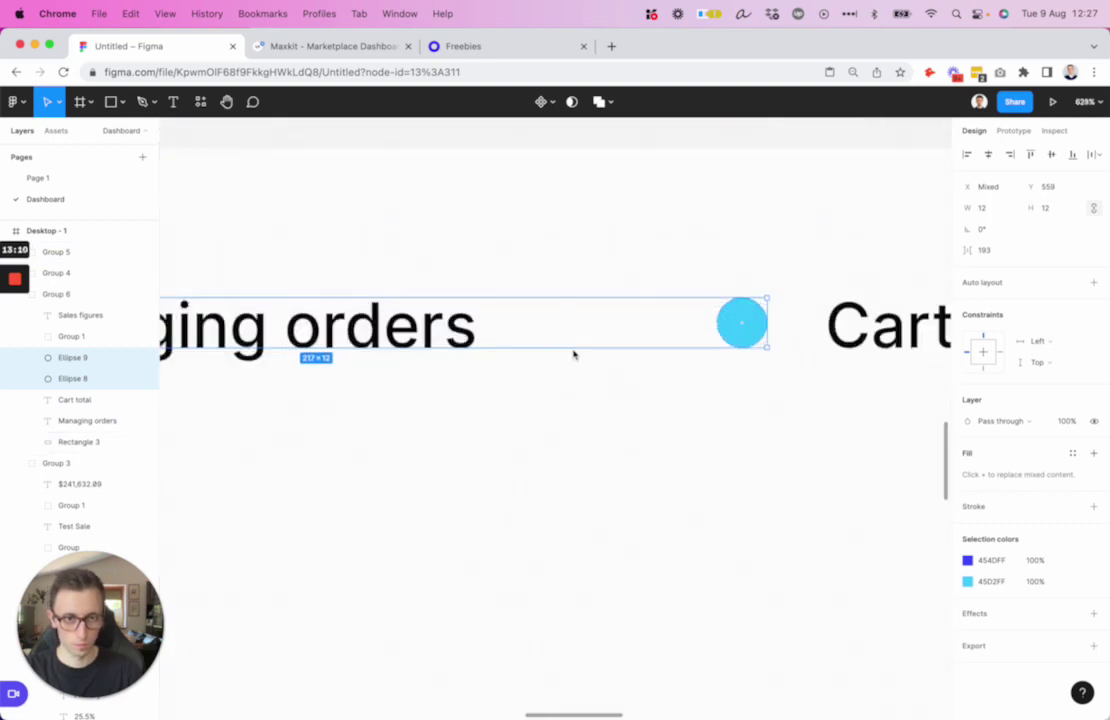
scroll(574, 351, "down", 7)
- Move "Cart total" and its dot closer to "Managing orders", placing the text at X 798
left_click(669, 309)
left_click(624, 347)
left_click(601, 347, "shift")
left_click_drag(640, 352, 621, 352)
- Group both legend dots with the "Managing orders" and "Cart total" labels
left_click(583, 345, "shift")
left_click(480, 349, "shift")
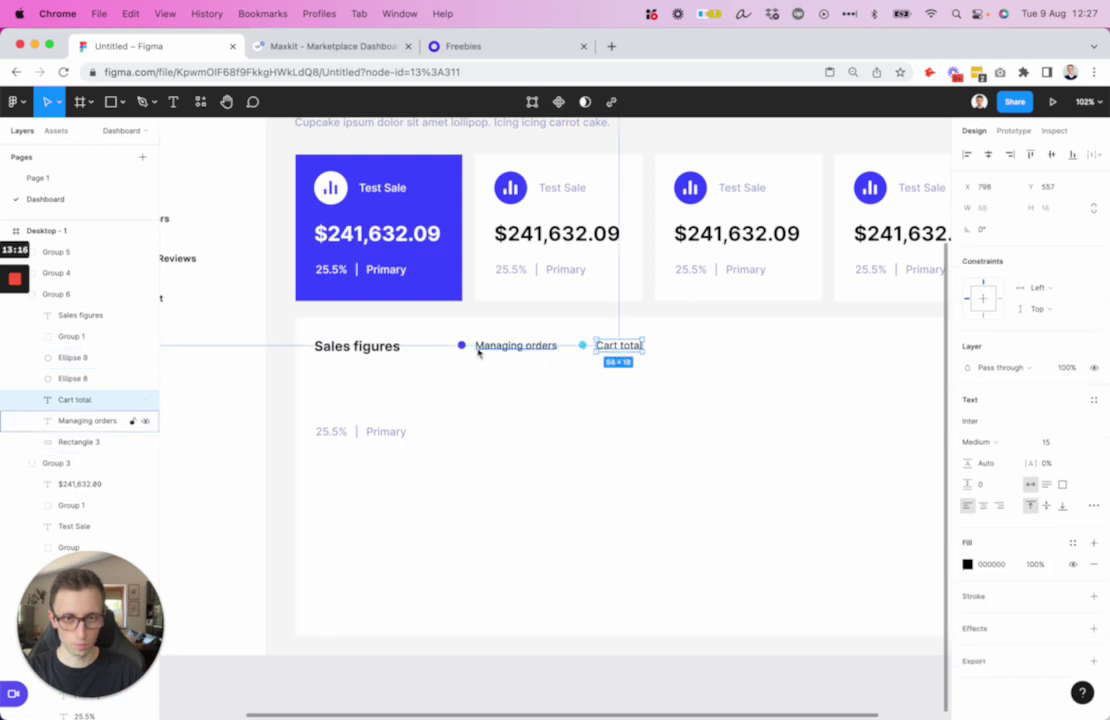
left_click(597, 312)
left_click(583, 345)
left_click(605, 345, "shift")
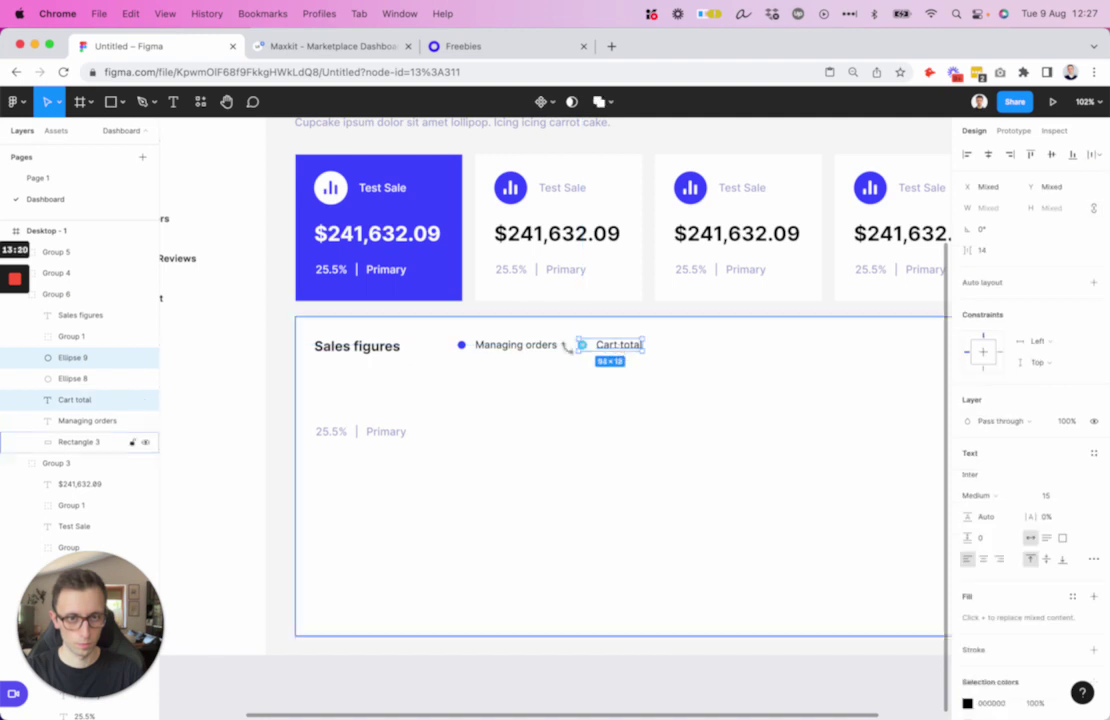
left_click(481, 347, "shift")
left_click(461, 347, "shift")
key("super+g")
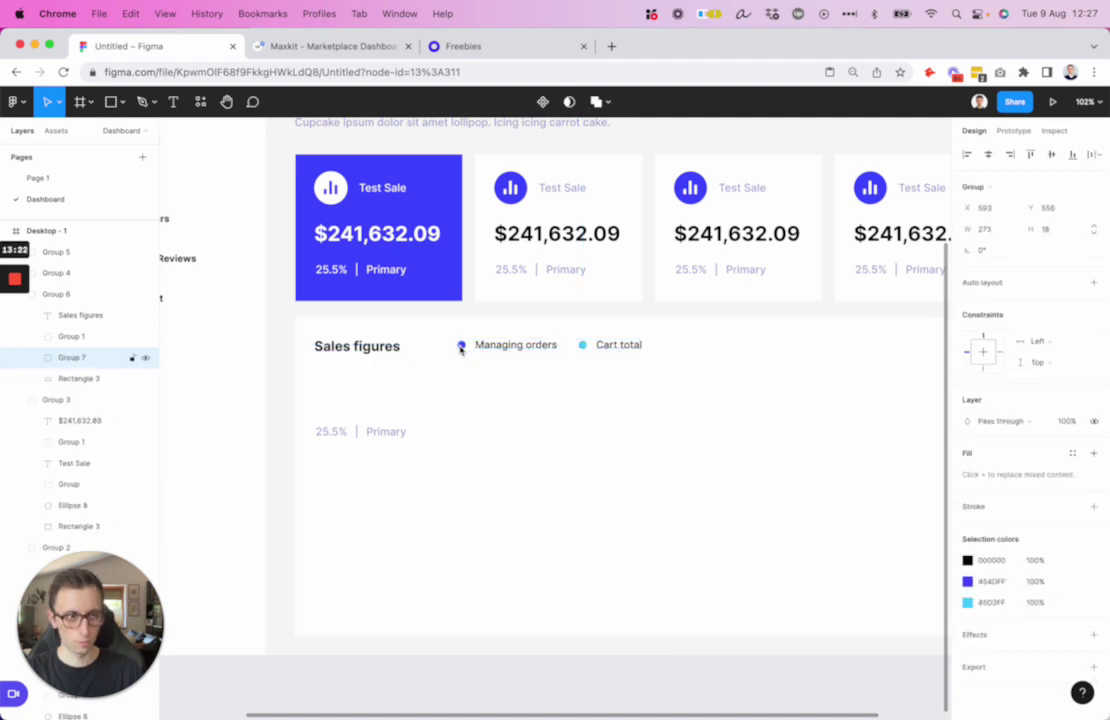
- Move the legend group to X 798 and Y 558 in the sales figures panel
scroll(490, 349, "down", 1)
left_click_drag(575, 347, 707, 349)
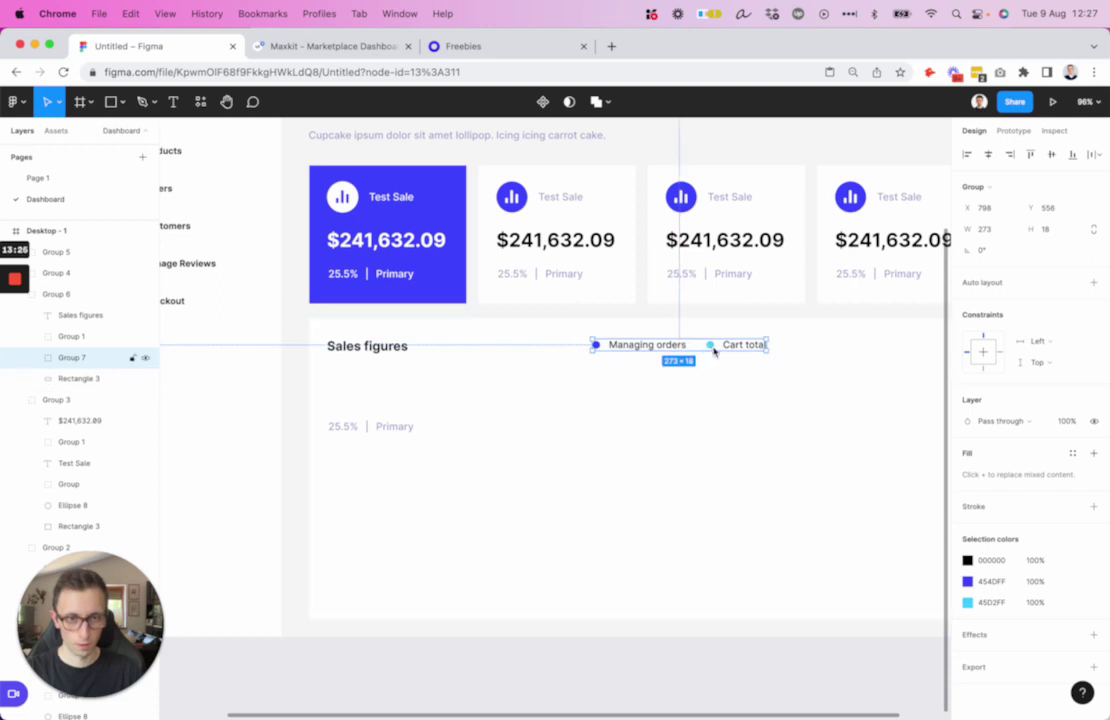
key("Down")
key("Down")
- Centre the legend group horizontally within the sales figures panel
scroll(768, 330, "down", 3)
scroll(762, 332, "up", 2)
scroll(759, 334, "right", 1)
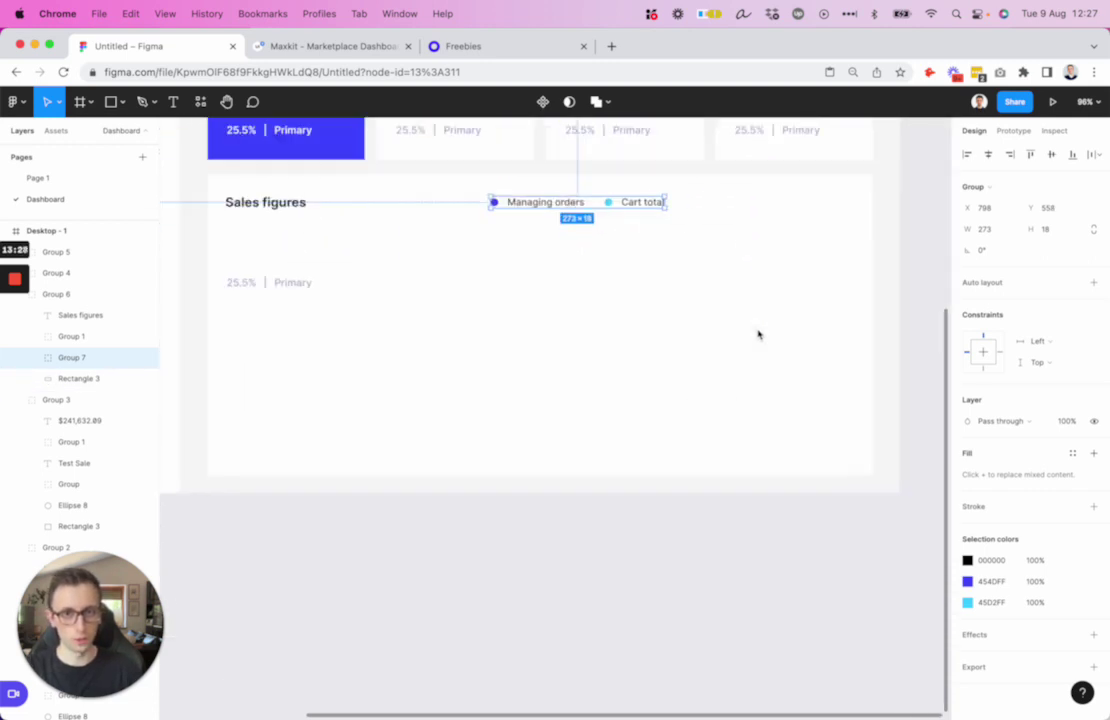
scroll(758, 335, "up", 3)
scroll(750, 336, "right", 1)
left_click(741, 337, "shift")
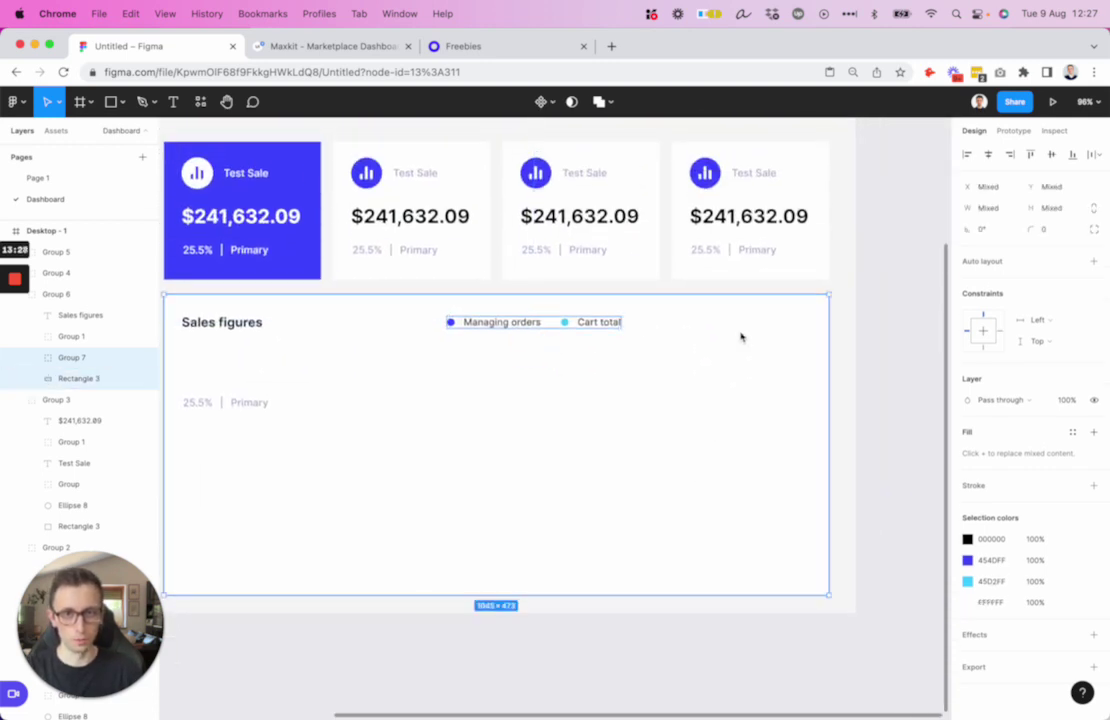
left_click(858, 308)
- Move the large panel's "Primary" text to X 1286, Y 555 in the header row and set its font size to 15
left_click(243, 407)
left_click(243, 407, "super")
left_click_drag(243, 407, 776, 325)
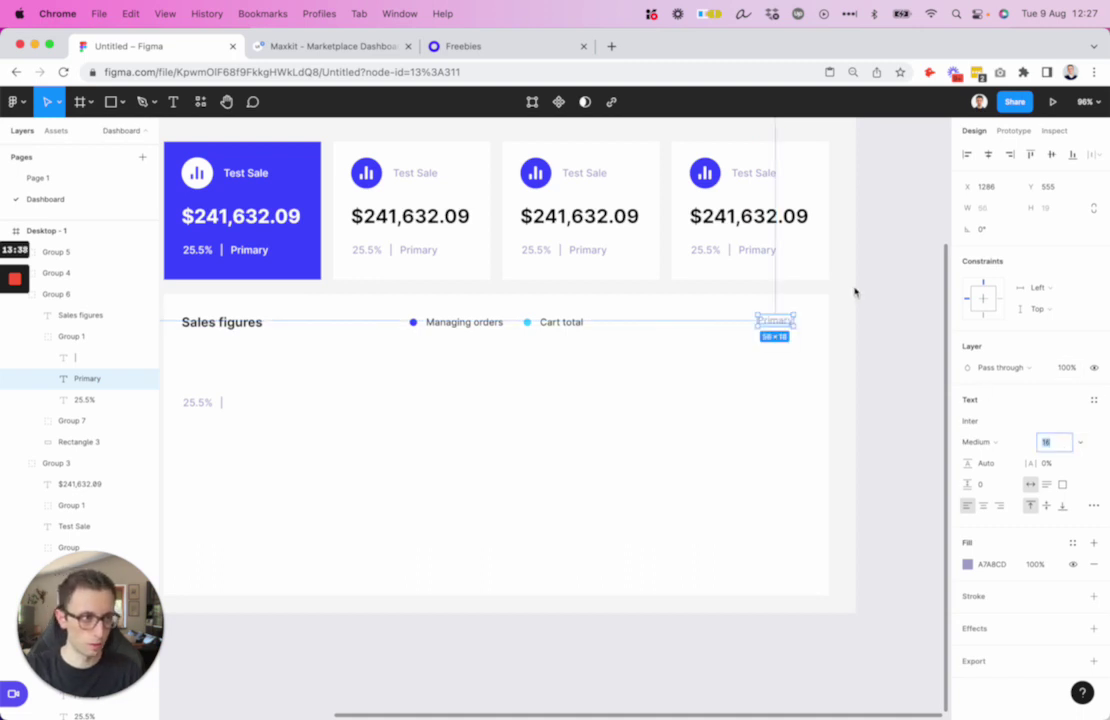
type("15")
- Replace the moved "Primary" text with "Priority" and colour it black
double_click(776, 321)
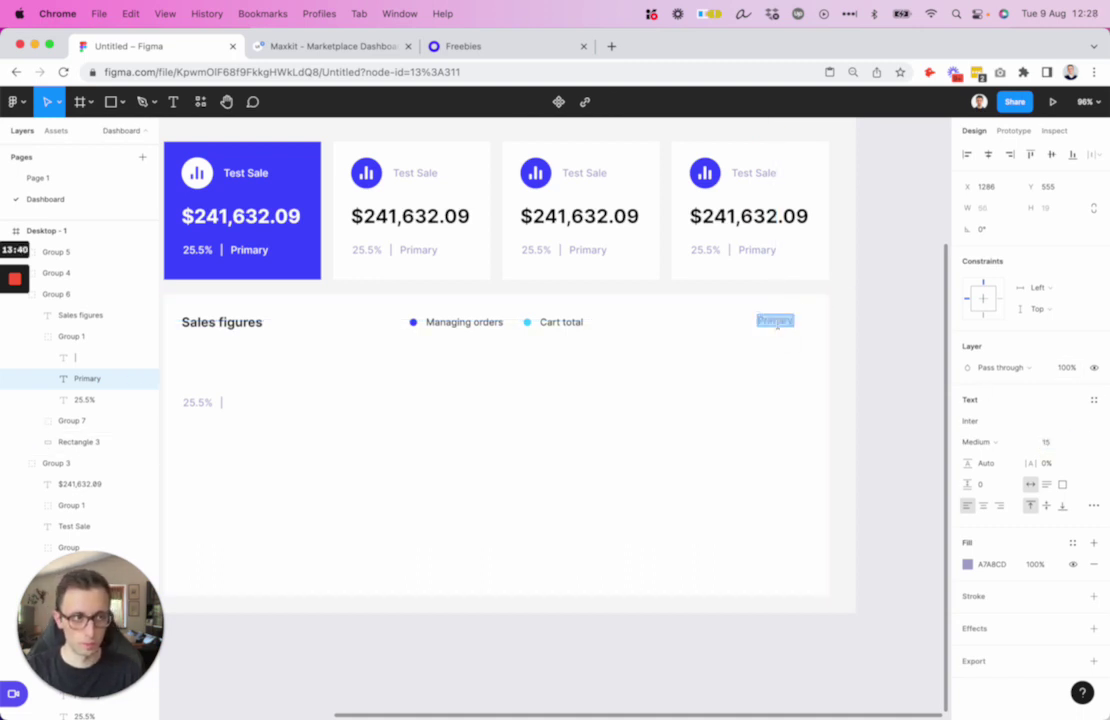
type("P")
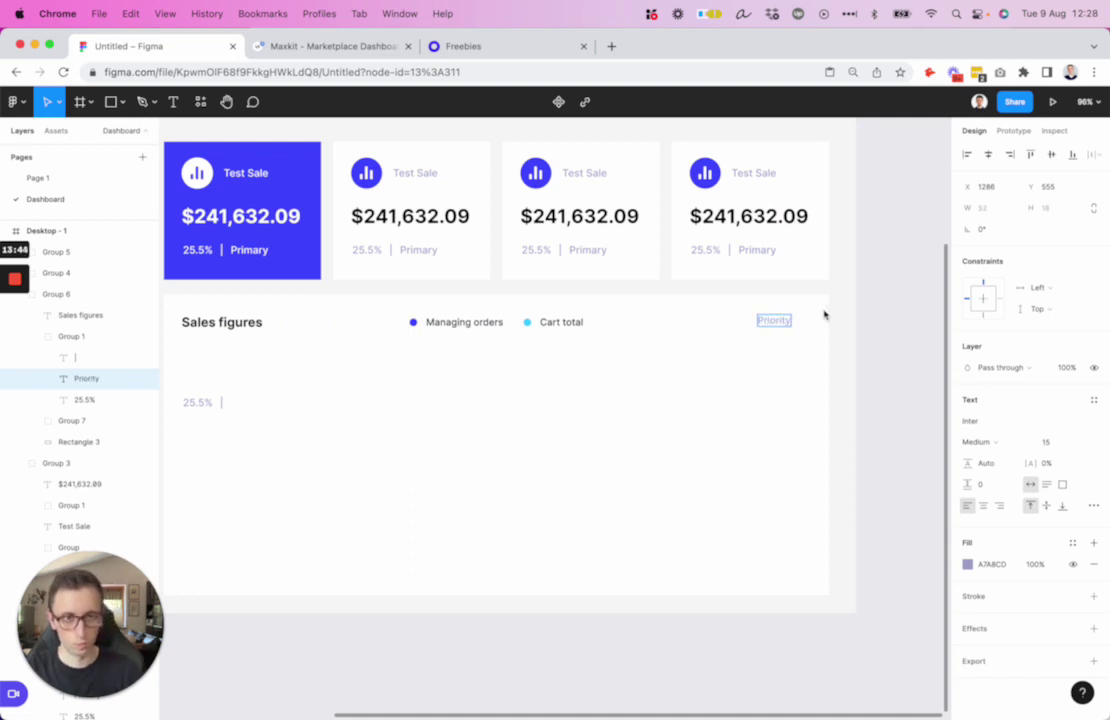
left_click(879, 262)
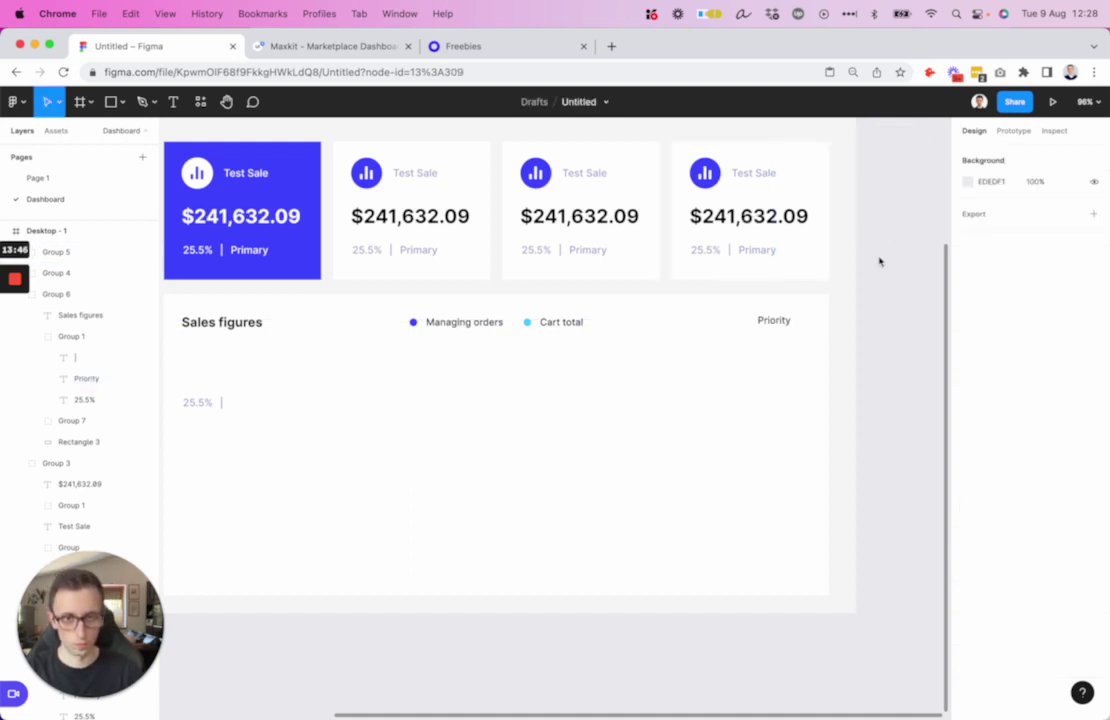
- Align the "Priority" text vertically with the "Cart total" label
scroll(879, 262, "up", 3)
scroll(879, 262, "left", 5)
scroll(879, 262, "right", 10)
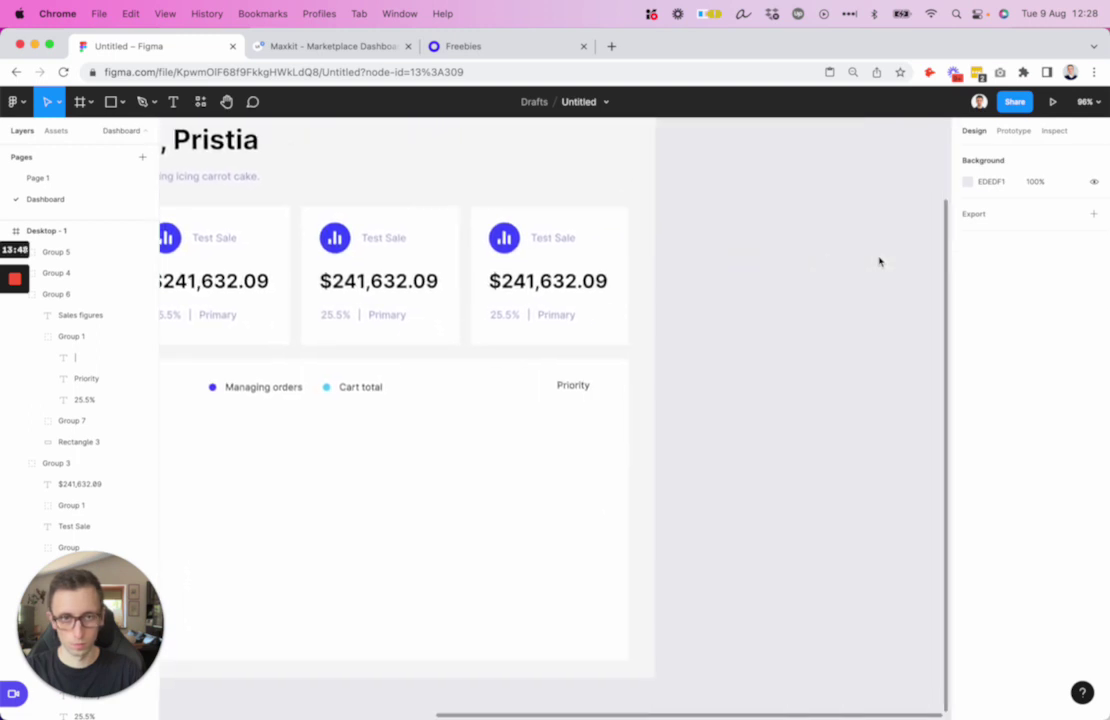
scroll(879, 262, "up", 3)
scroll(879, 262, "left", 4)
scroll(879, 262, "down", 5)
scroll(850, 248, "up", 5, "ctrl")
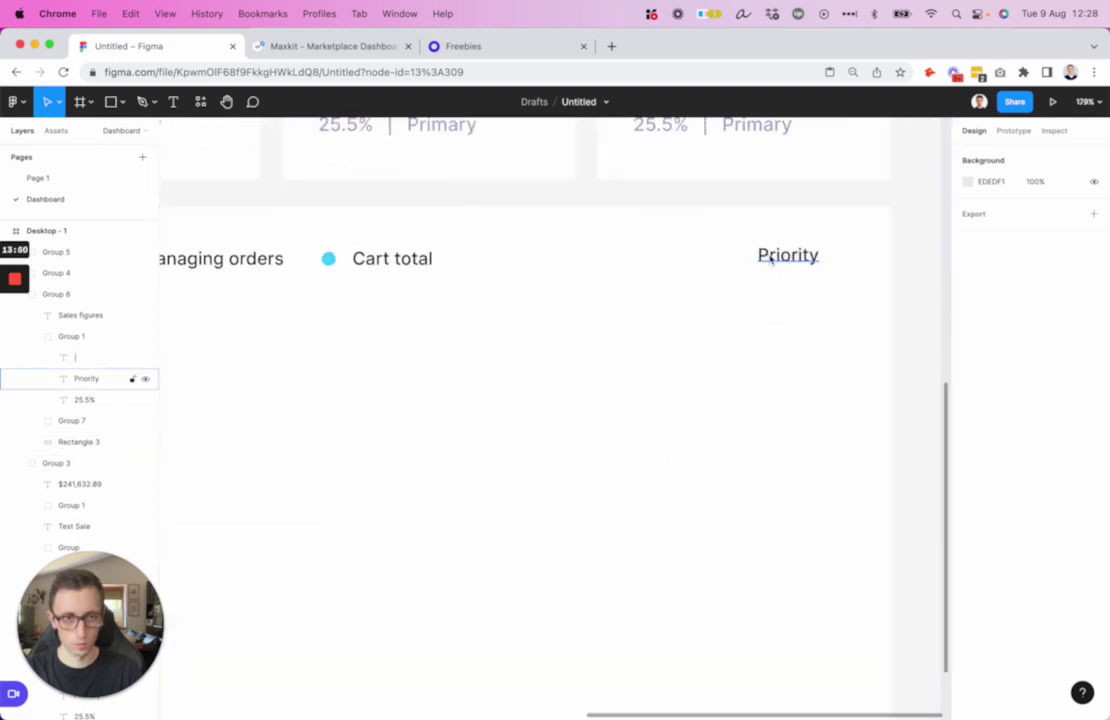
left_click(771, 257)
left_click(427, 261, "shift")
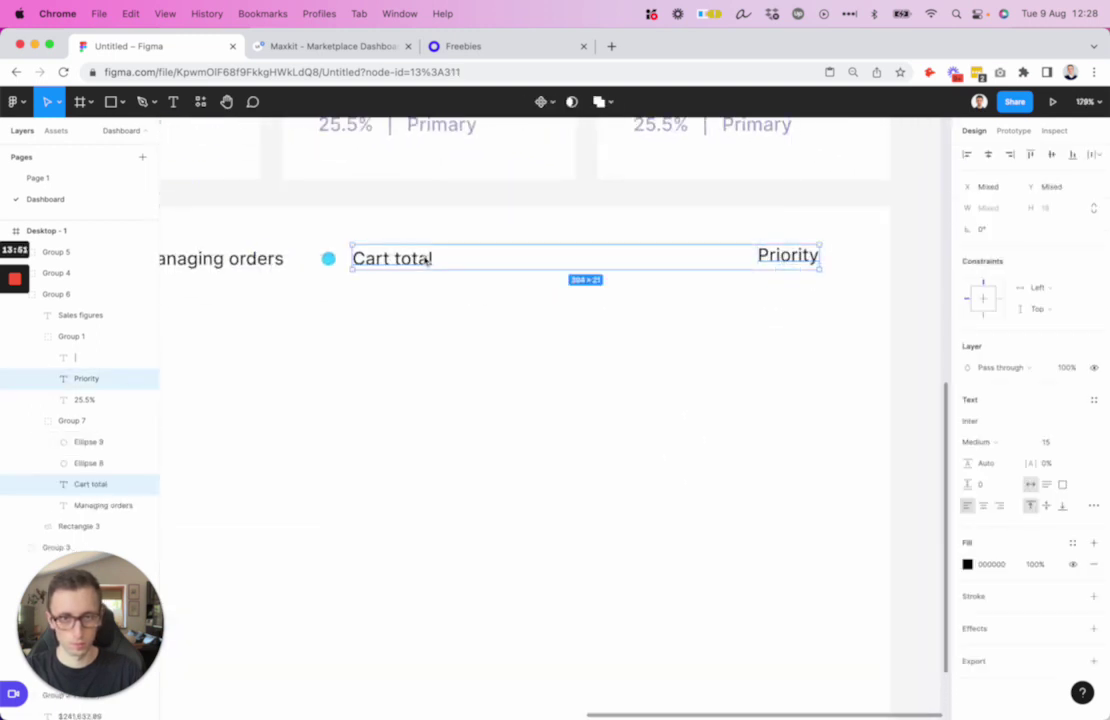
left_click(1051, 154)
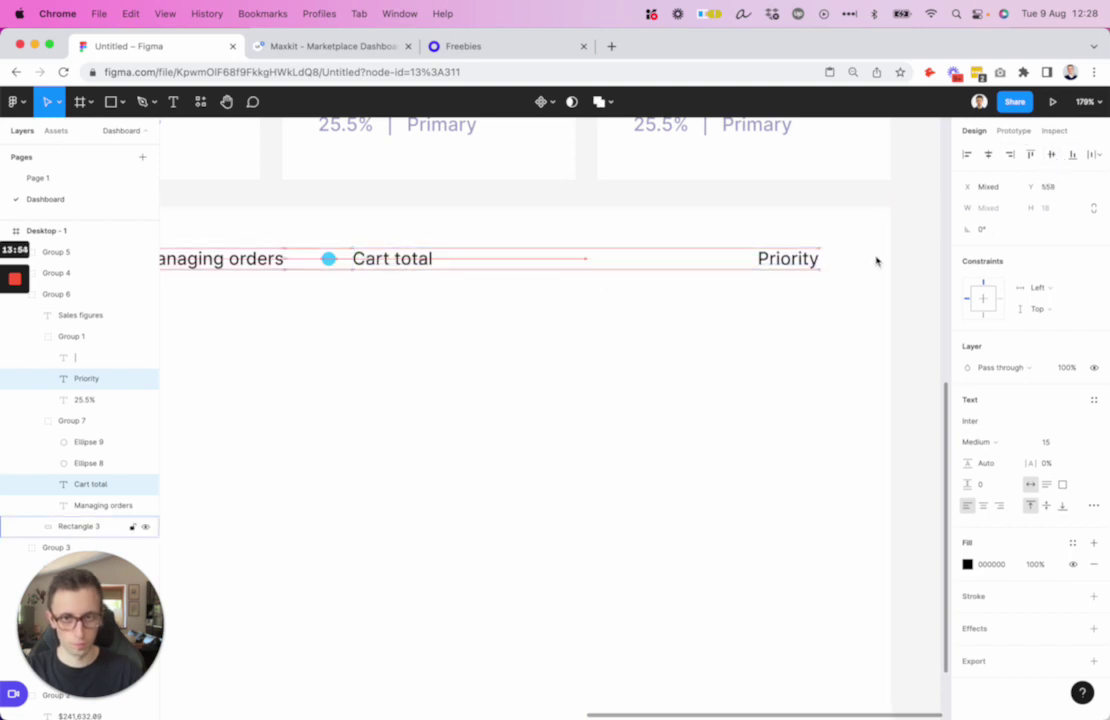
- Switch to Nucleo, search for "arrow", and place the small filled down arrow just after "Priority" in the Figma panel, removing its outer frame
left_click(810, 262)
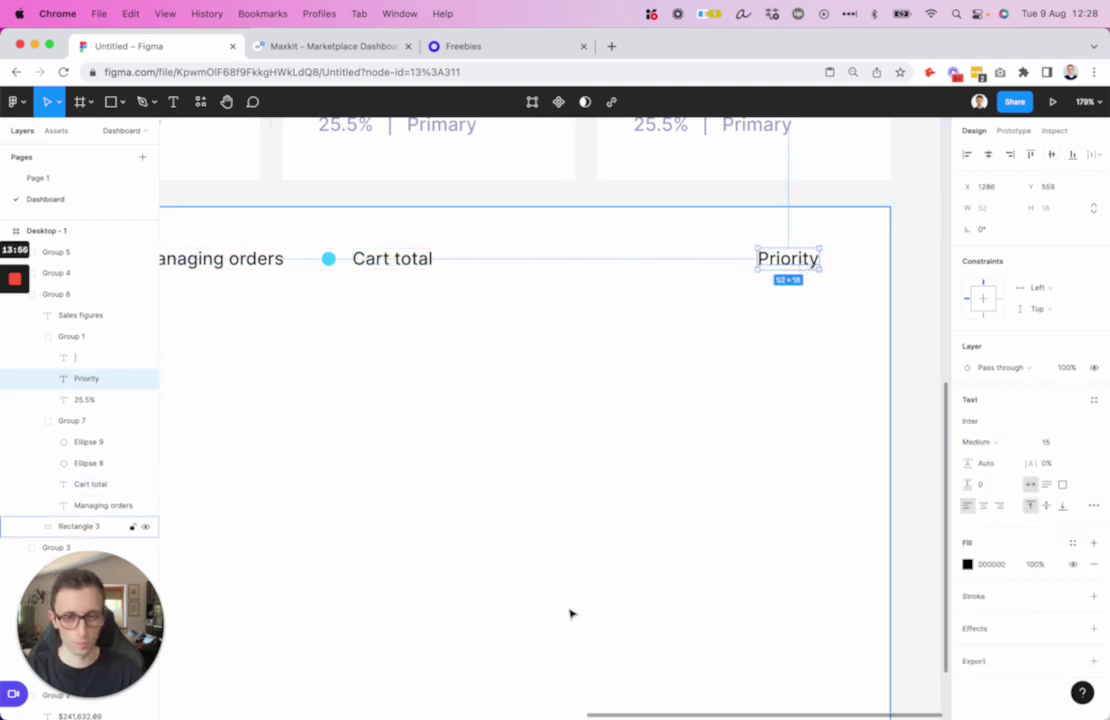
mouse_move(211, 702)
left_click(157, 704)
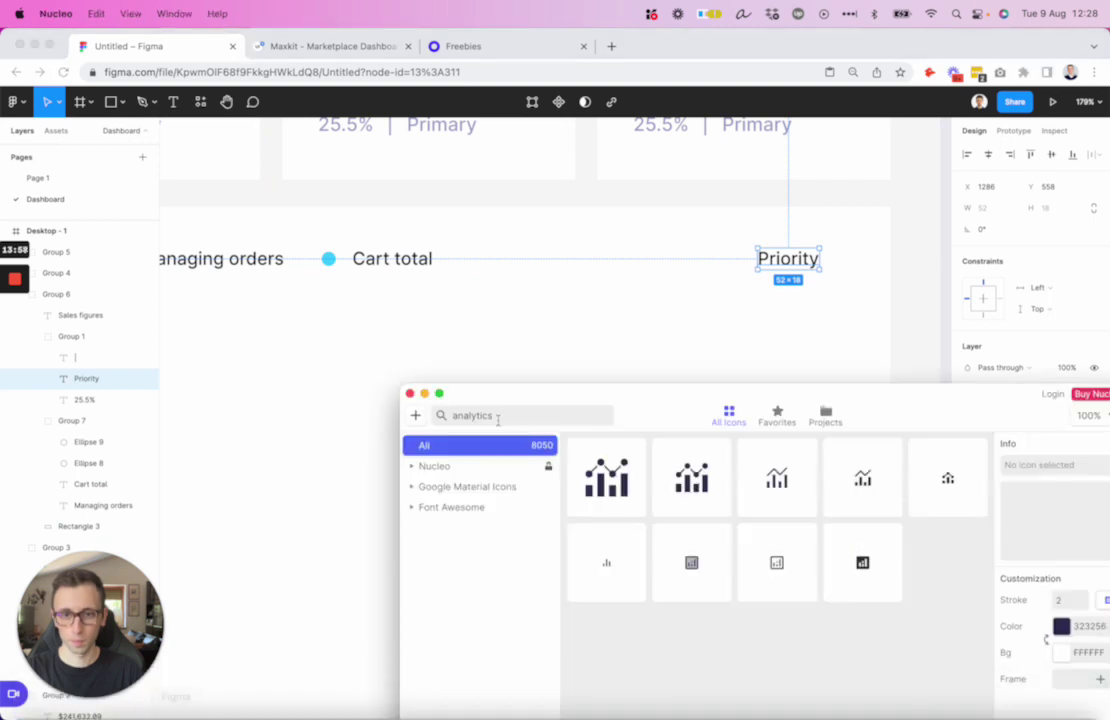
key("super+a")
type("arrow")
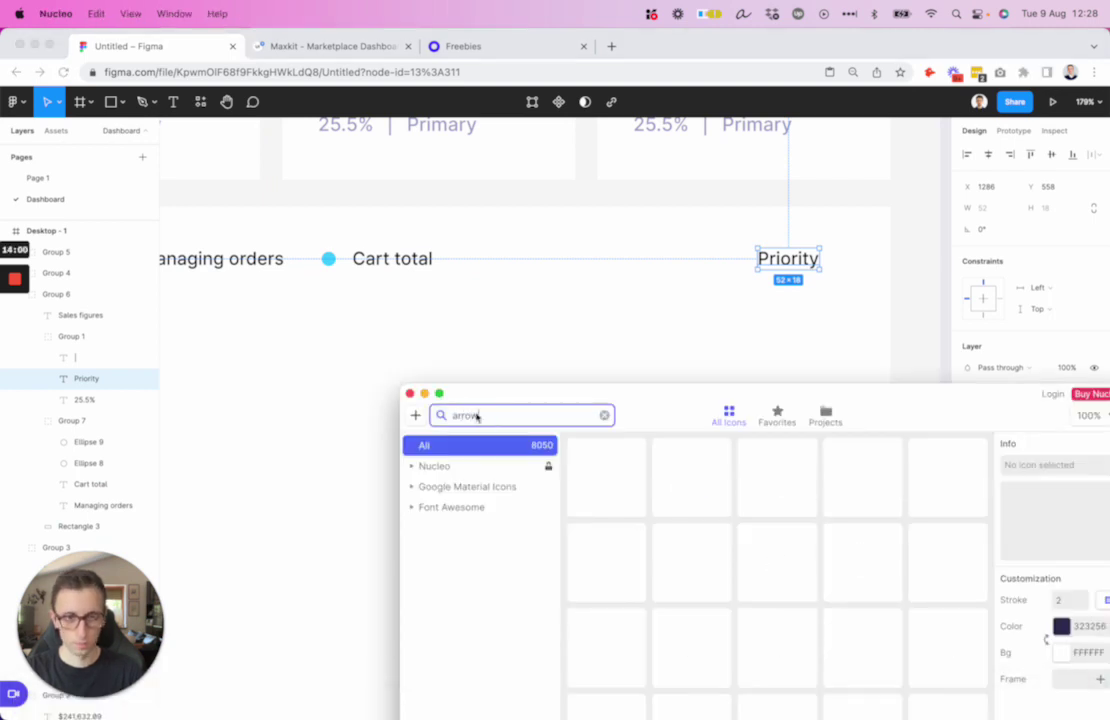
scroll(690, 510, "down", 3)
scroll(766, 484, "down", 10)
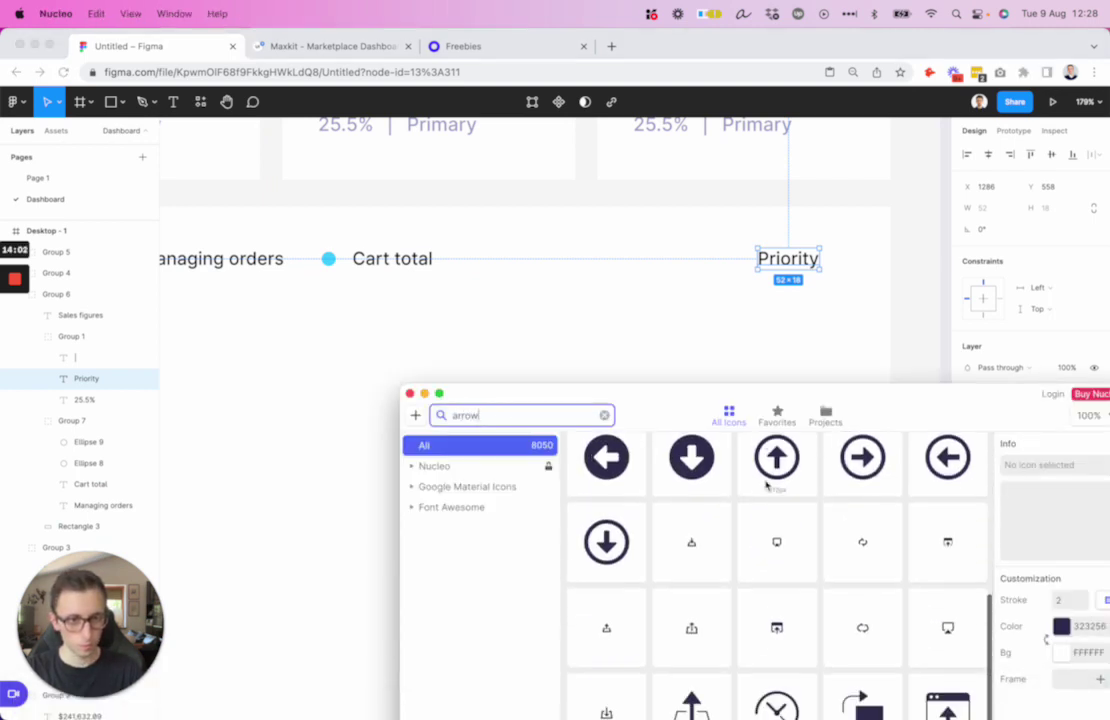
scroll(777, 484, "down", 5)
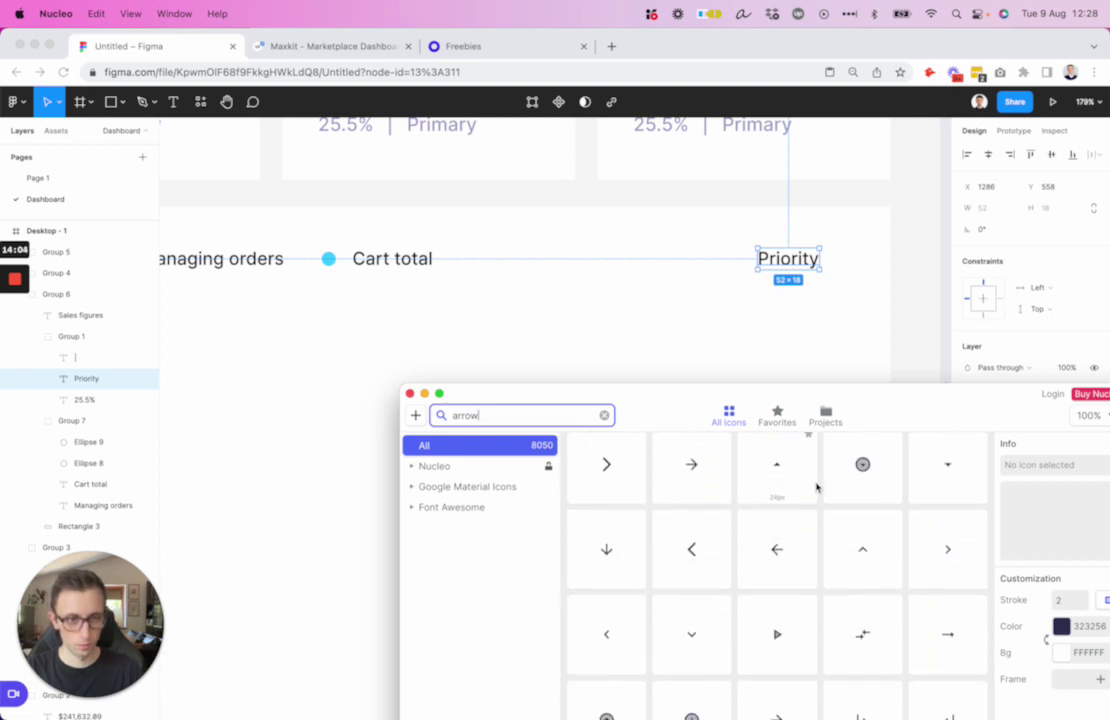
left_click_drag(913, 477, 845, 270)
key("super+shift+g")
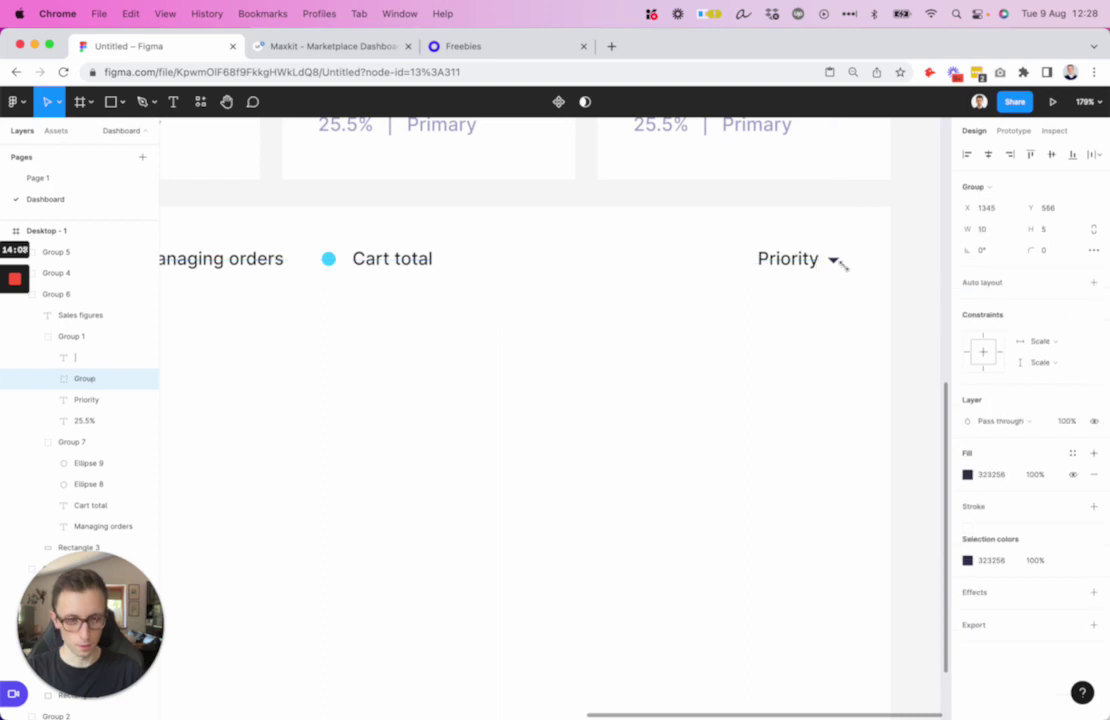
- Scale the arrow beside "Priority" to 13 × 6.5 px at X 1347 and recolour it with the light purple of the statistics cards' secondary text
left_click_drag(844, 262, 845, 261)
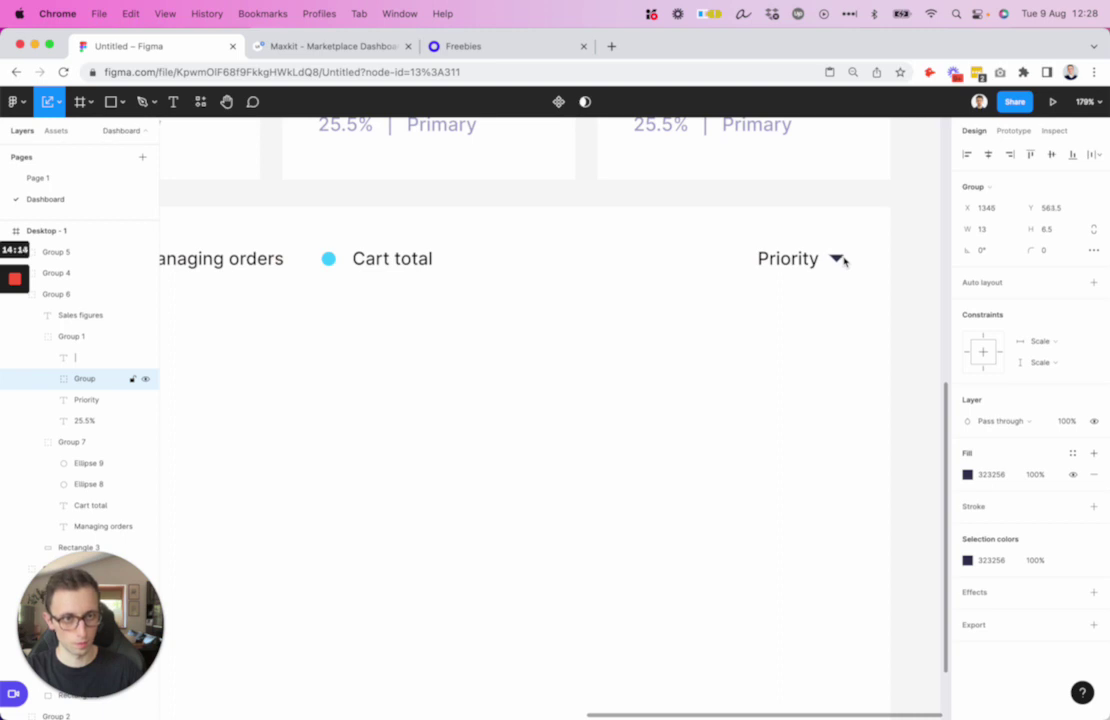
key("i")
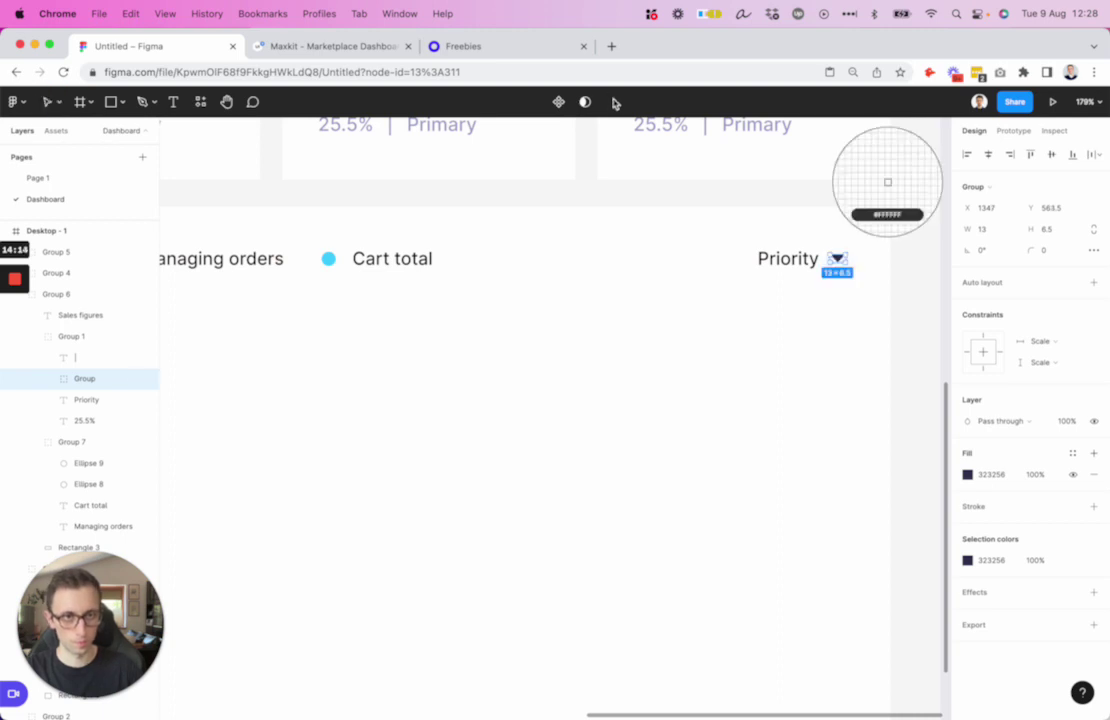
left_click(706, 132)
left_click(854, 229)
key("shift+0")
left_click(917, 260)
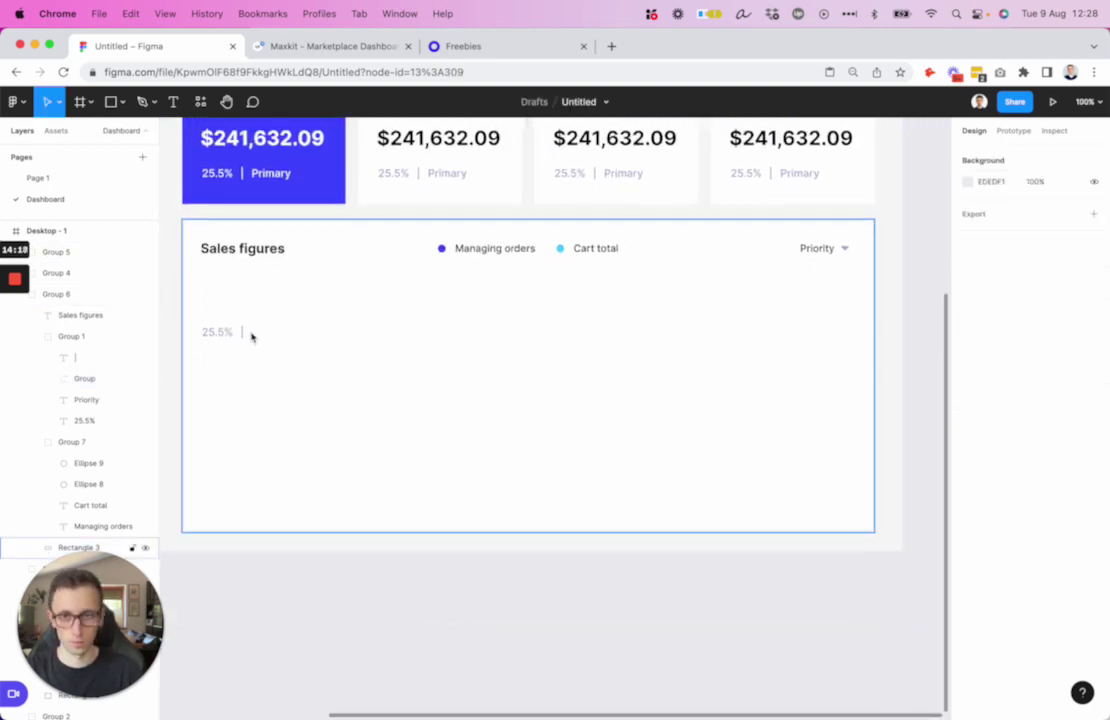
- Delete the vertical divider beside the loose "25.5%" text in the sales figures panel
left_click(222, 338, "super")
scroll(222, 338, "up", 1)
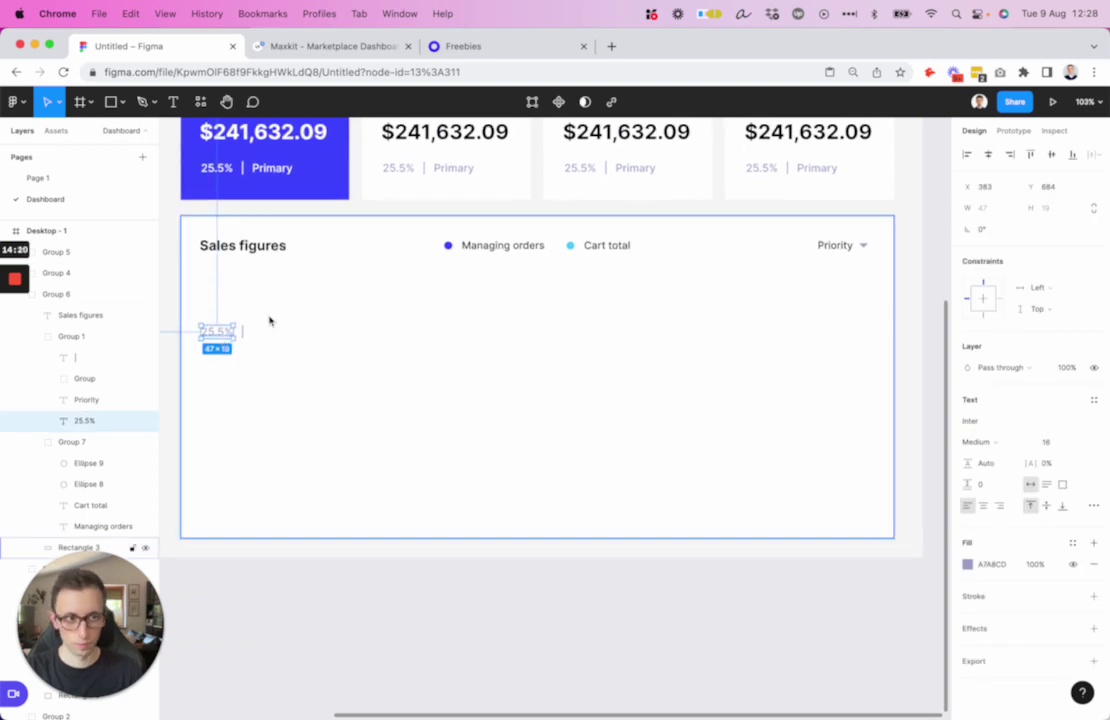
left_click(272, 320)
left_click(243, 335, "super")
key("Delete")
- Draw a horizontal line about 924 px long below the sales figures heading and colour its stroke with the "25.5%" text's purple
key("l")
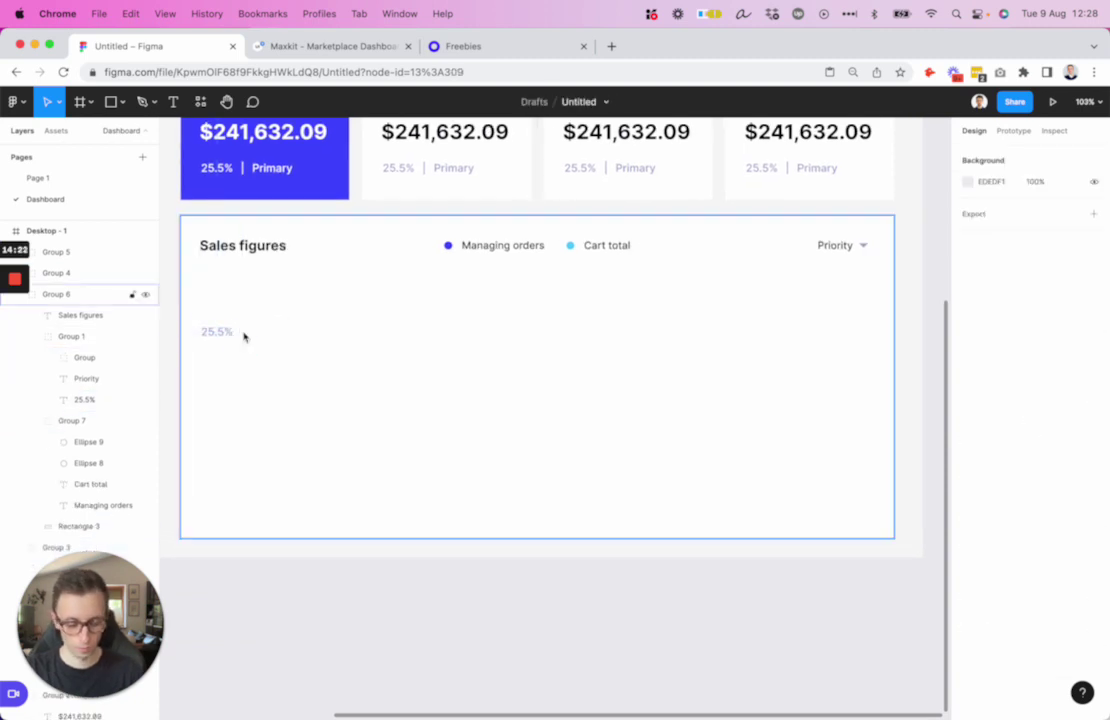
left_click_drag(241, 331, 813, 291)
key("i")
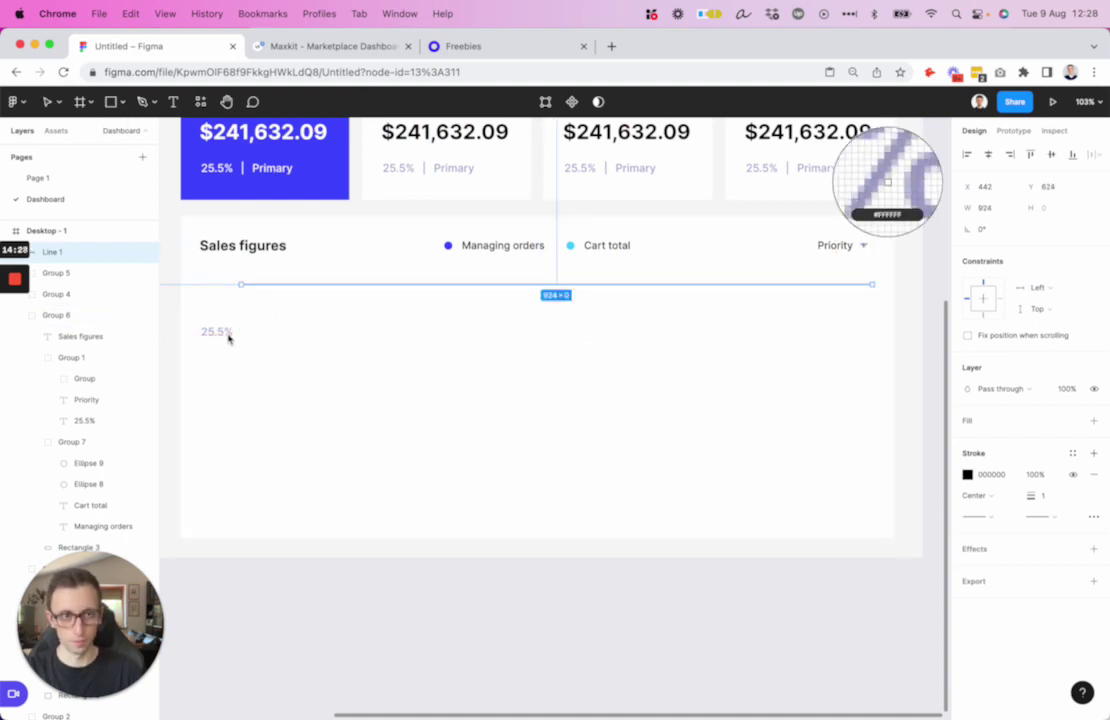
left_click(229, 339)
left_click(318, 317)
left_click(341, 285)
left_click_drag(340, 289, 338, 338)
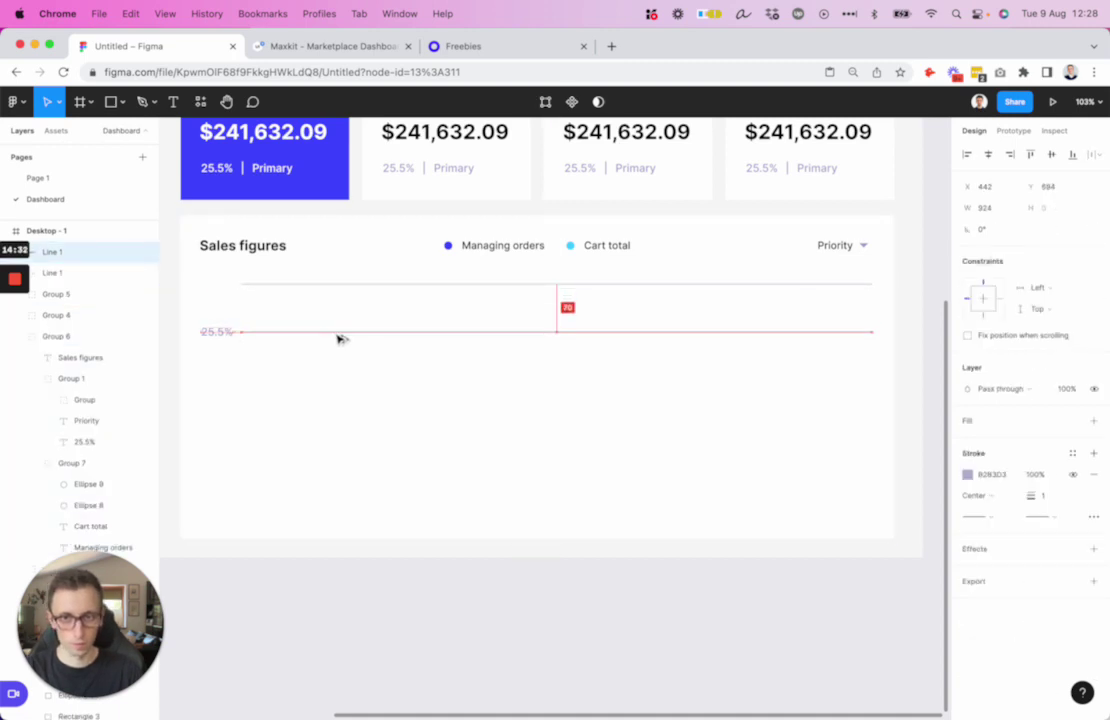
key("super+z")
- Lighten the line's stroke to E3E4F1 and add five copies below it at 70 px intervals
left_click(967, 474)
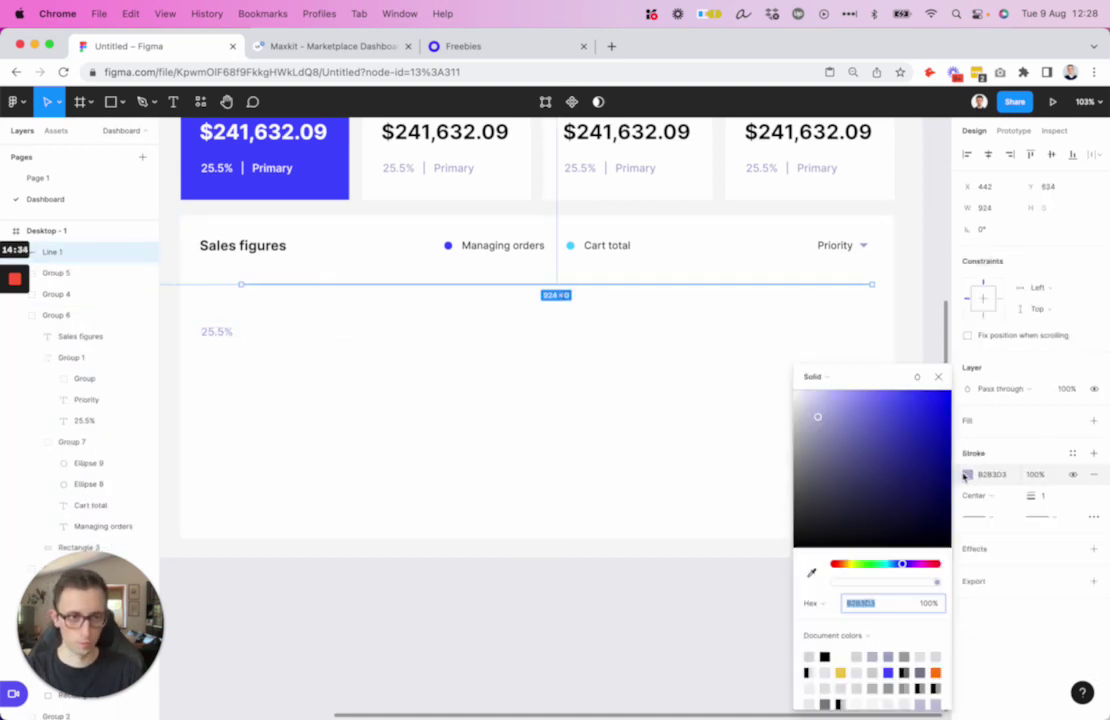
left_click_drag(808, 408, 807, 406)
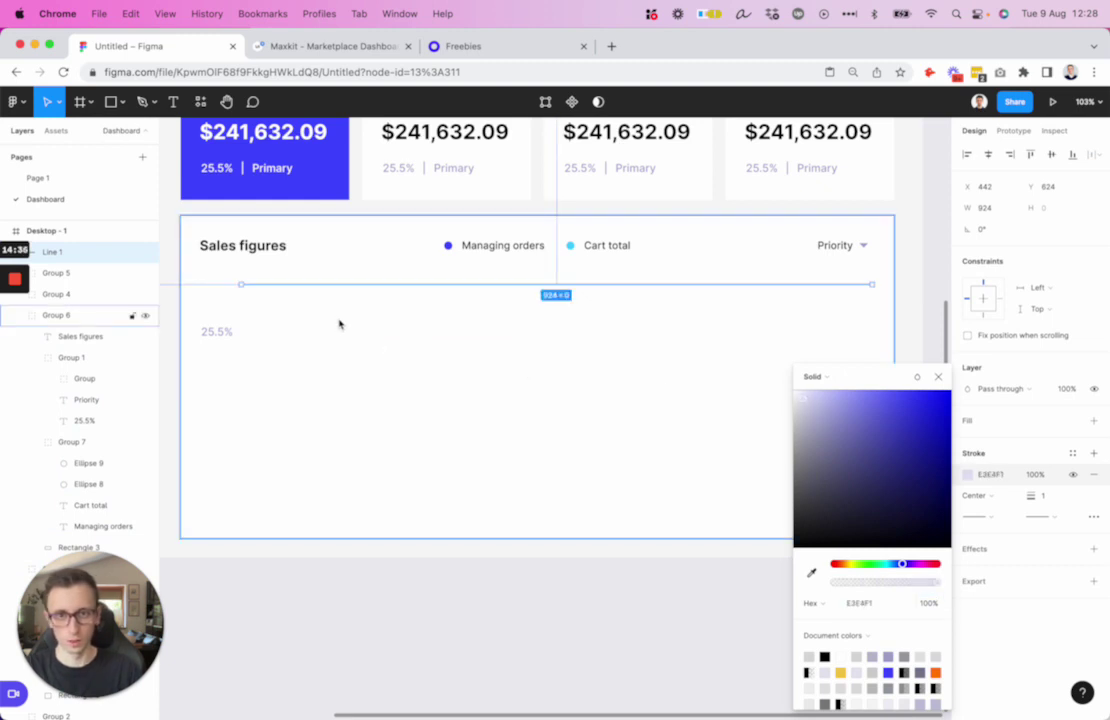
left_click_drag(372, 289, 368, 335)
key("ctrl+d")
key("ctrl+d")
key("ctrl+d")
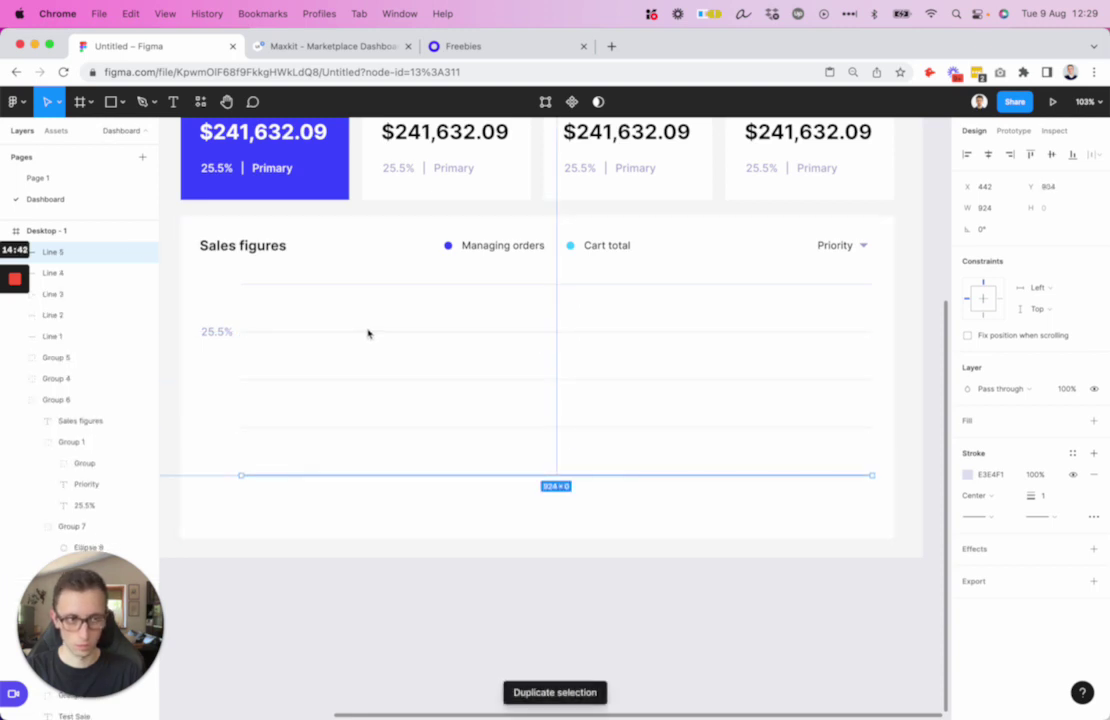
key("super+d")
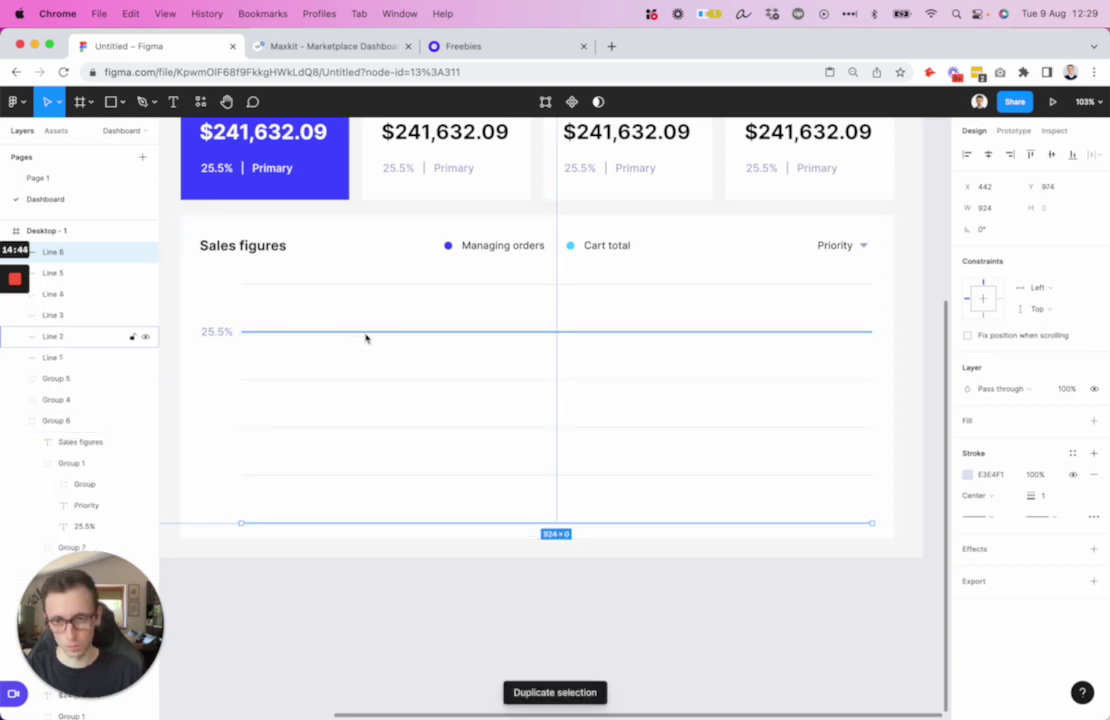
- Move the lowest grid line up by 30 px within the panel
scroll(365, 340, "left", 3)
key("shift+Up")
key("shift+Up")
key("shift+Up")
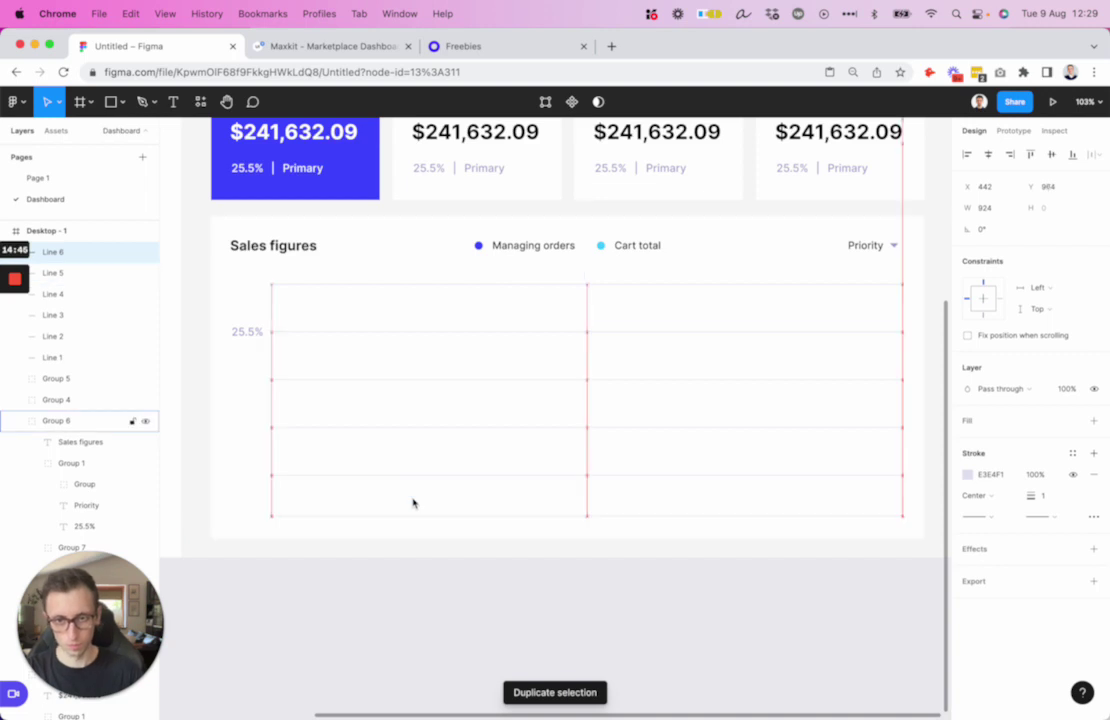
- Distribute all six horizontal grid lines with equal vertical spacing
left_click(409, 477, "shift")
left_click(426, 429, "shift")
left_click(439, 380, "shift")
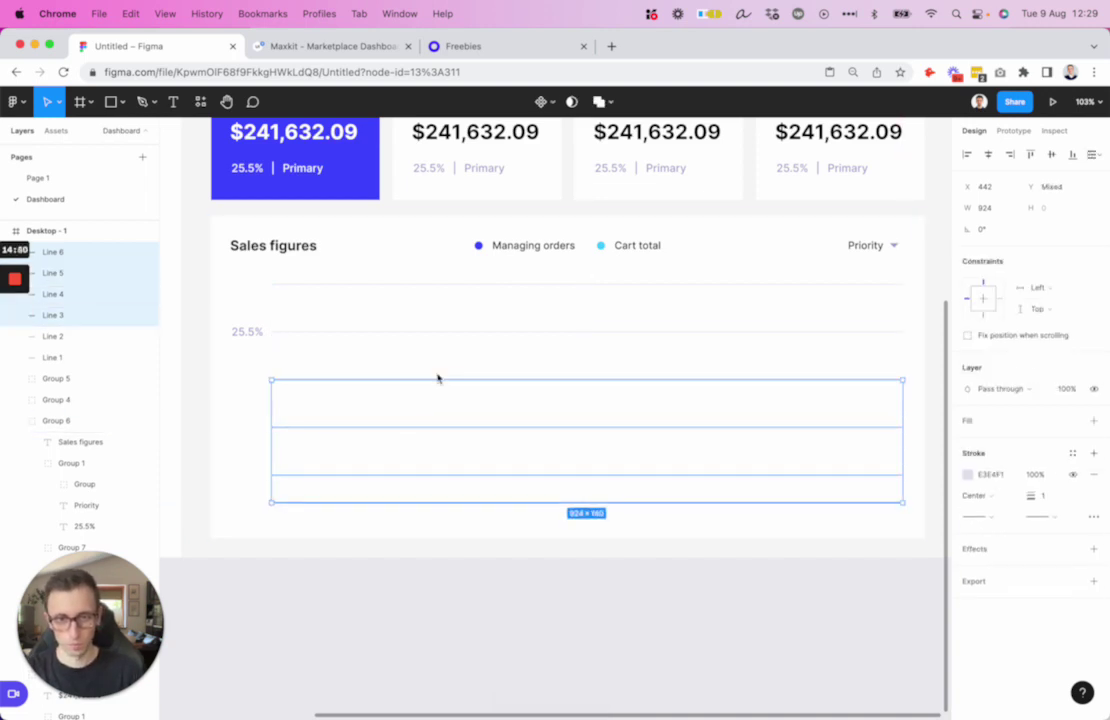
left_click(448, 332, "shift")
left_click(478, 285, "shift")
left_click(480, 291, "shift")
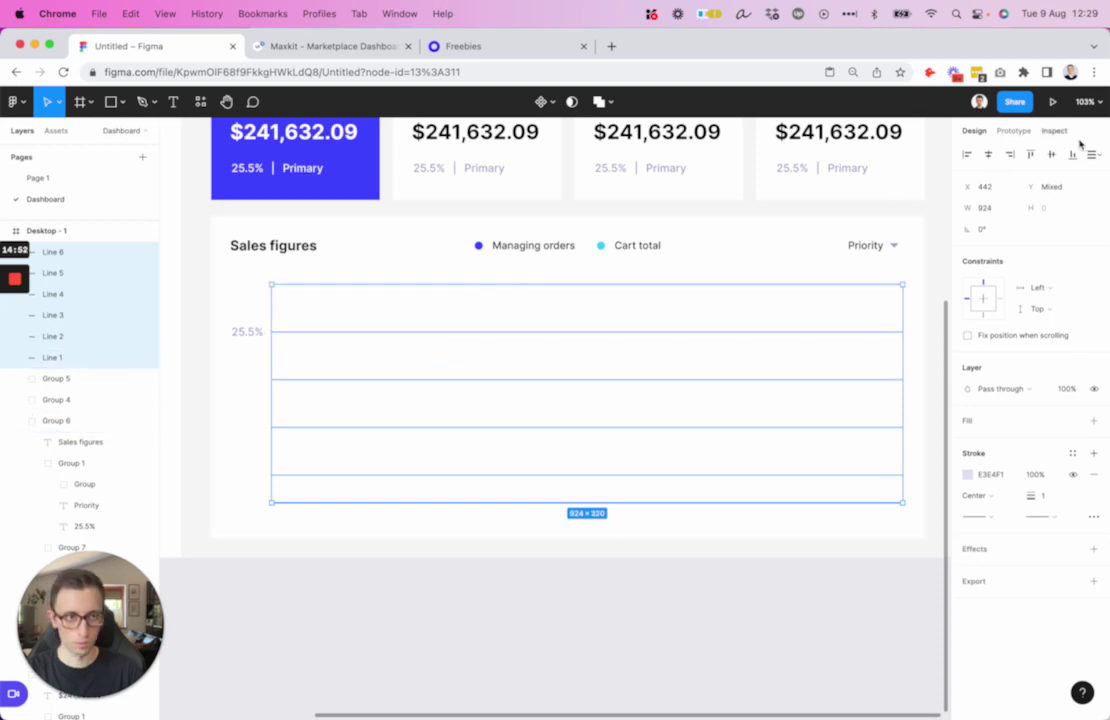
left_click(1093, 154)
left_click(1030, 196)
left_click(529, 562)
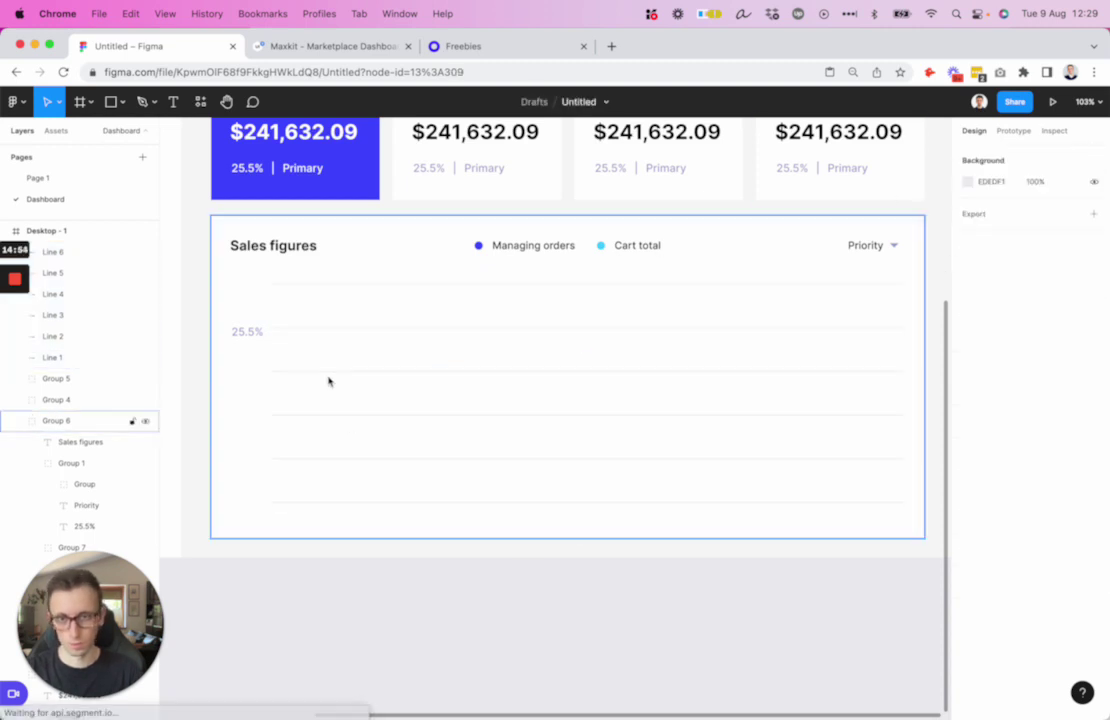
- Place "25.5%" labels in front of the two lowest grid lines and repeat them upward so every line has one
left_click(256, 331, "super")
left_click_drag(256, 331, 258, 469)
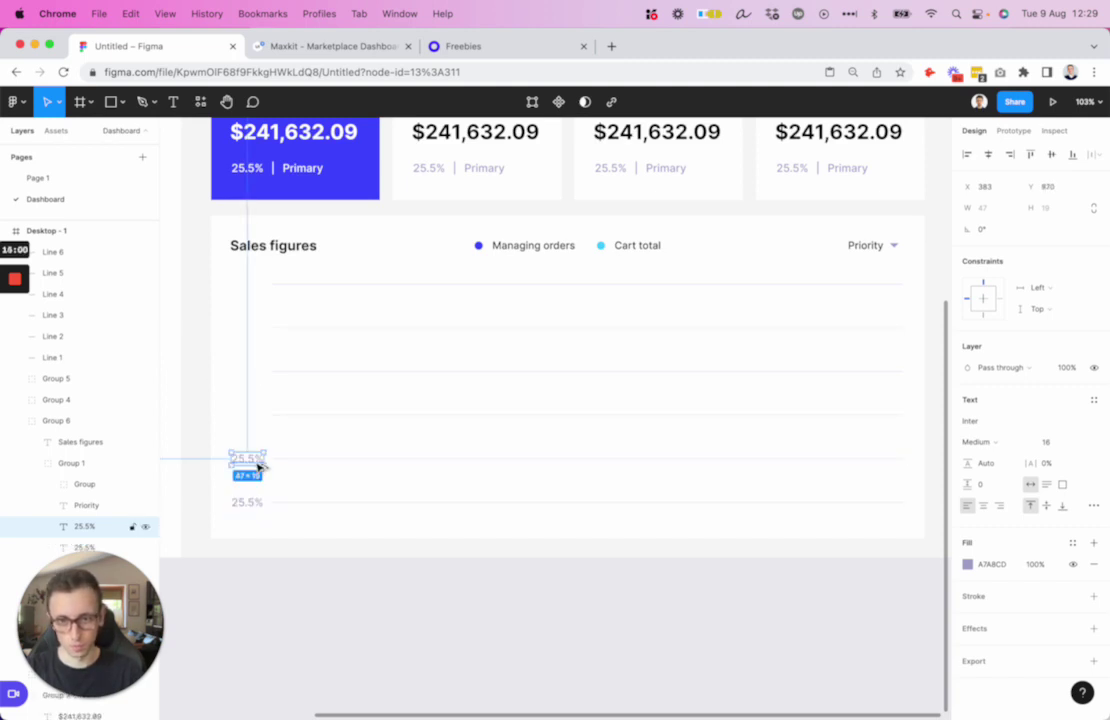
key("super+d")
key("super+d")
key("super+d")
key("super+d")
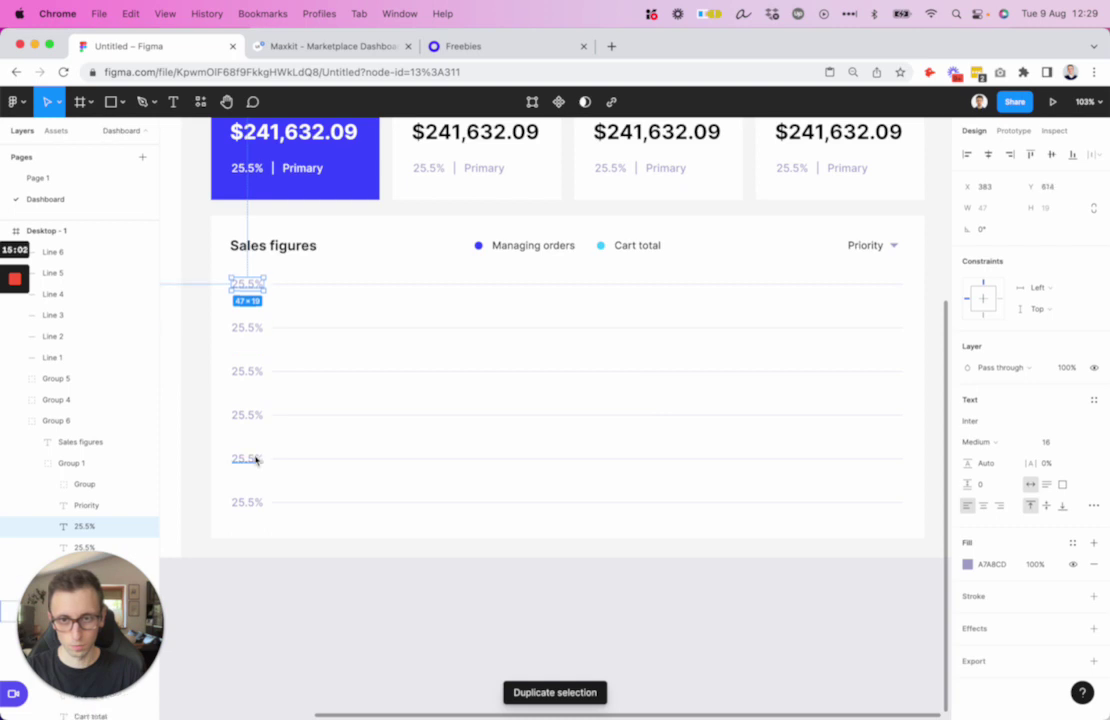
- Replace the axis labels' text with 0, 100, 200, 300, 400 and 500, from the lowest grid line to the highest
double_click(248, 503)
key("BackSpace")
type("0")
double_click(252, 460)
type("100")
double_click(250, 418)
type("2")
double_click(250, 372)
type("3")
left_click(250, 330)
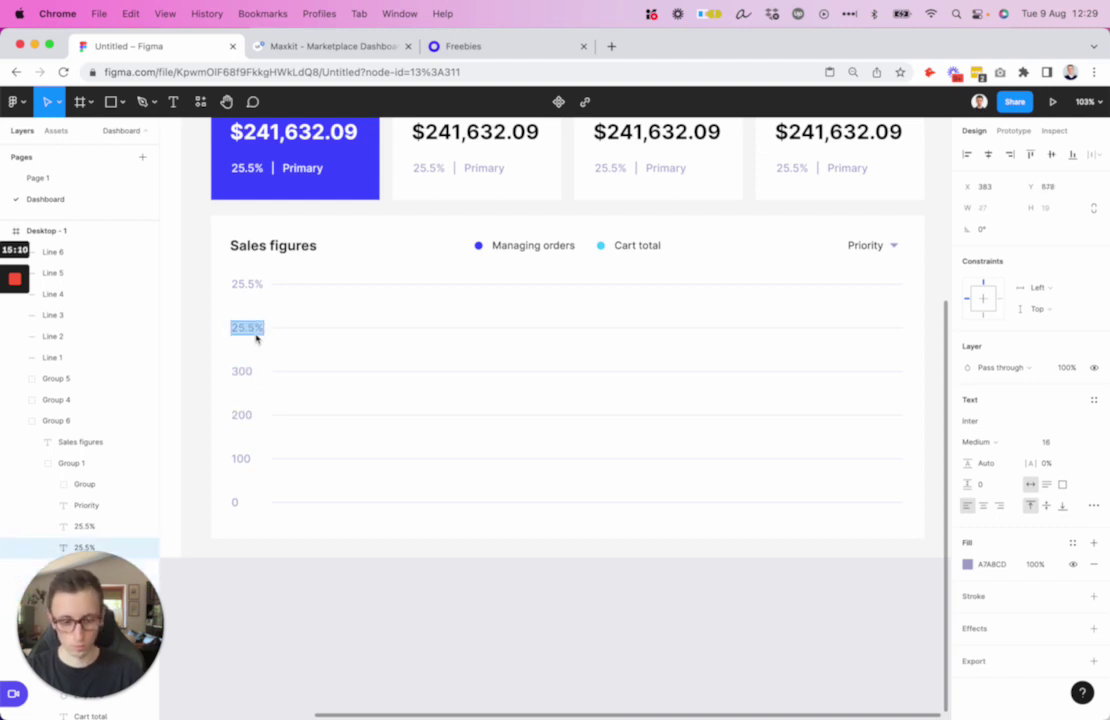
type("400")
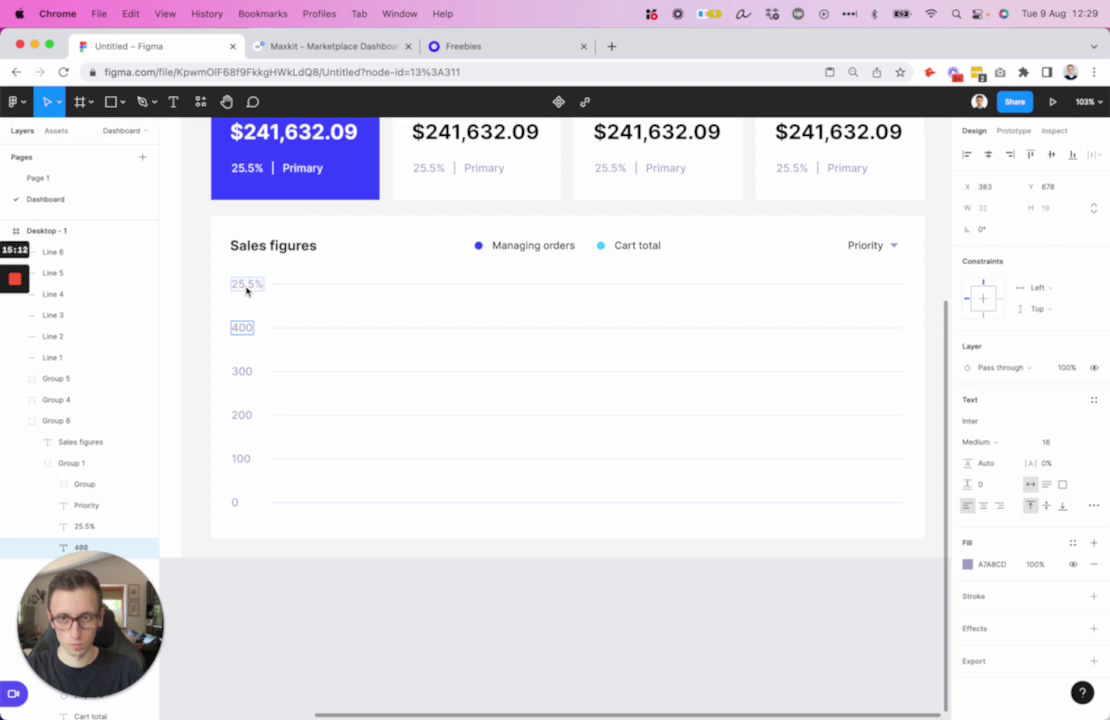
double_click(246, 288)
type("500")
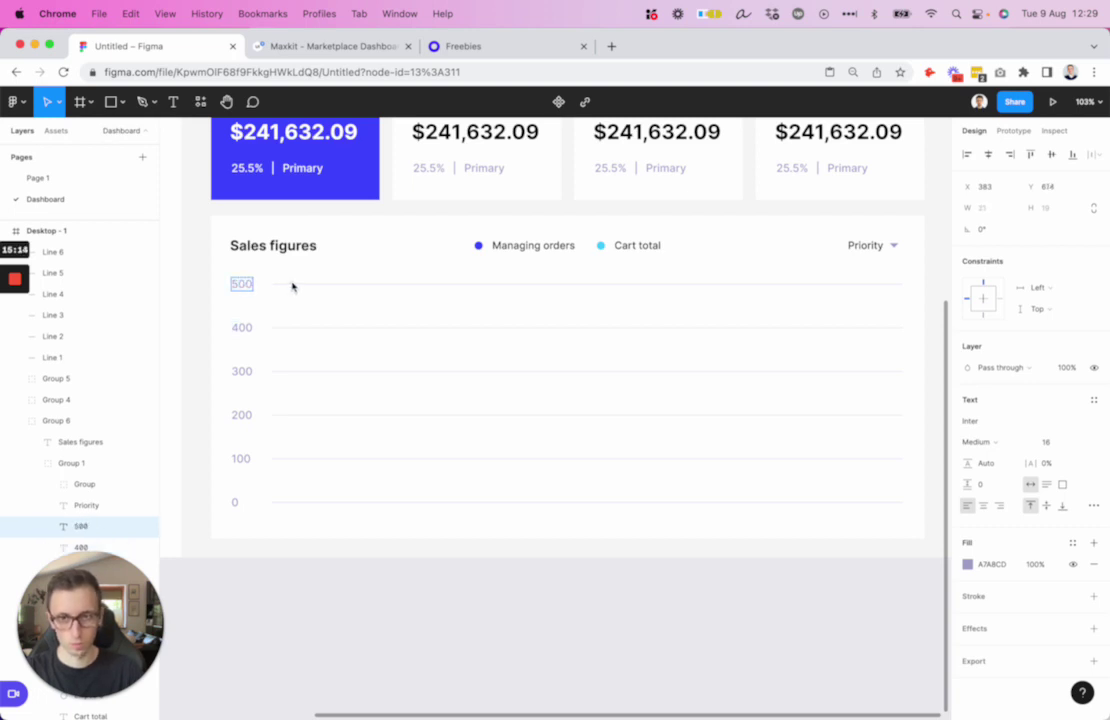
- Align the six axis labels along their right edges and set their font size to 13
left_click(242, 328, "shift")
left_click(242, 371, "shift")
left_click(242, 414, "shift")
left_click(240, 462, "shift")
left_click(236, 502, "shift")
left_click(1060, 498)
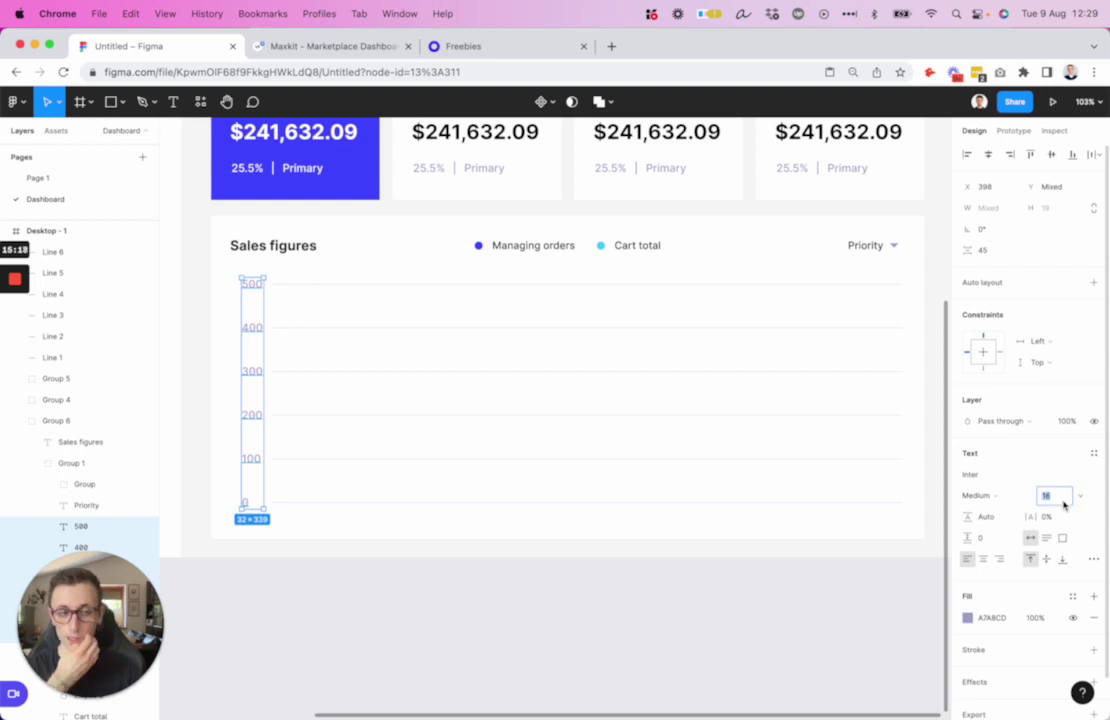
key("Down")
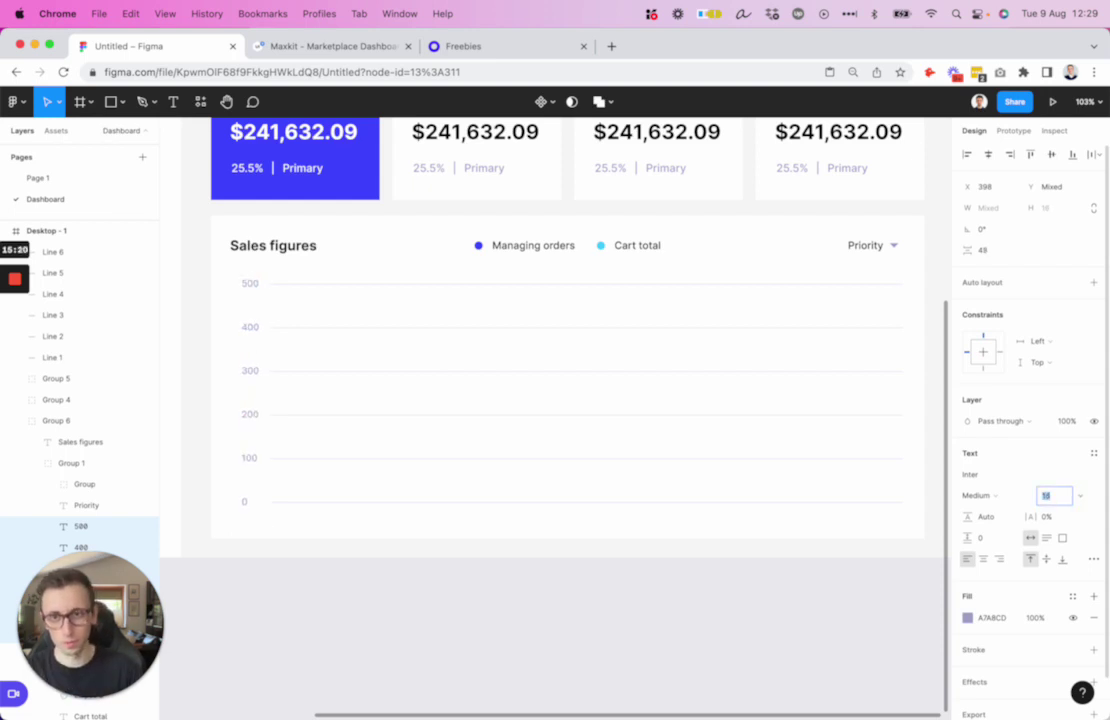
scroll(597, 382, "down", 3)
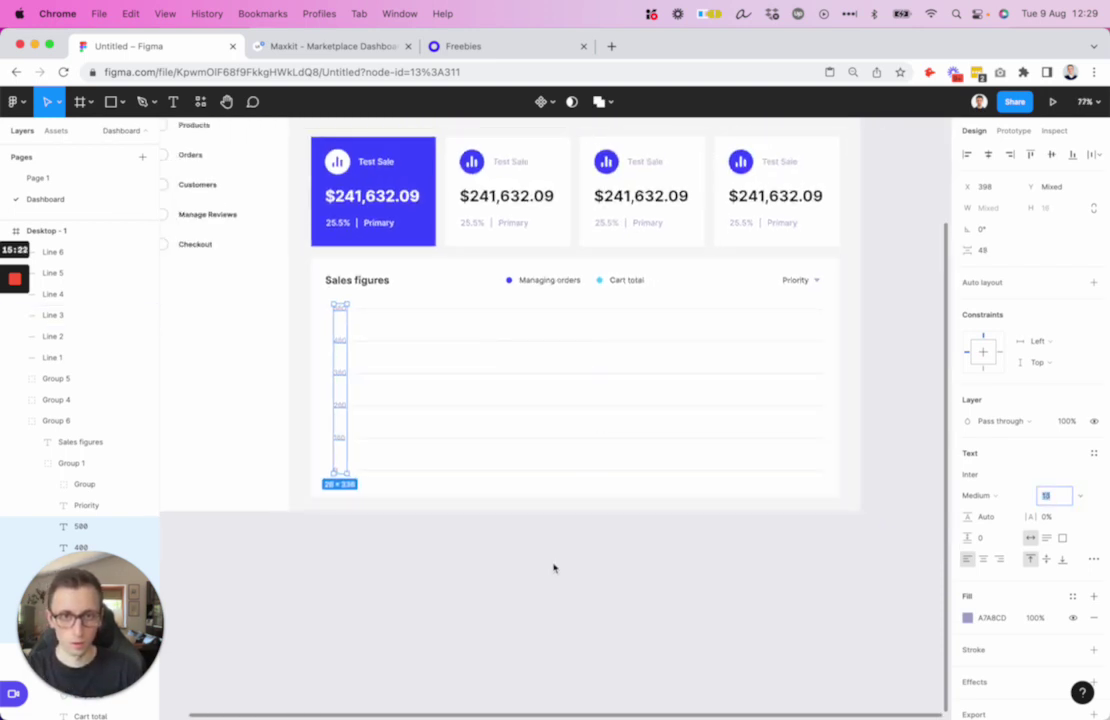
left_click(554, 568)
- Draw a wavy Pen curve about 924 × 163 px across the chart, starting just below the 200 line and ending just below the 400 line
scroll(554, 568, "up", 3)
scroll(554, 568, "left", 3)
scroll(554, 568, "right", 3)
scroll(614, 466, "down", 1)
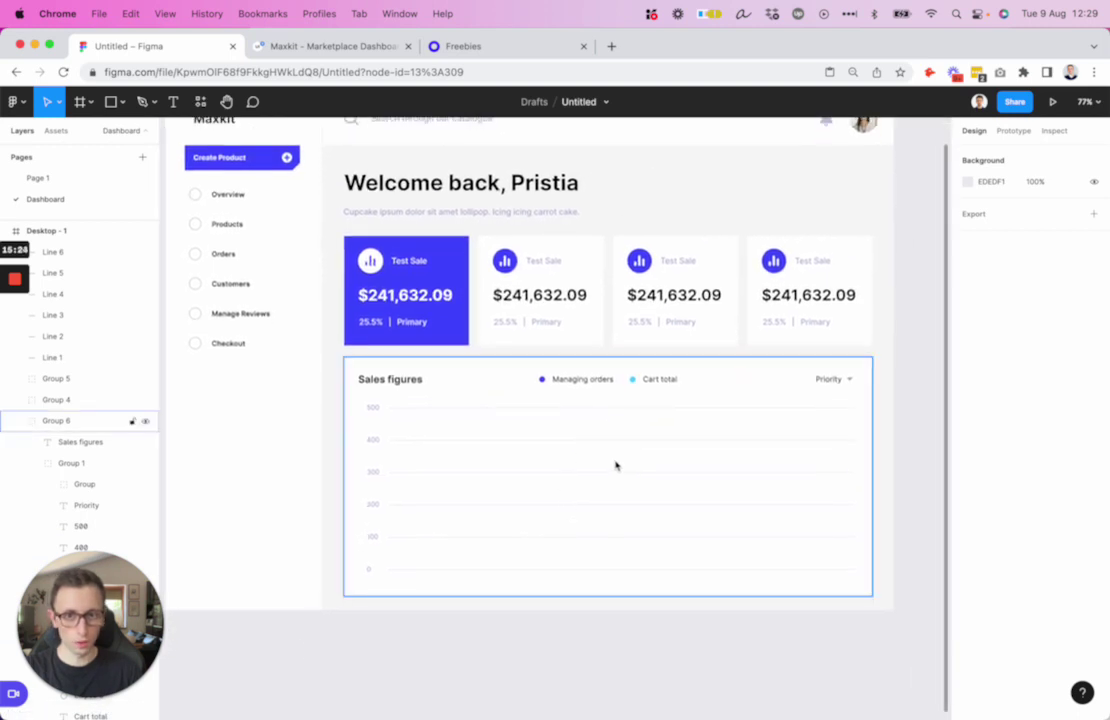
scroll(615, 465, "up", 2)
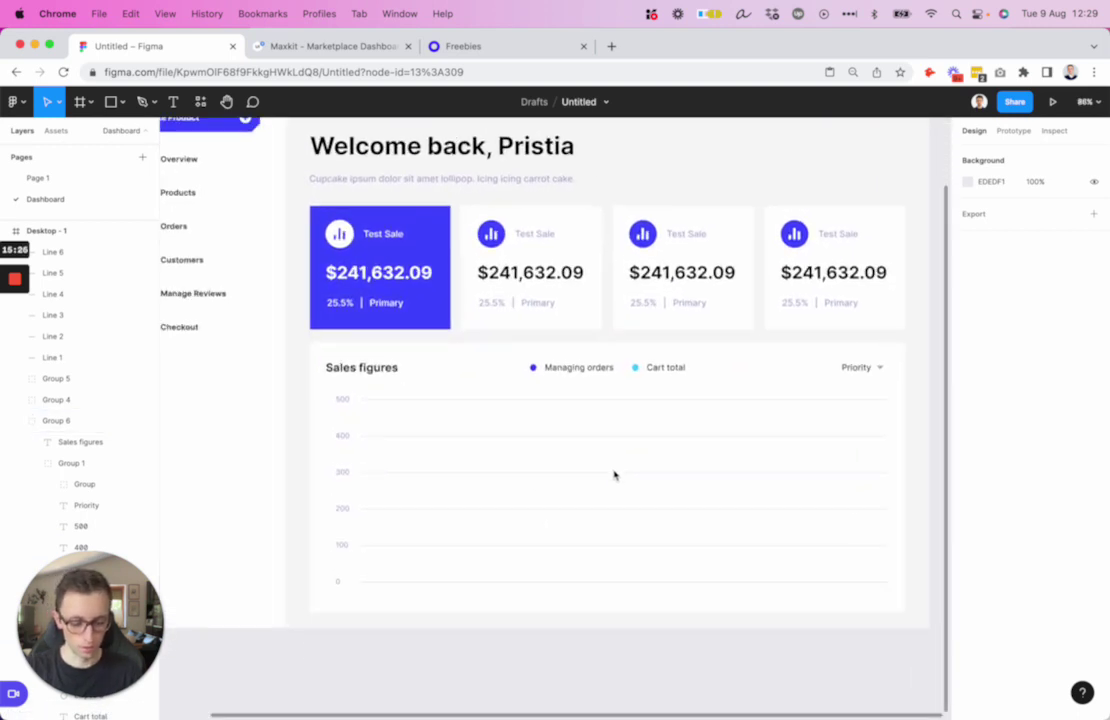
key("p")
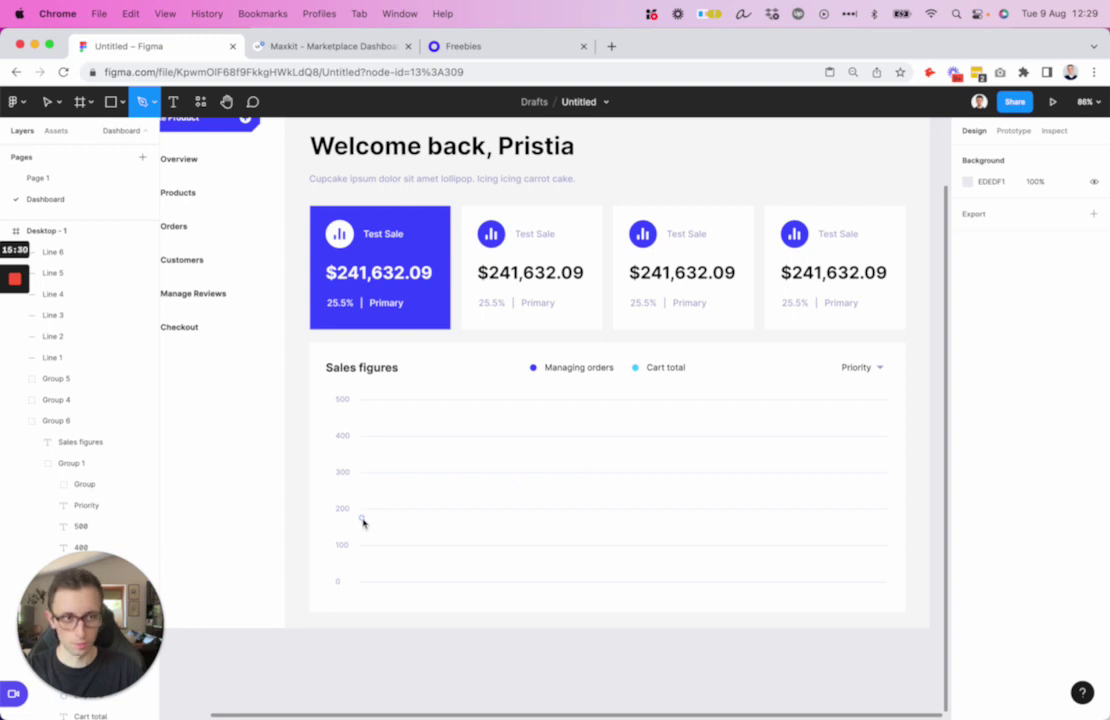
left_click(362, 519)
left_click_drag(409, 511, 589, 490)
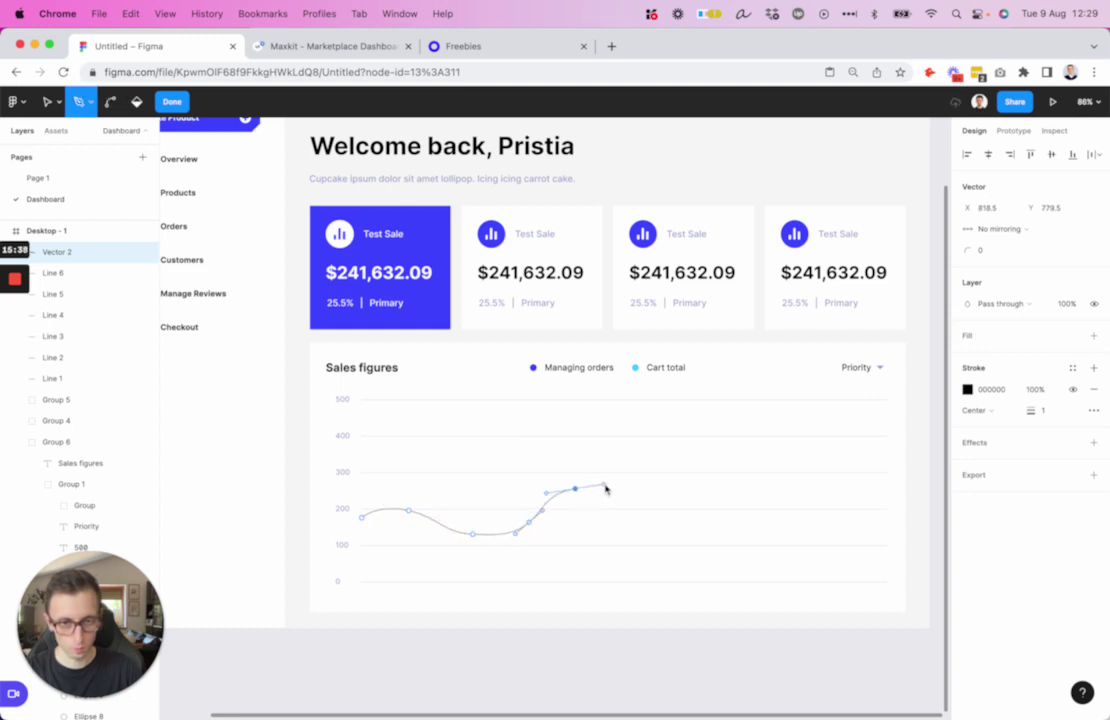
left_click_drag(684, 490, 681, 517)
key("super+z")
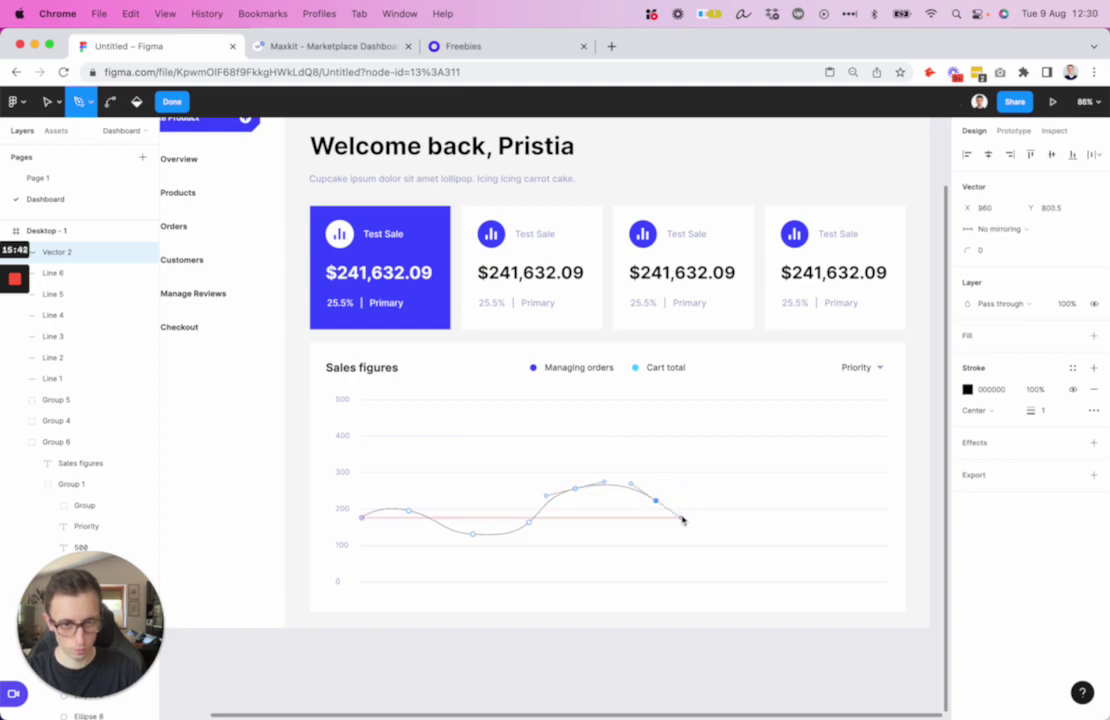
left_click_drag(746, 534, 845, 502)
left_click_drag(888, 441, 929, 436)
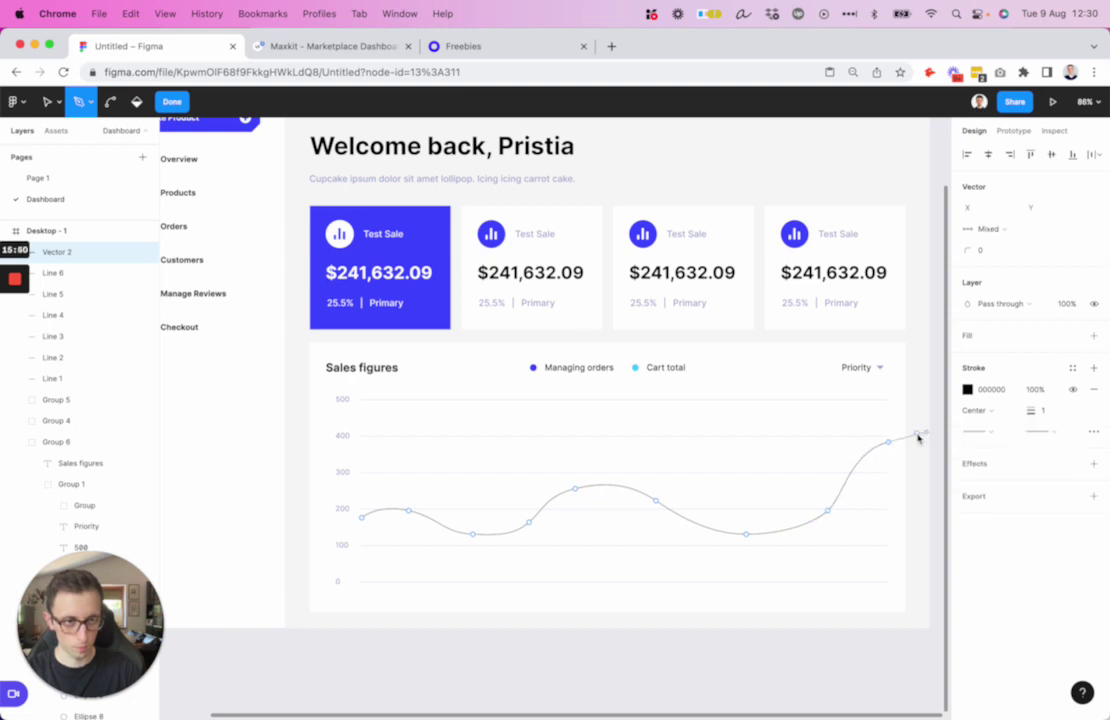
key("Escape")
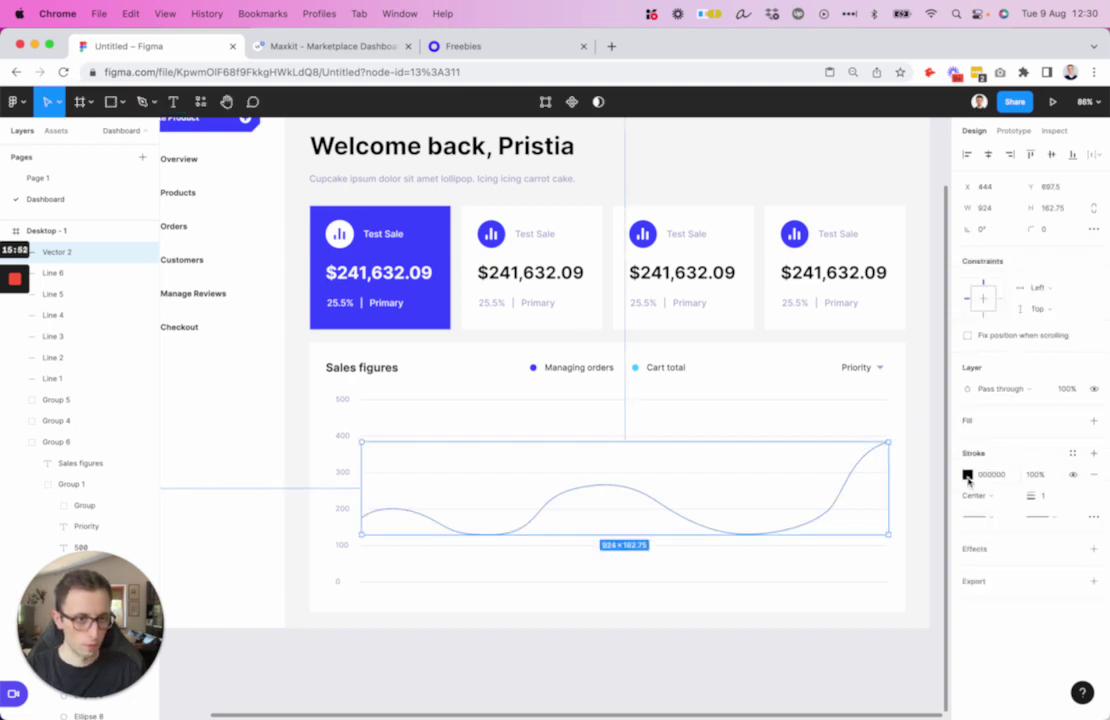
- Colour the curve's stroke with the "Managing orders" legend dot's blue and set its thickness to 3
left_click(967, 476)
key("i")
left_click(533, 367)
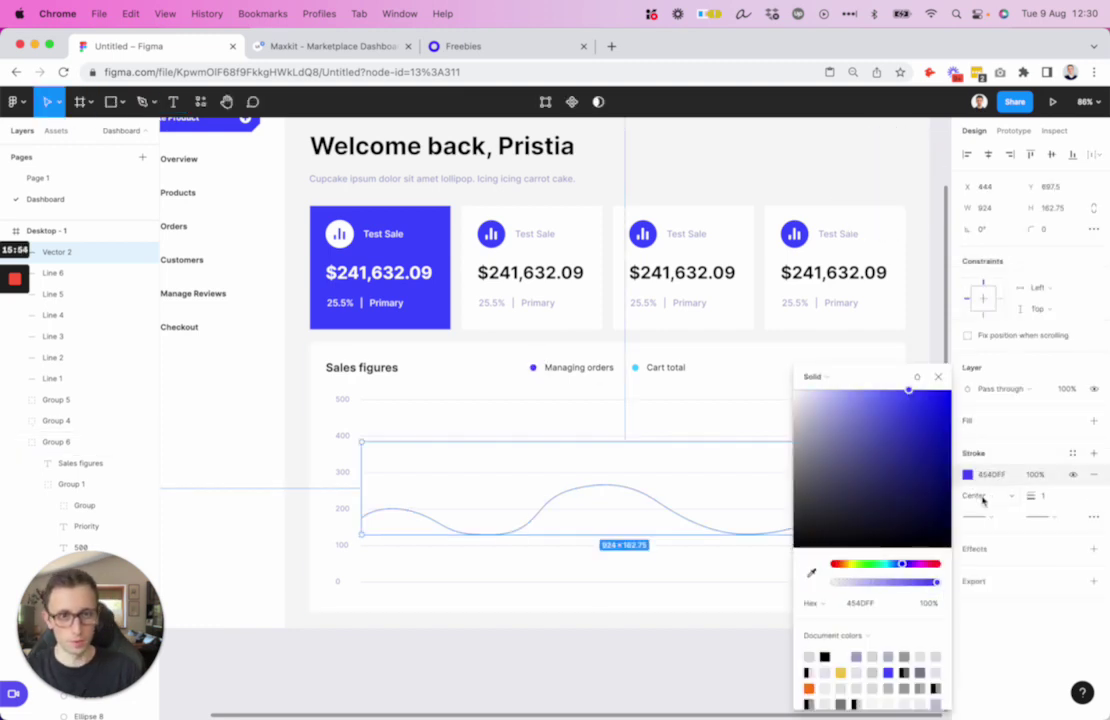
left_click(1040, 496)
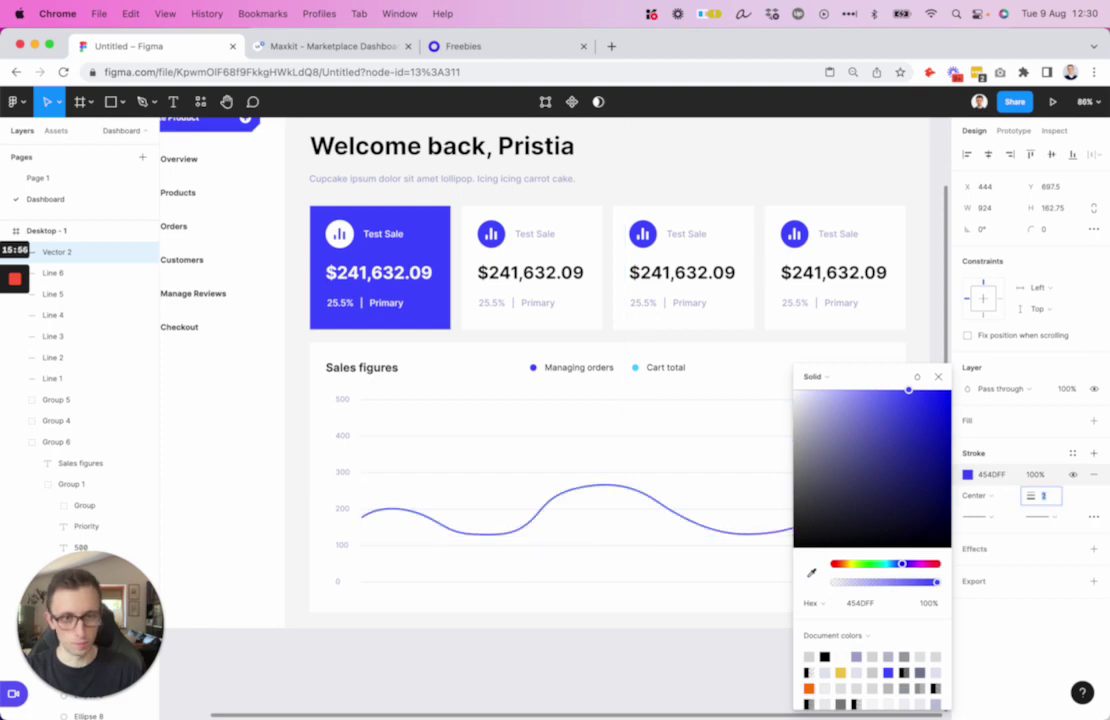
left_click(895, 349)
left_click(941, 347)
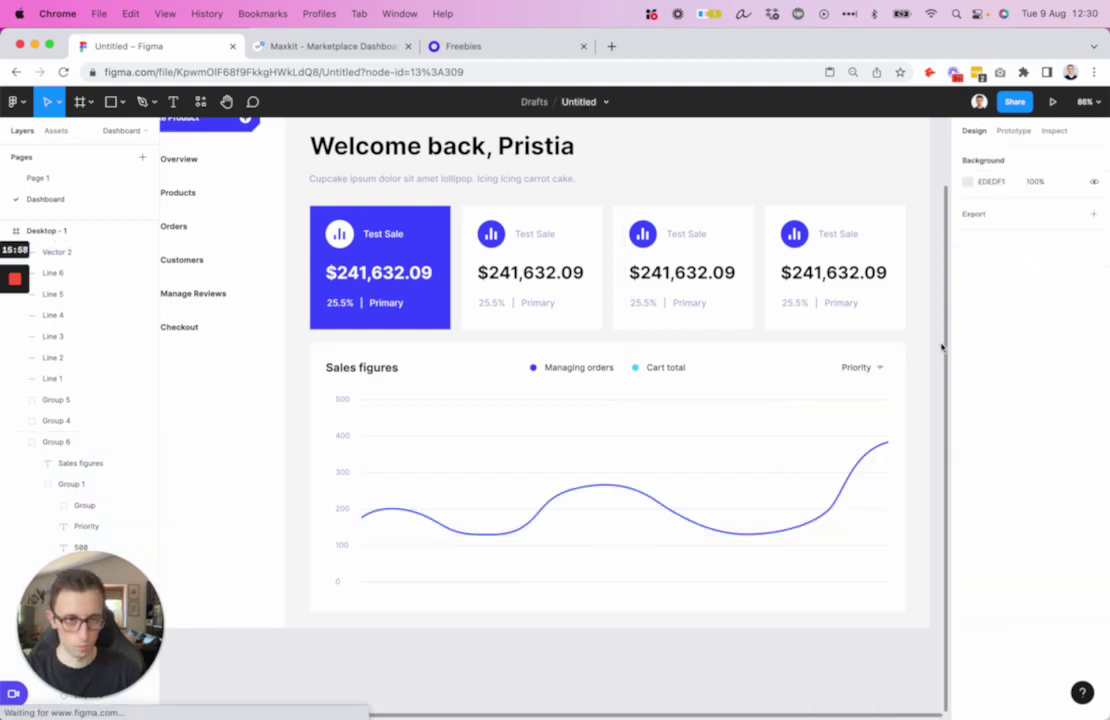
- Draw a second wavy Pen curve about 937 × 139 px across the chart, starting just above the 100 line and ending above the 300 line
key("p")
left_click(369, 536)
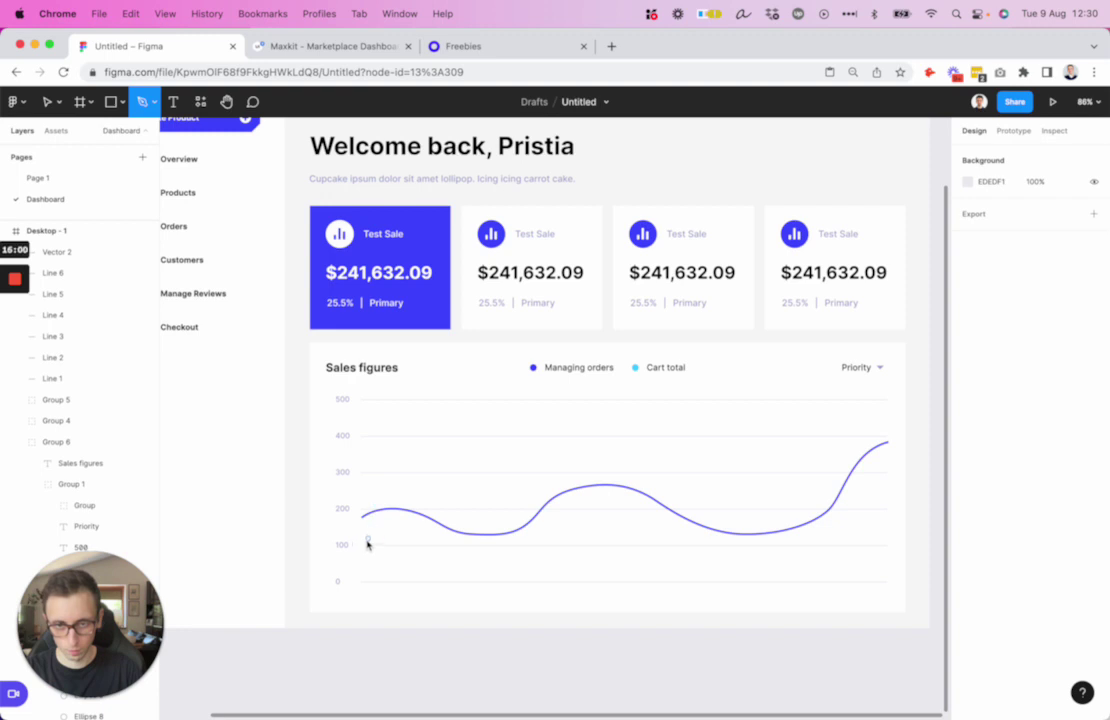
left_click(360, 540)
left_click_drag(479, 504, 548, 506)
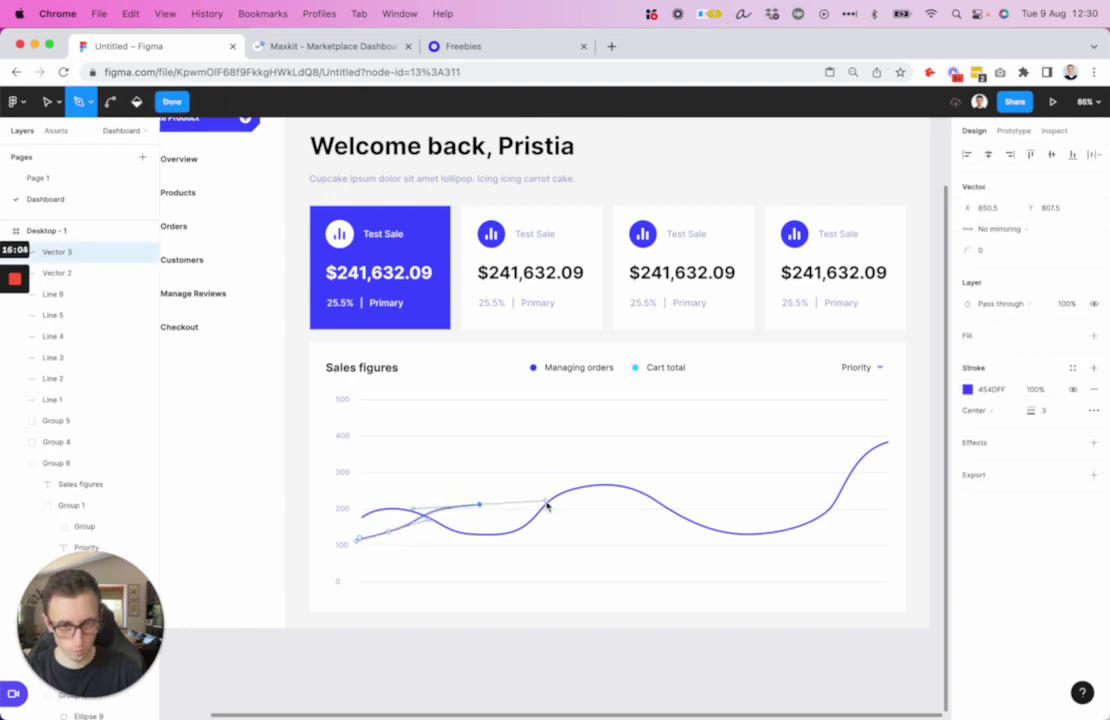
left_click_drag(555, 532, 604, 547)
key("super+z")
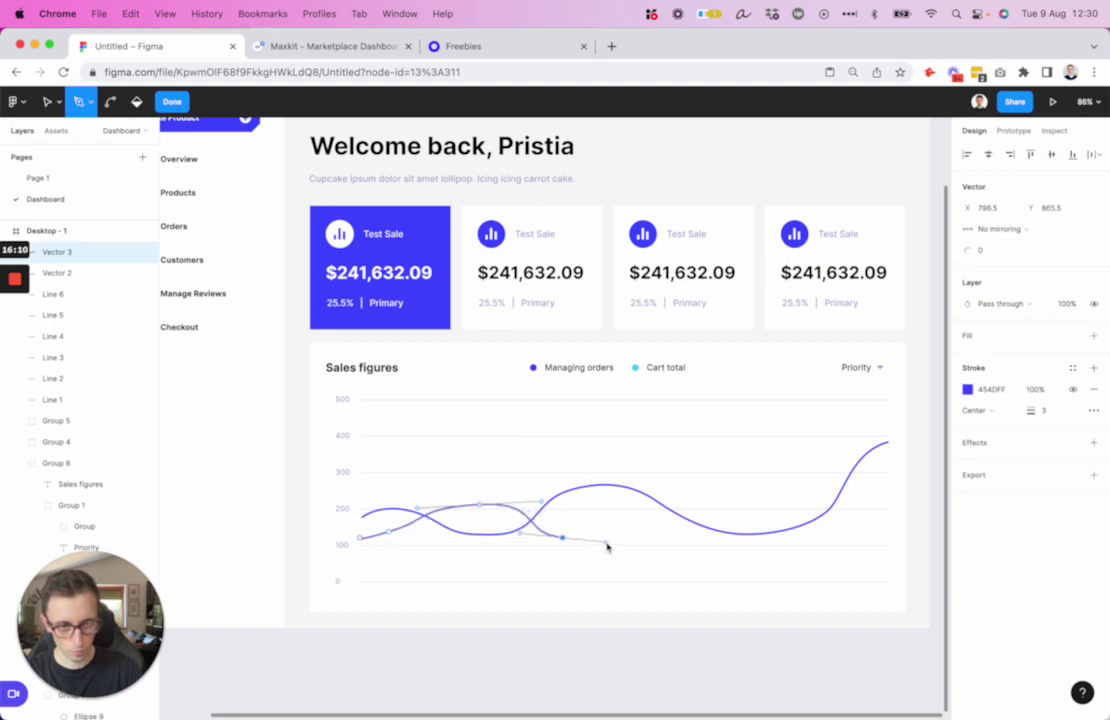
key("super")
left_click_drag(674, 523, 802, 490)
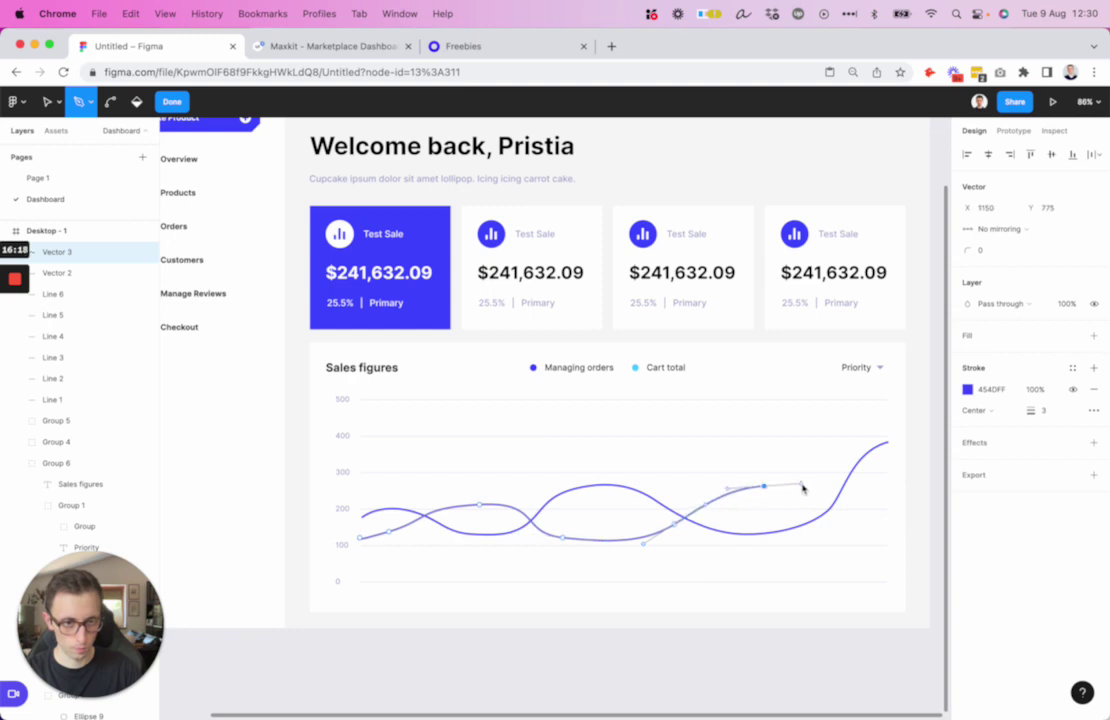
left_click_drag(867, 484, 902, 473)
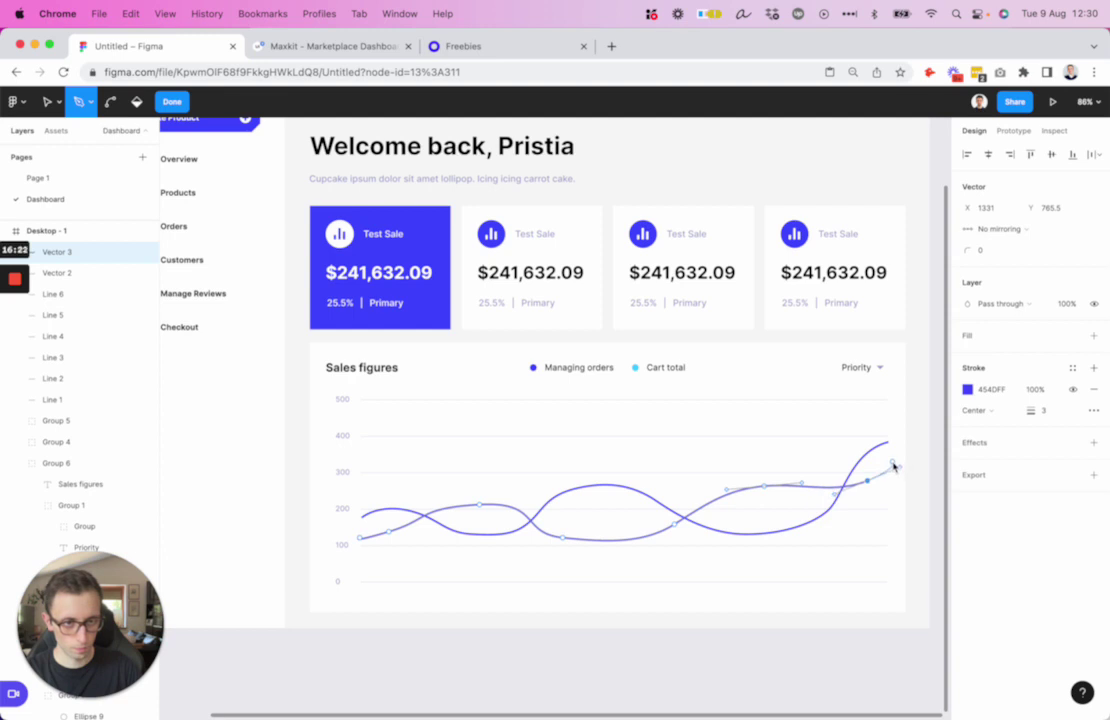
key("Escape")
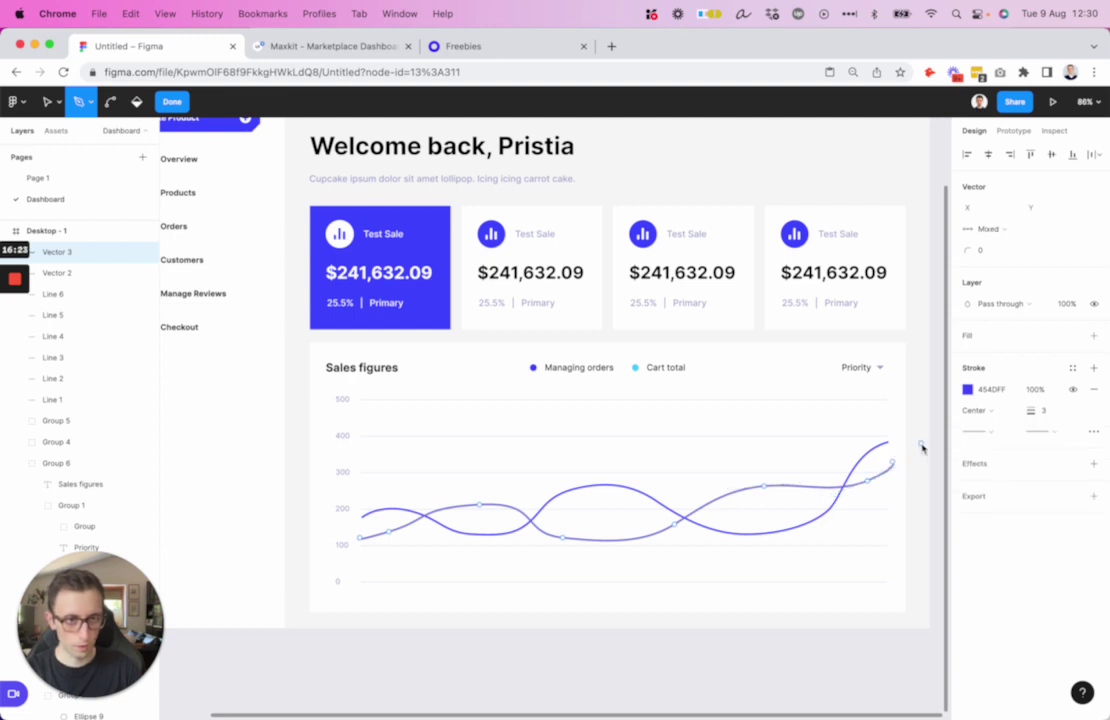
- Colour the second curve's stroke with the "Cart total" legend dot's cyan, 45D2FF
left_click(967, 389)
key("i")
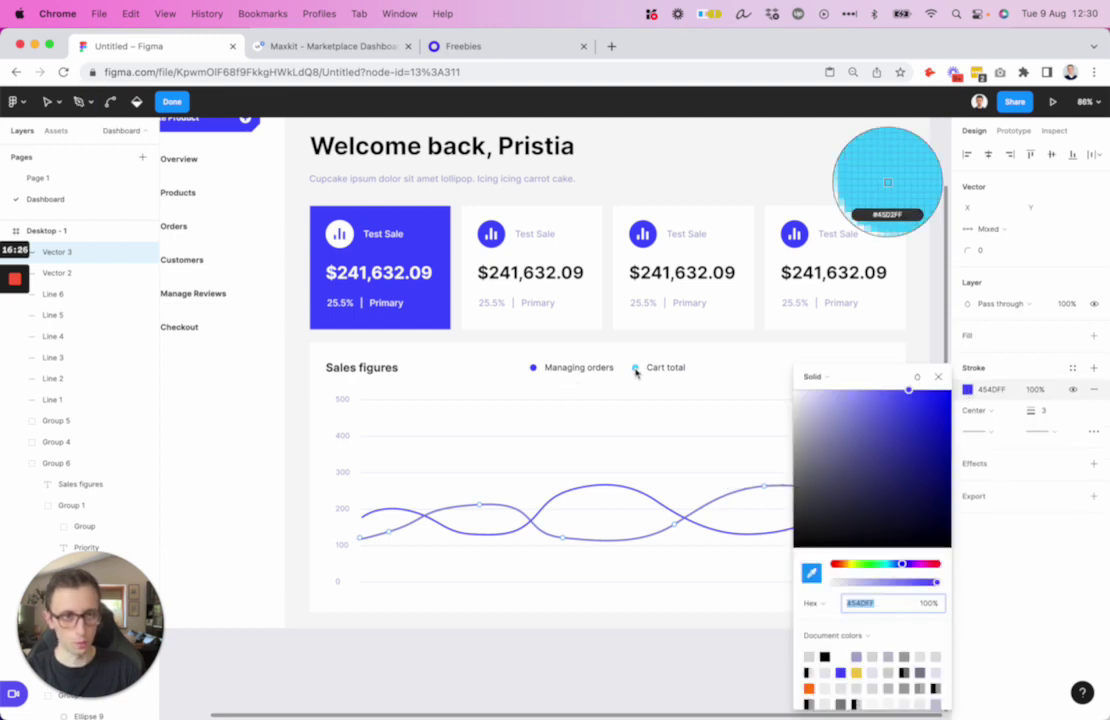
left_click(635, 370)
key("Escape")
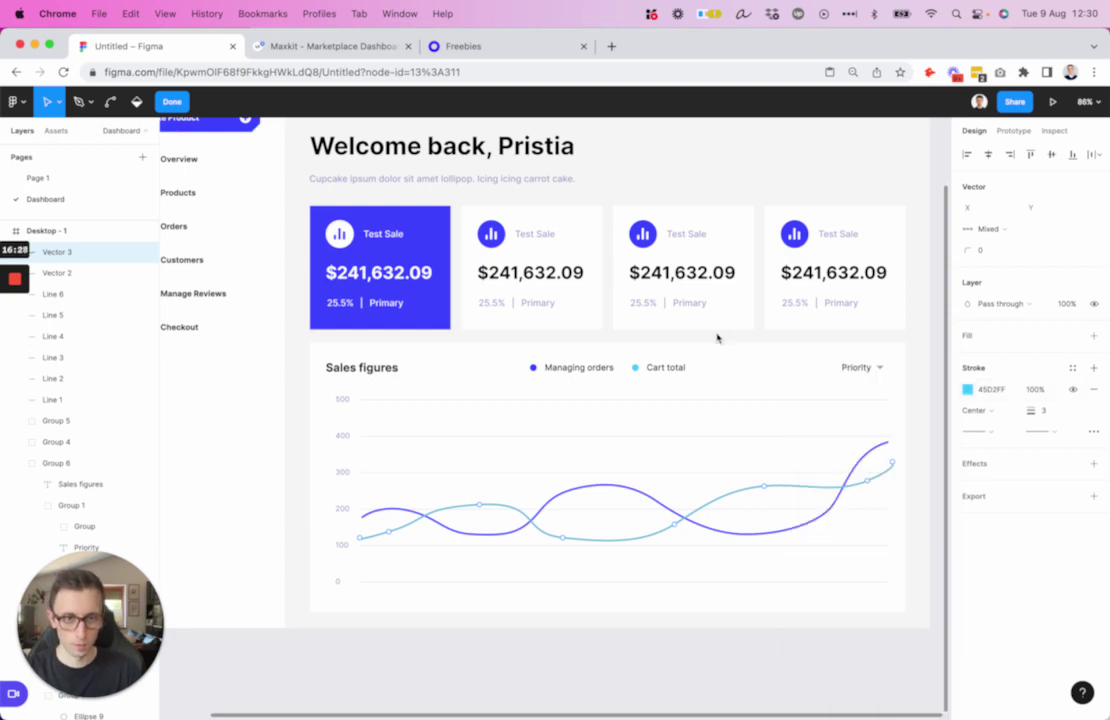
key("Escape")
key("Escape")
- Smooth the cyan curve's final upward bend above the 300 line by reshaping the handles of its last two points
scroll(914, 352, "down", 3)
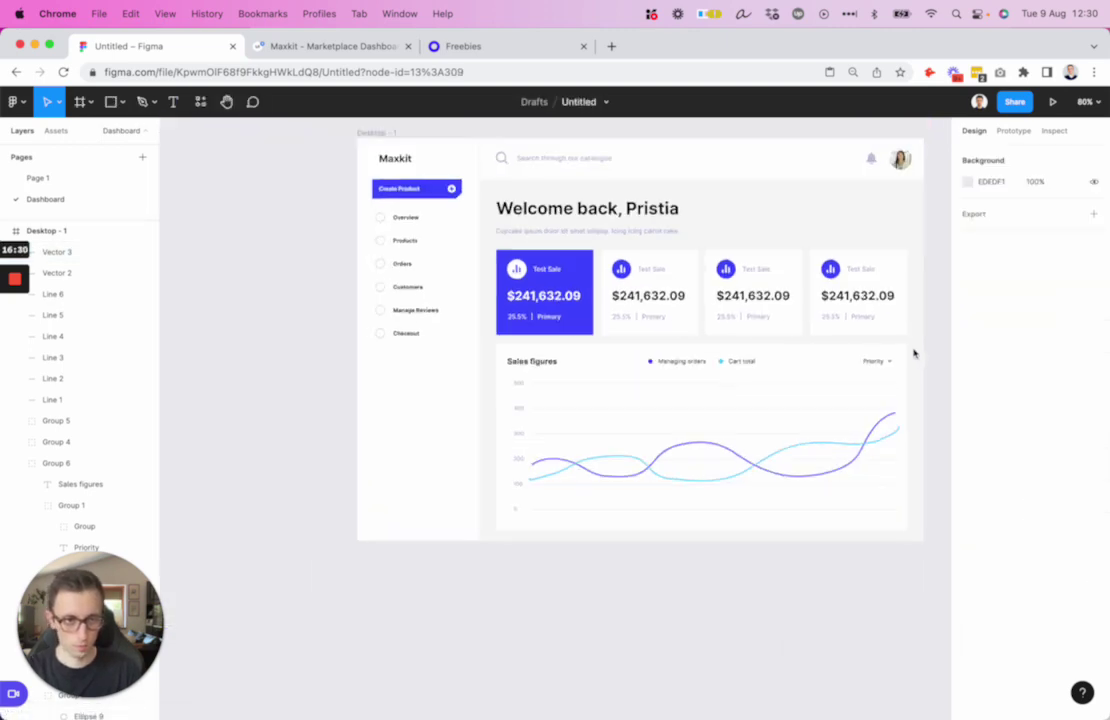
scroll(913, 354, "up", 5)
left_click(914, 405)
double_click(929, 377)
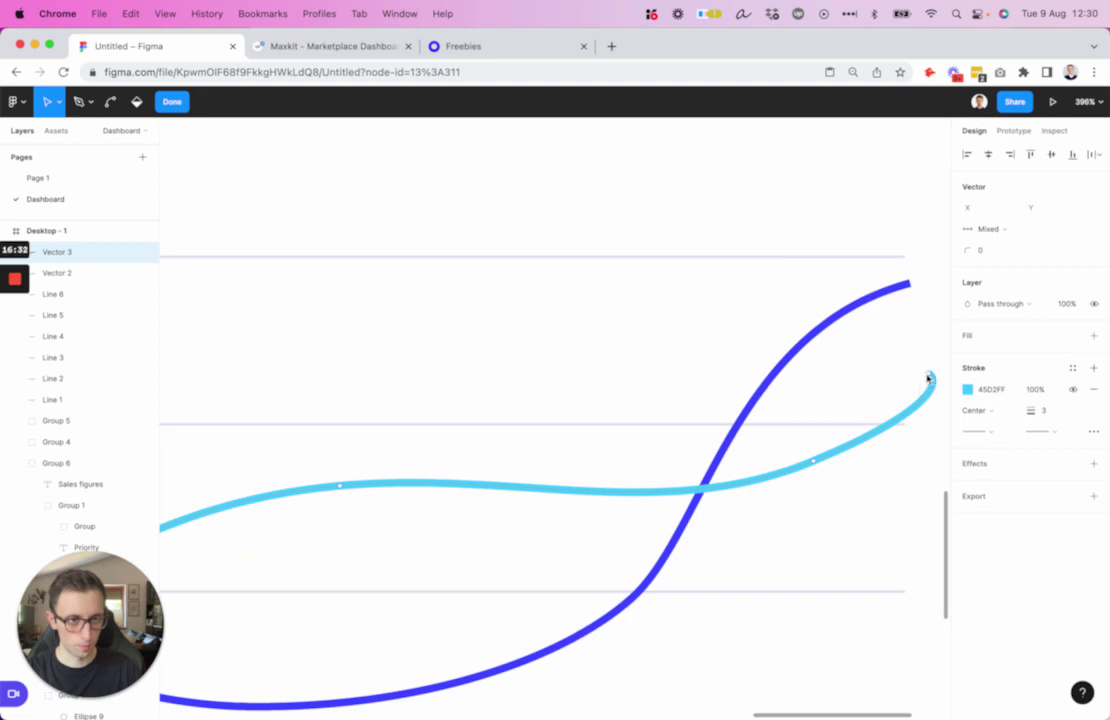
left_click_drag(929, 374, 846, 421)
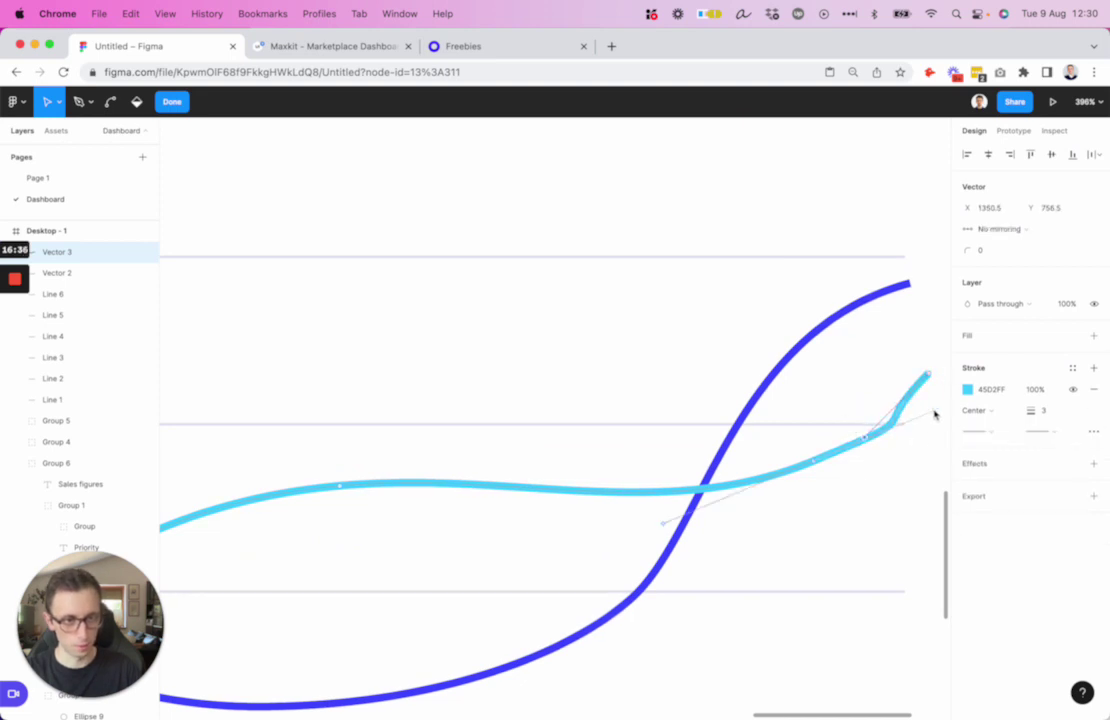
left_click_drag(815, 461, 746, 497)
key("Escape")
scroll(743, 493, "down", 10)
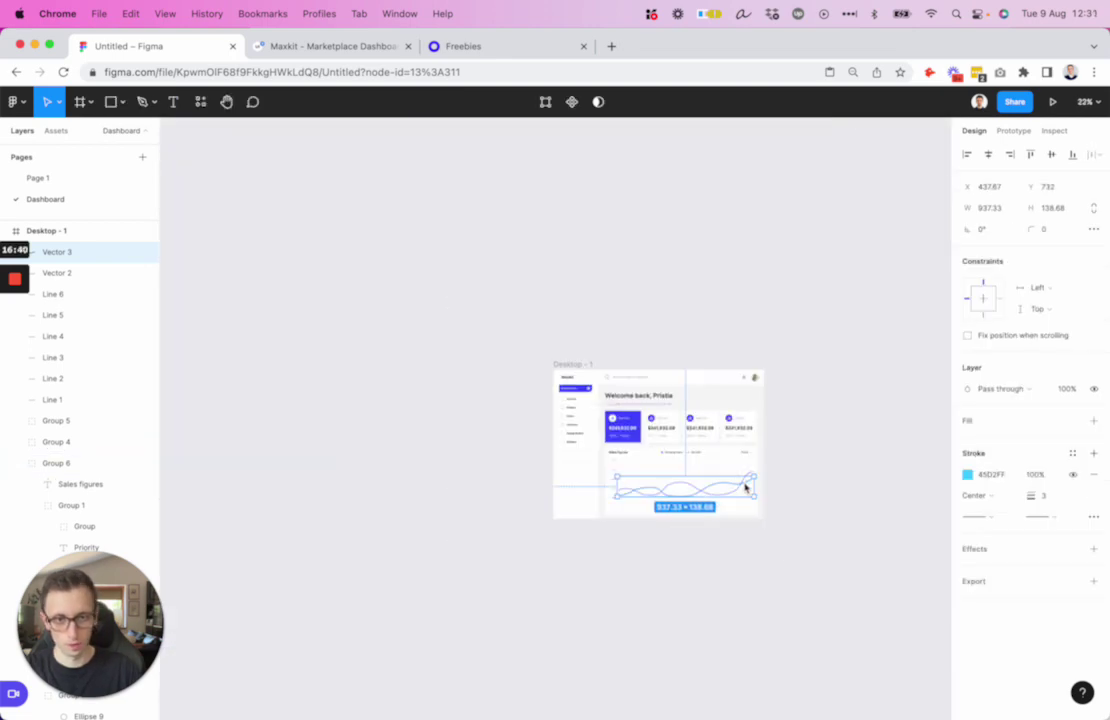
left_click(794, 453)
- Hide the editor interface and examine the whole dashboard, from the sidebar and header to the statistics cards and sales chart
key("shift+1")
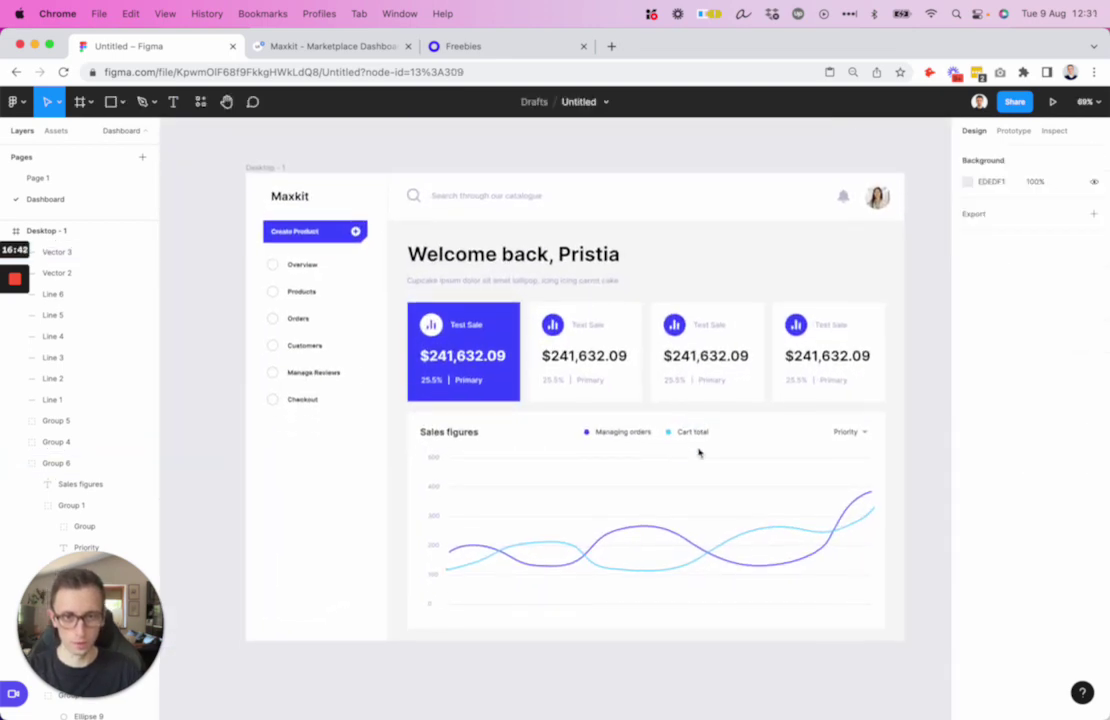
key("super+backslash")
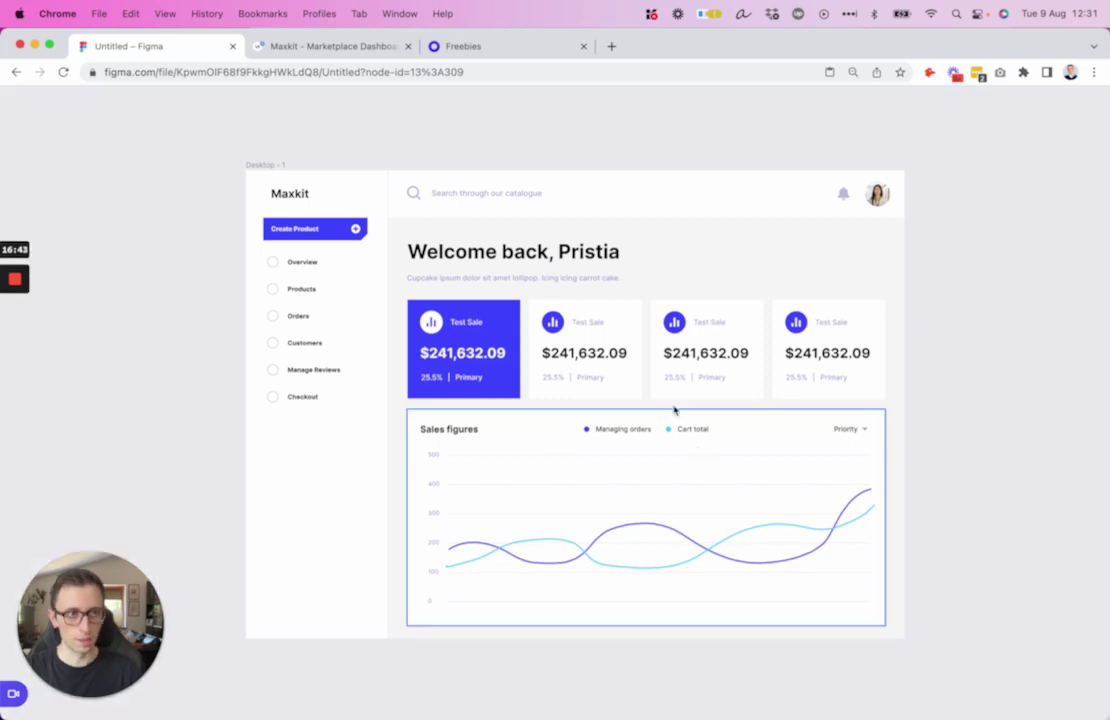
scroll(674, 411, "down", 2)
scroll(590, 350, "up", 3)
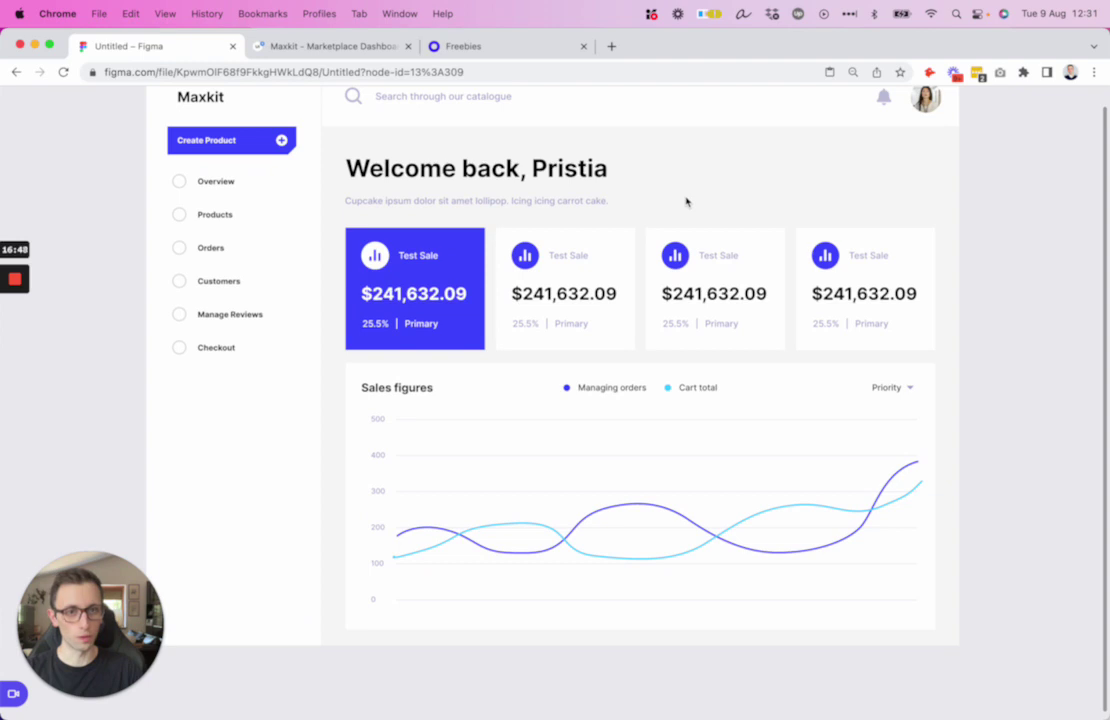
left_click_drag(928, 651, 928, 651)
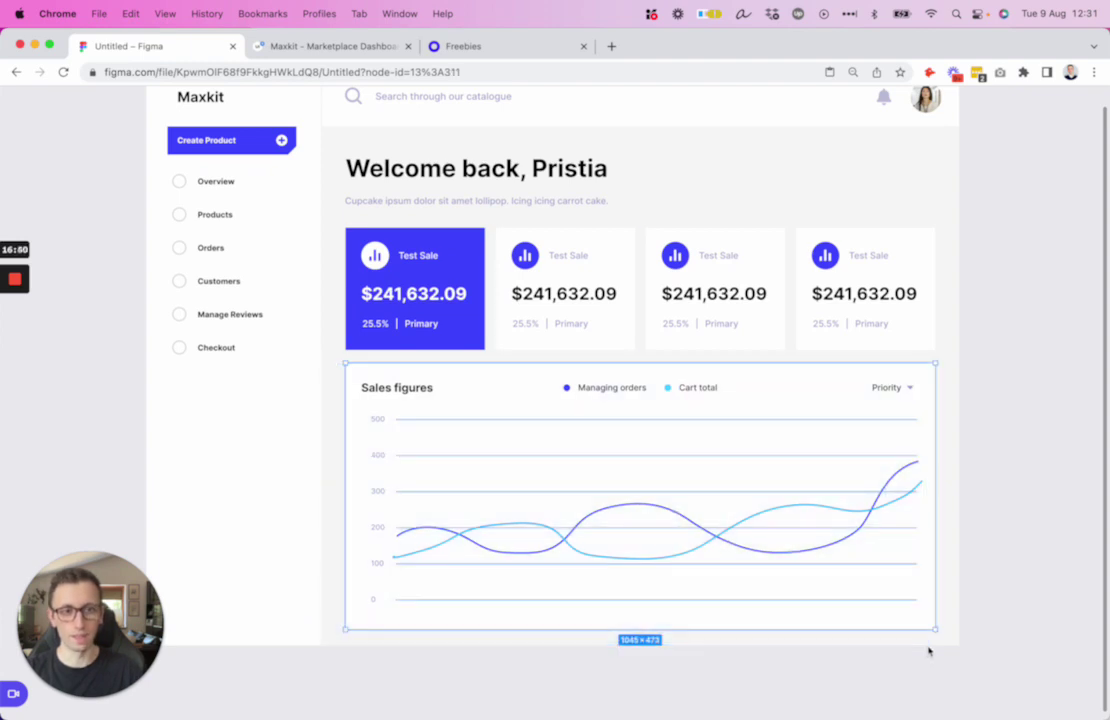
left_click(872, 200)
scroll(872, 200, "up", 1)
scroll(872, 200, "left", 1)
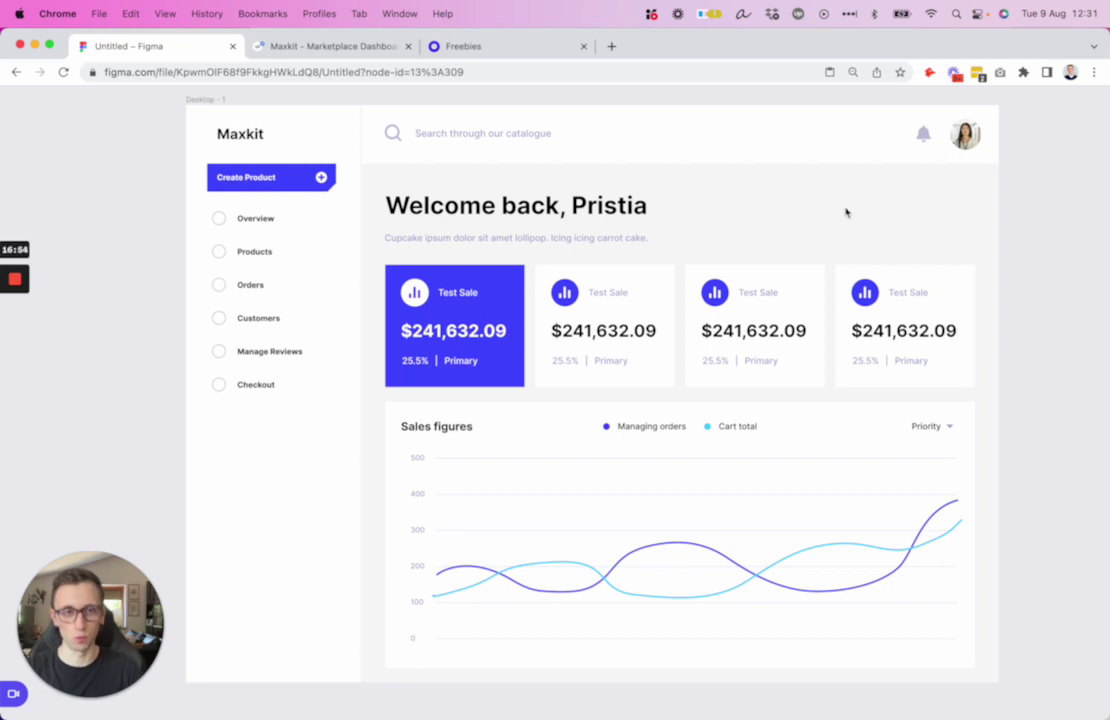
scroll(842, 208, "right", 2)
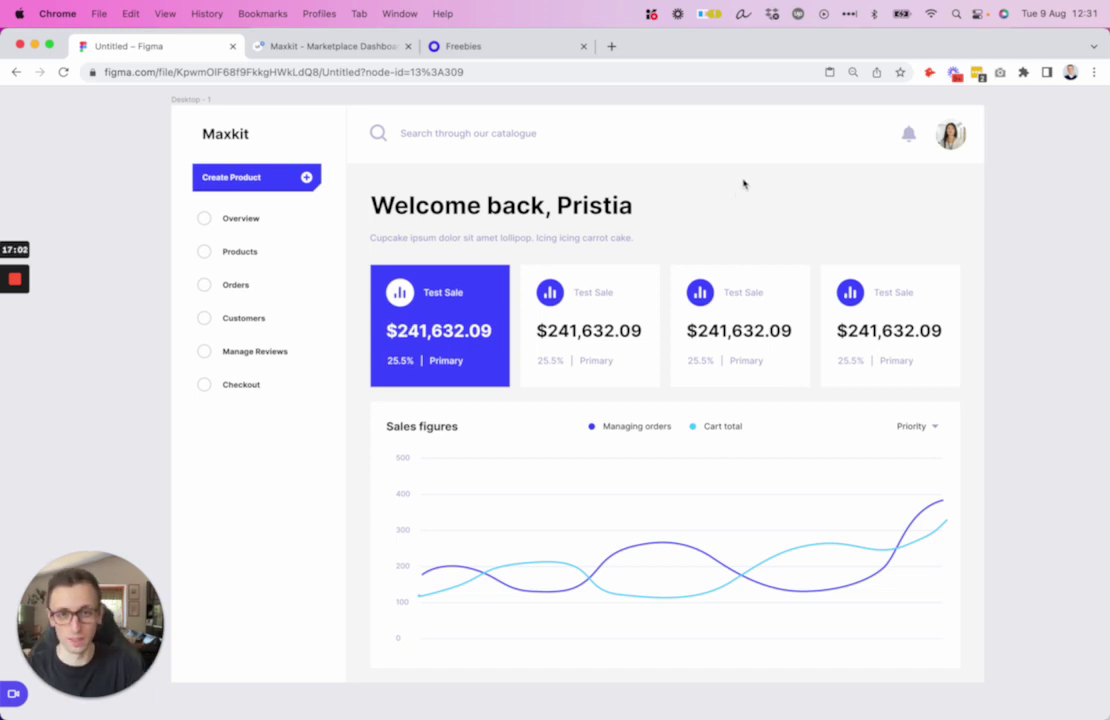
scroll(741, 190, "down", 2)
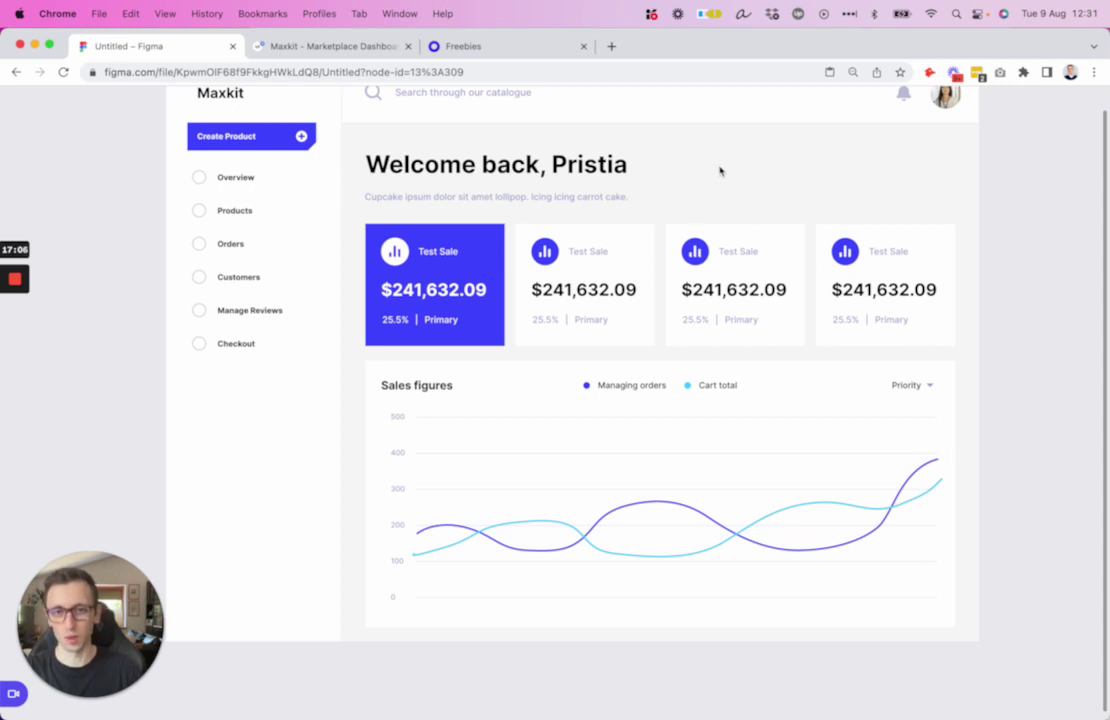
mouse_move(22, 278)
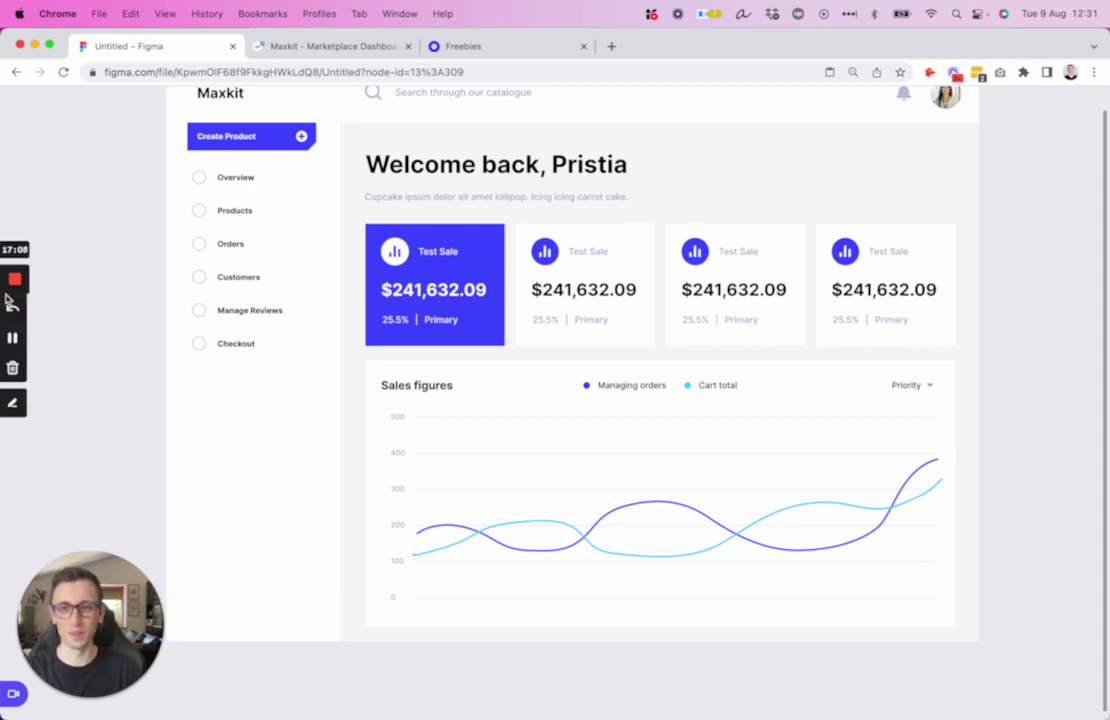